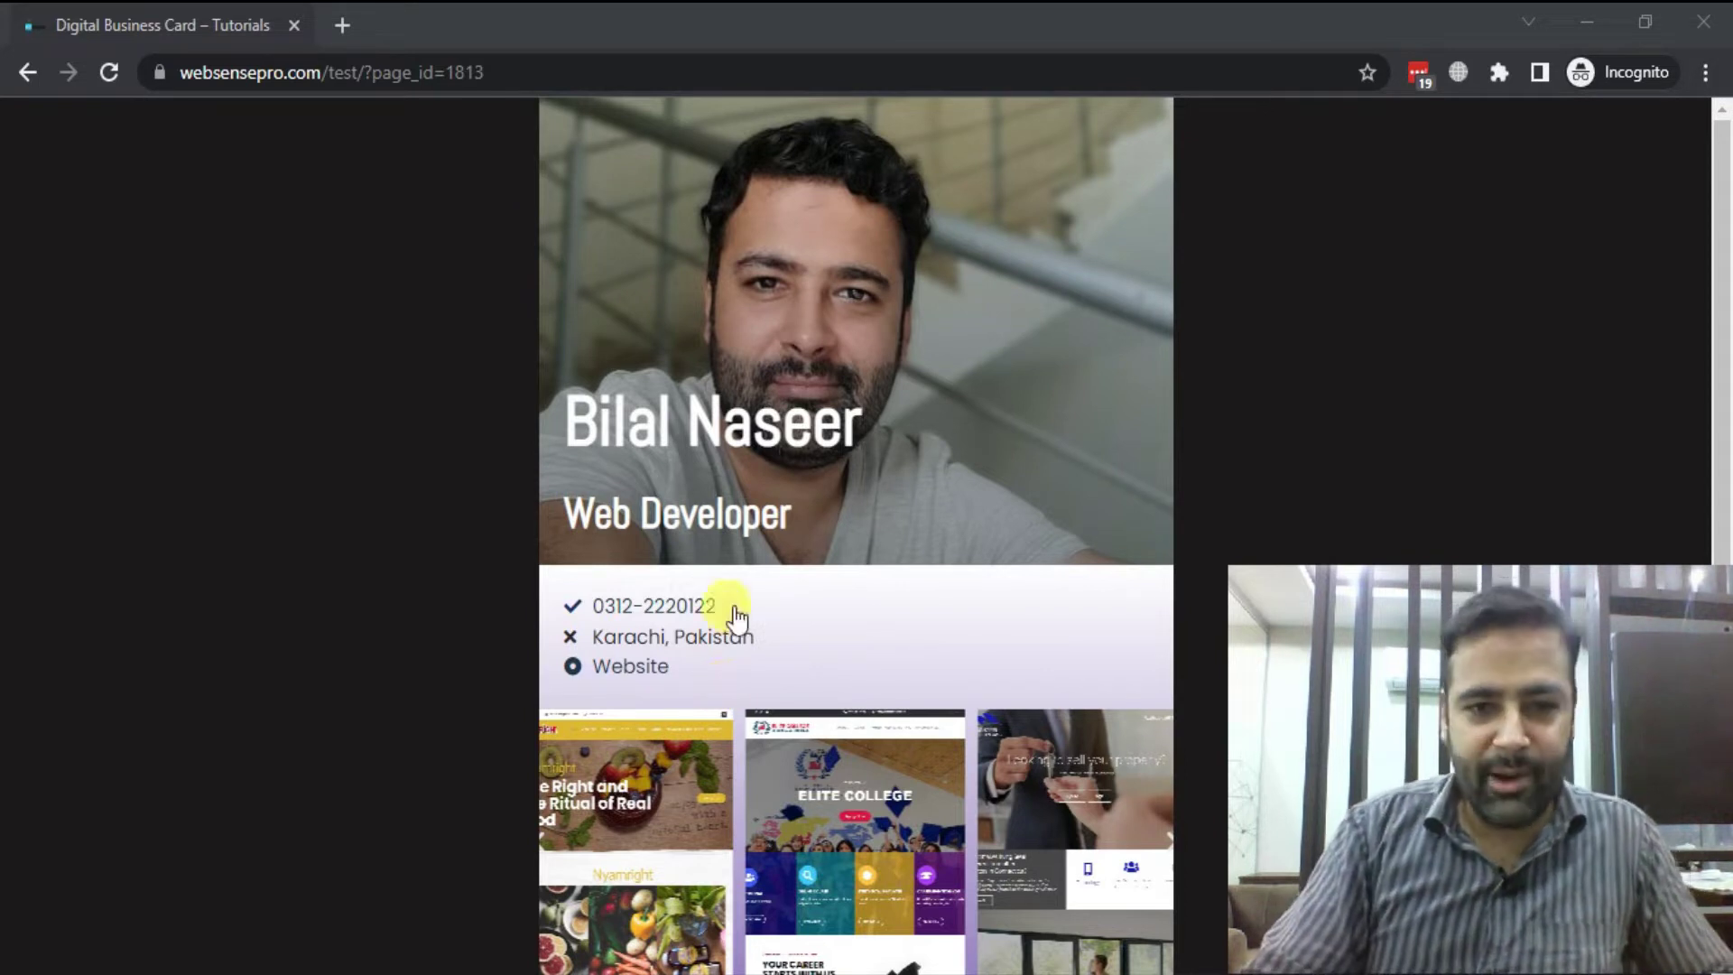
Review the reference card, highlighting its name heading and three contact lines
scroll(941, 436, "down", 2)
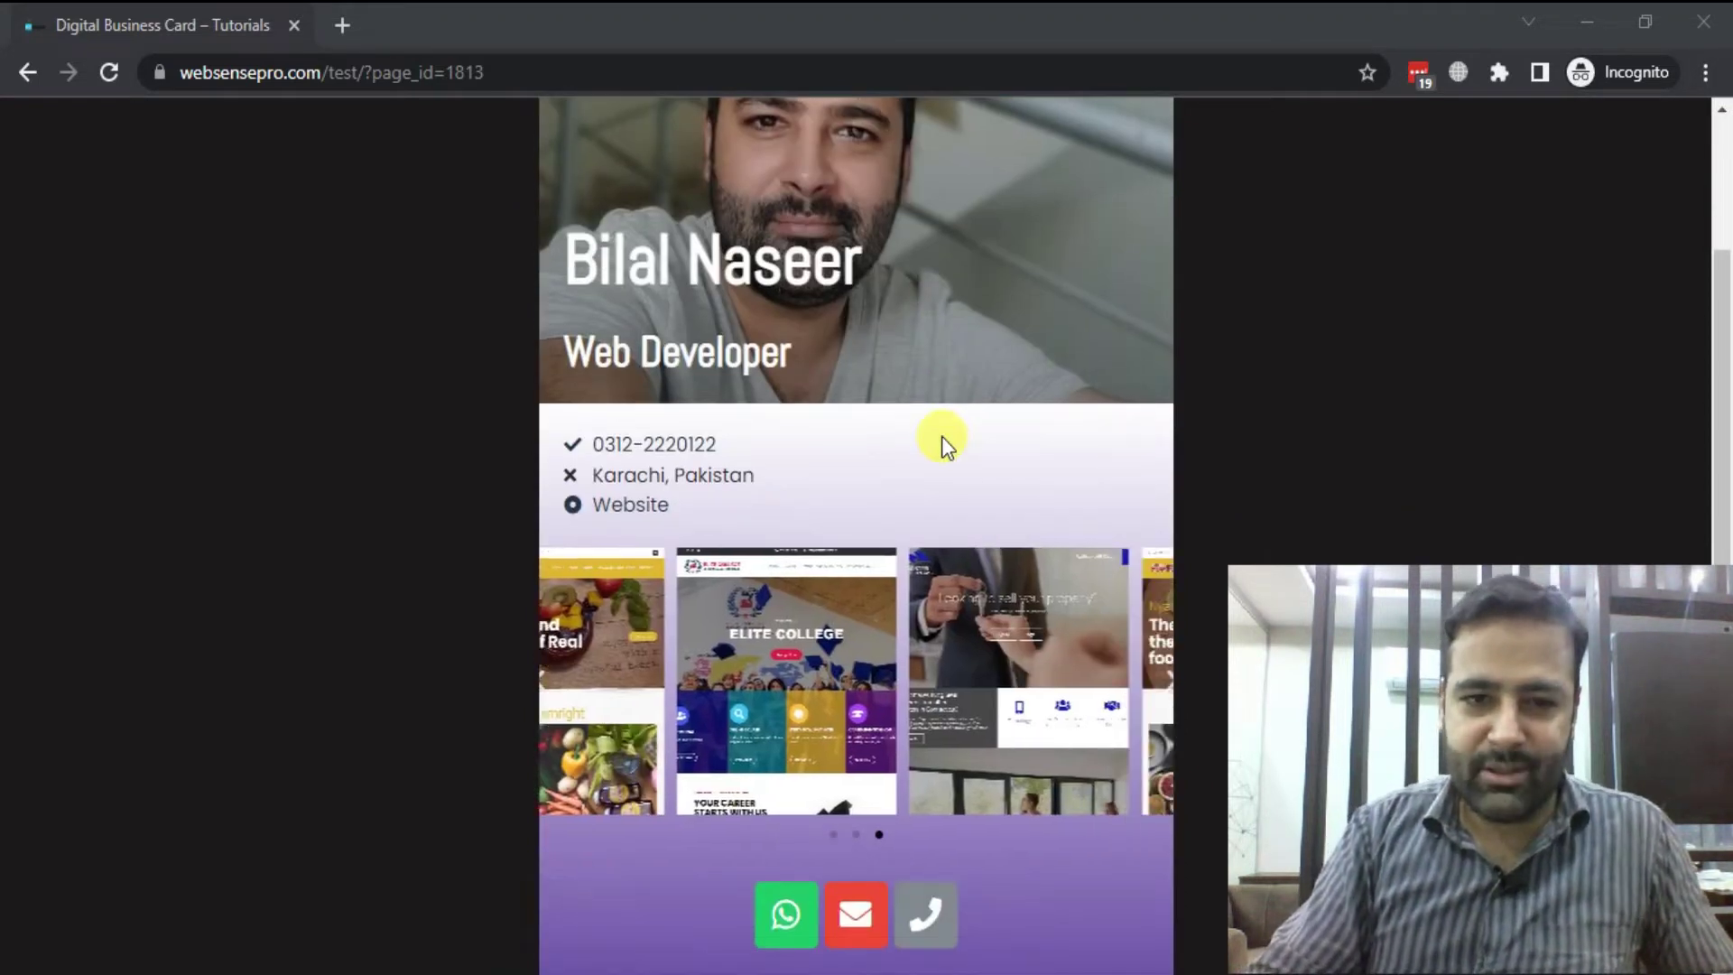
scroll(918, 388, "up", 2)
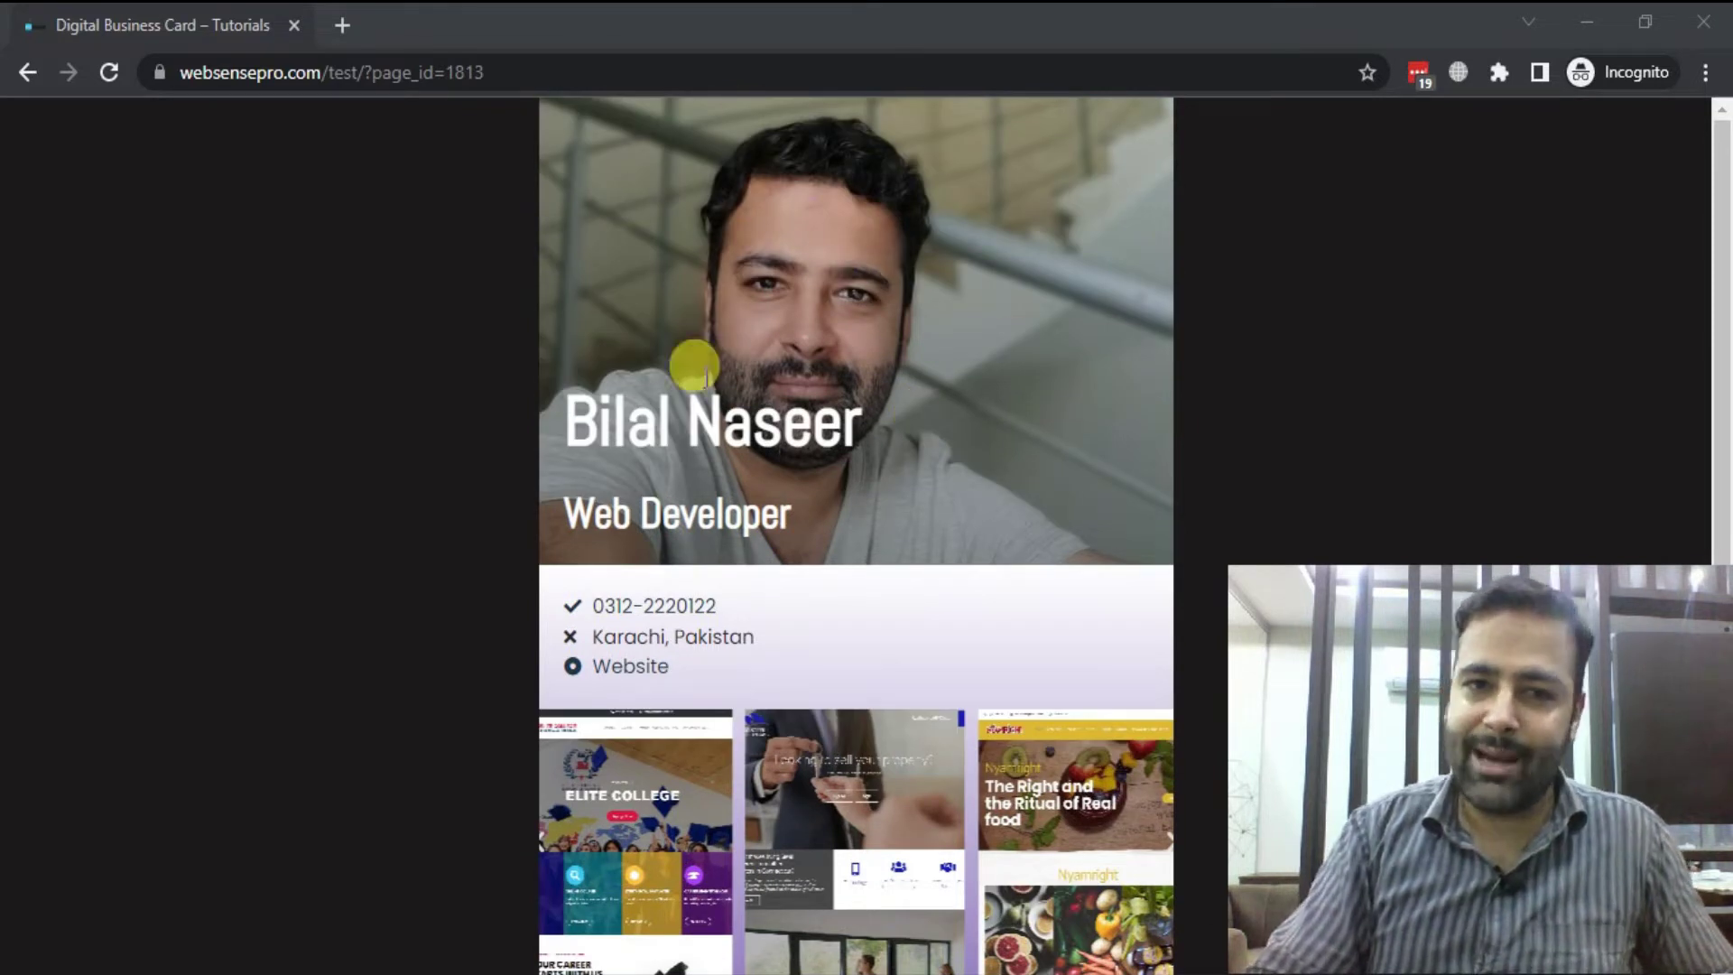
left_click_drag(591, 424, 564, 513)
scroll(930, 439, "down", 2)
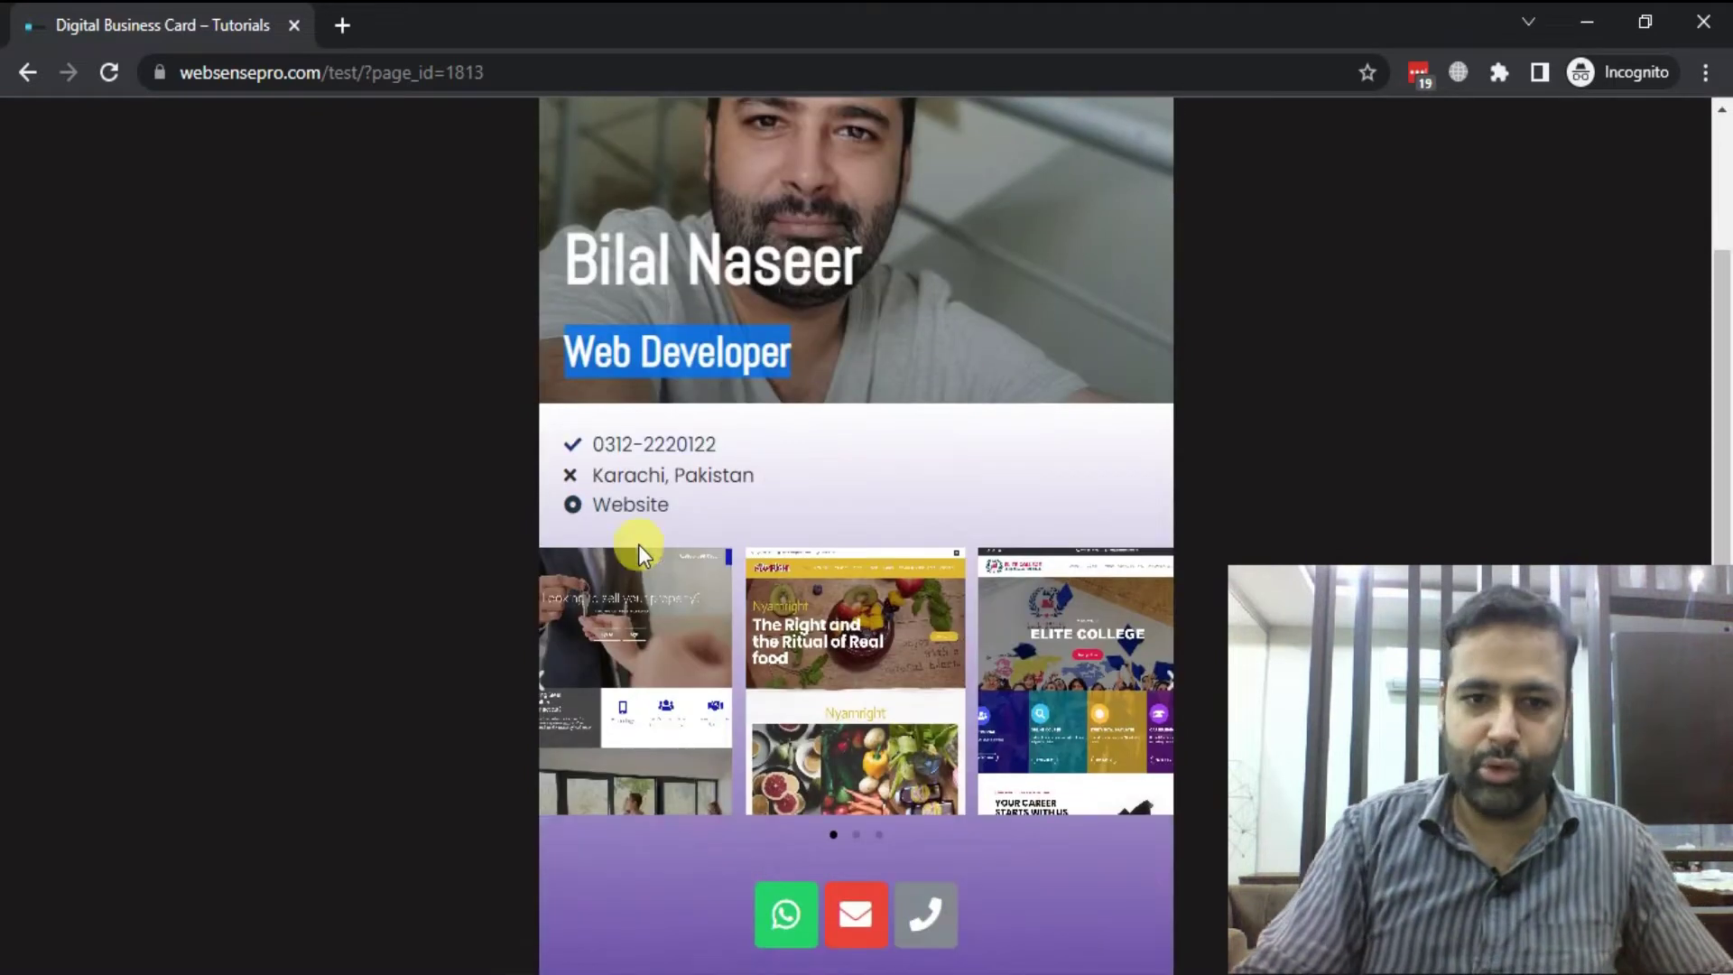
left_click_drag(696, 536, 572, 436)
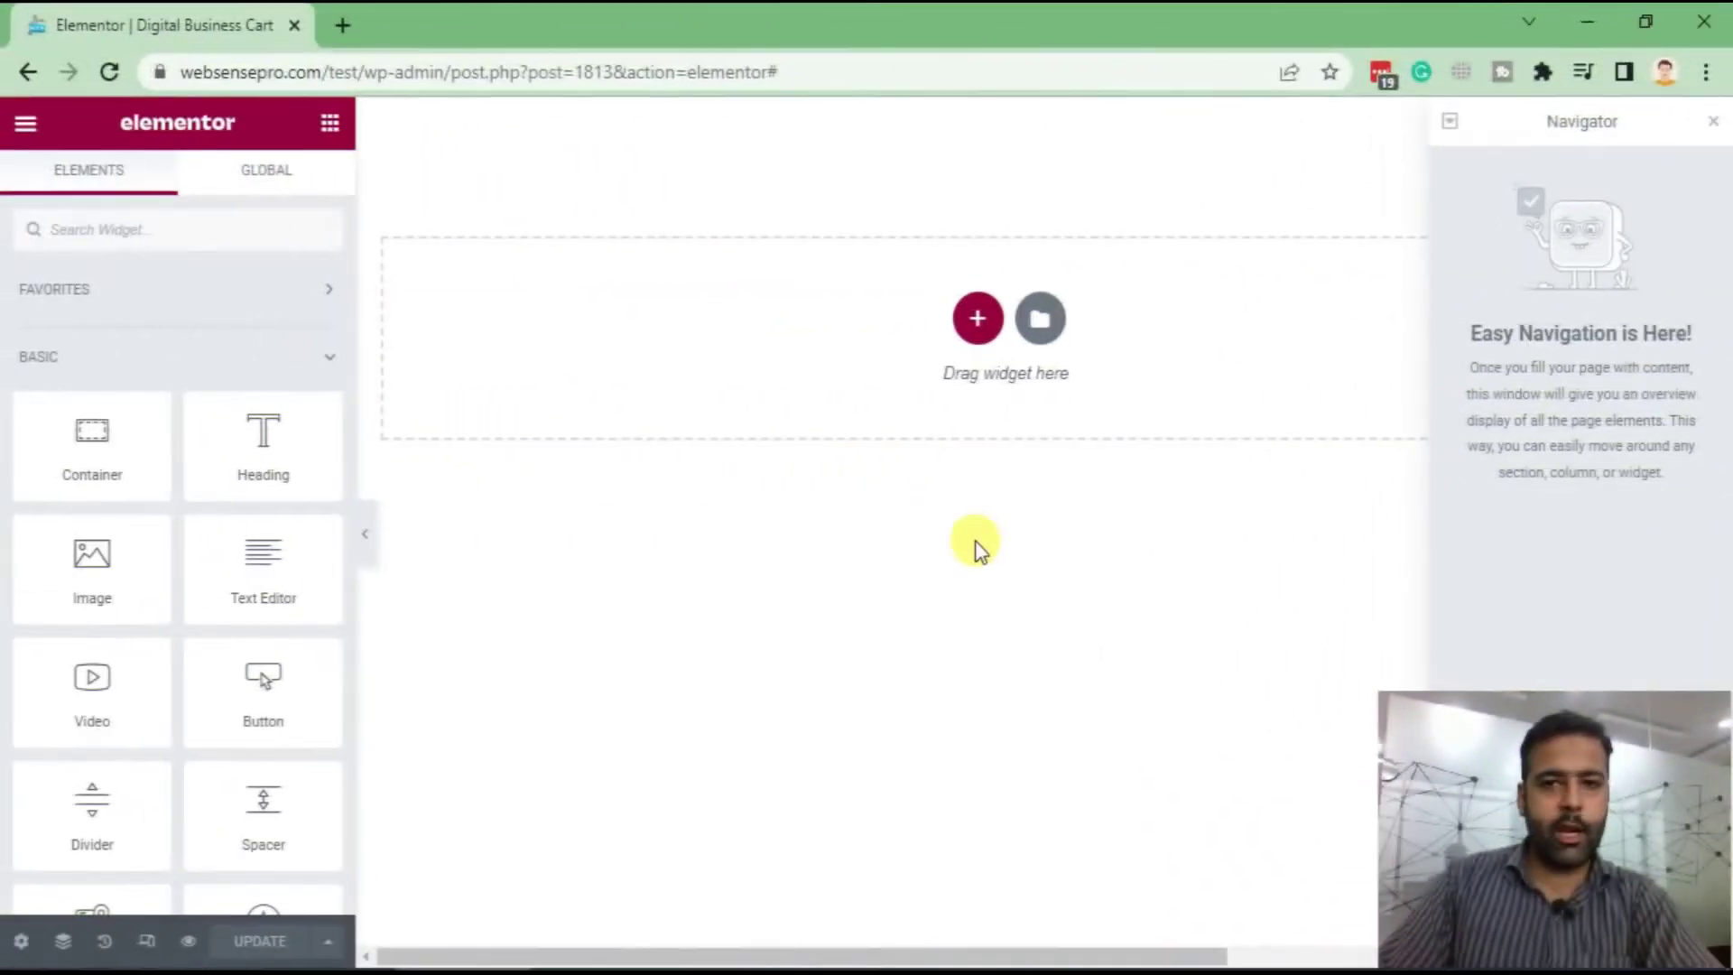
Check the page settings before adding any content
left_click(19, 944)
scroll(99, 632, "down", 1)
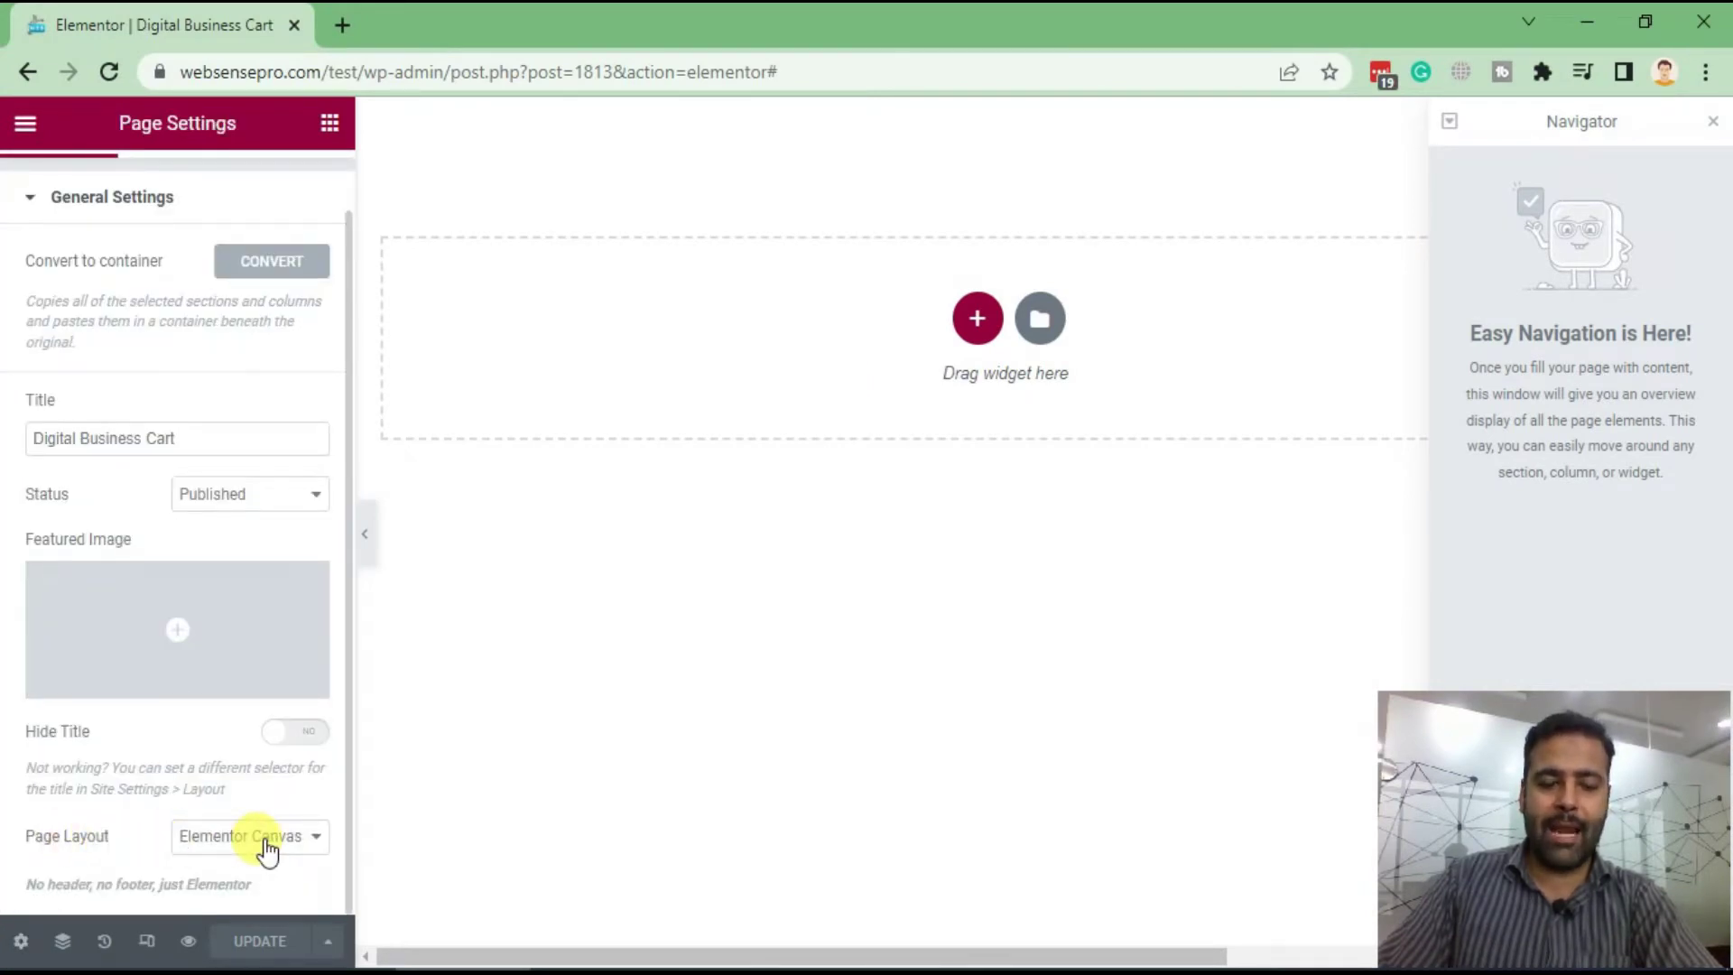
scroll(30, 529, "up", 1)
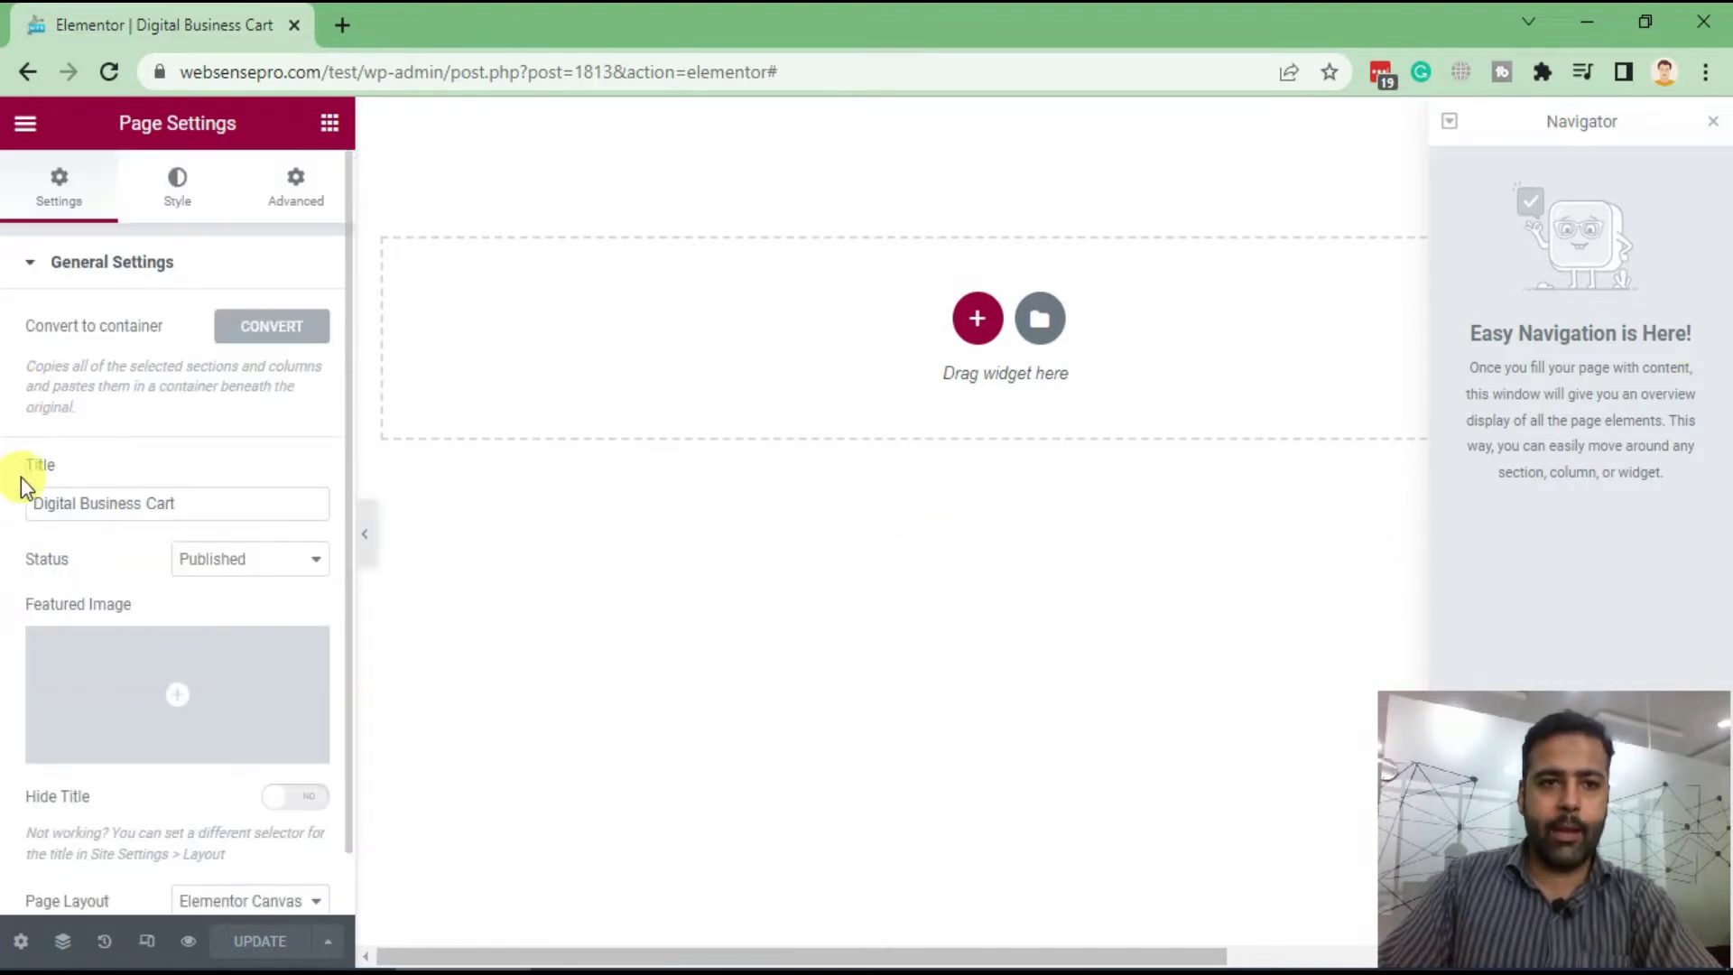
left_click(326, 123)
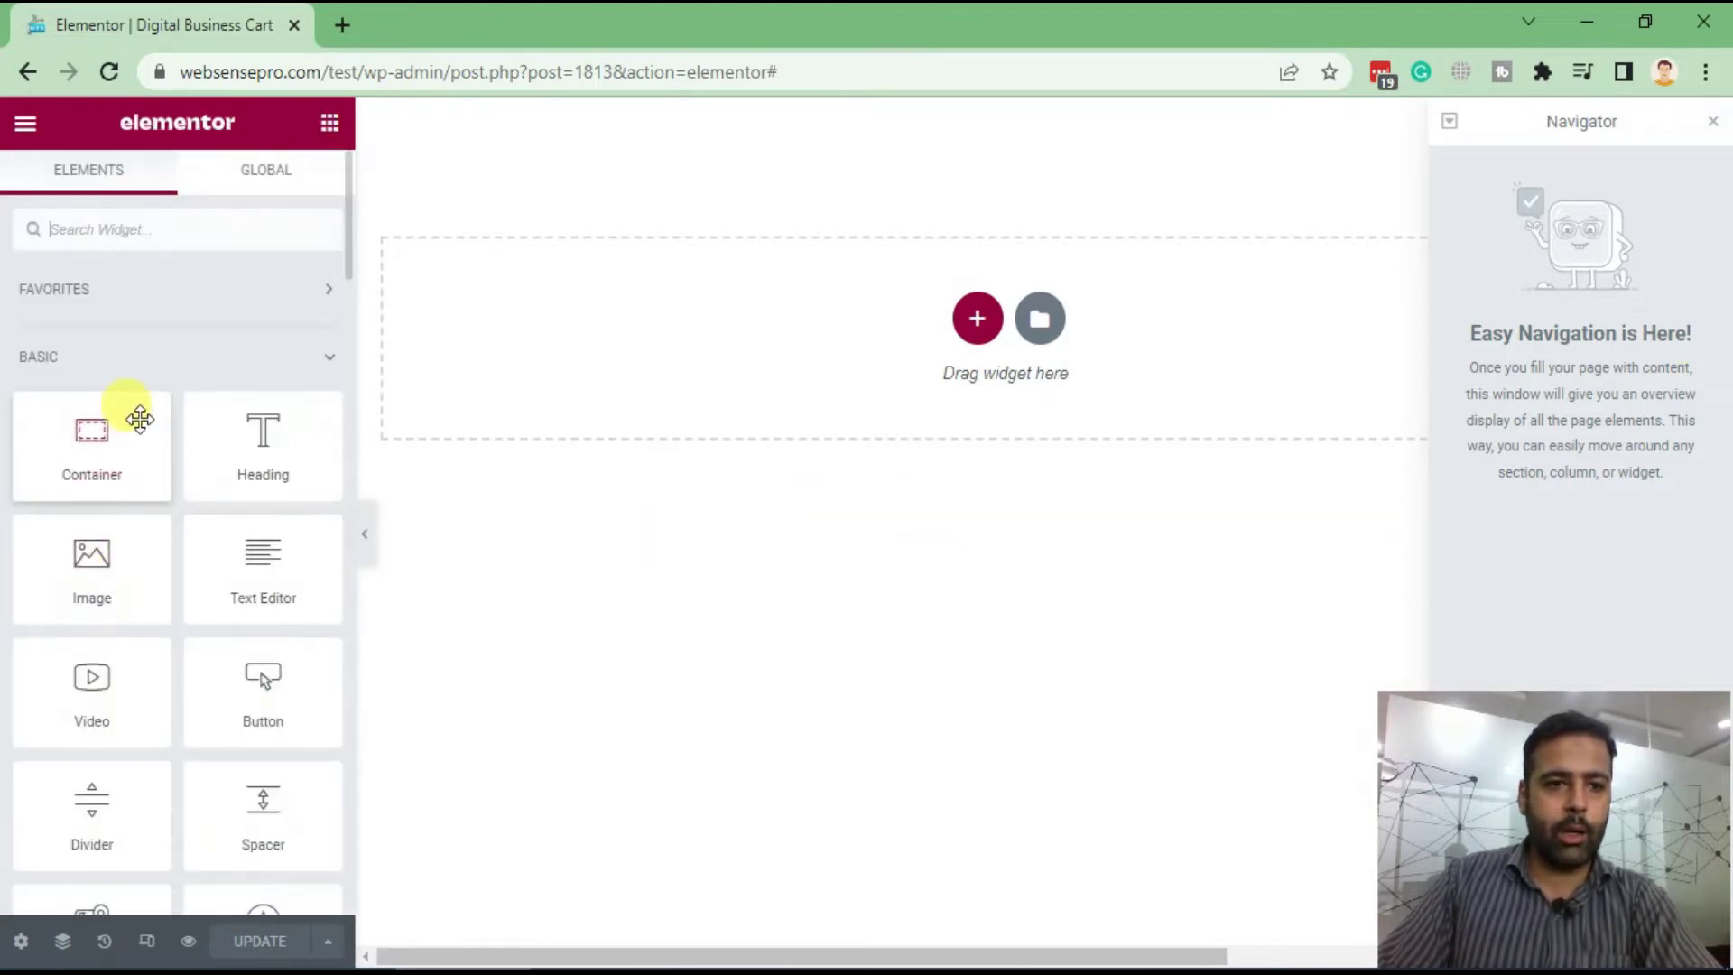
Add a container to the empty page and nest a second container inside it
left_click_drag(242, 449, 790, 413)
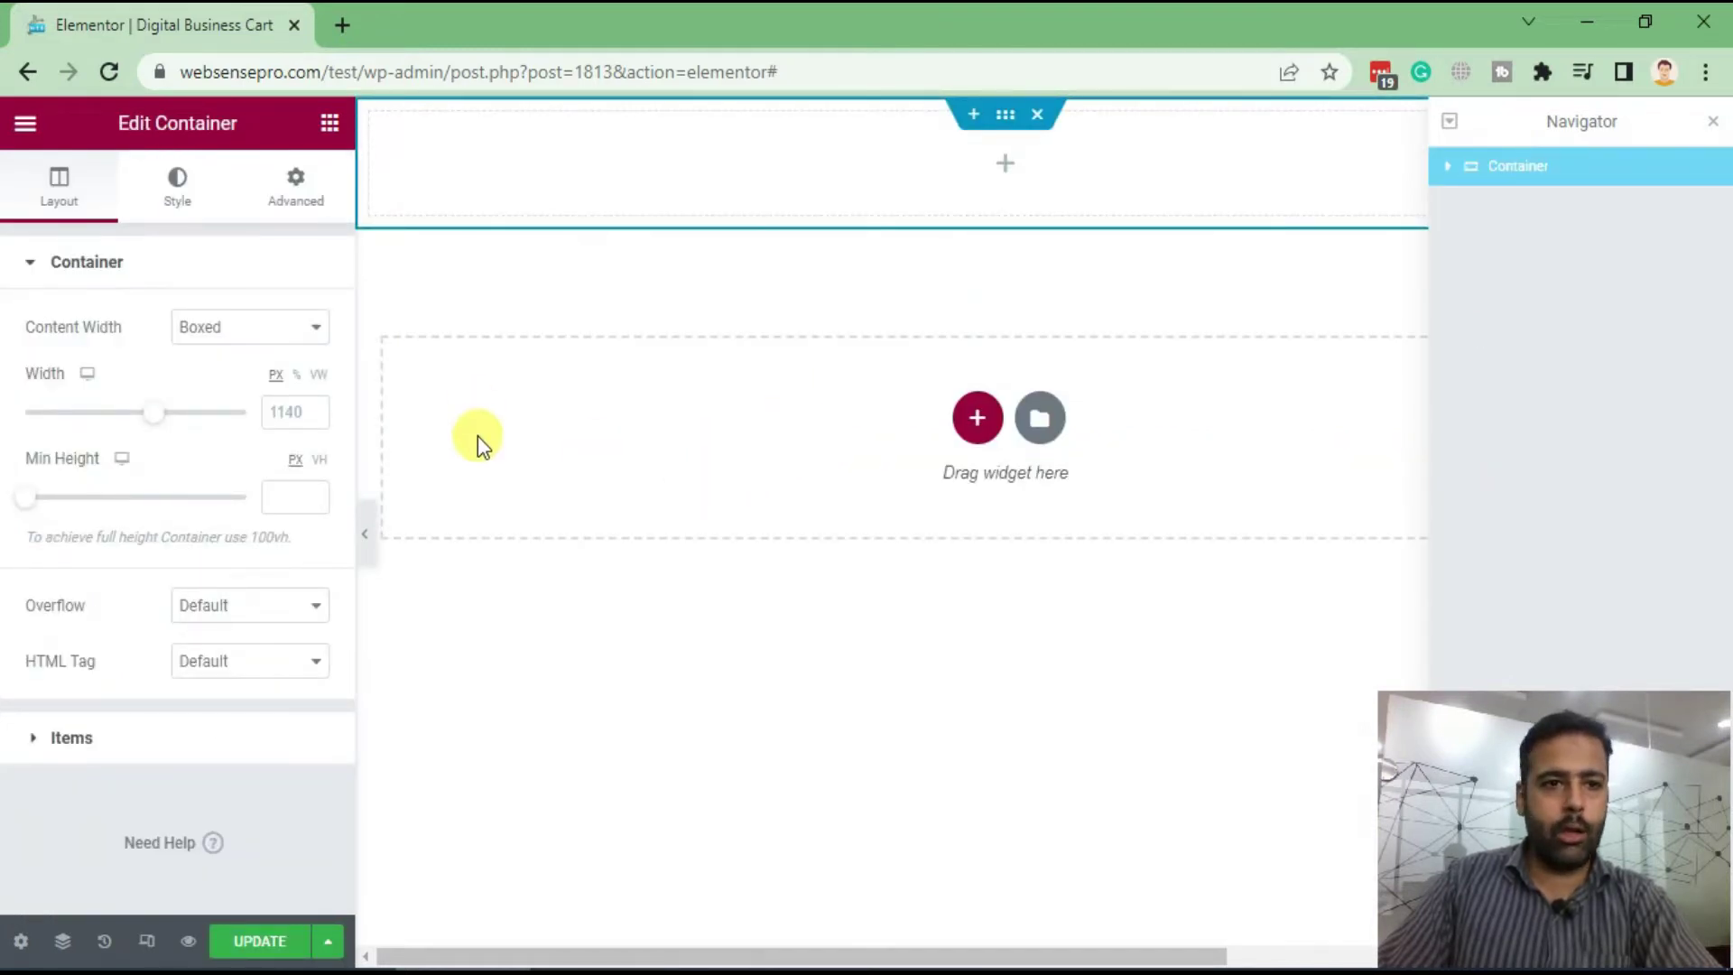
left_click(330, 123)
left_click_drag(81, 462, 1032, 170)
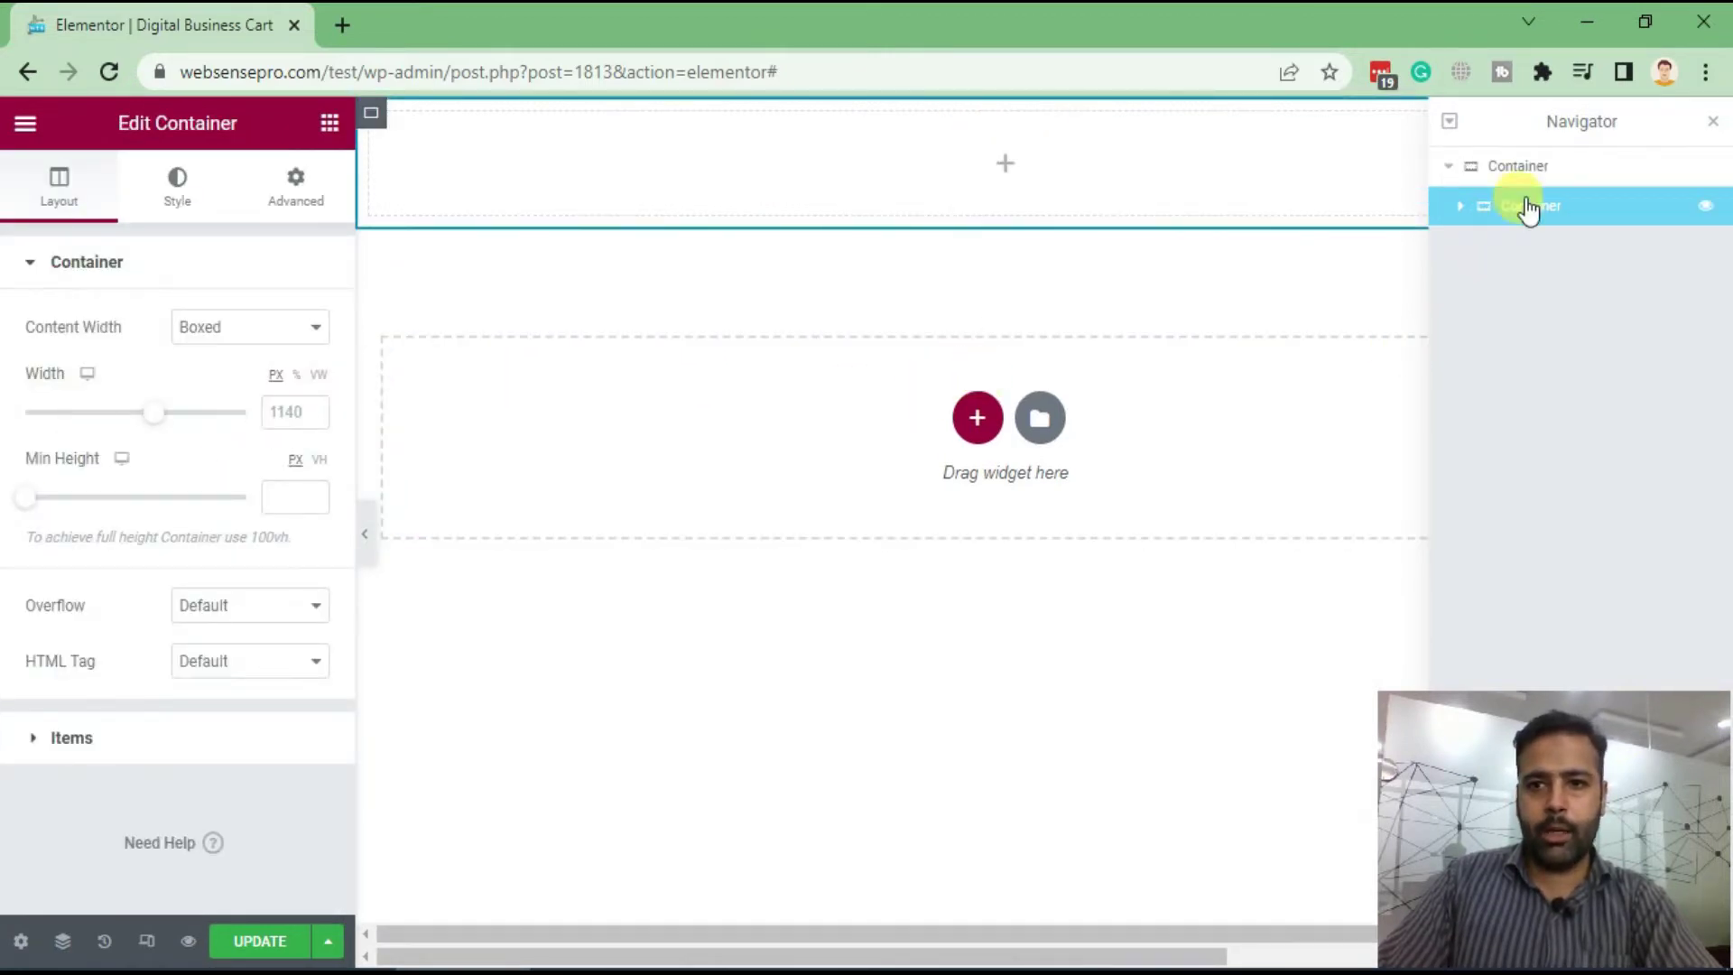
Set the outer container's width to 500 px and minimum height to 100 VH
left_click(1549, 177)
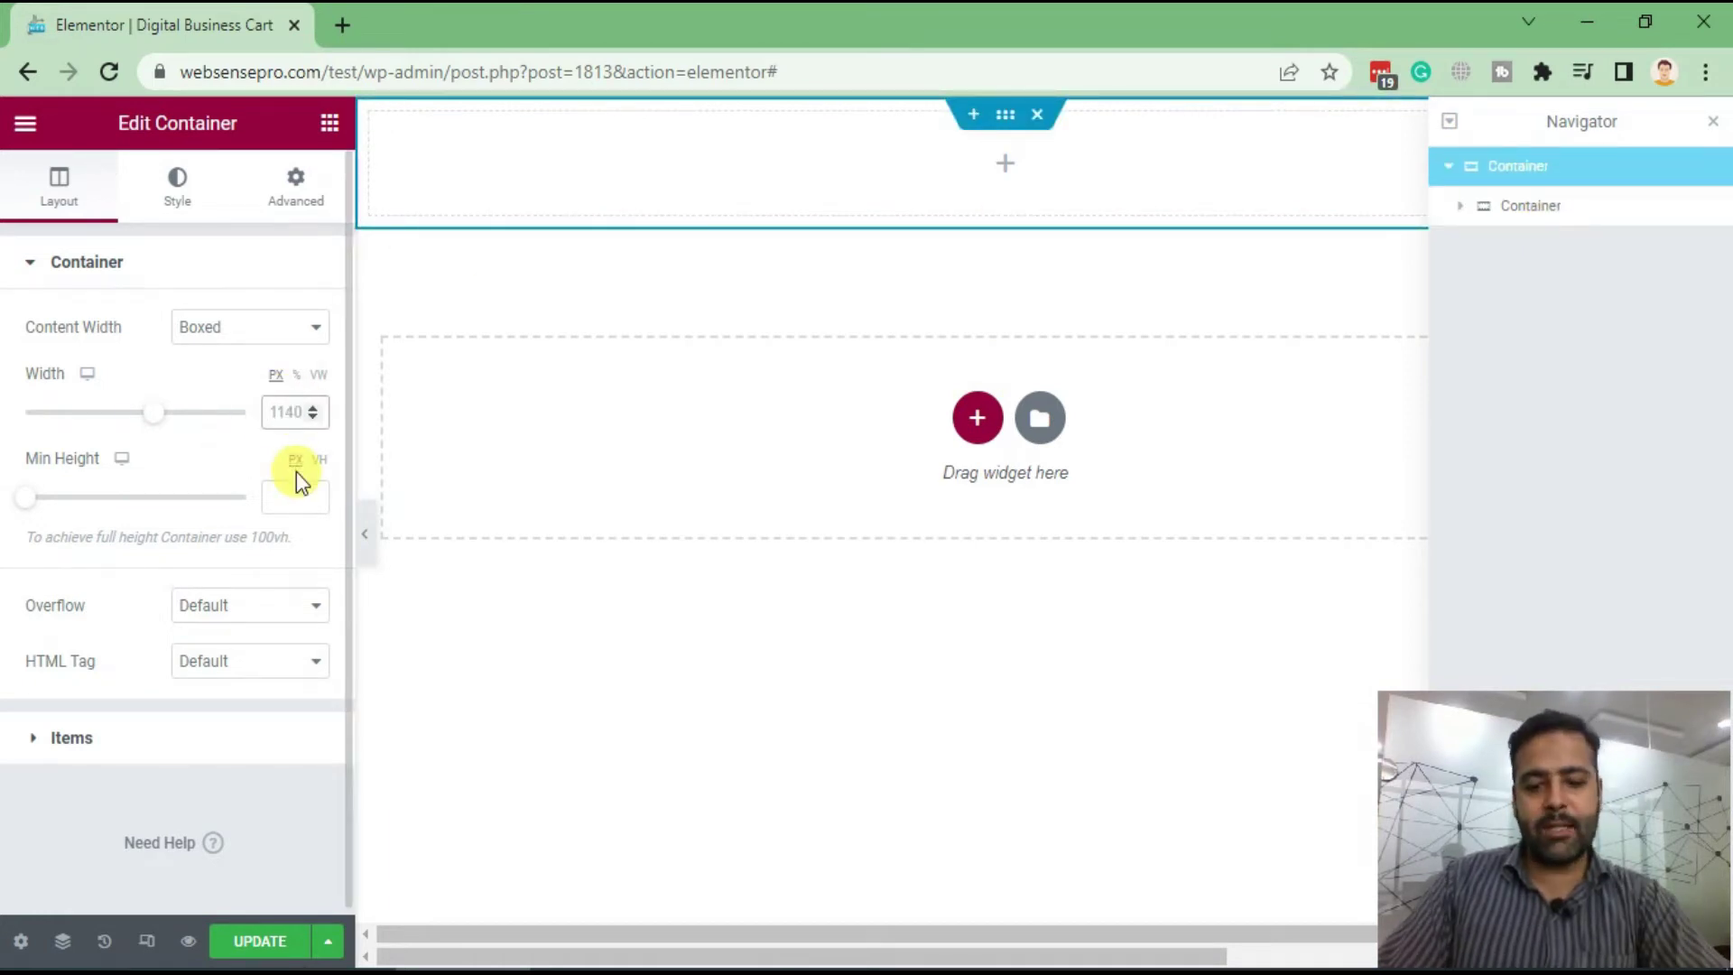
type("500")
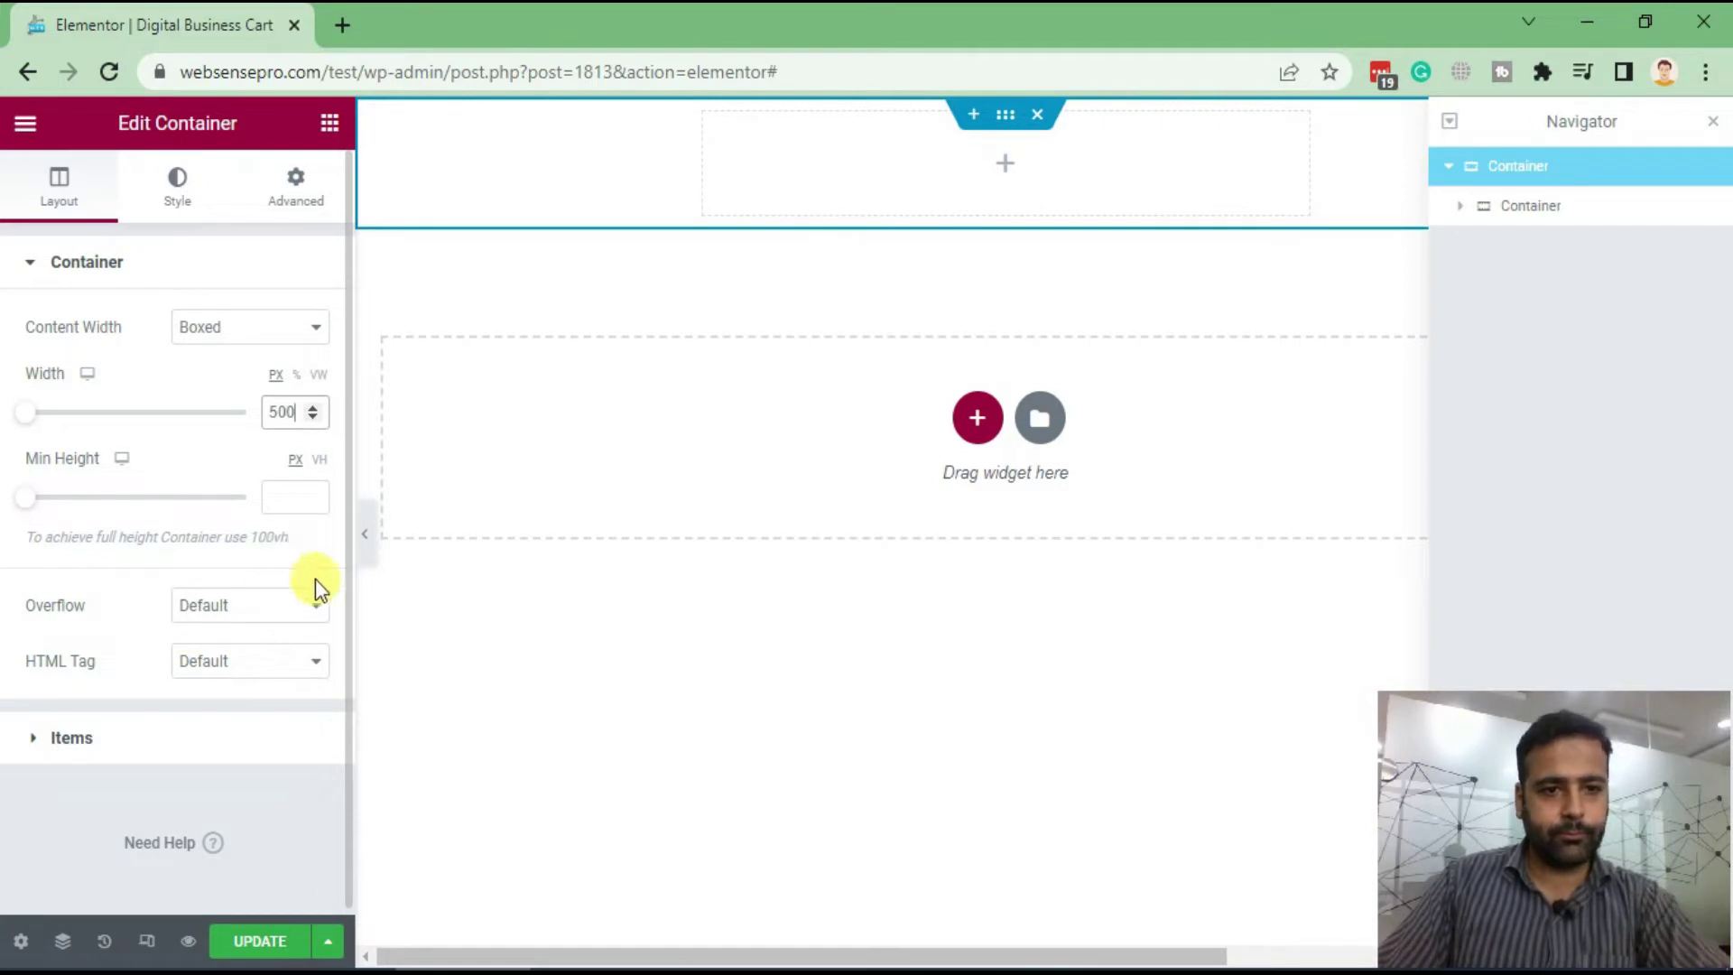
left_click(287, 509)
left_click(318, 461)
left_click(275, 503)
type("100")
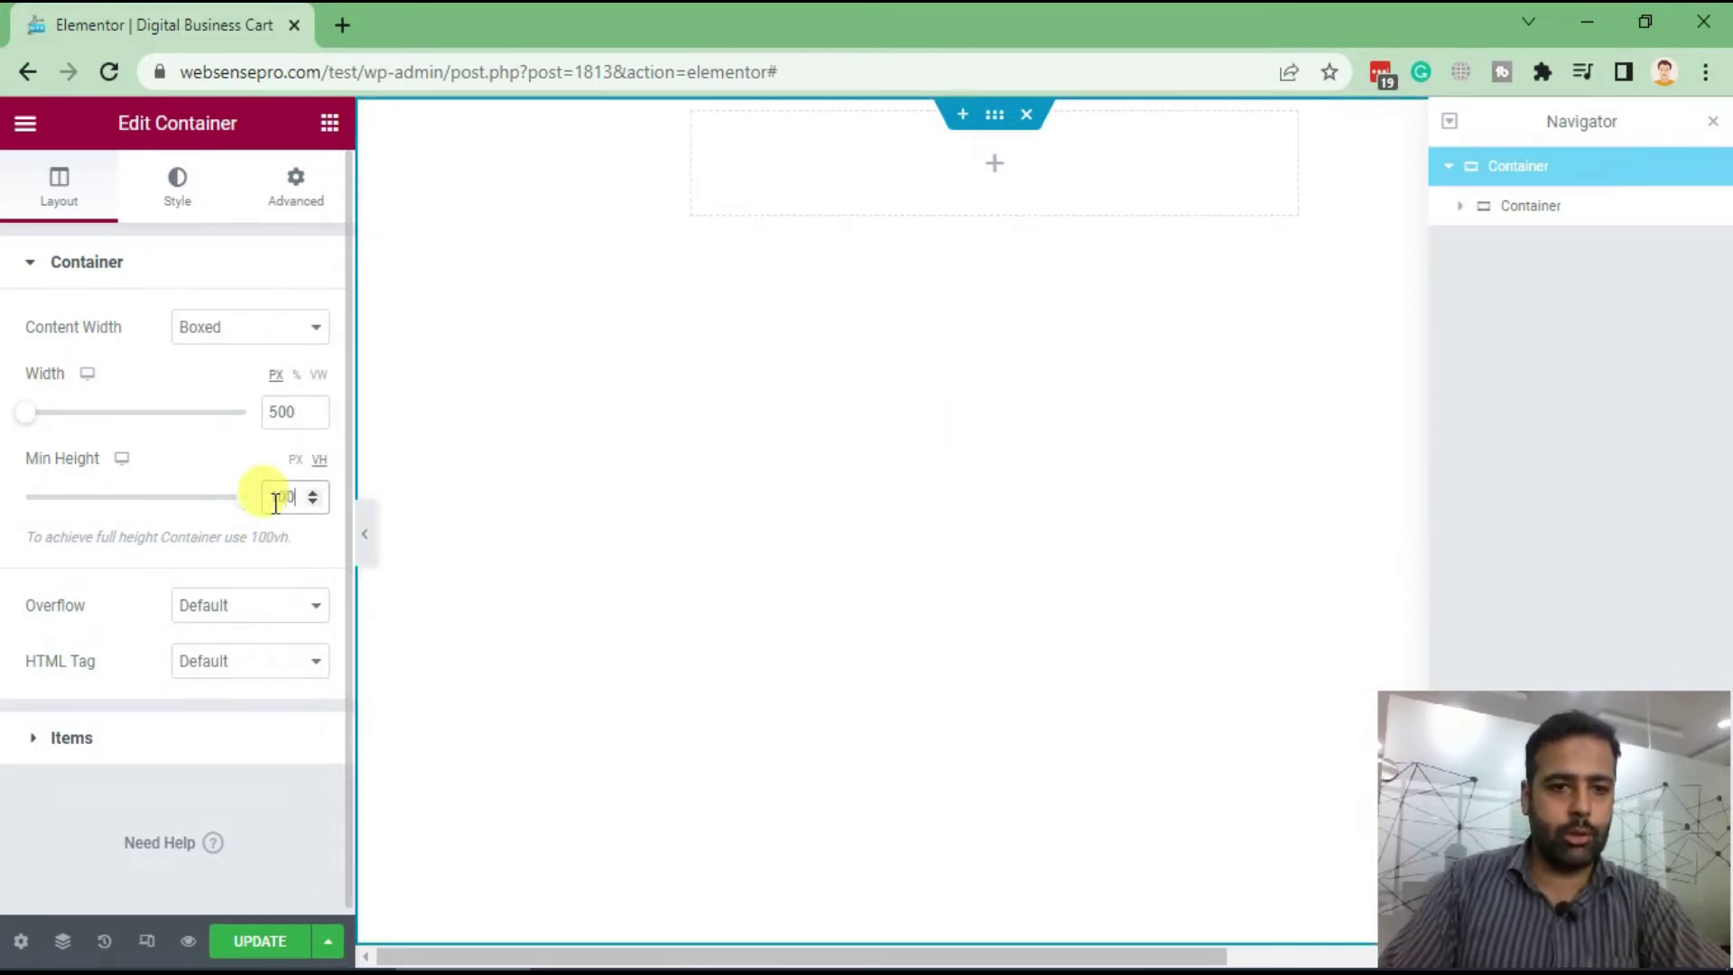
Give the inner container a classic background using digital-card.jpg
left_click(1573, 207)
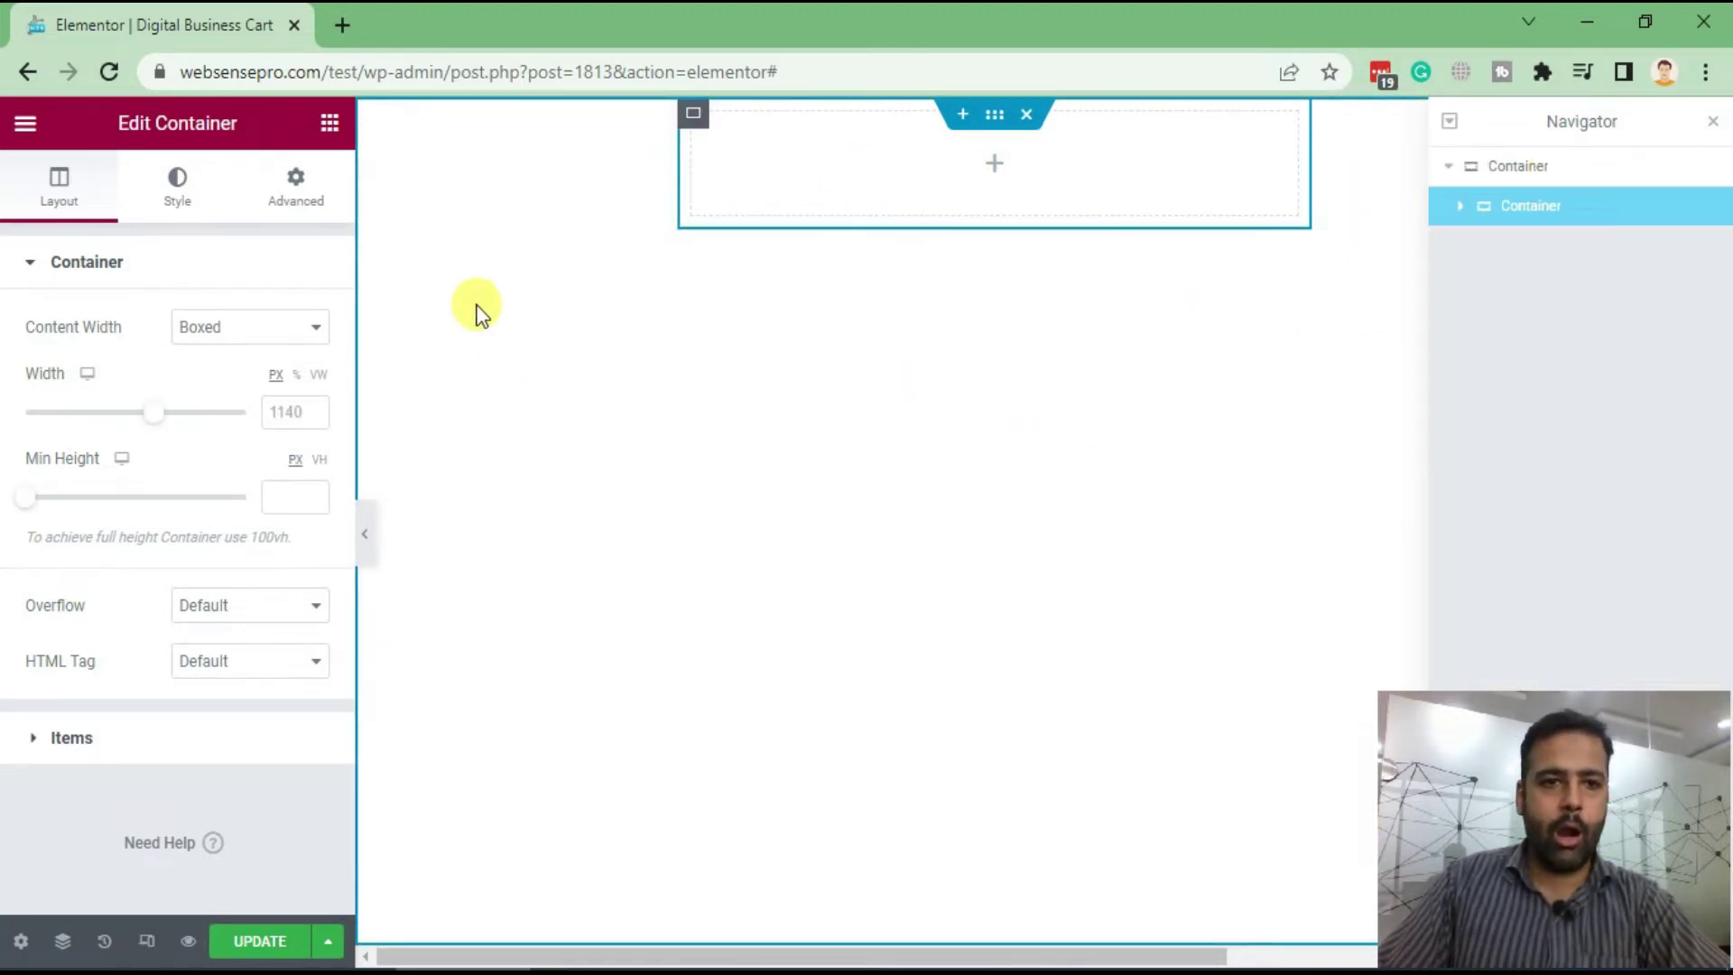
left_click(187, 207)
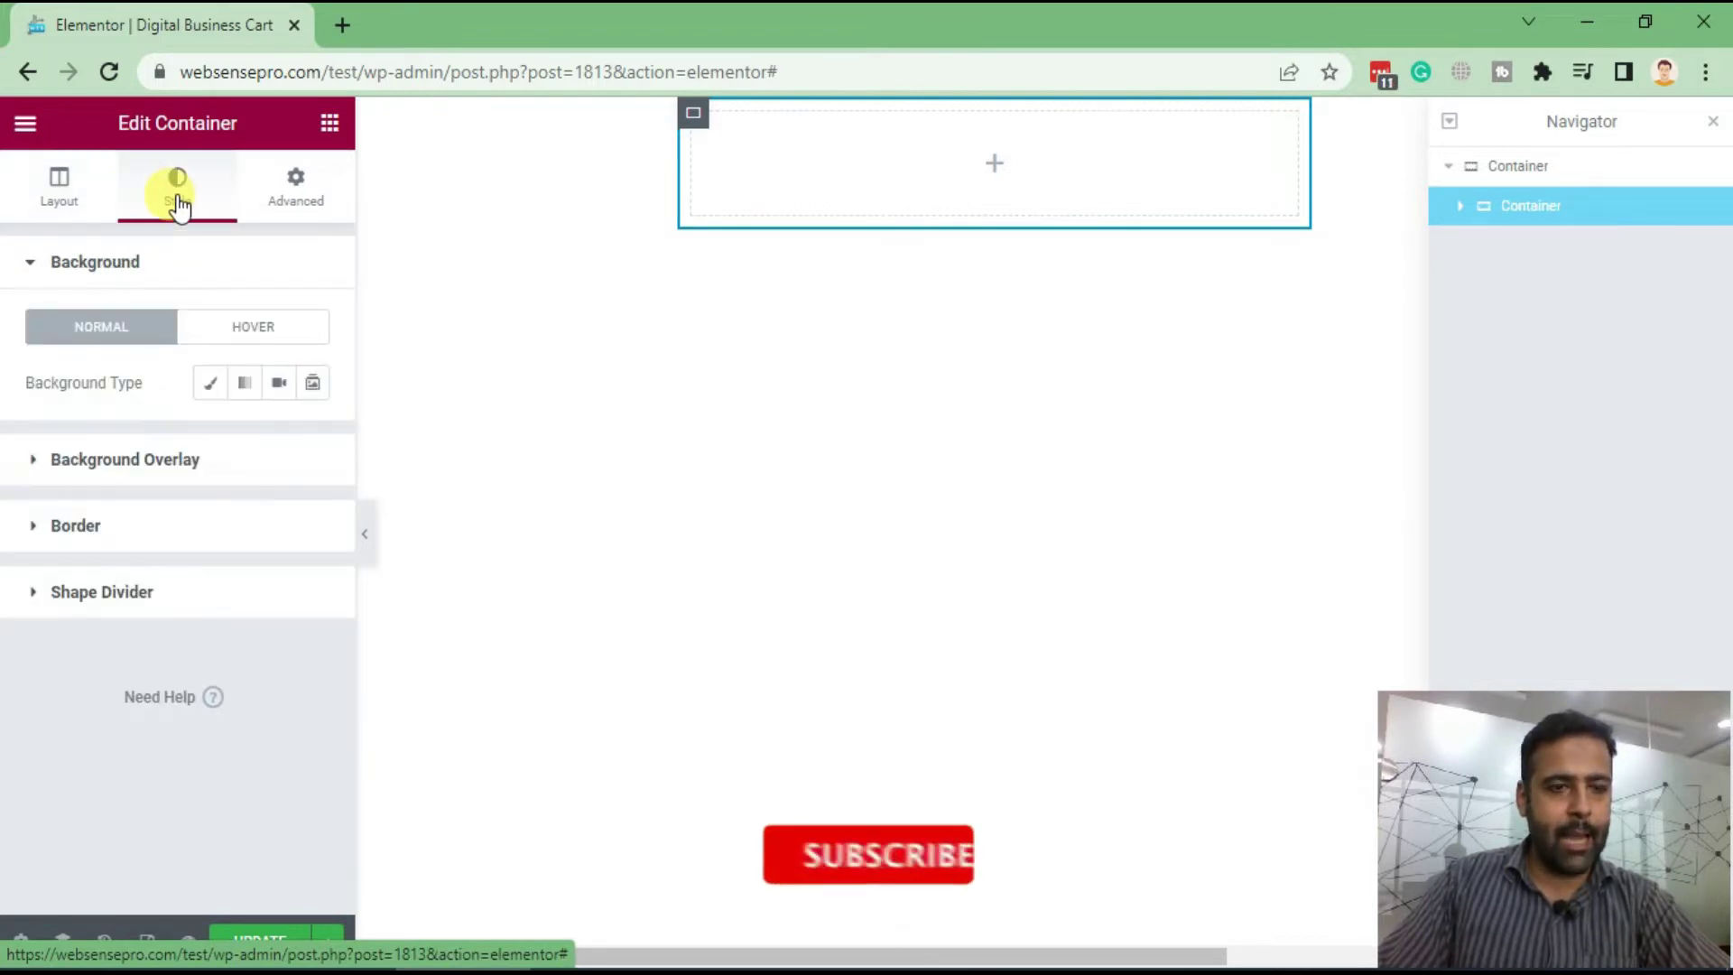
left_click(214, 386)
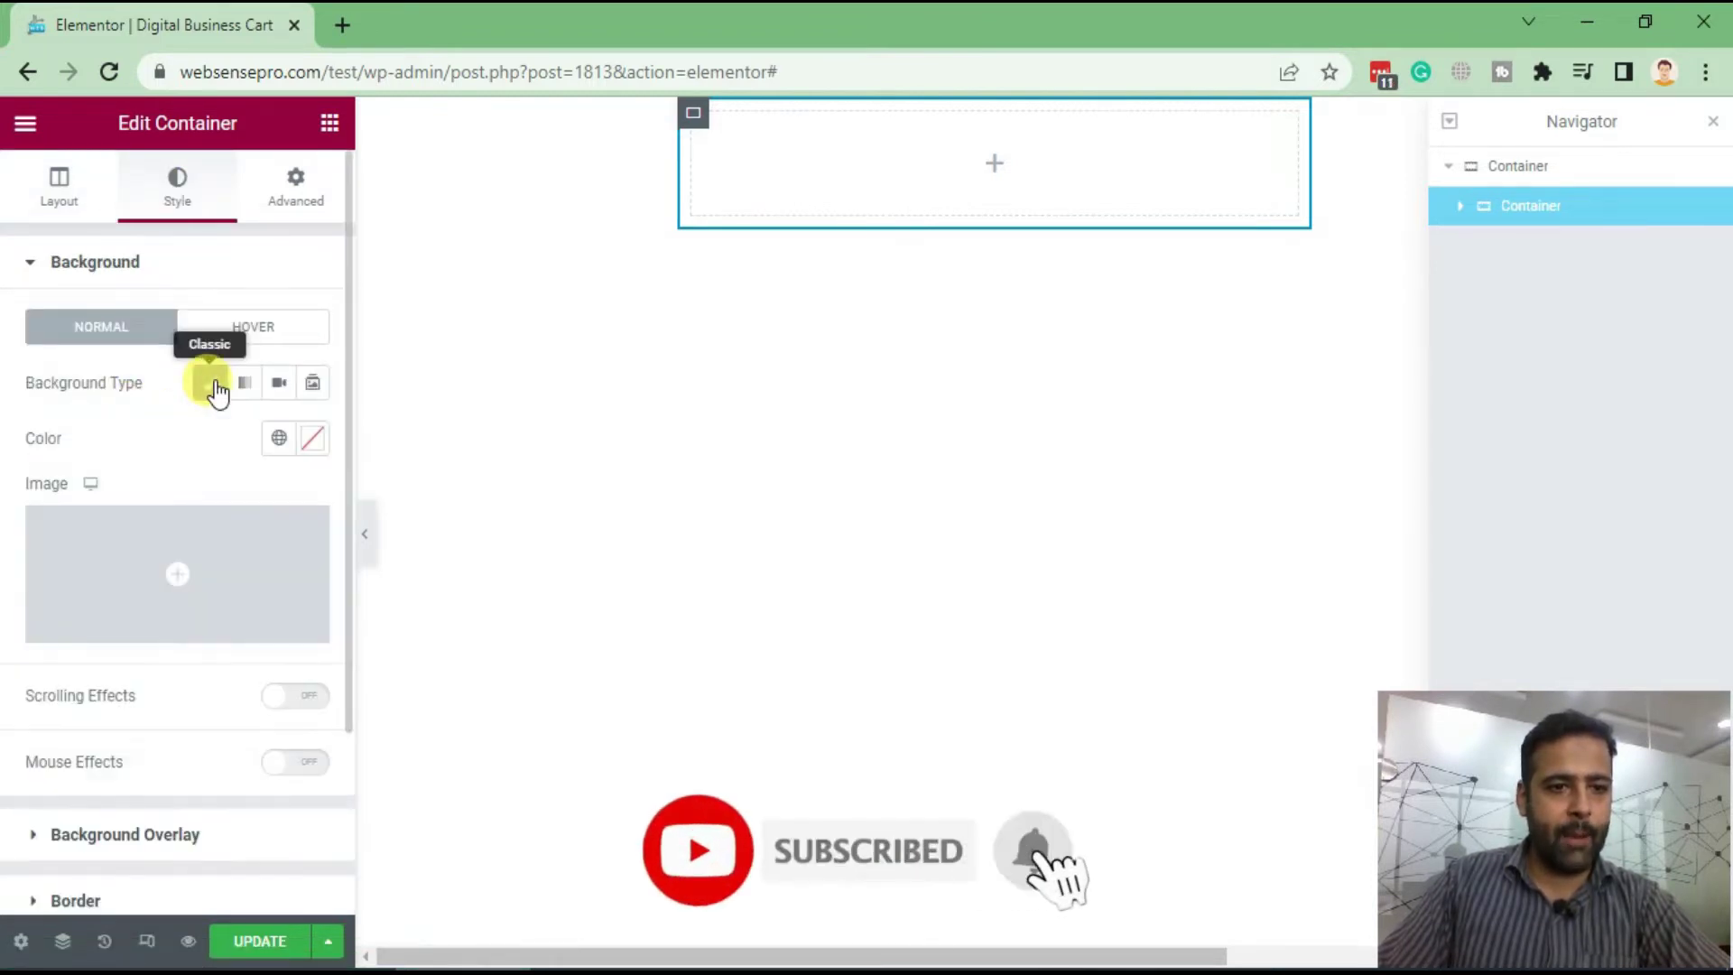
left_click(182, 553)
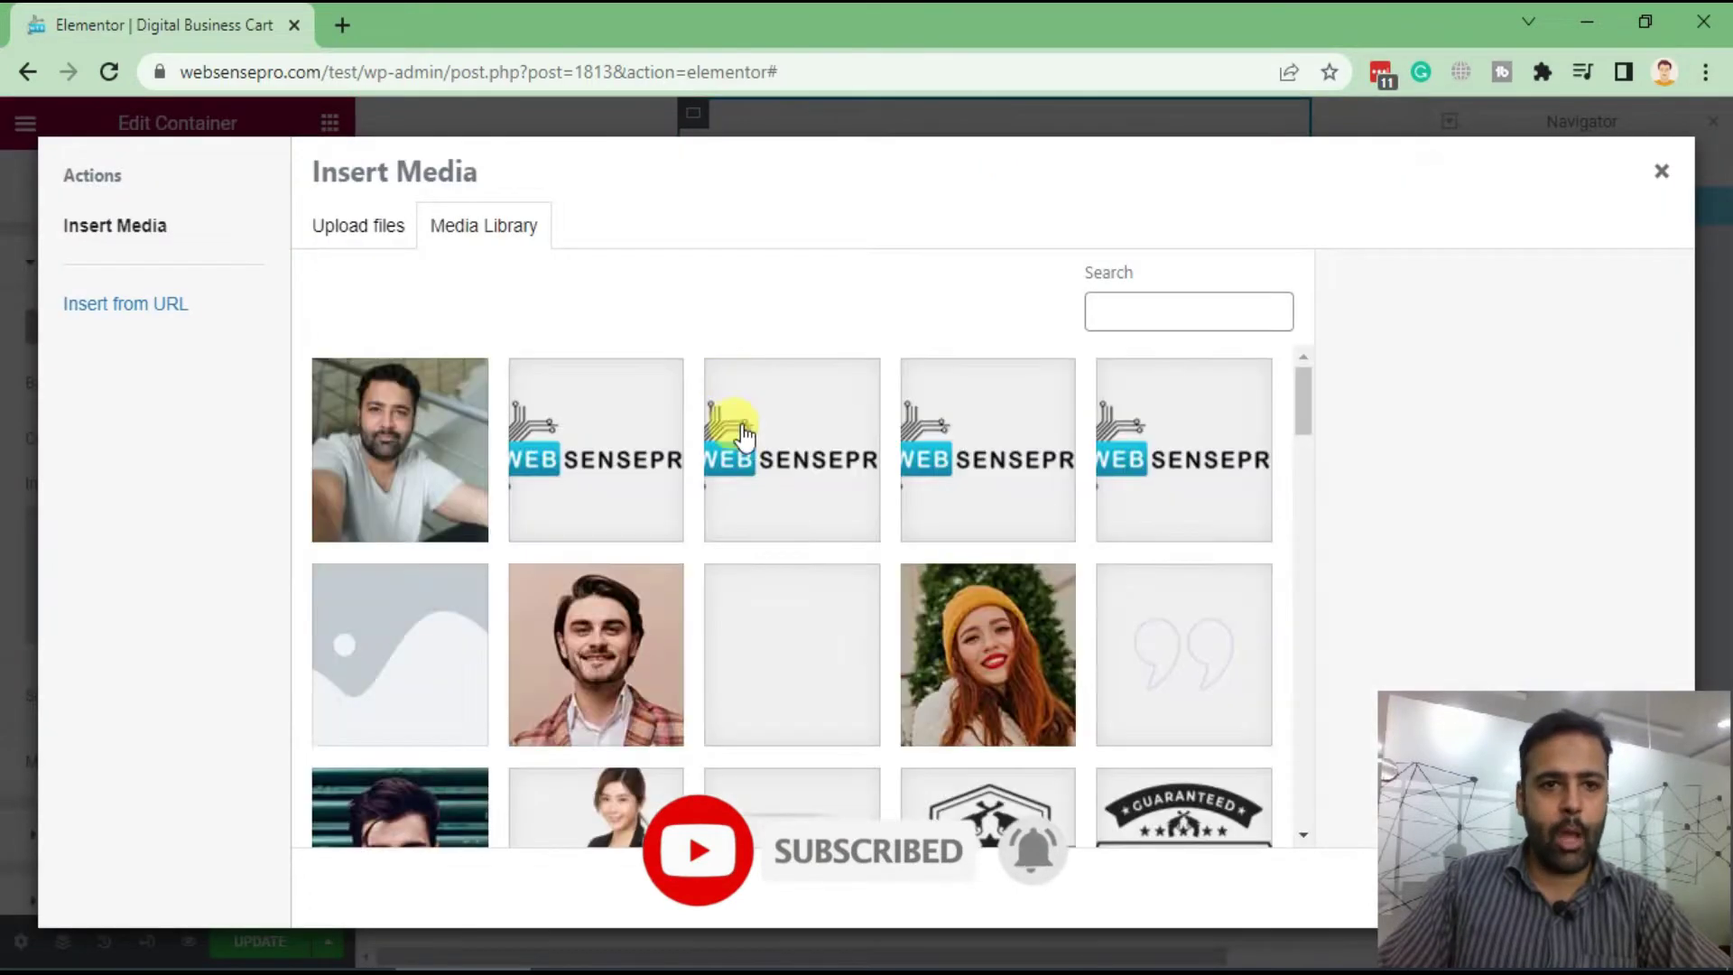
left_click(446, 464)
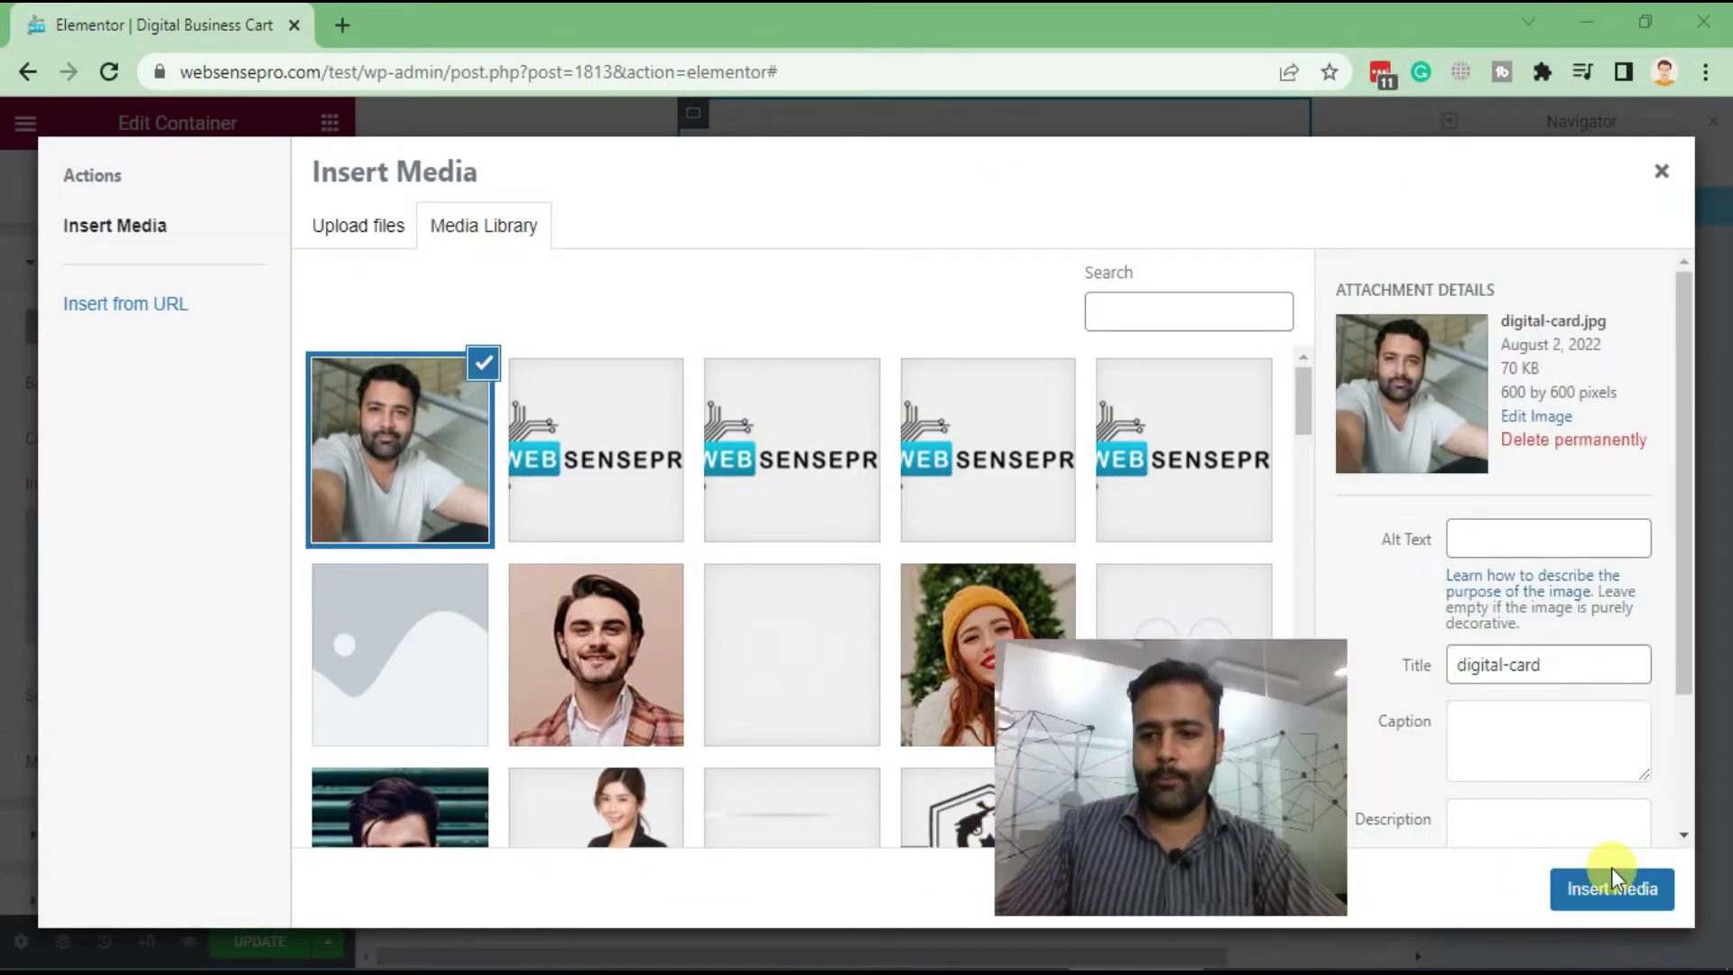
key("Return")
left_click_drag(1124, 790, 1516, 850)
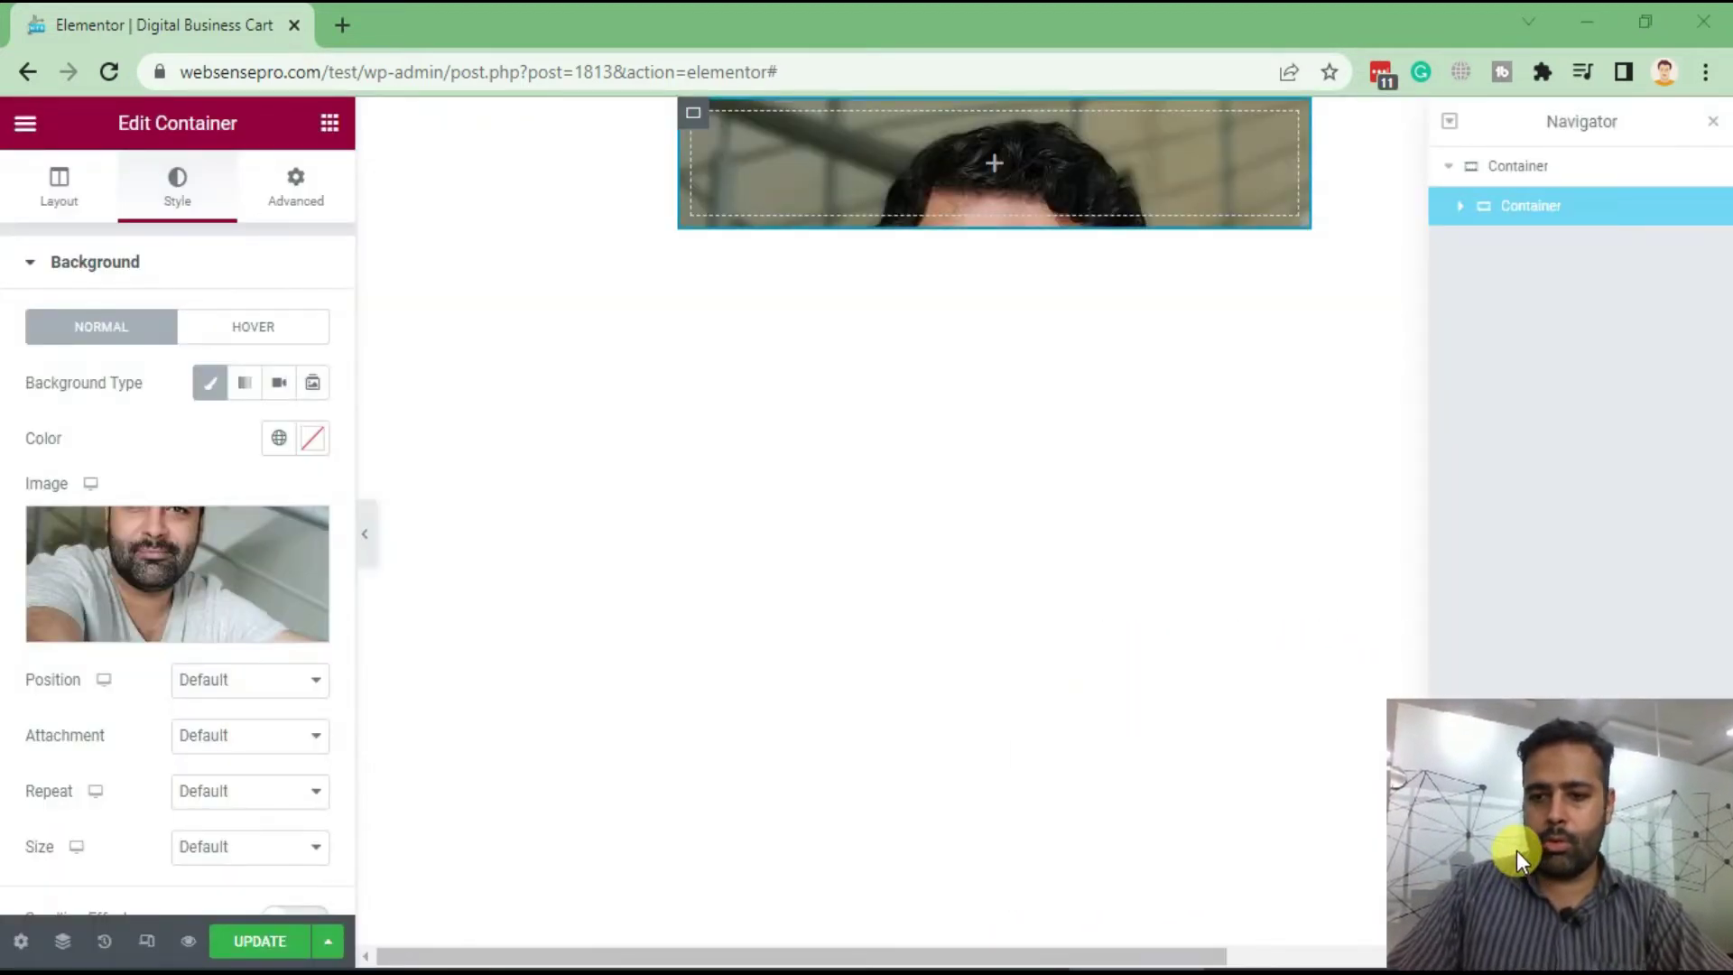
Set minimum height to 350 px and the photo to Cover, Top Center, No-repeat
left_click(36, 191)
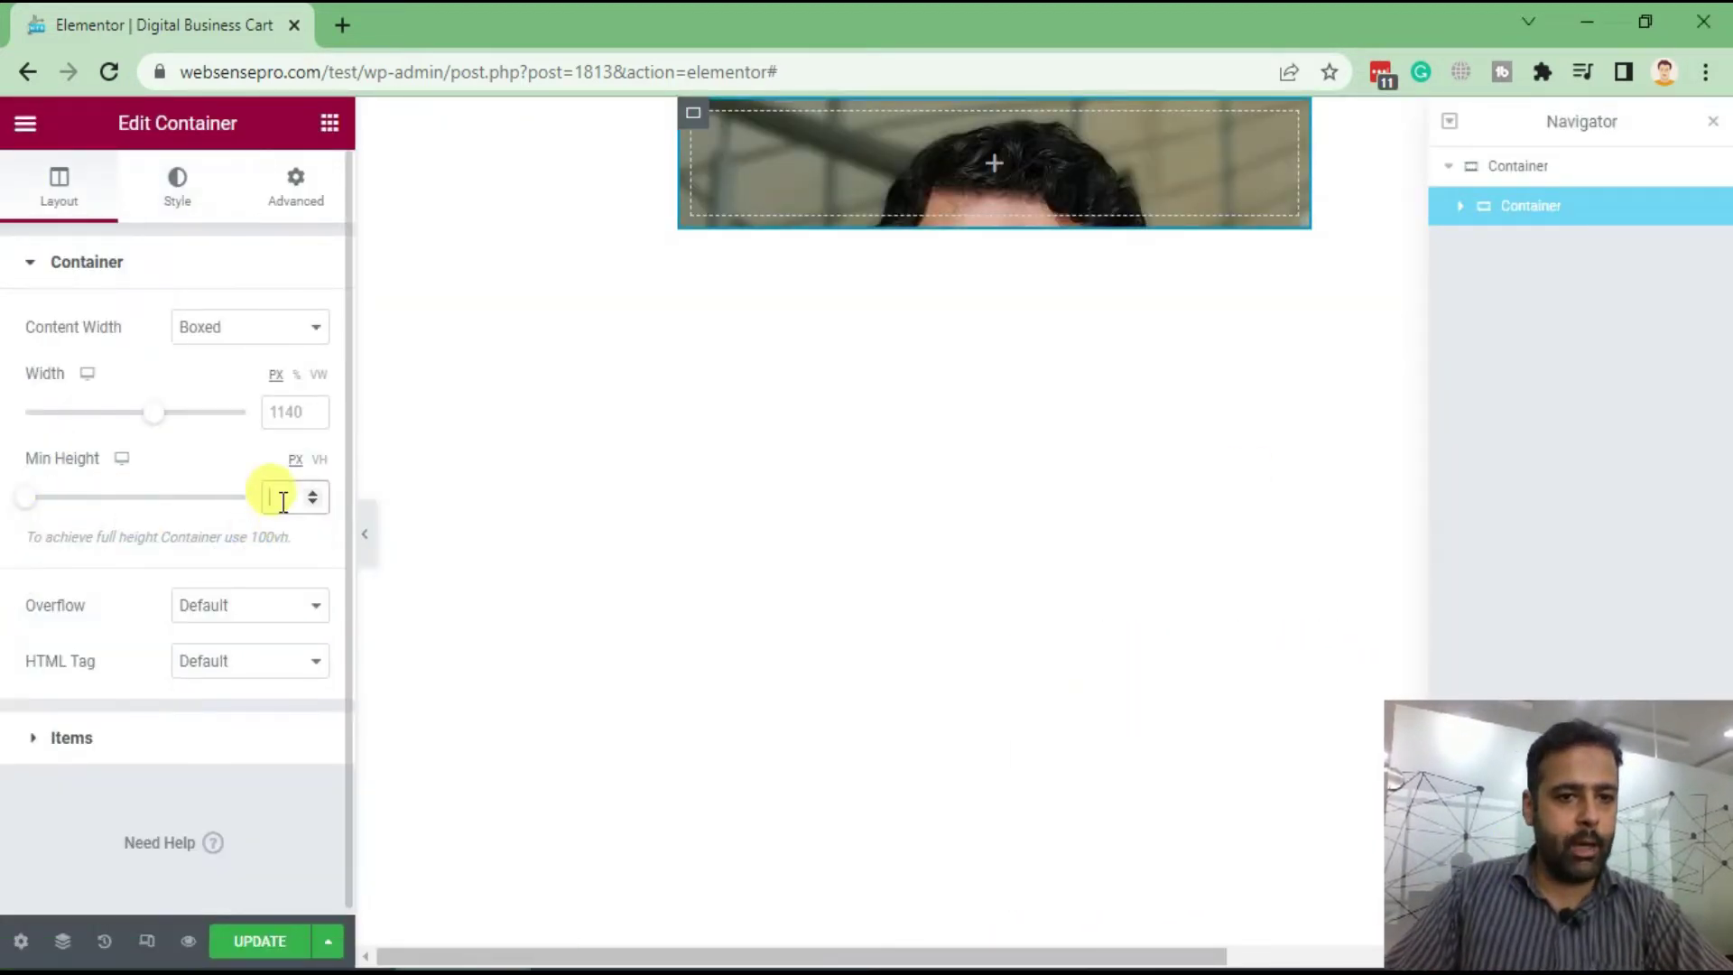
type("350")
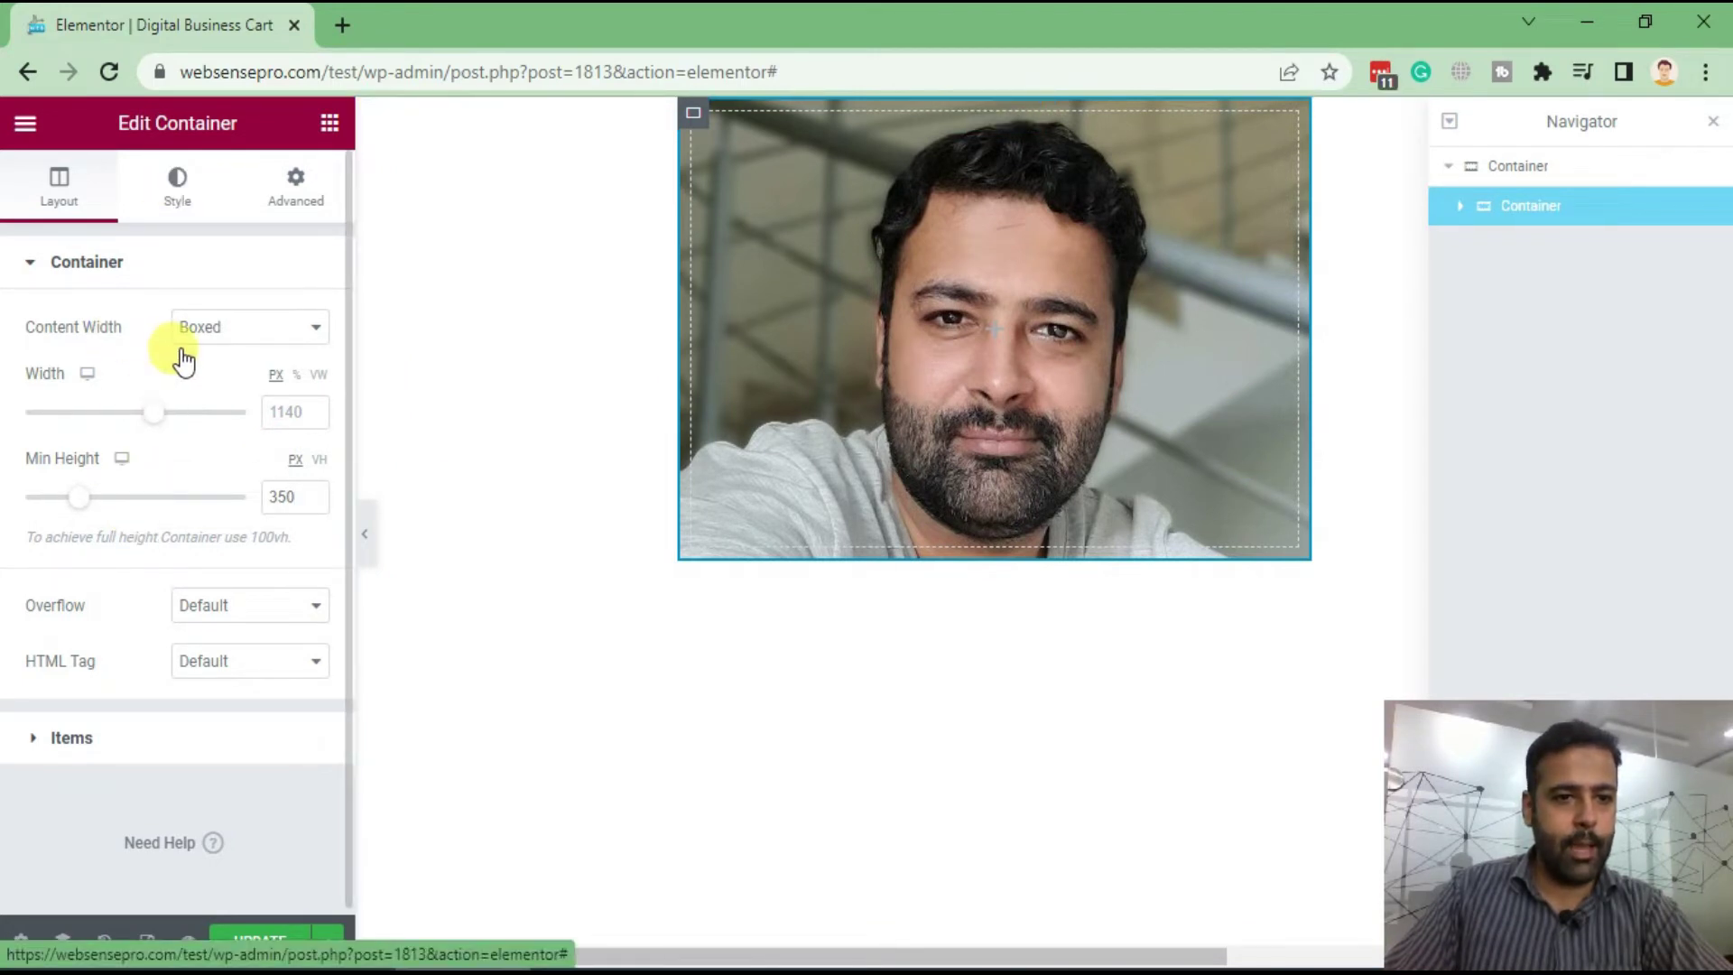
scroll(158, 397, "down", 5)
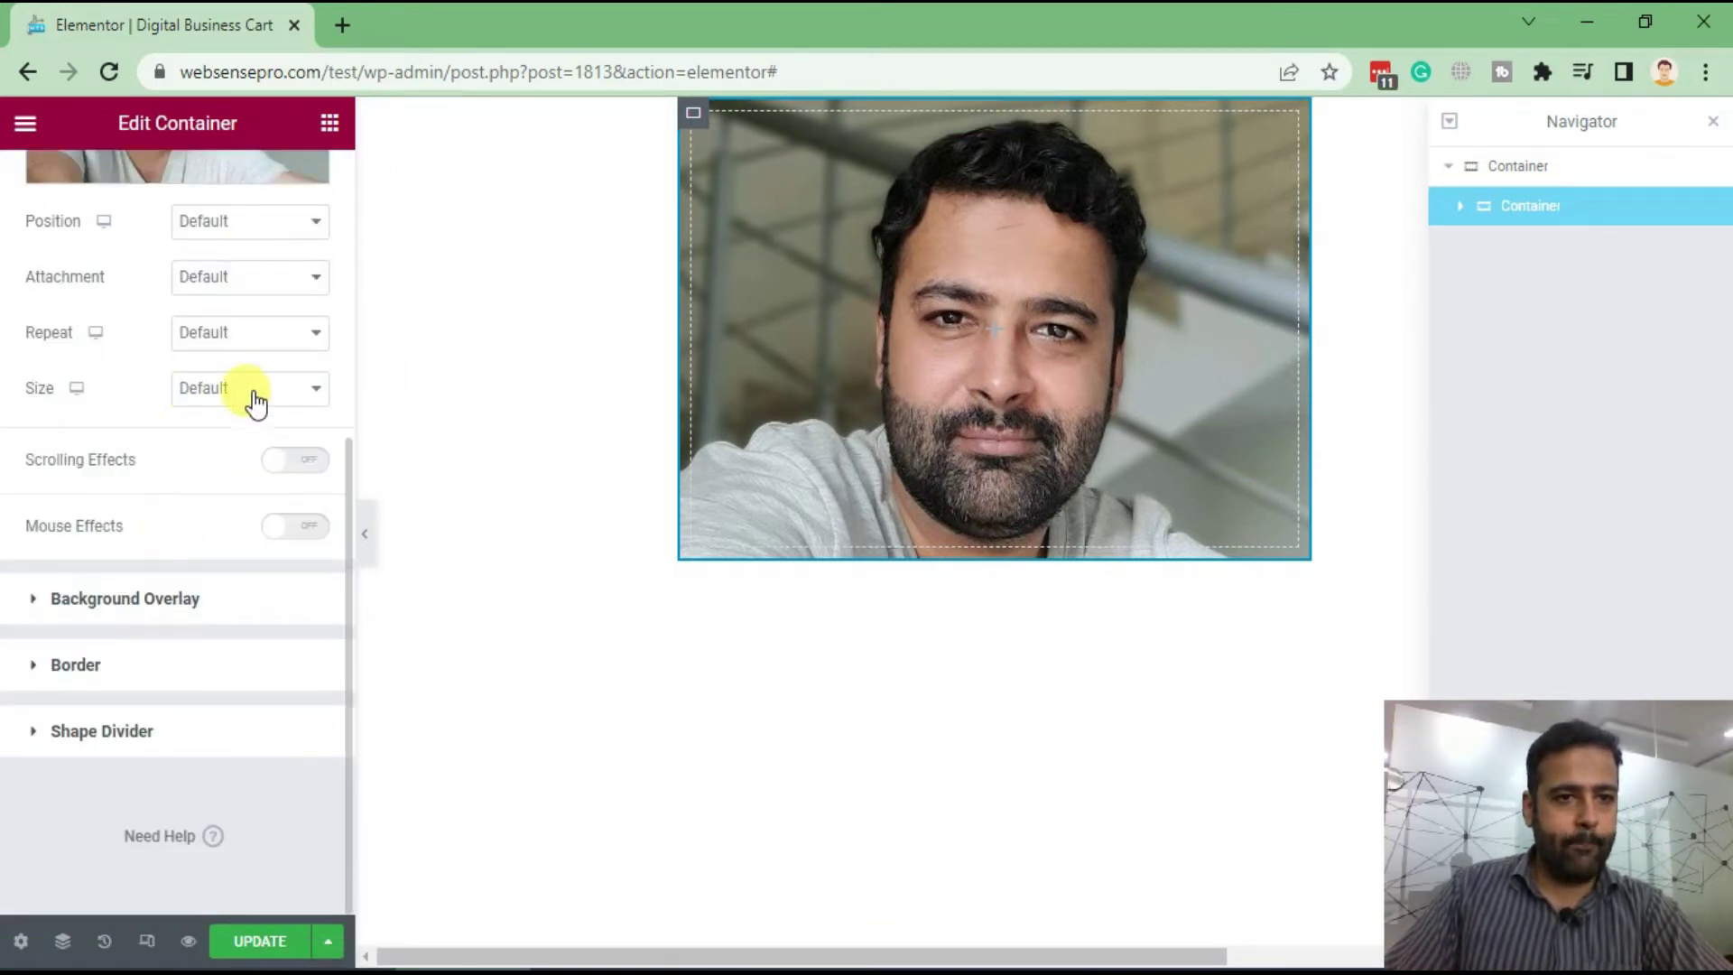
left_click(268, 405)
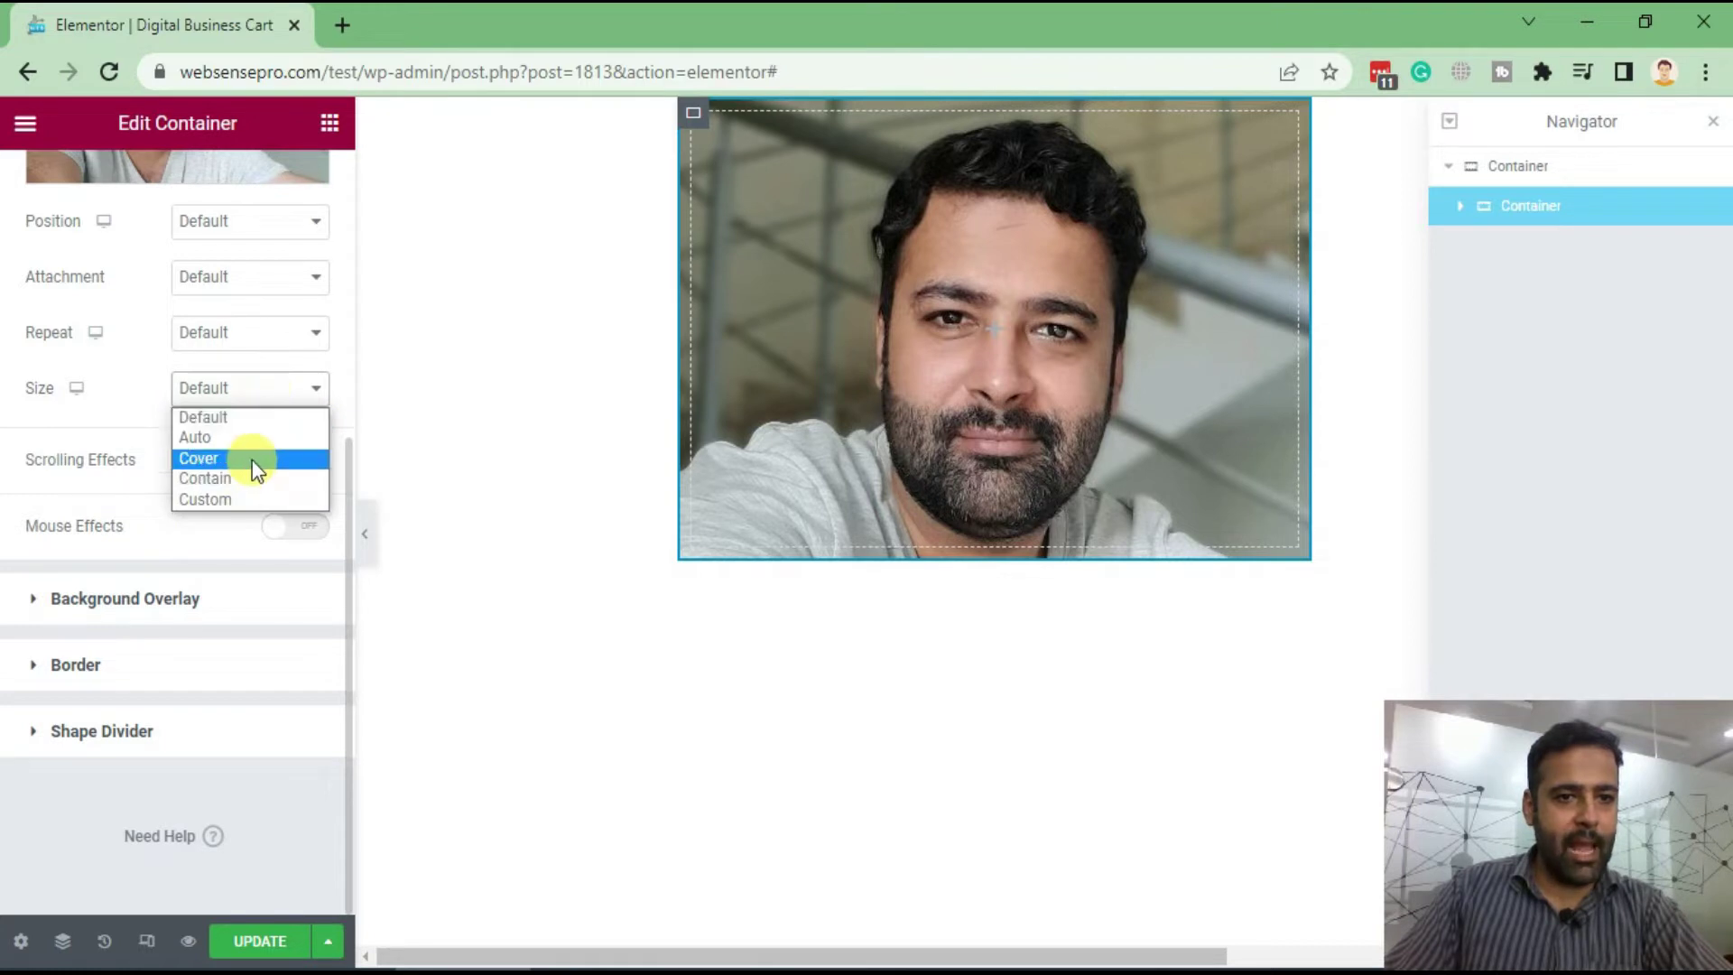
left_click(252, 459)
left_click(282, 229)
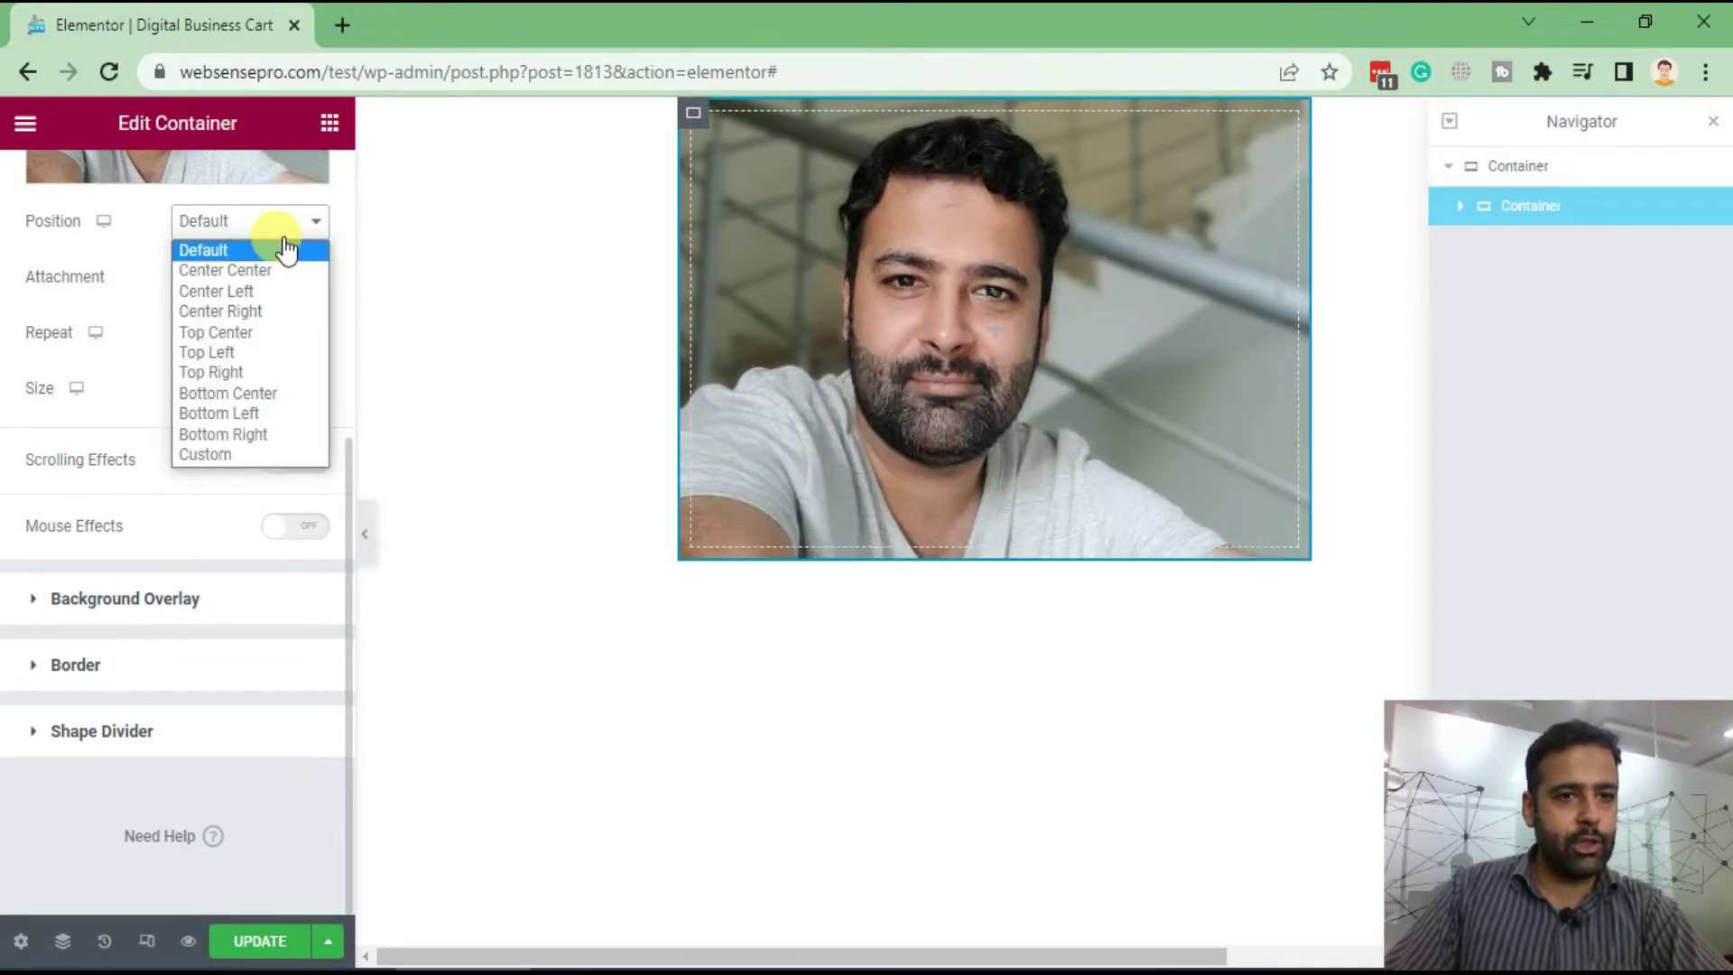
left_click(278, 333)
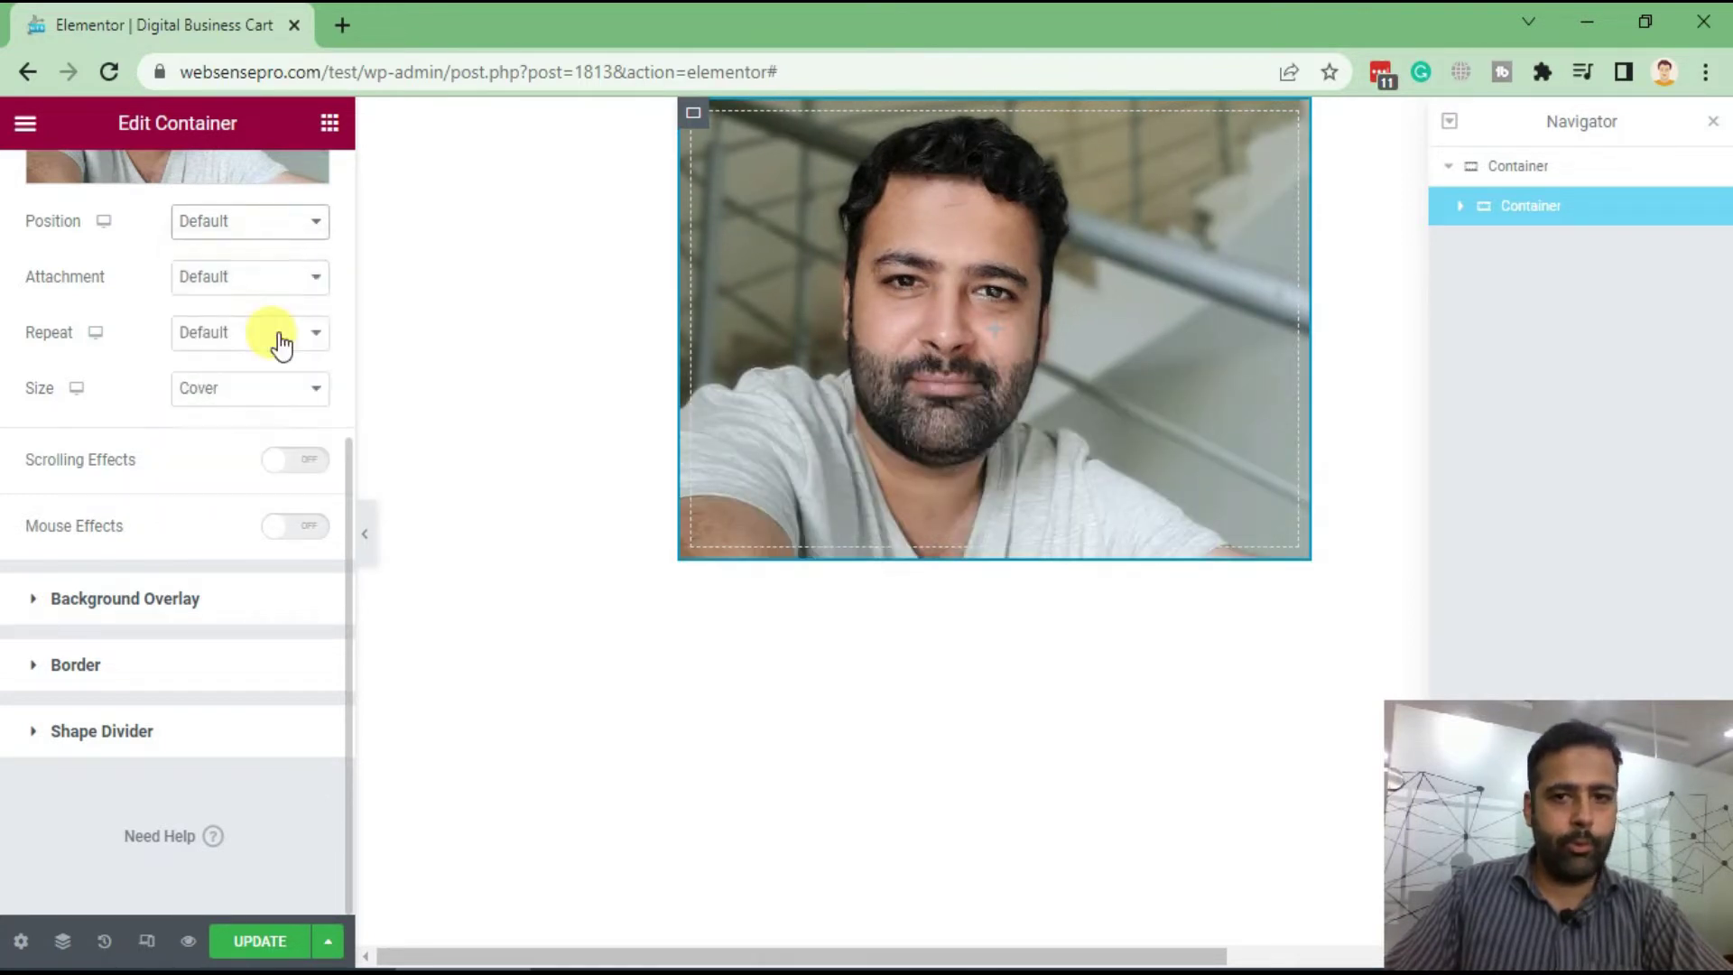
left_click(266, 341)
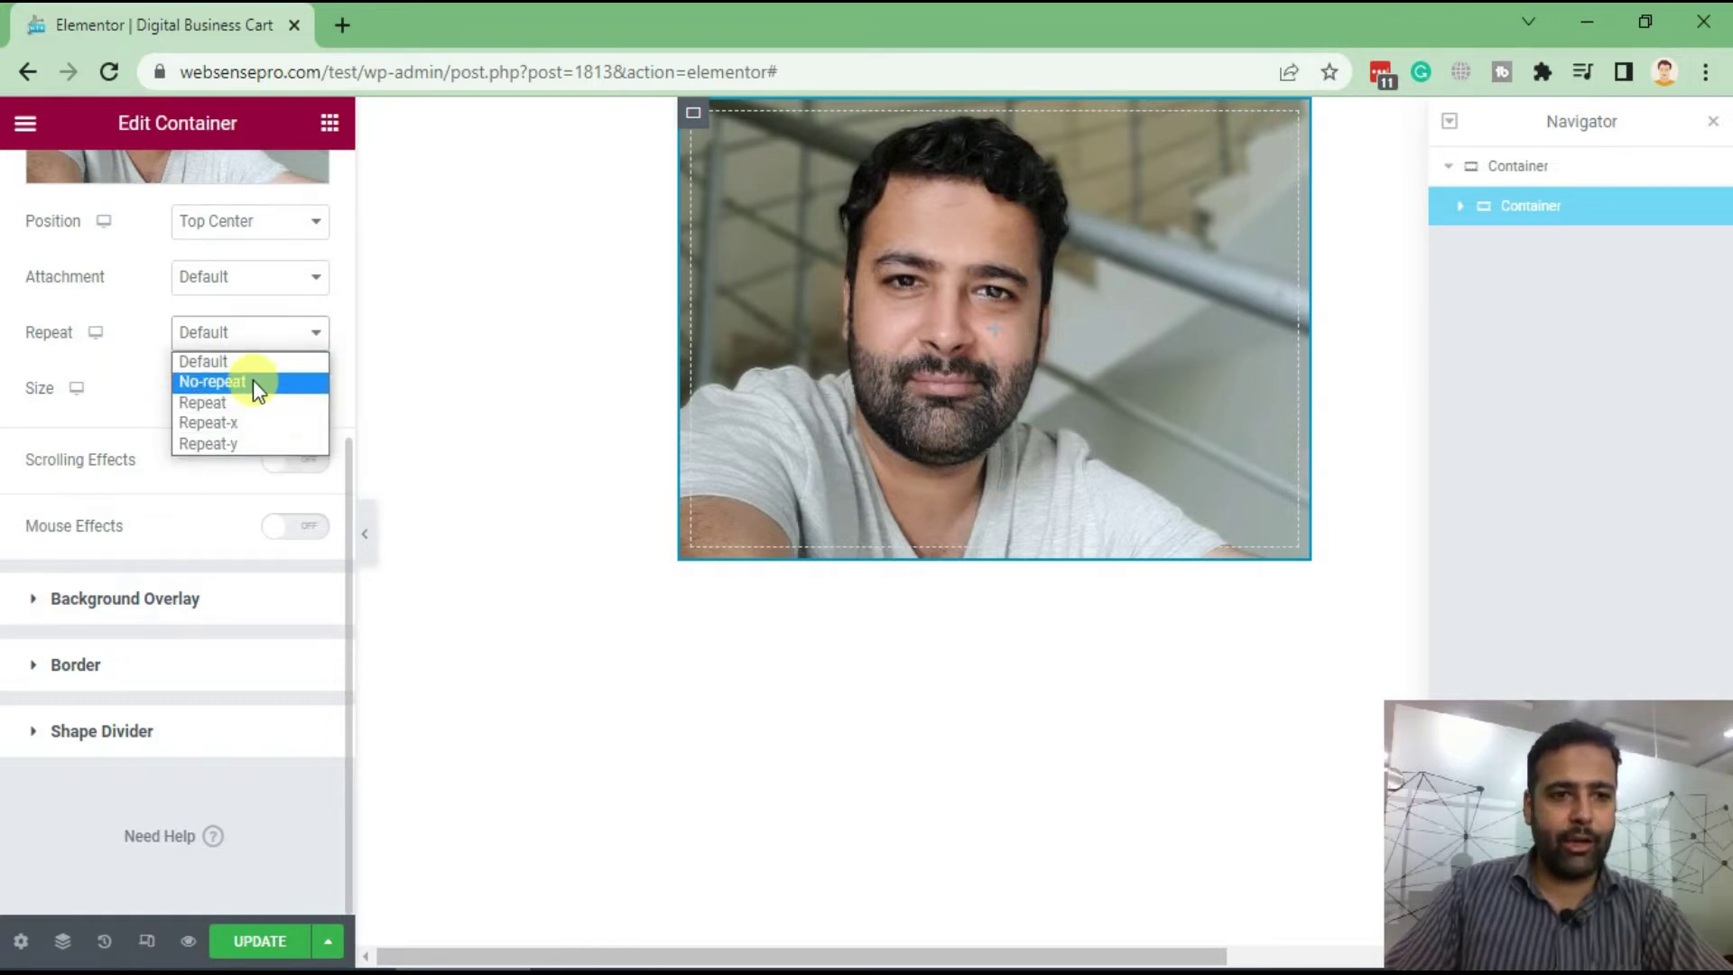
left_click(252, 381)
scroll(1119, 623, "down", 4)
scroll(1119, 622, "up", 4)
scroll(20, 520, "up", 5)
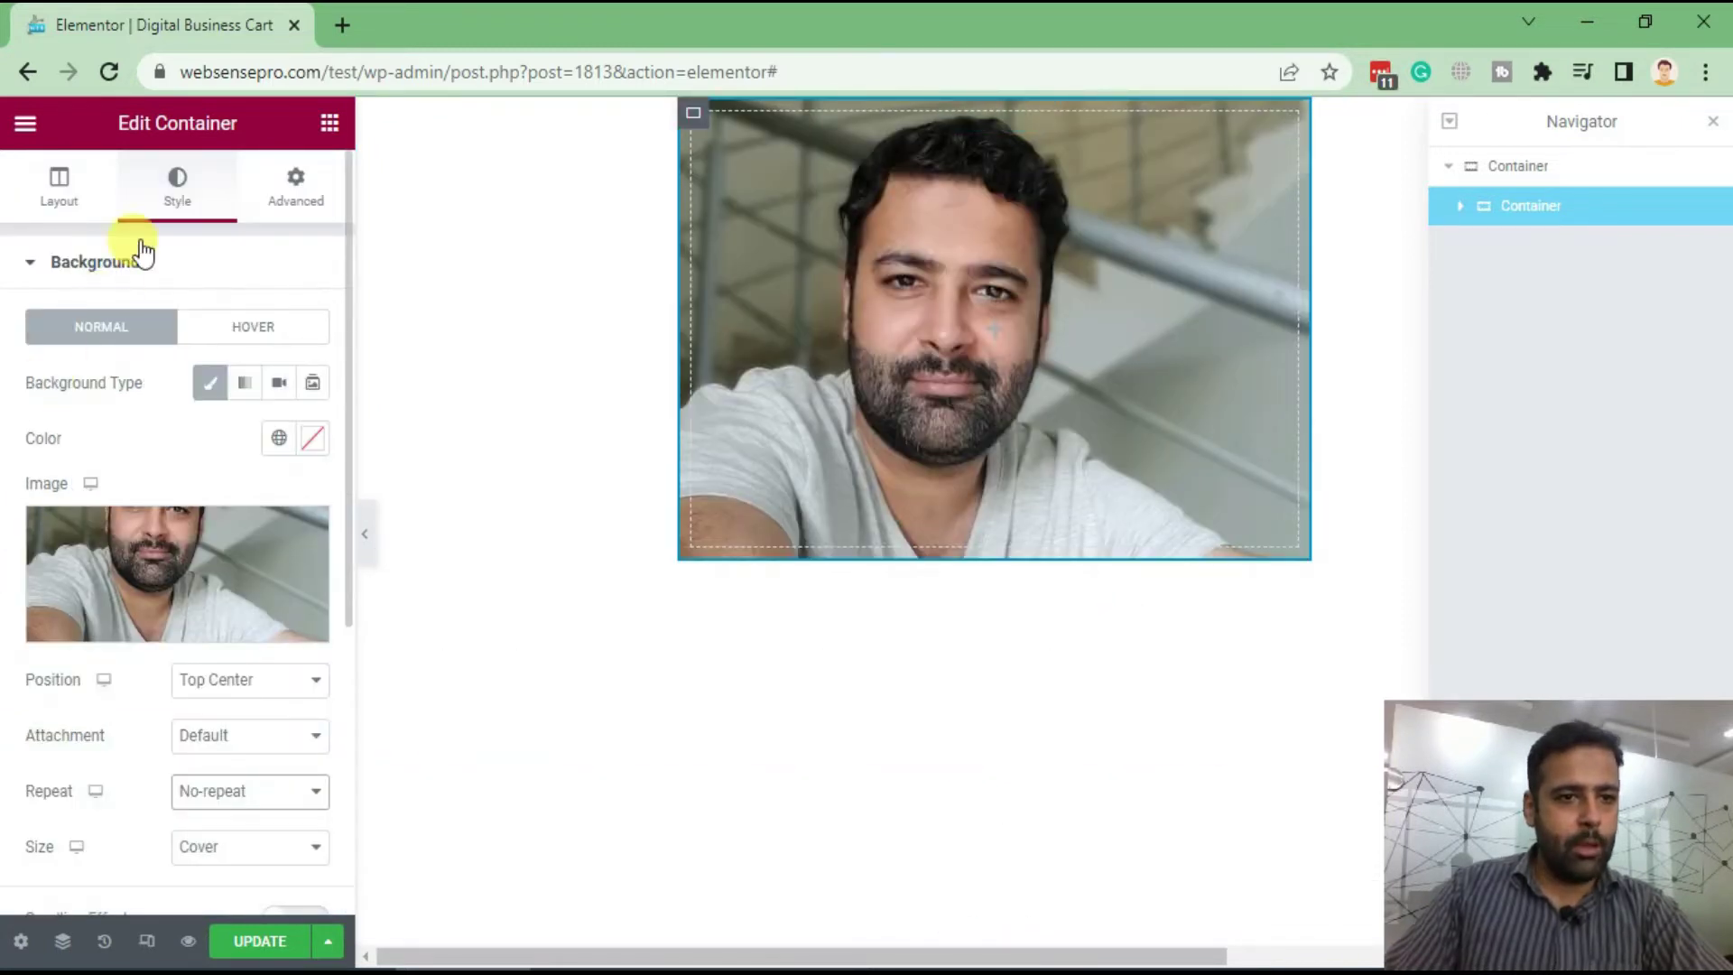
Switch the portrait container's background overlay to a gradient
left_click(30, 269)
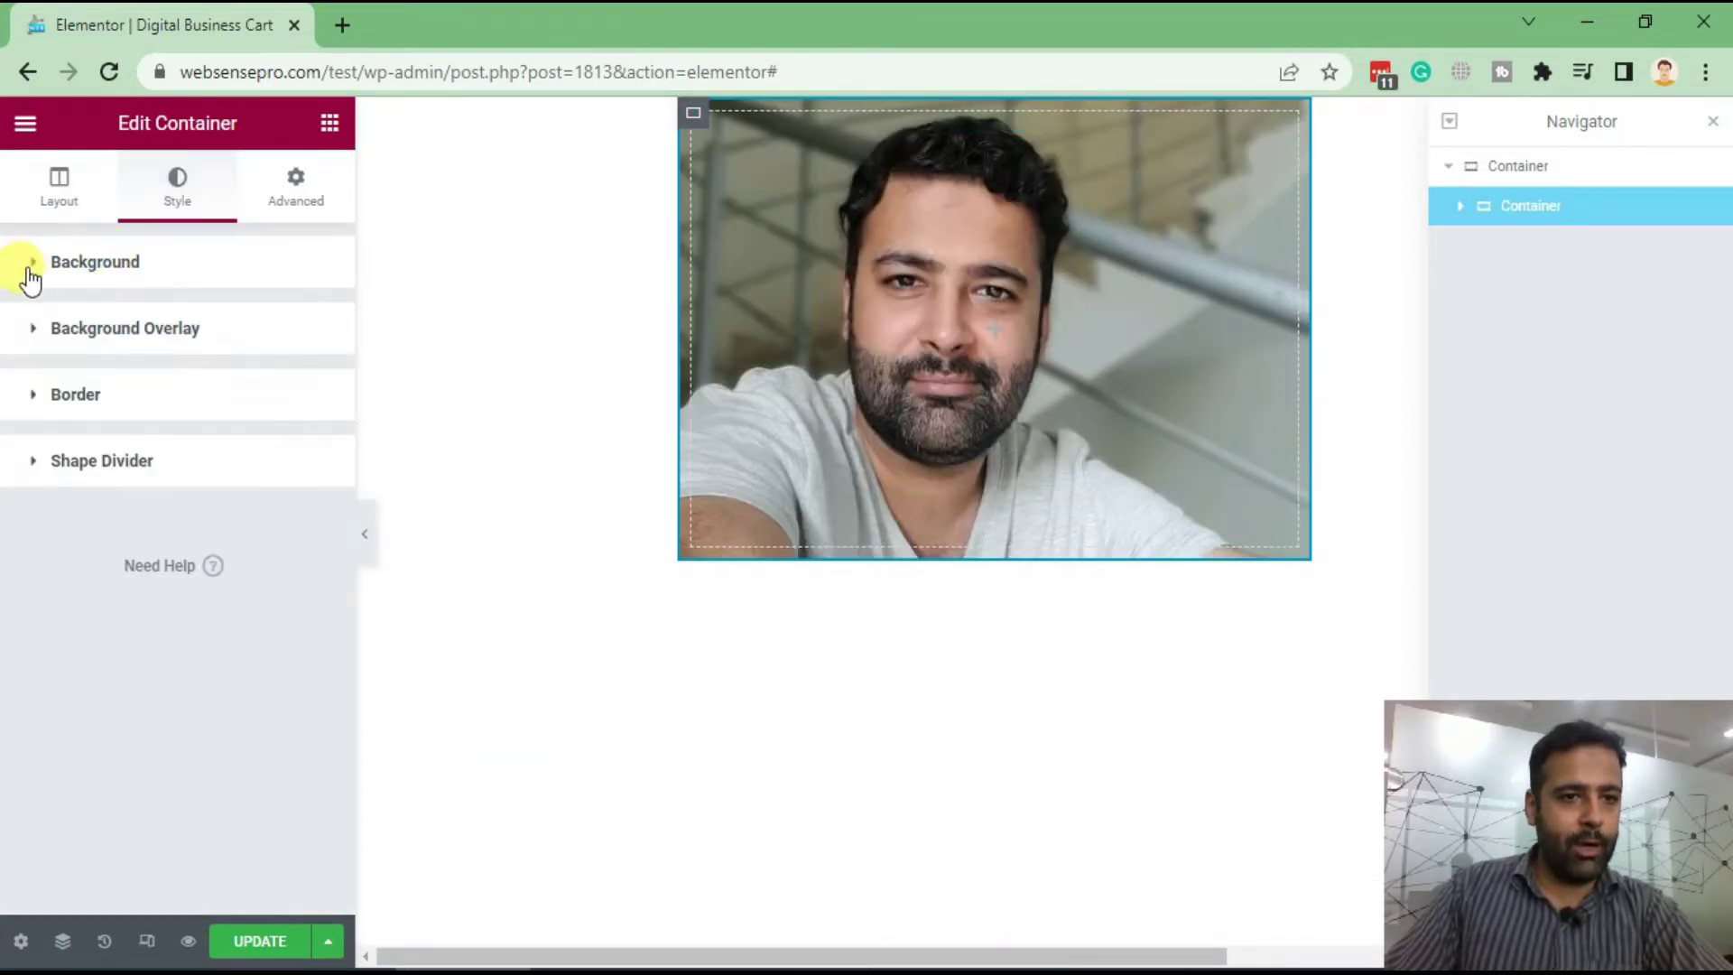
left_click(54, 330)
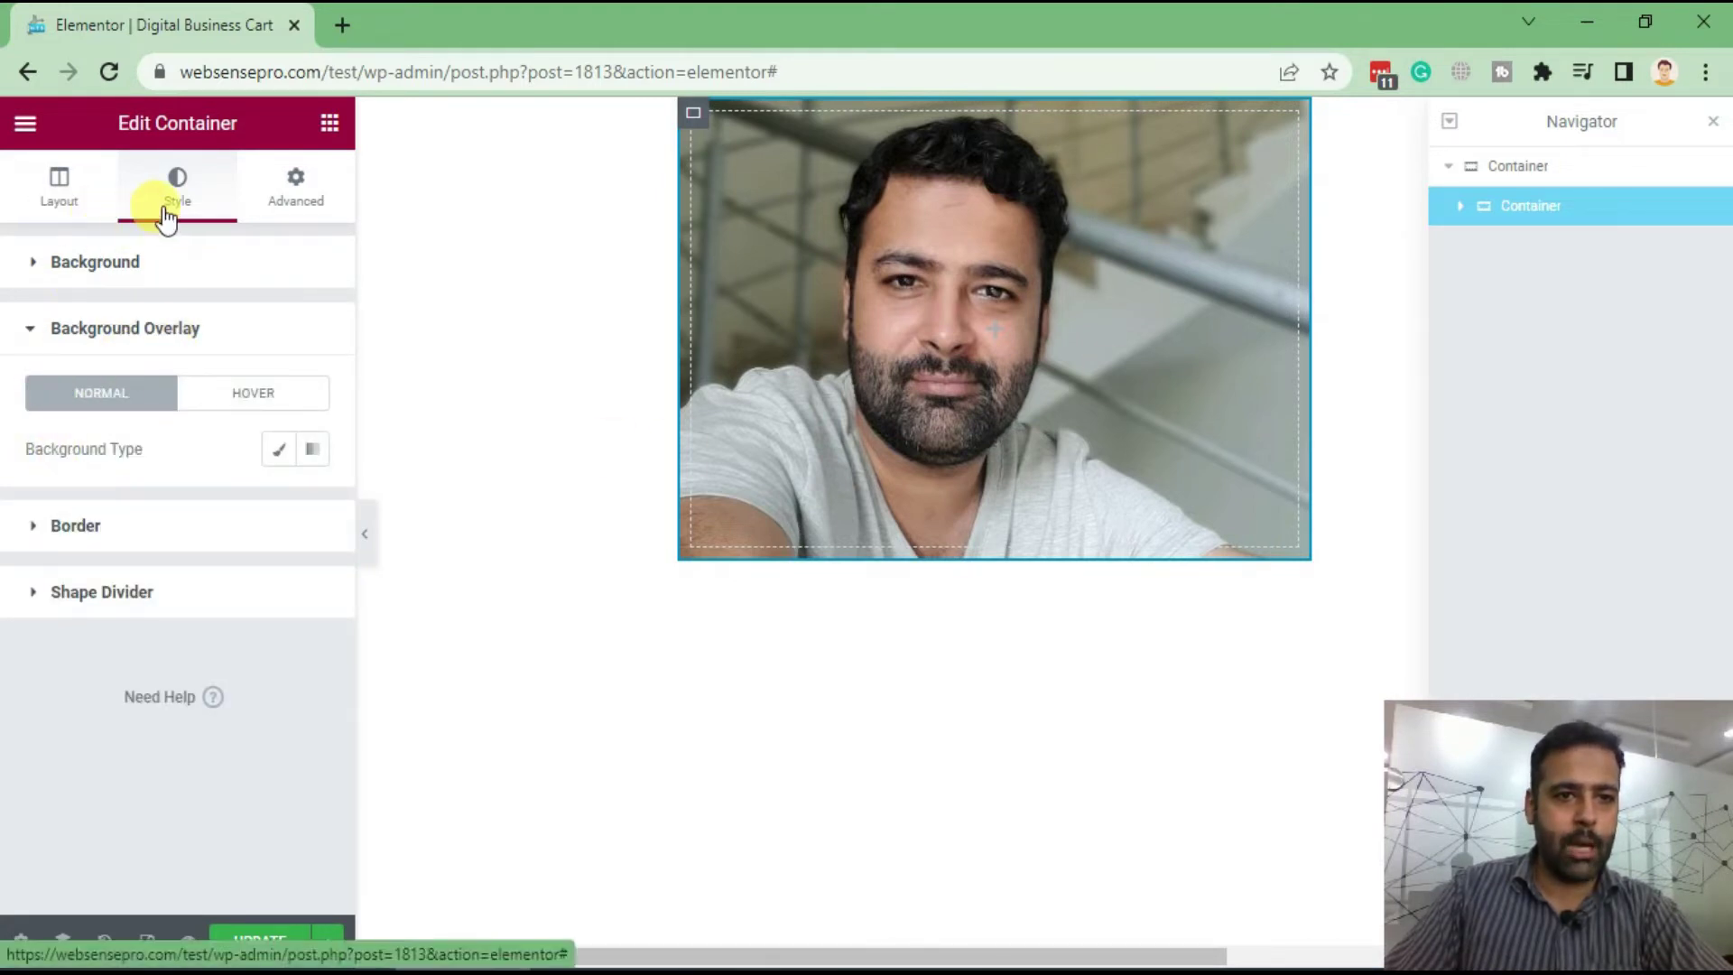
left_click(313, 450)
scroll(222, 361, "down", 3)
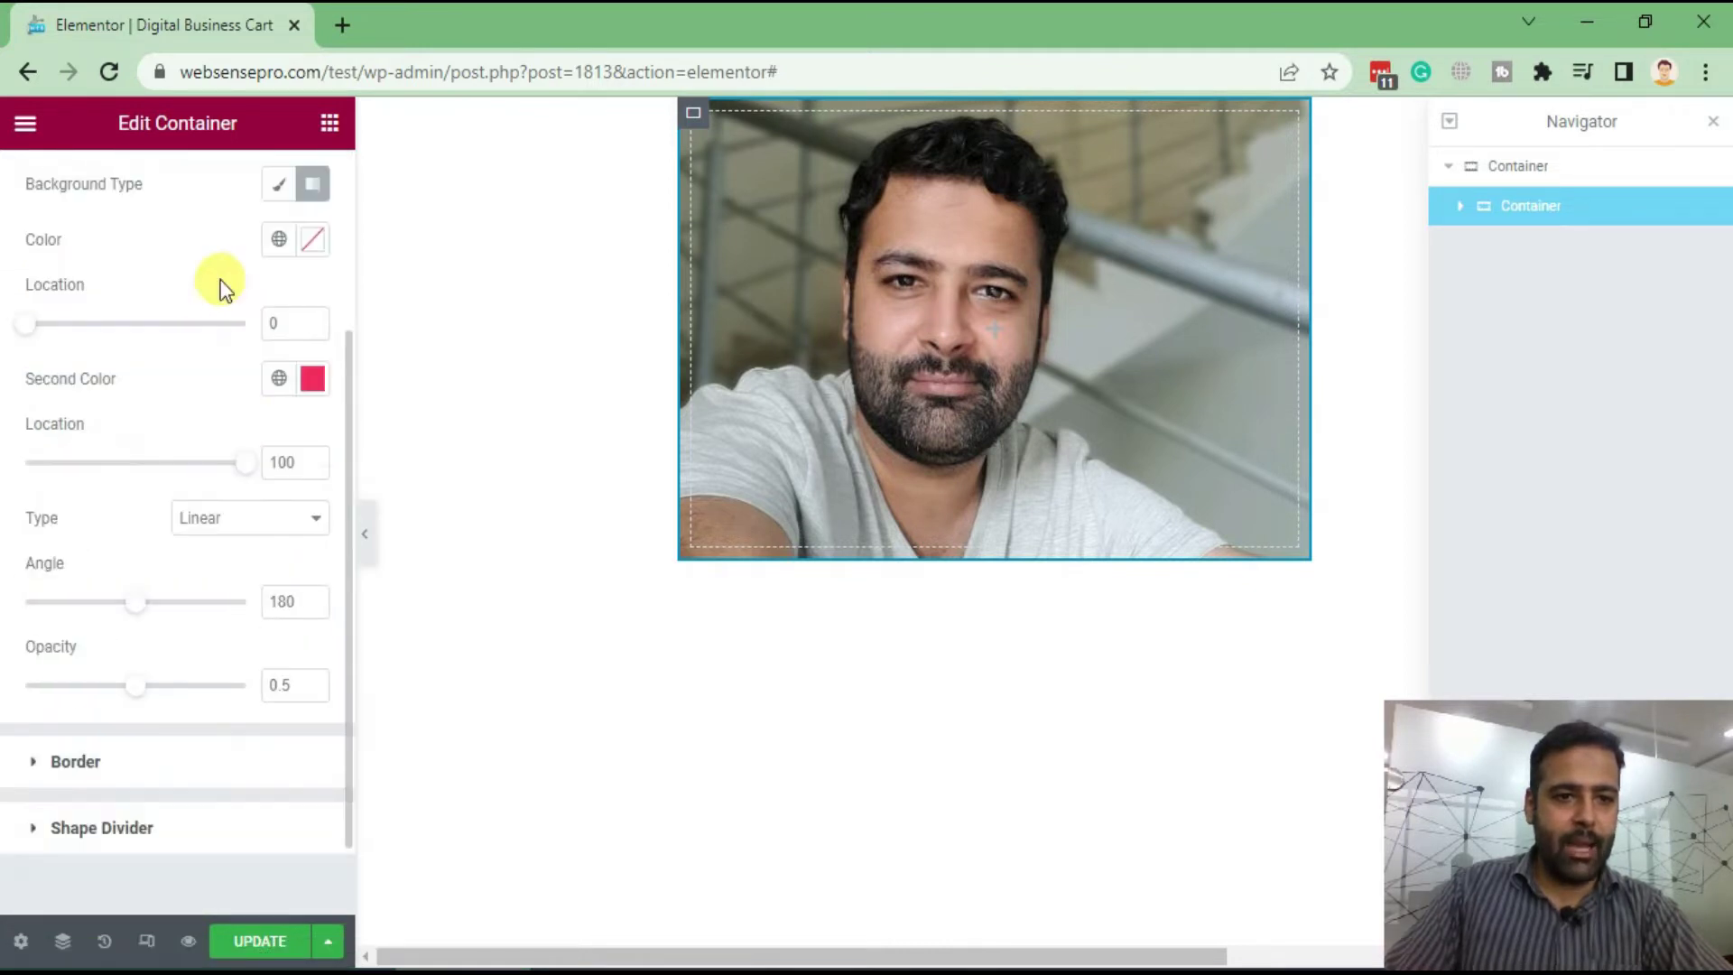
Set the gradient colours to fully transparent #FFFFFF and #000000
left_click(312, 239)
left_click(185, 341)
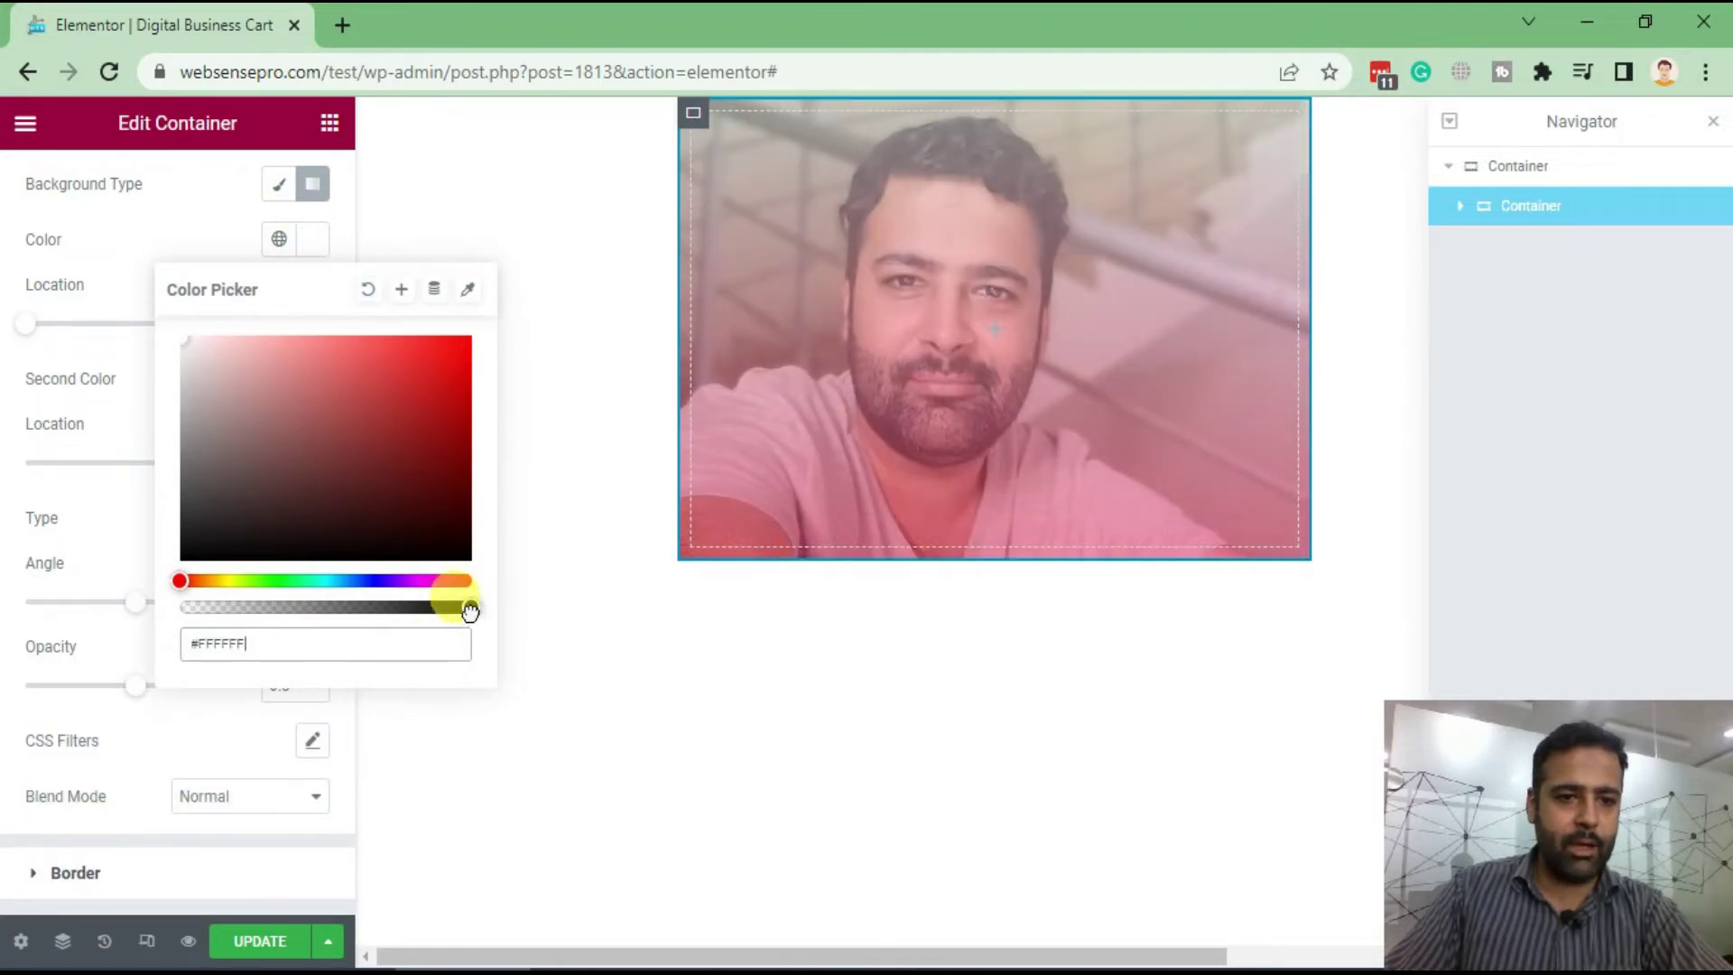
left_click_drag(469, 611, 154, 619)
left_click(132, 301)
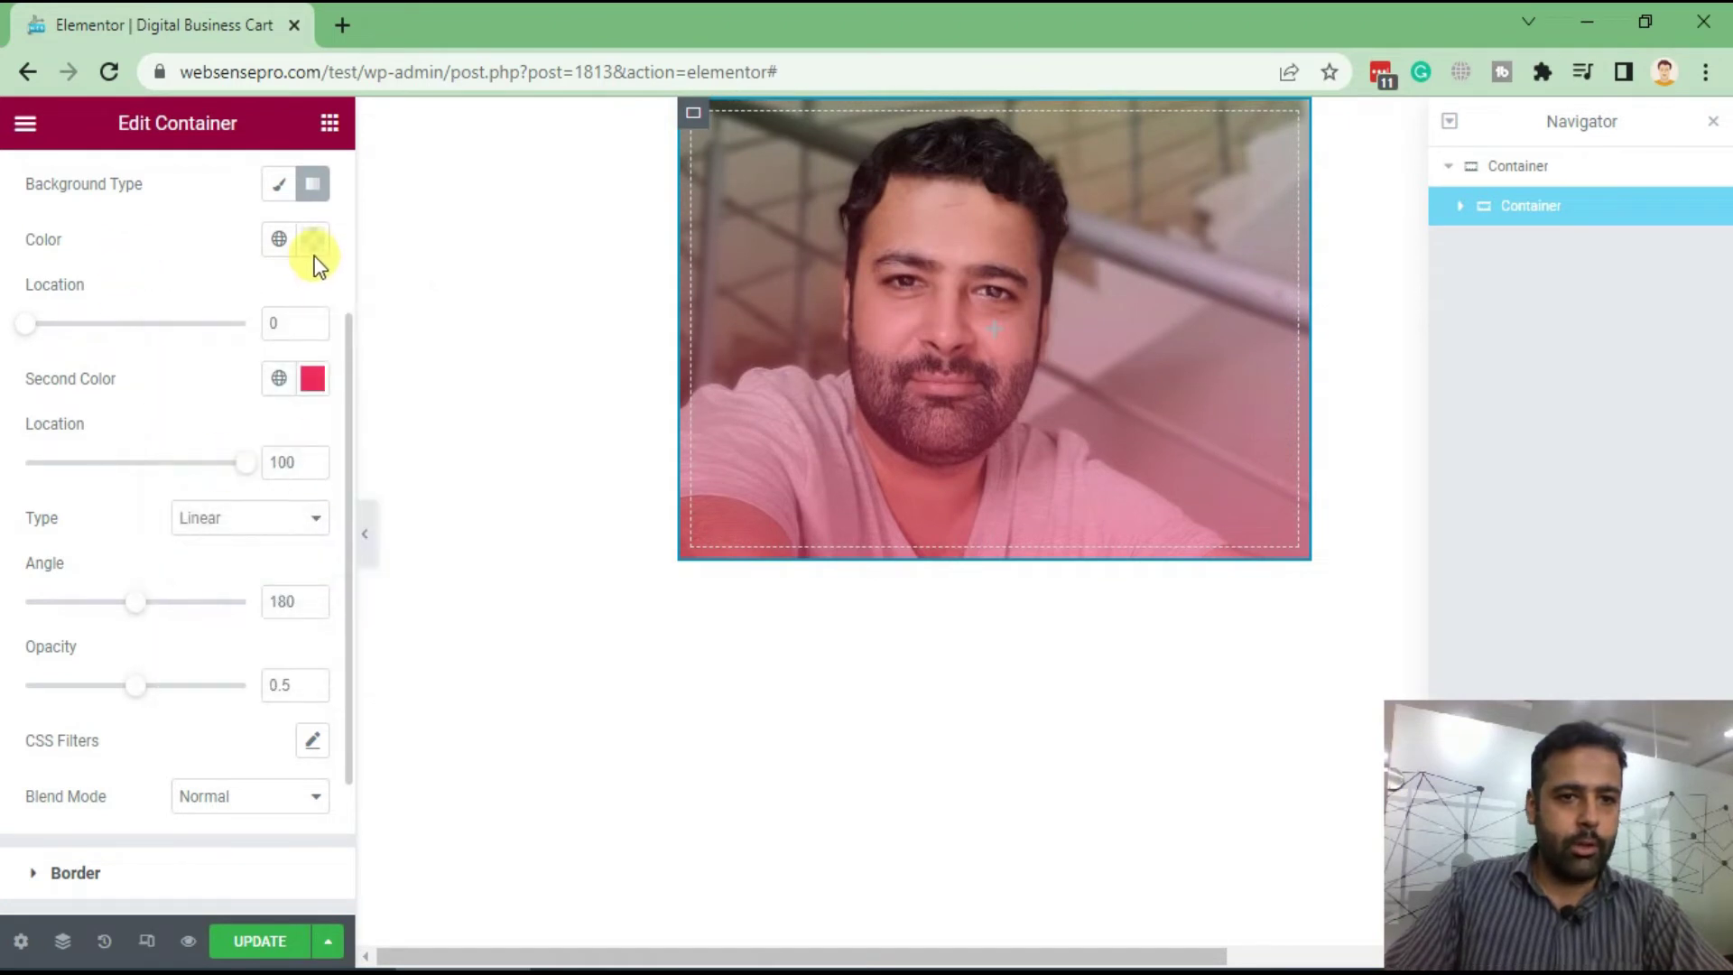
left_click(312, 378)
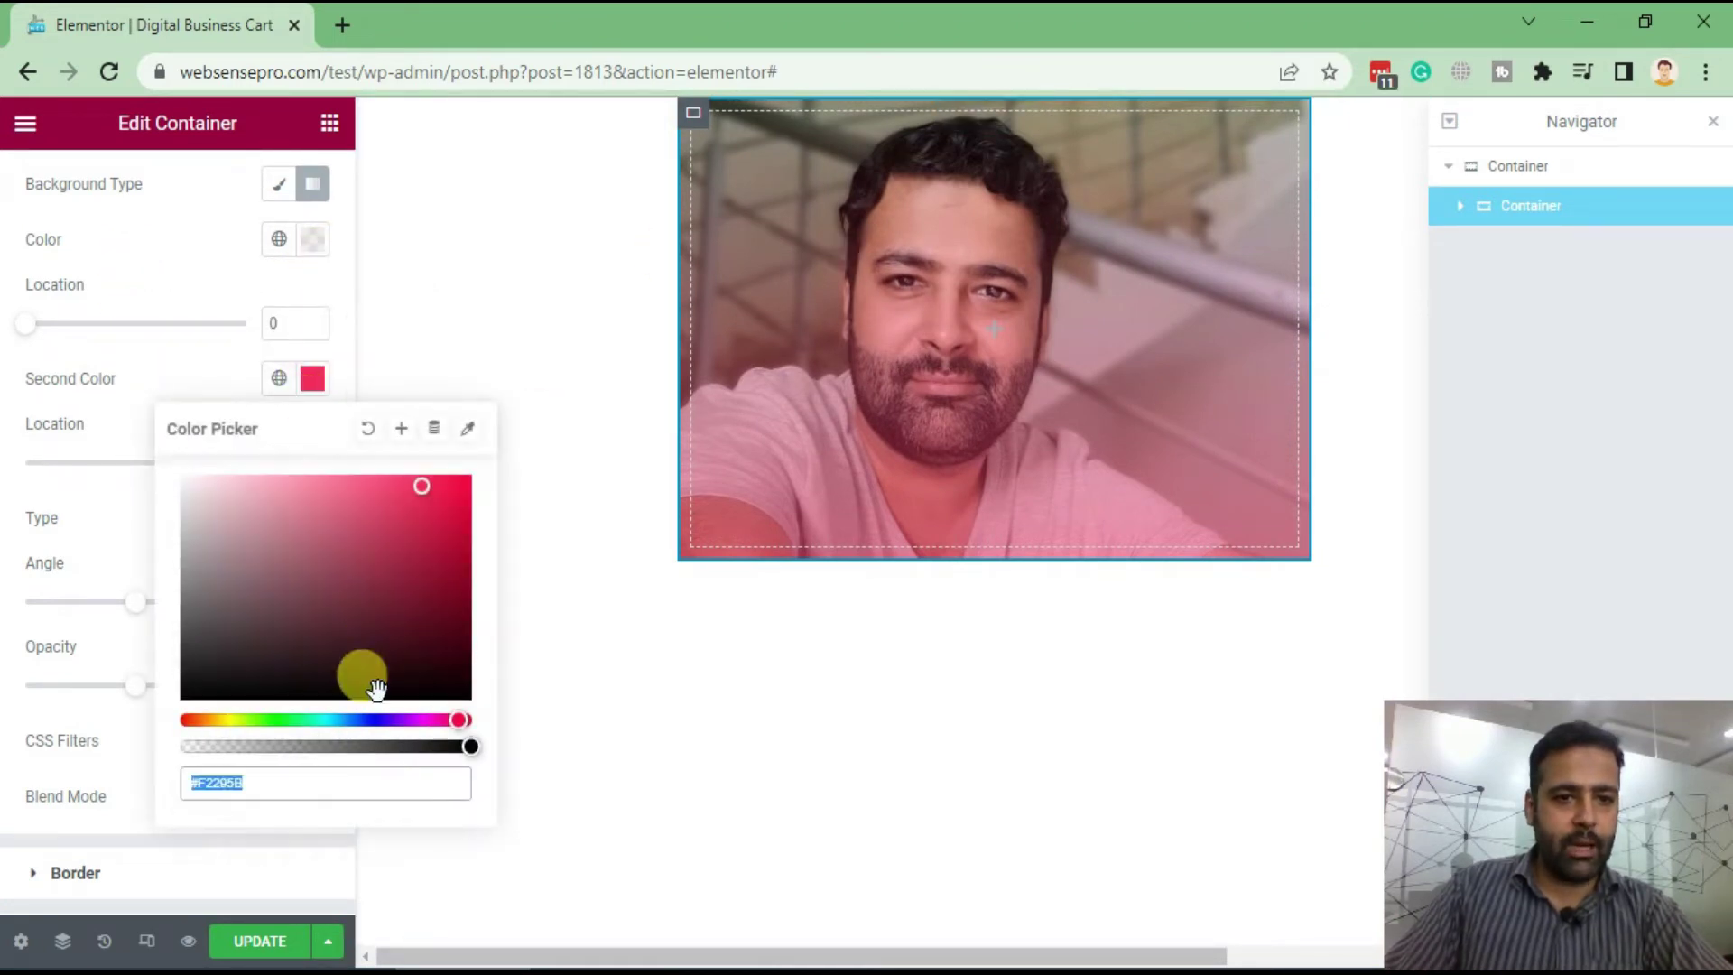
left_click_drag(300, 575, 100, 746)
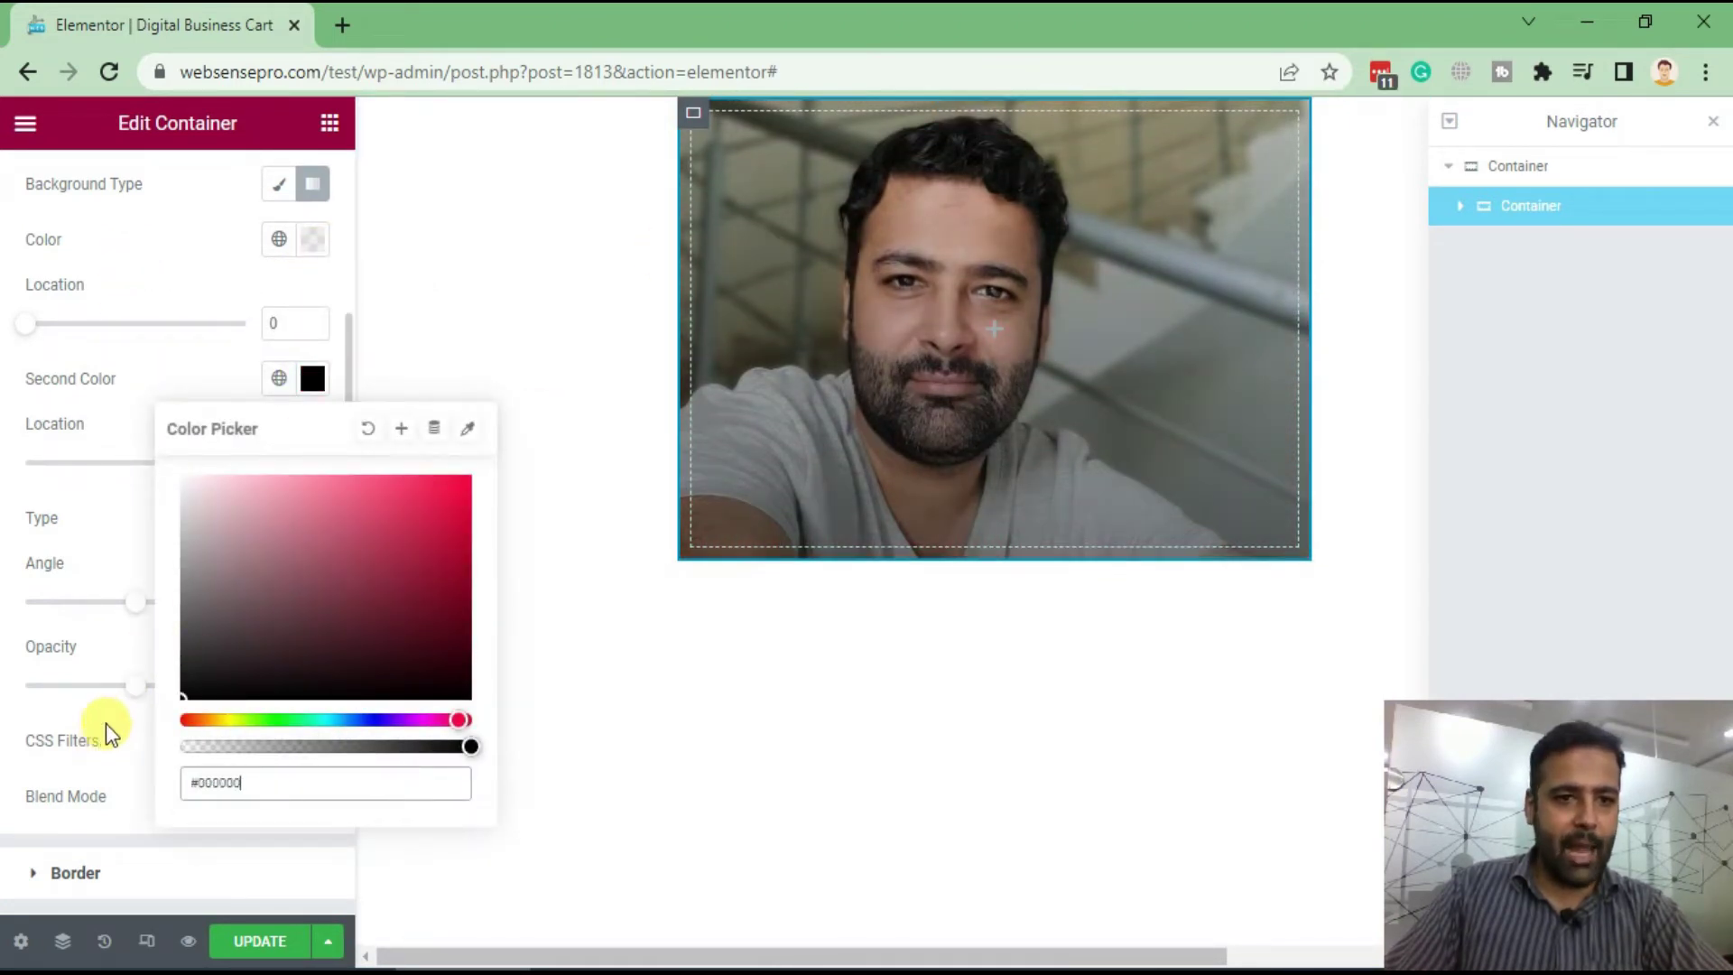
left_click(121, 383)
left_click_drag(245, 475, 293, 469)
Try a radial overlay gradient, then switch back to Linear
left_click(270, 532)
left_click(271, 572)
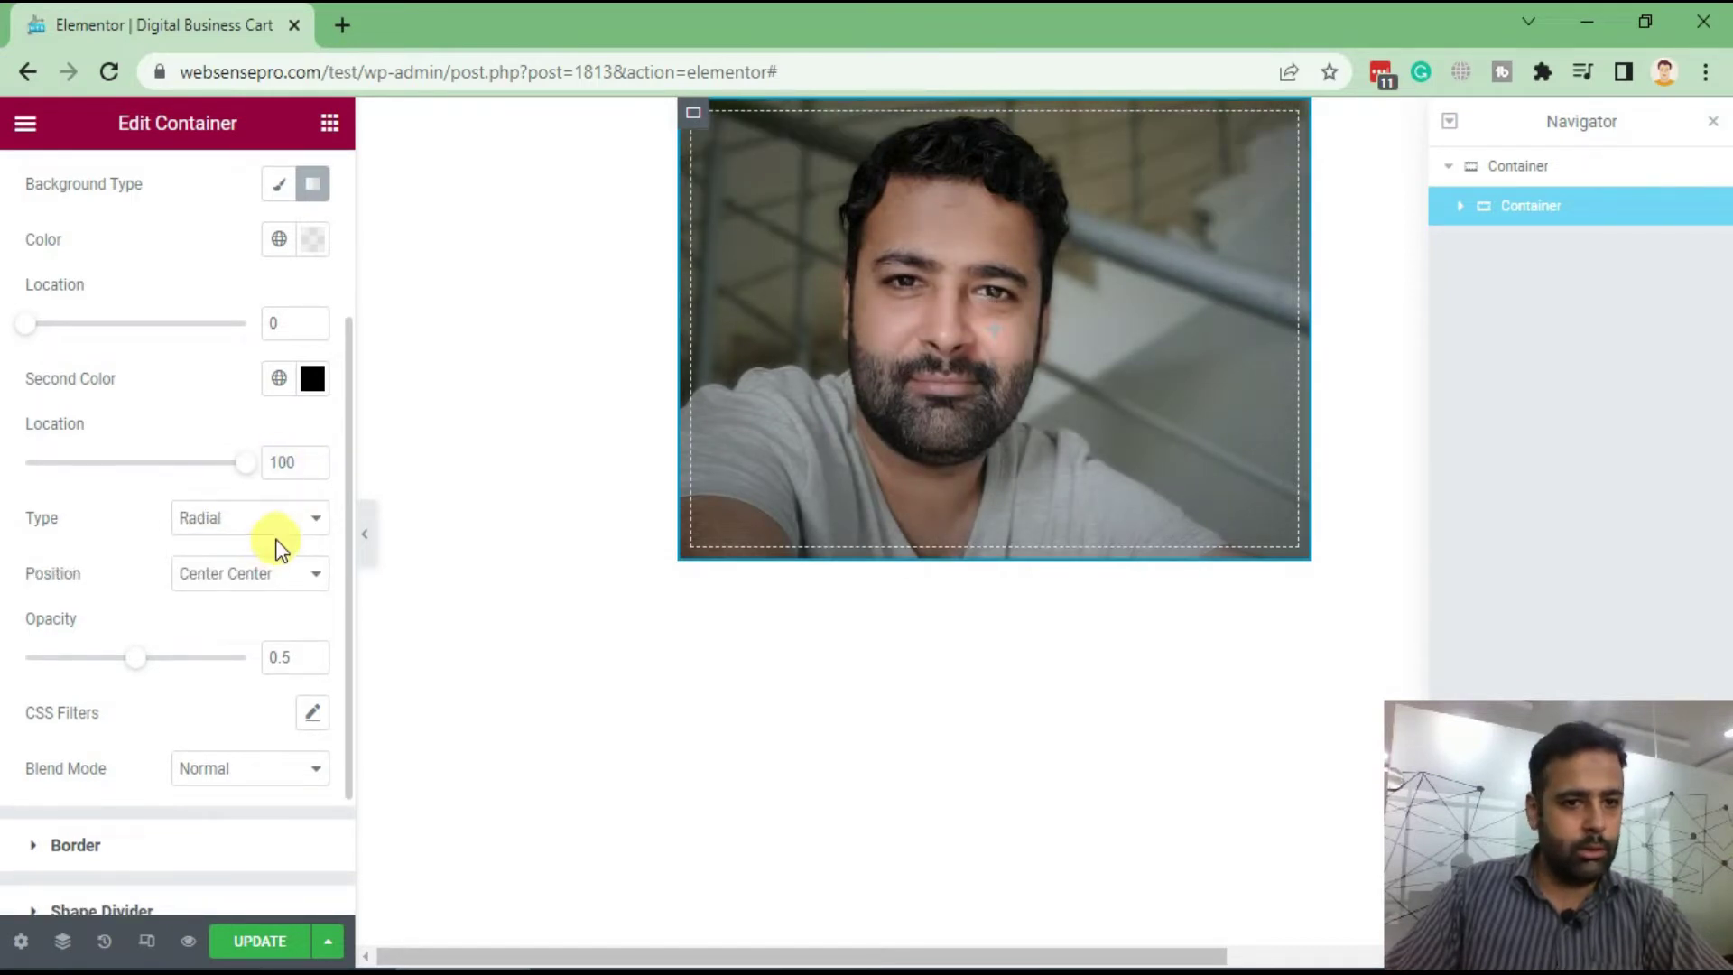
left_click(286, 527)
left_click(201, 545)
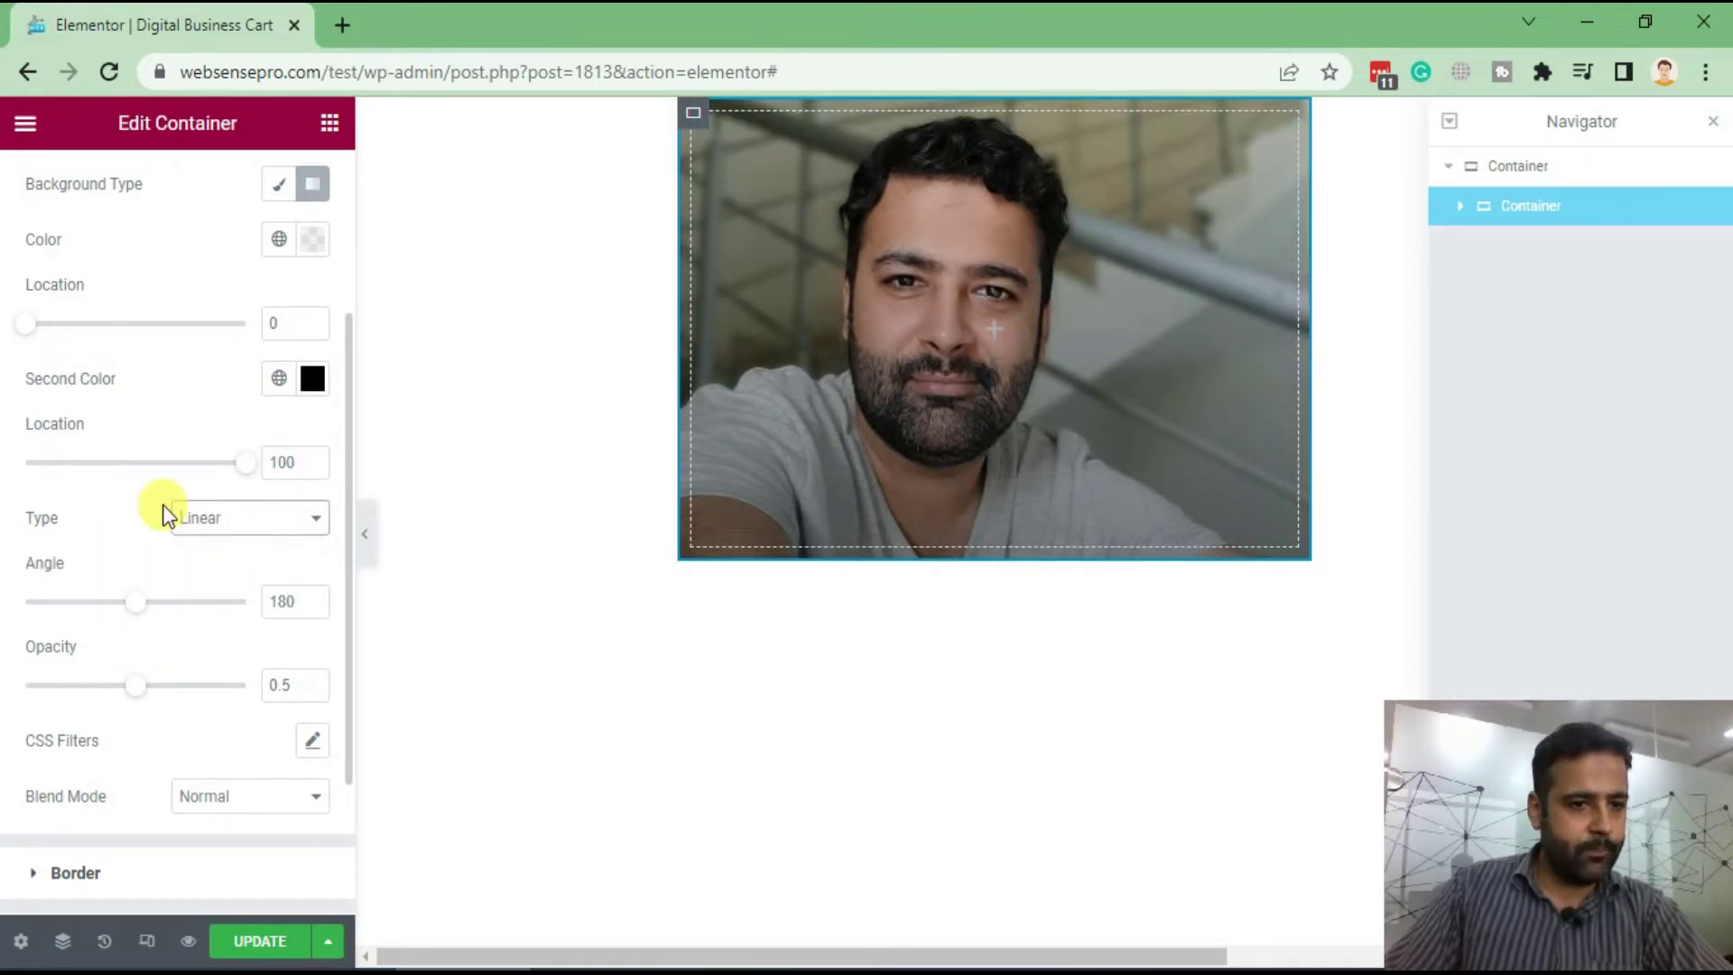
Set the gradient angle to 180 degrees and overlay opacity to 0.44
left_click_drag(135, 601, 124, 623)
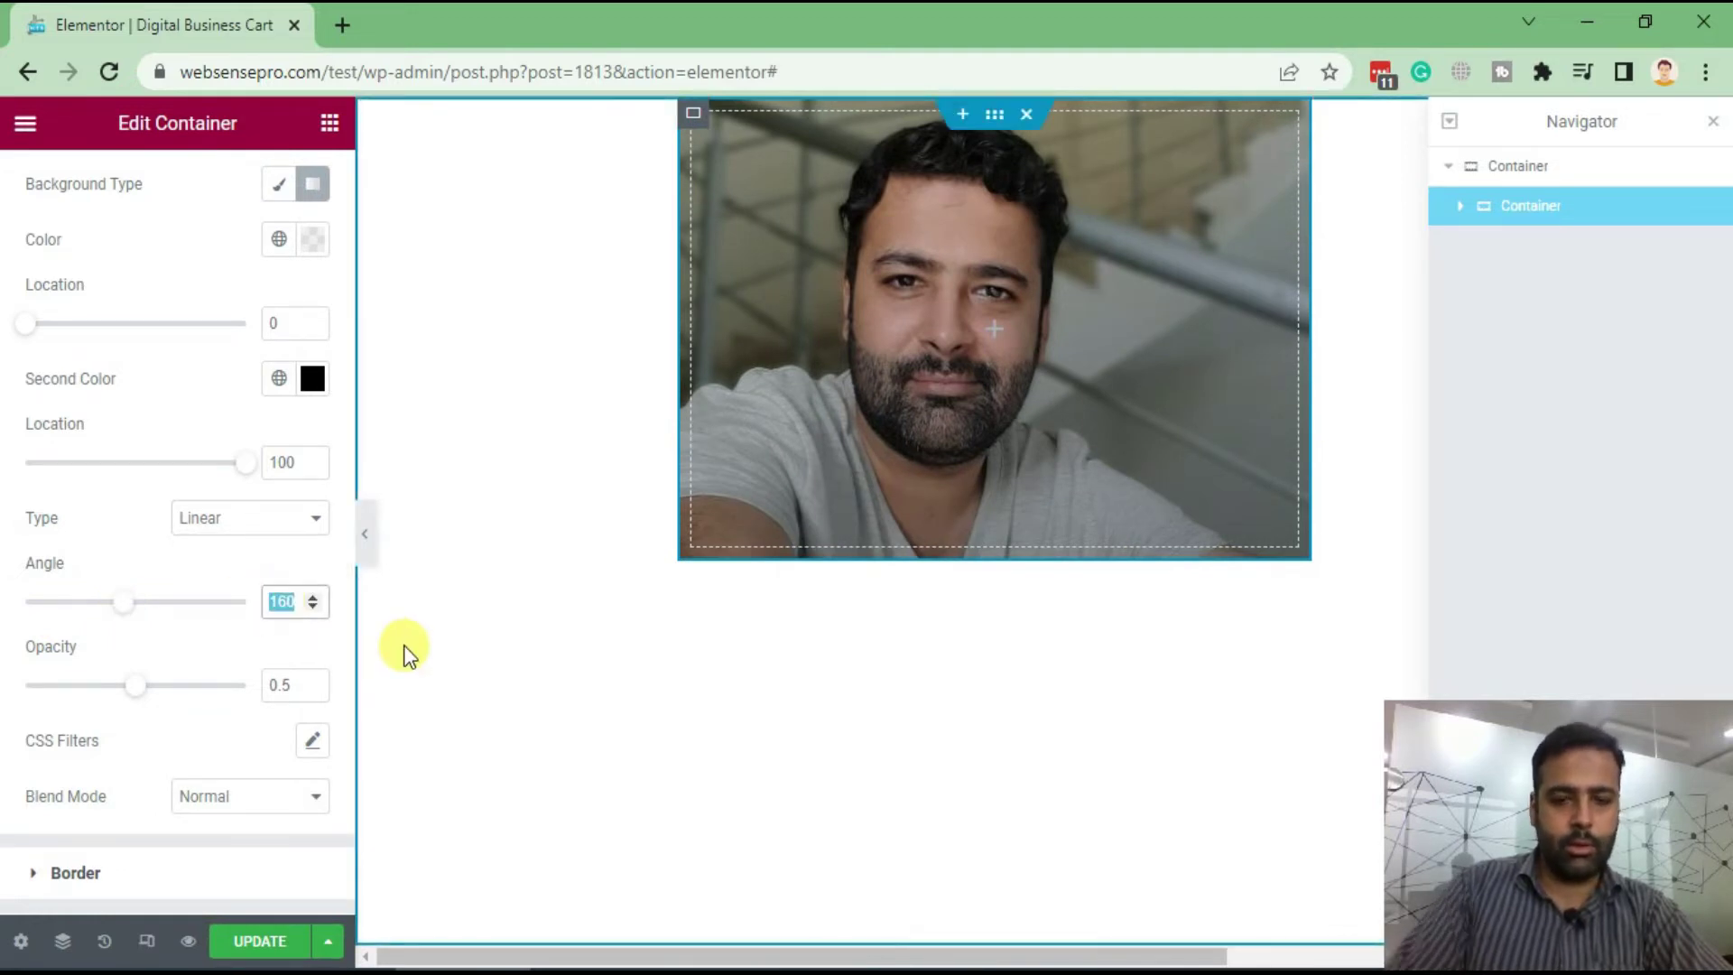
type("90")
key("BackSpace")
key("BackSpace")
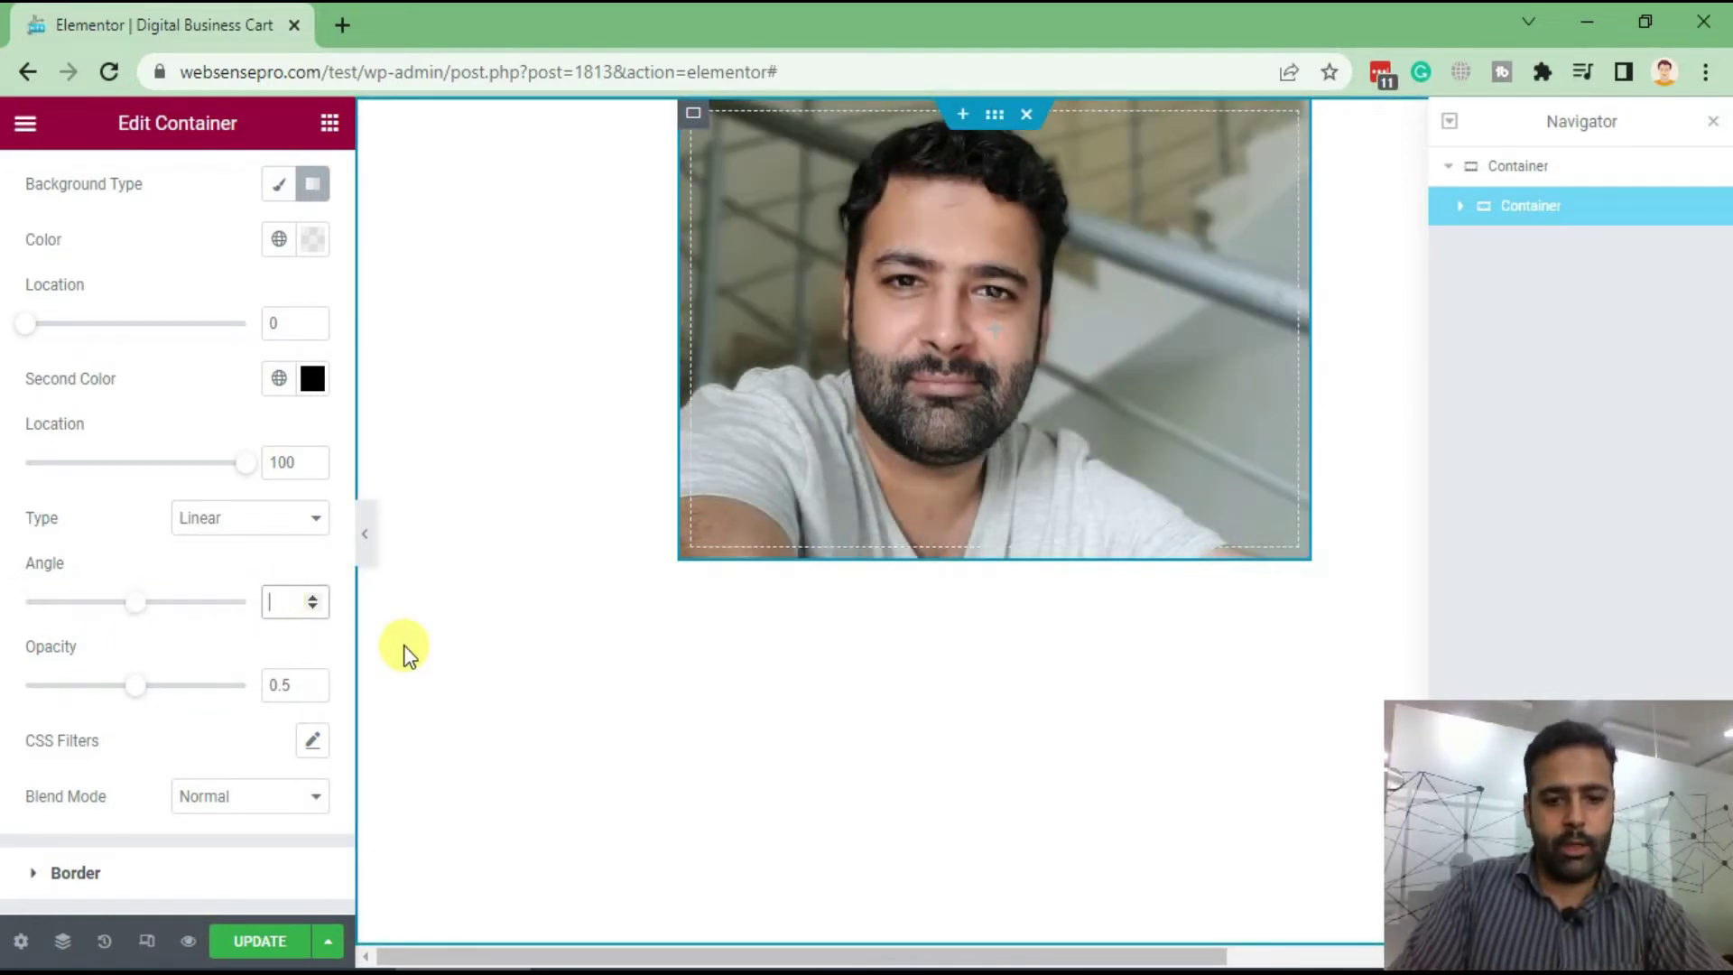
type("60")
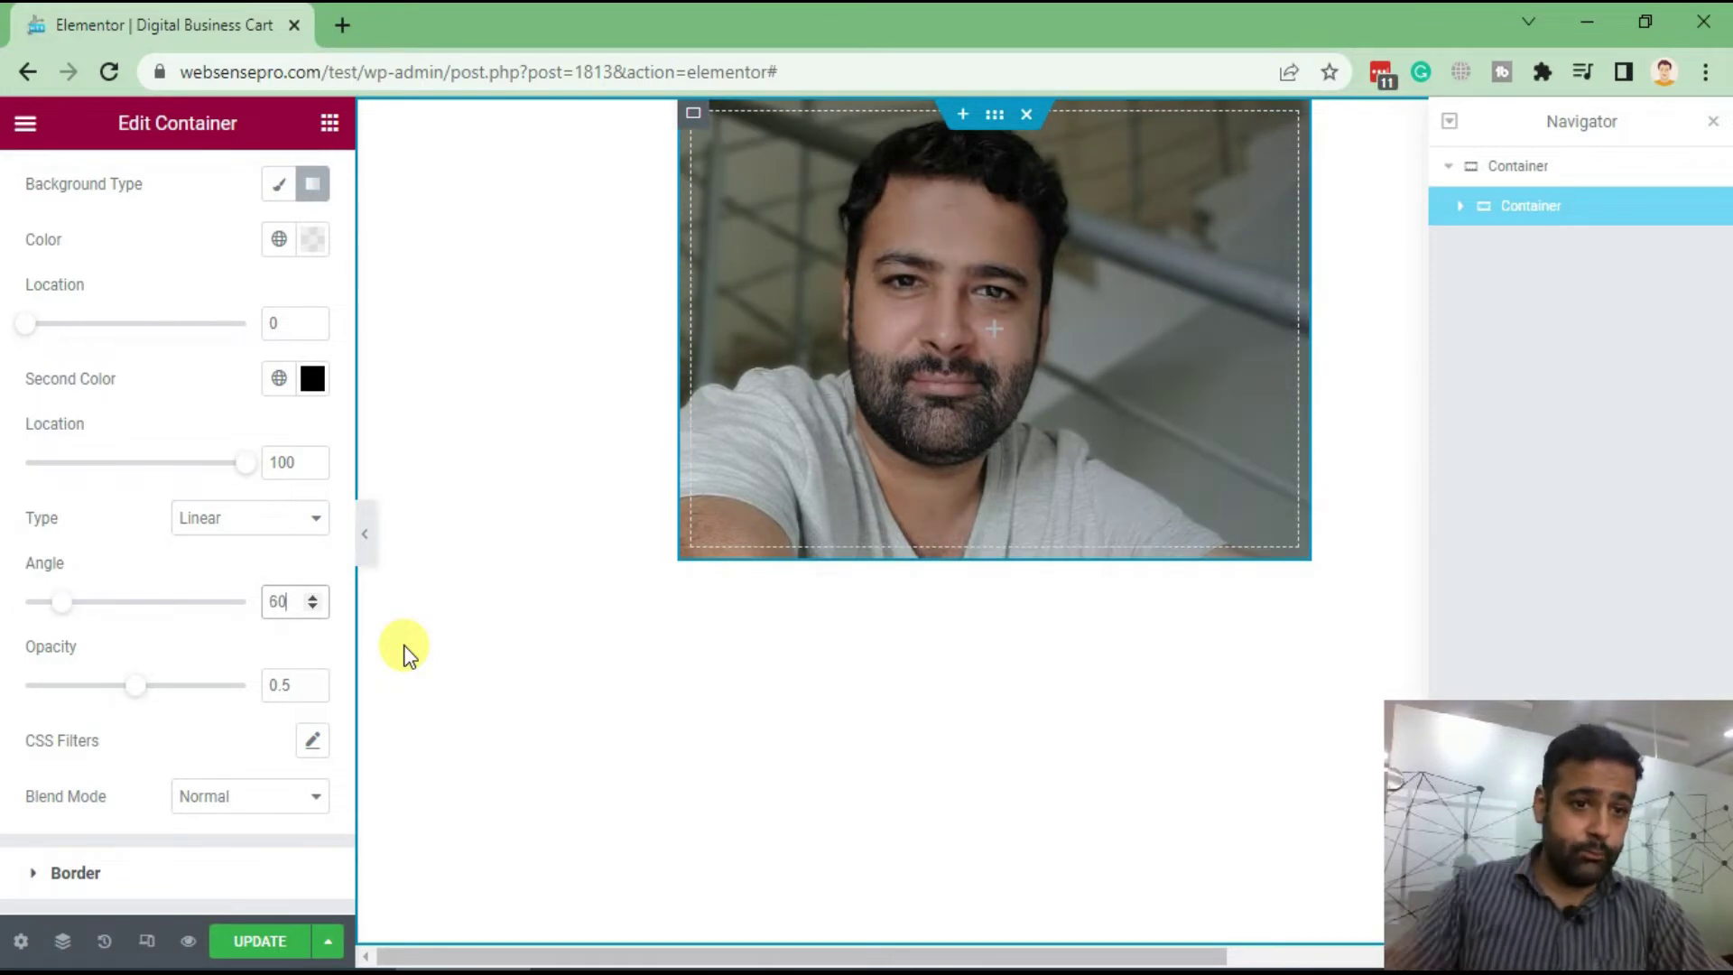
left_click(205, 517)
left_click(217, 540)
left_click_drag(292, 608, 228, 619)
type("180")
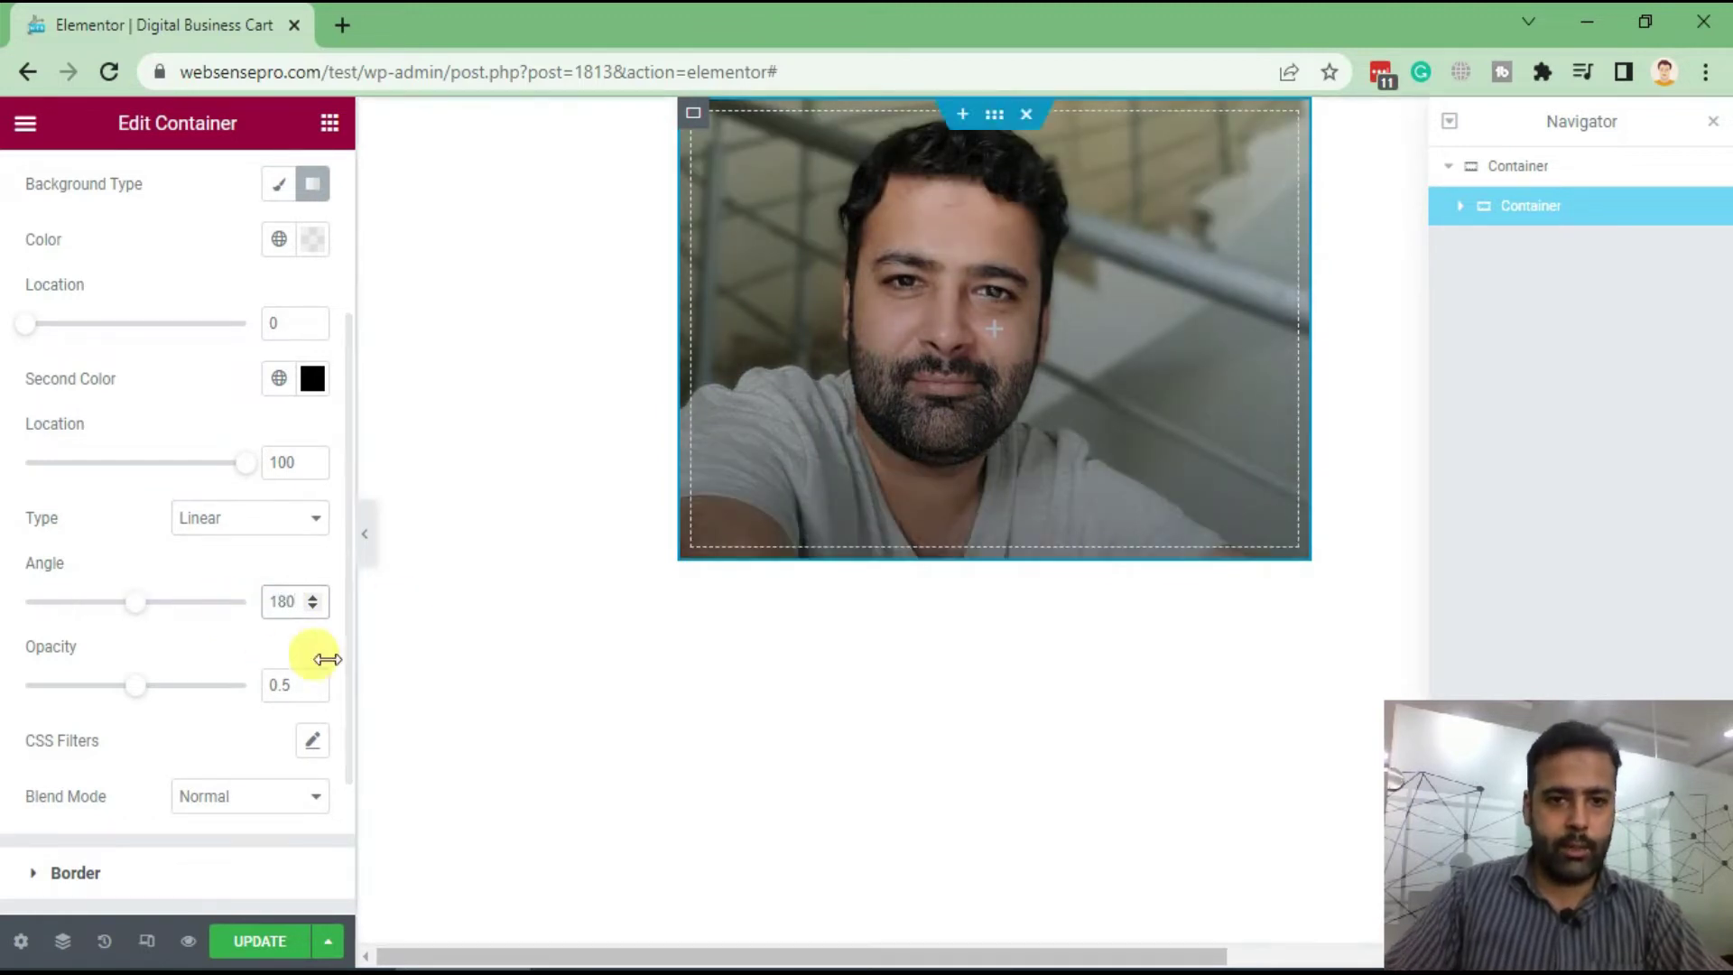
left_click_drag(125, 692, 115, 692)
Add a Heading widget to the portrait container with the person's name as its title
scroll(196, 567, "up", 3)
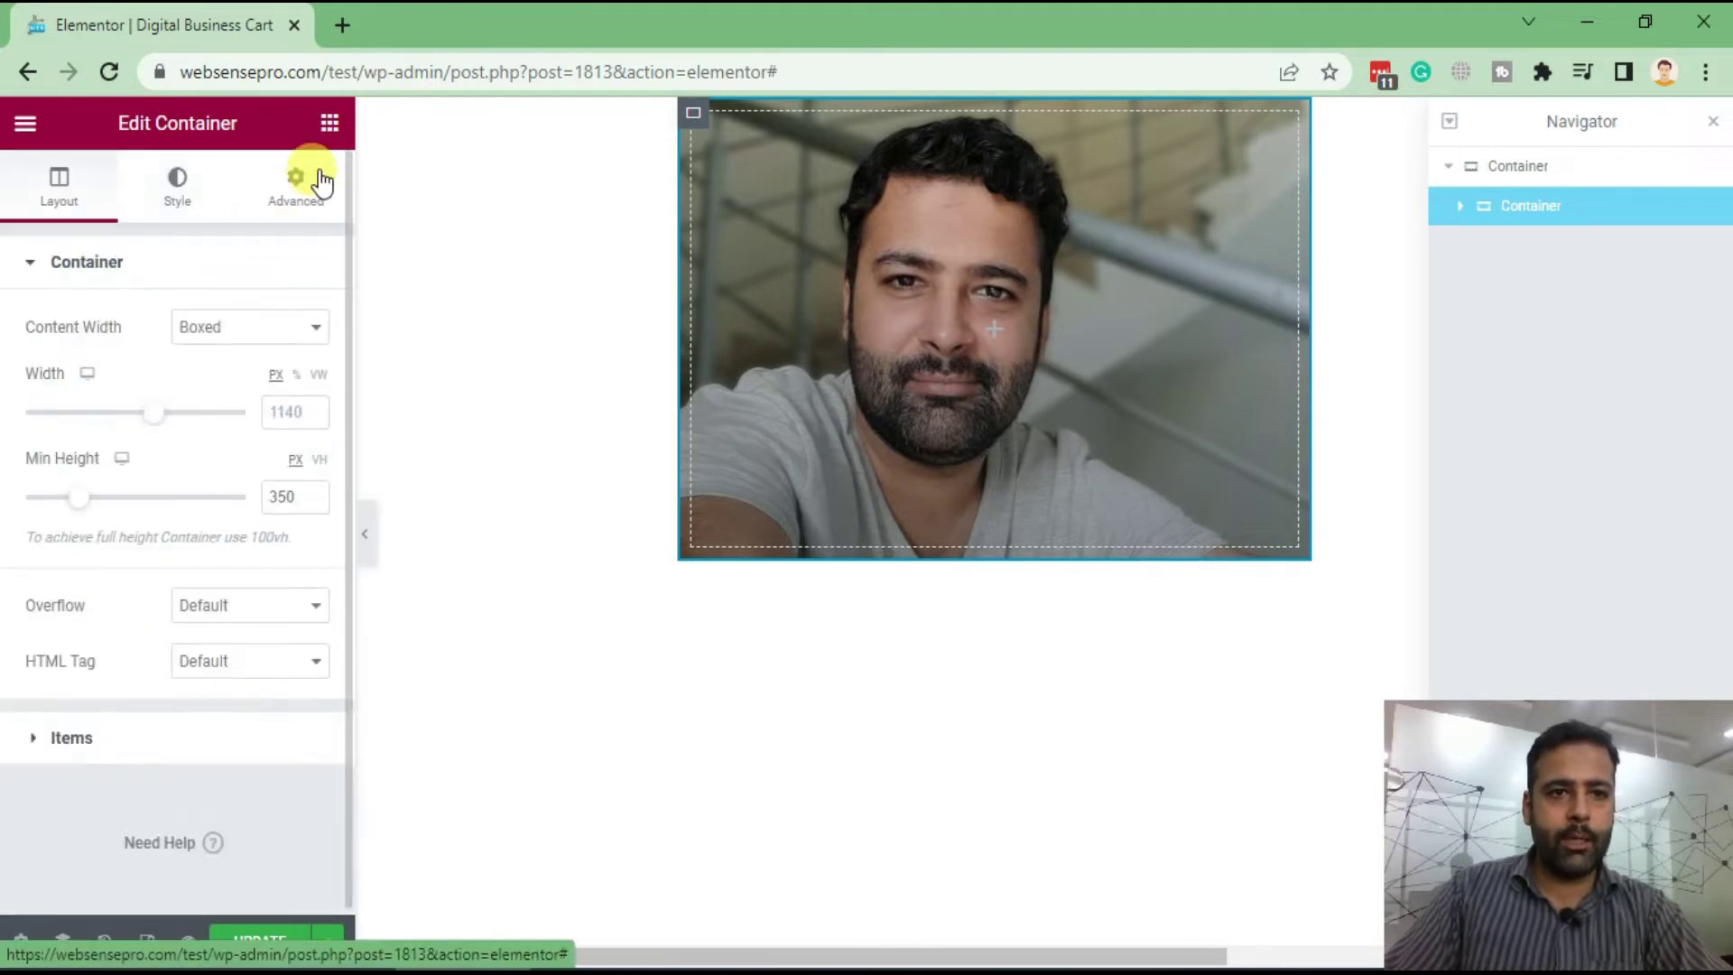
left_click(329, 122)
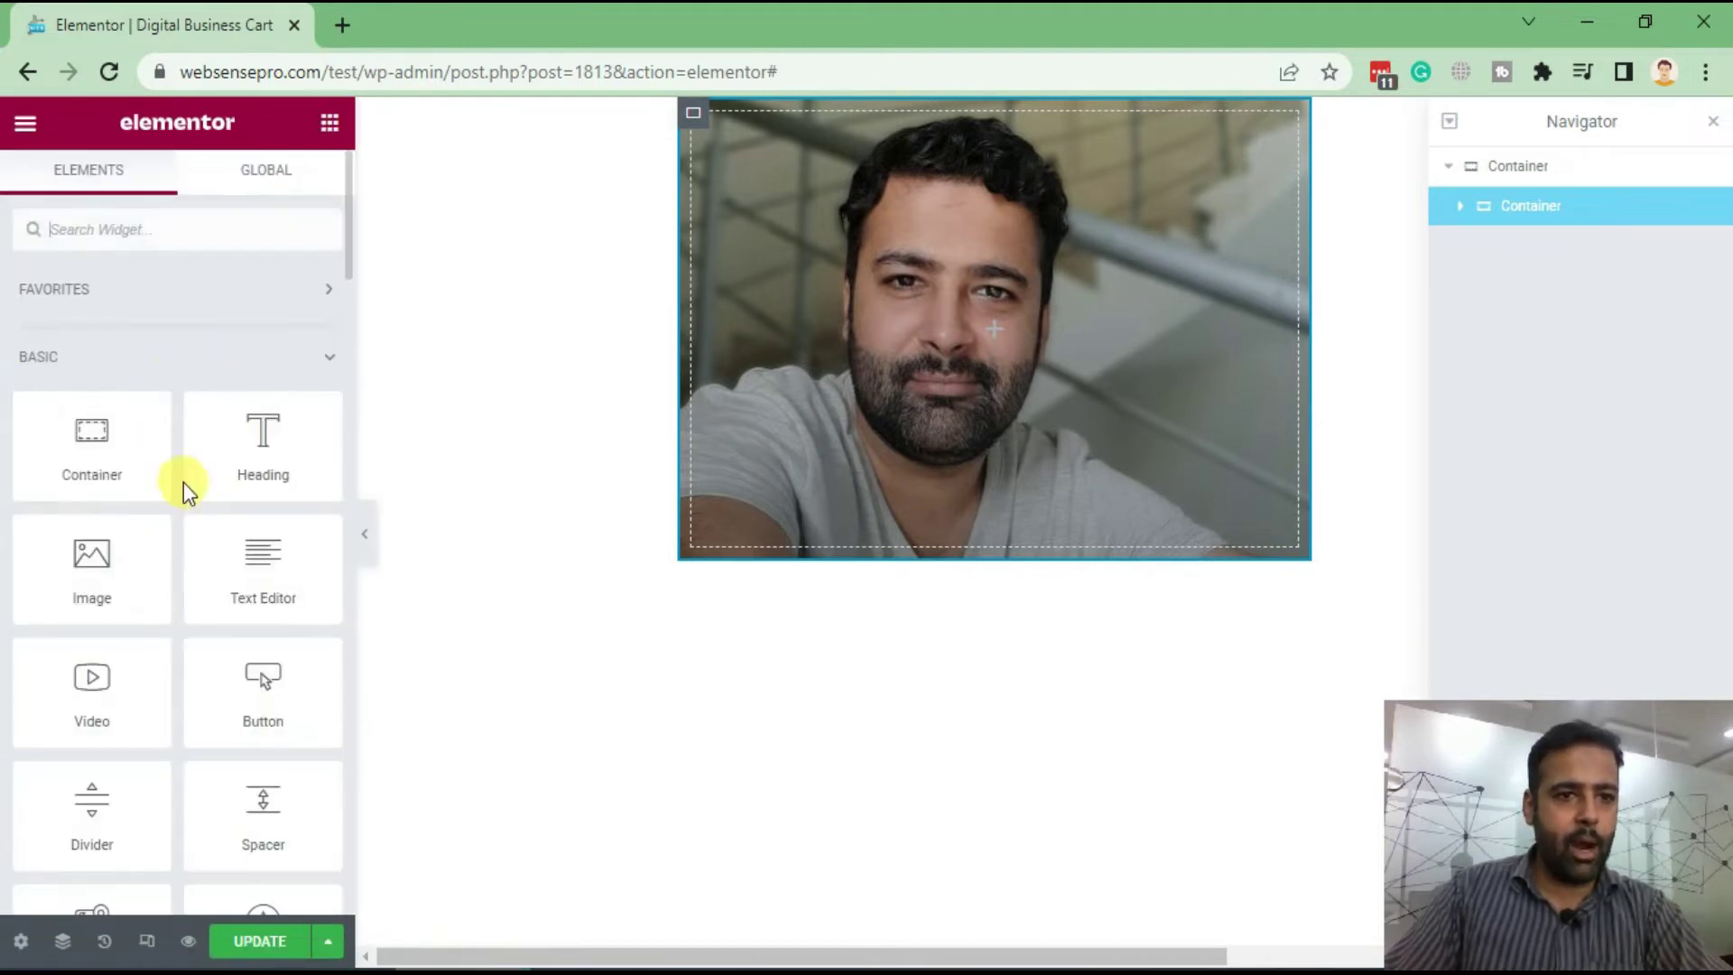
left_click_drag(259, 452, 880, 419)
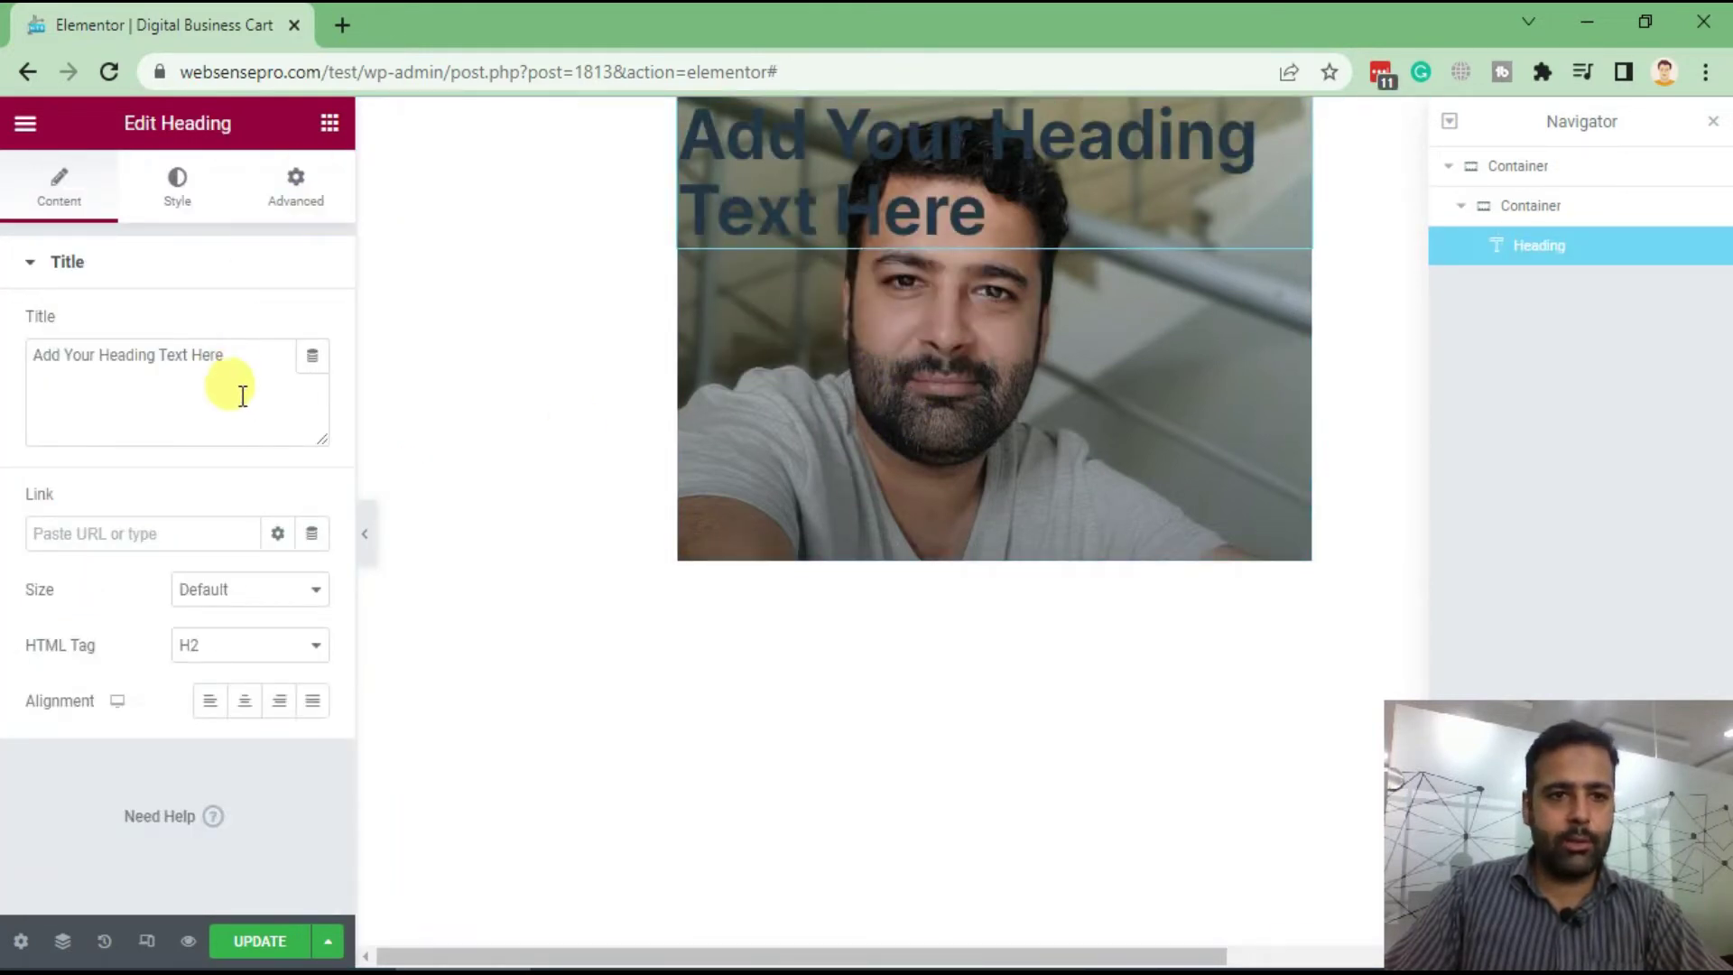
left_click_drag(243, 379, 85, 418)
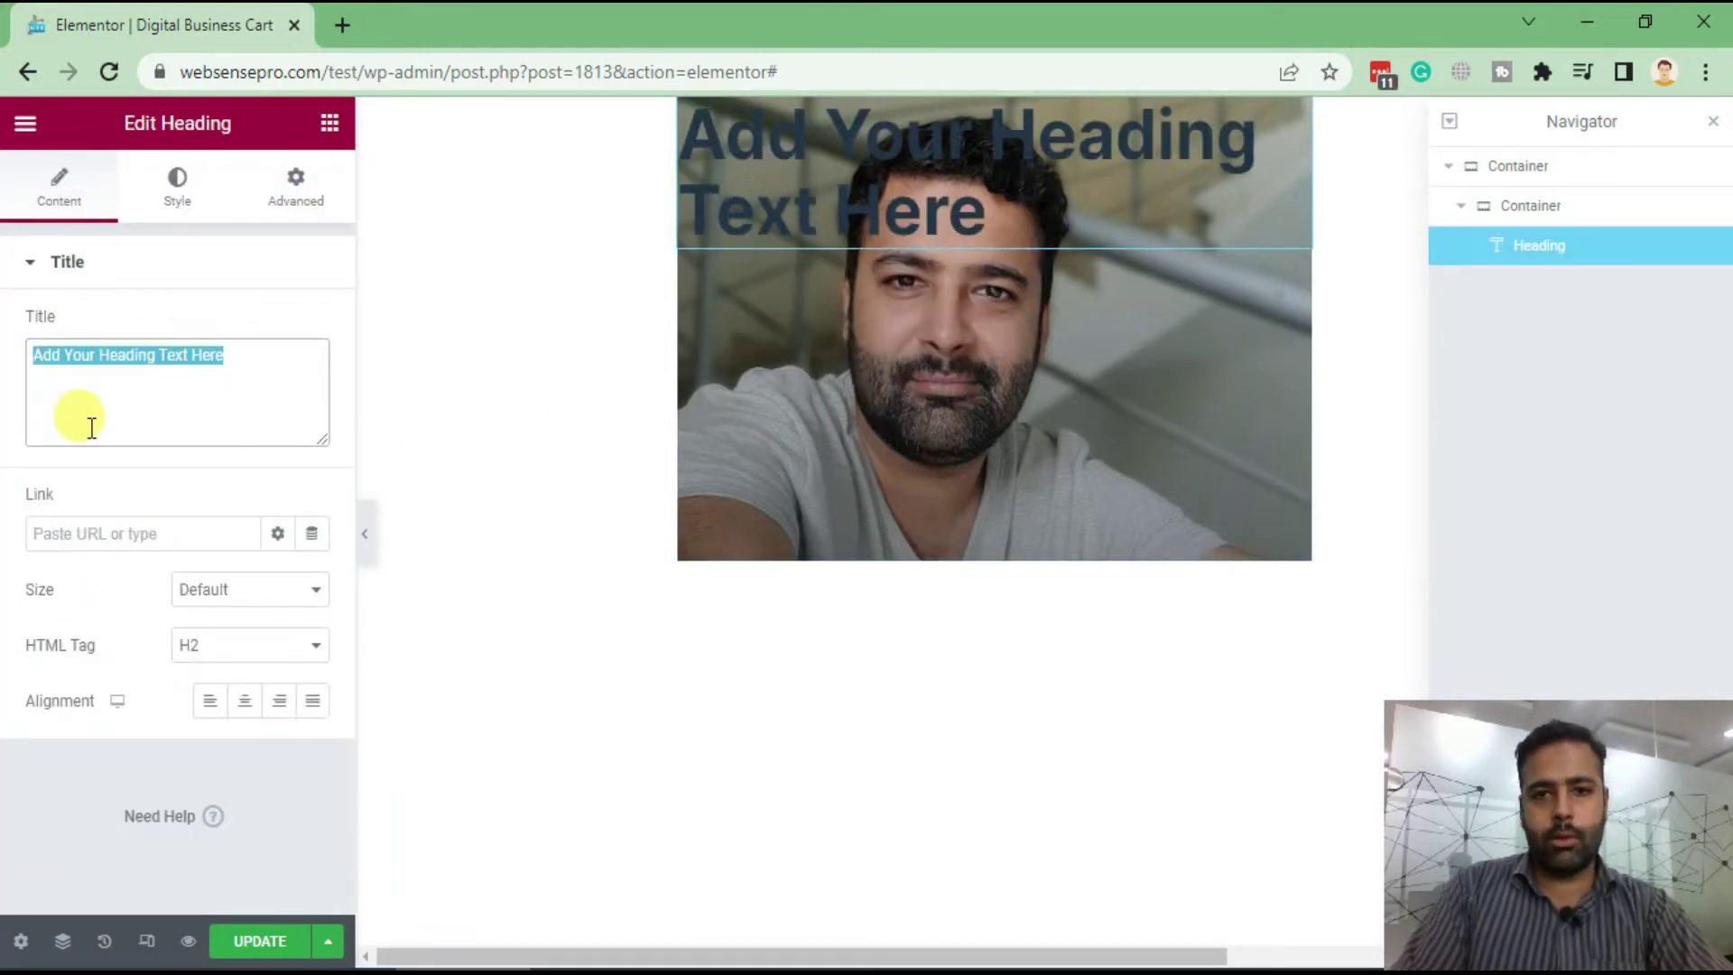
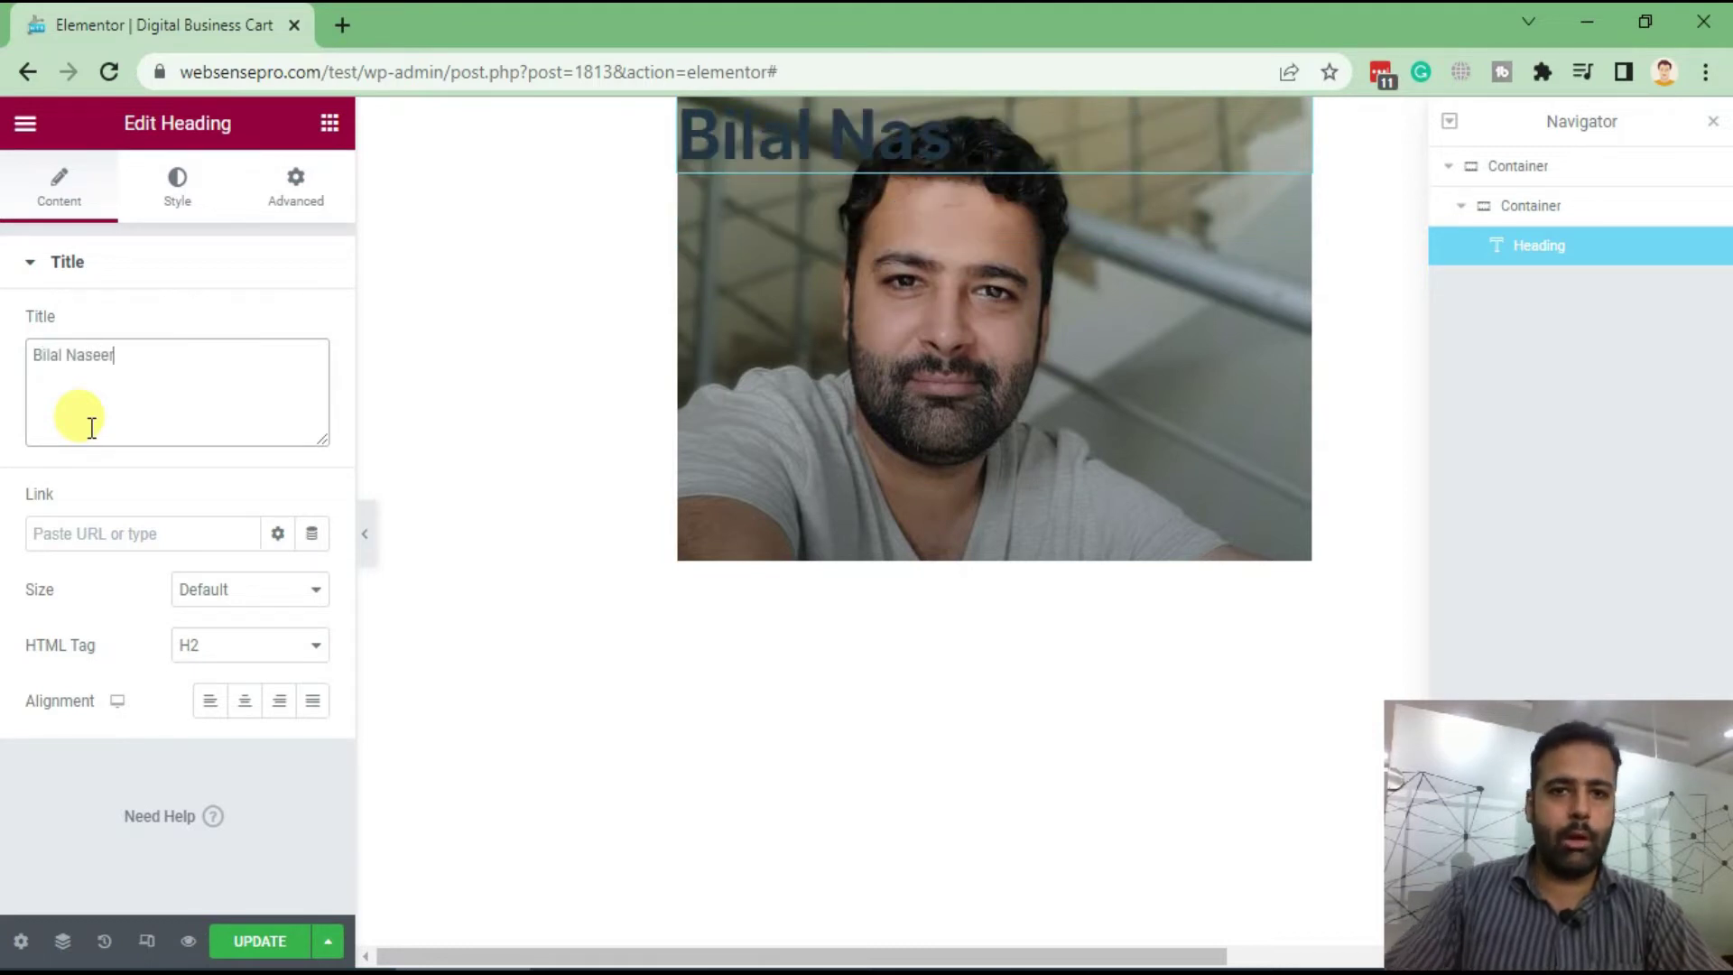
Make the name heading's text white and its font family Abel
left_click(177, 188)
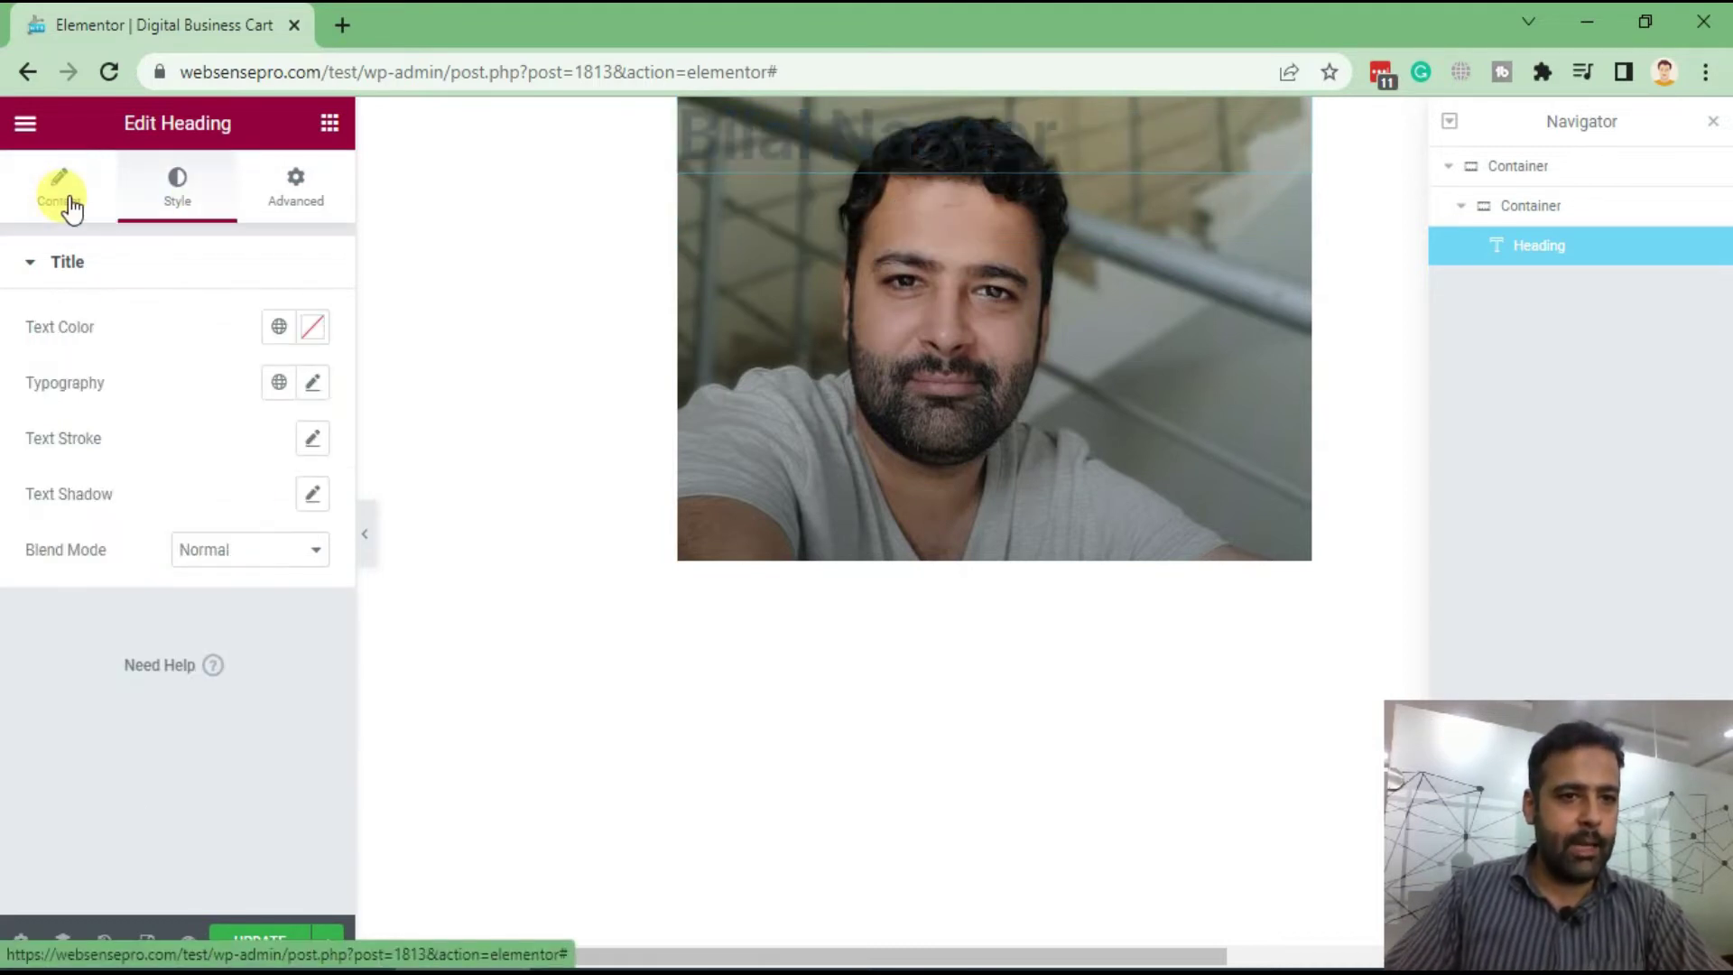
left_click(316, 332)
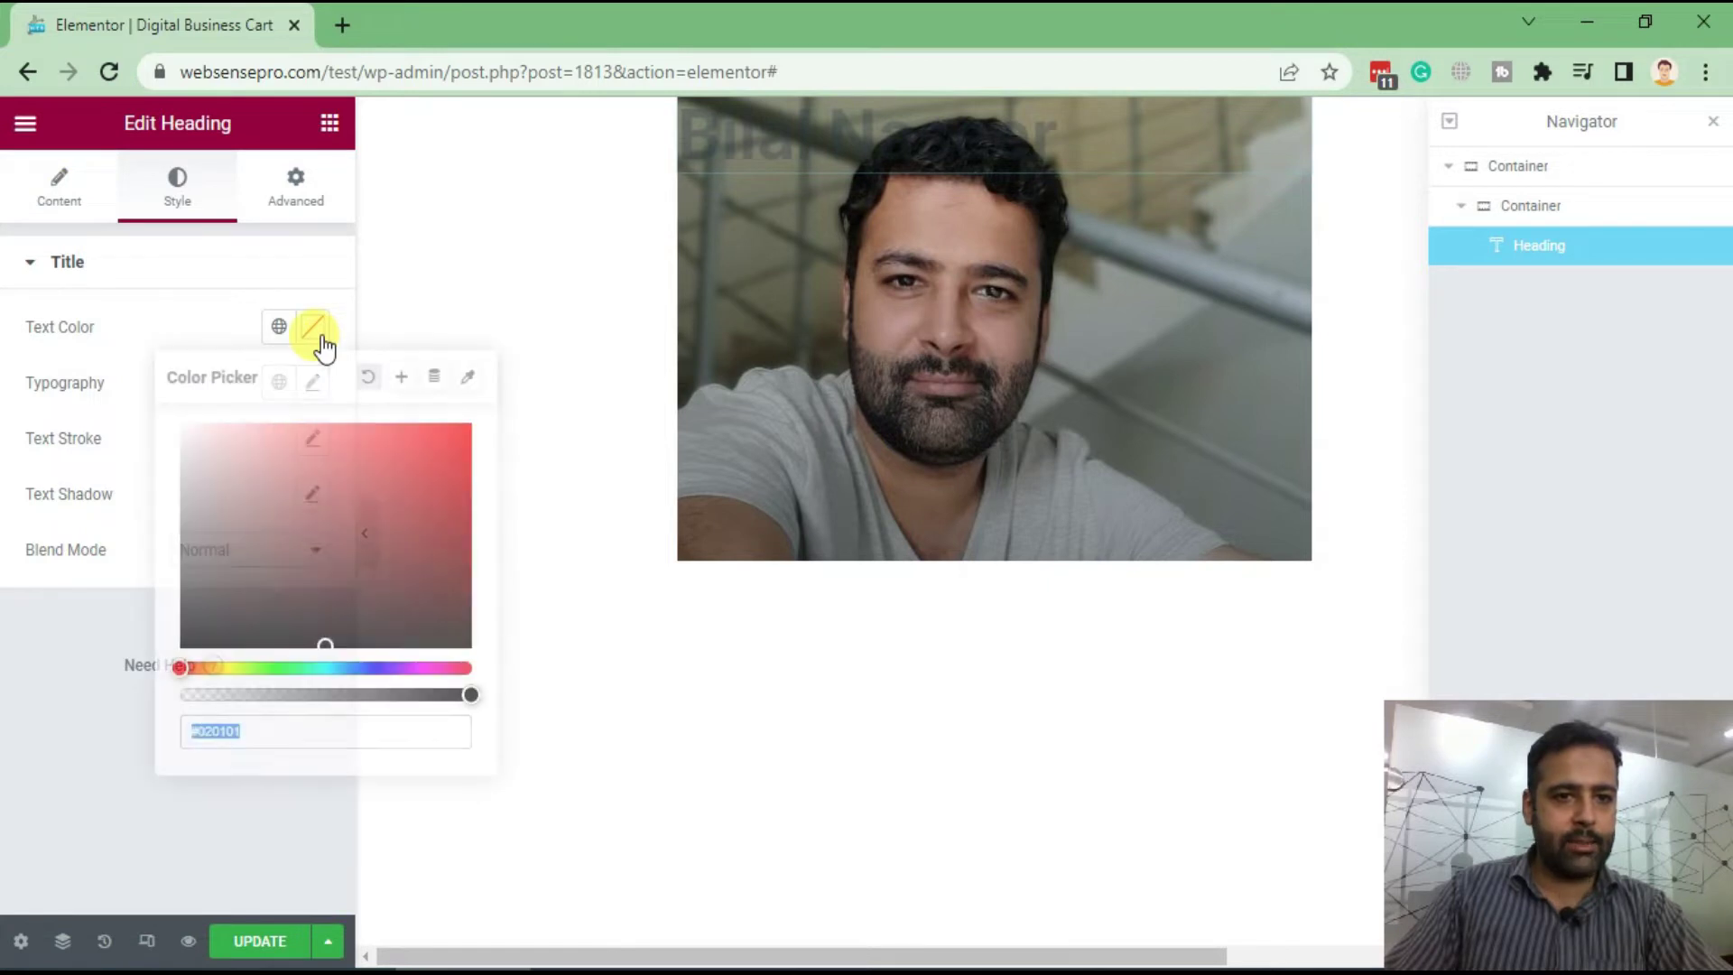
left_click_drag(203, 497, 145, 424)
left_click(209, 323)
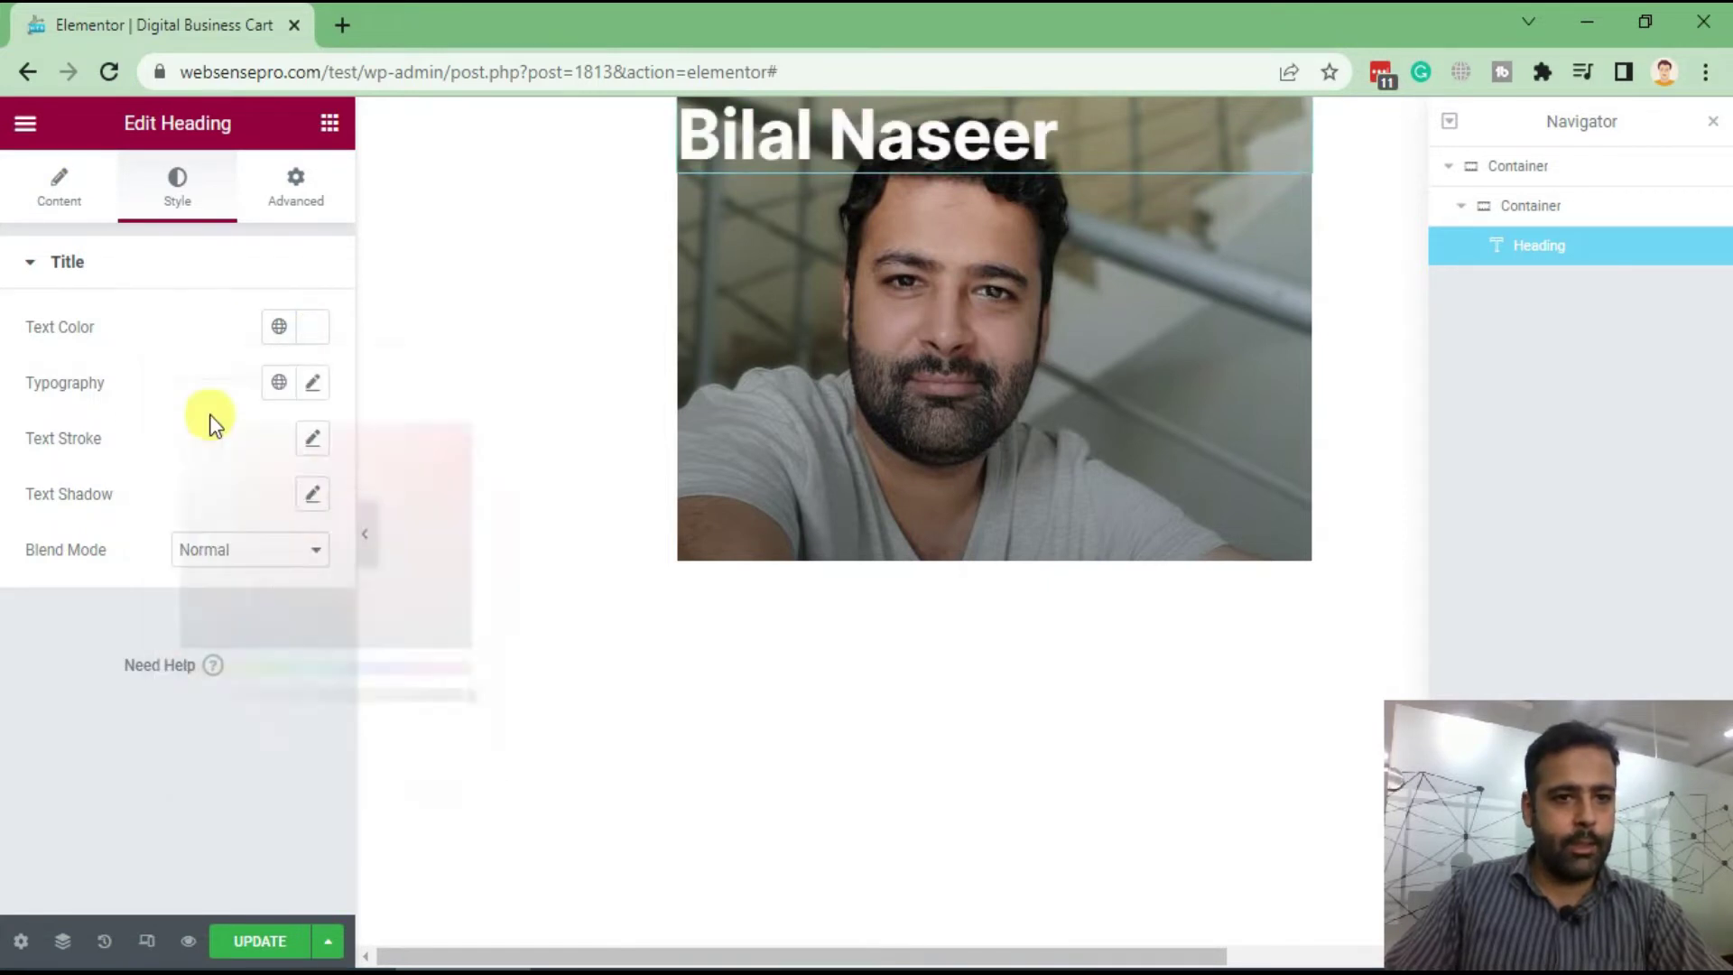
left_click(311, 384)
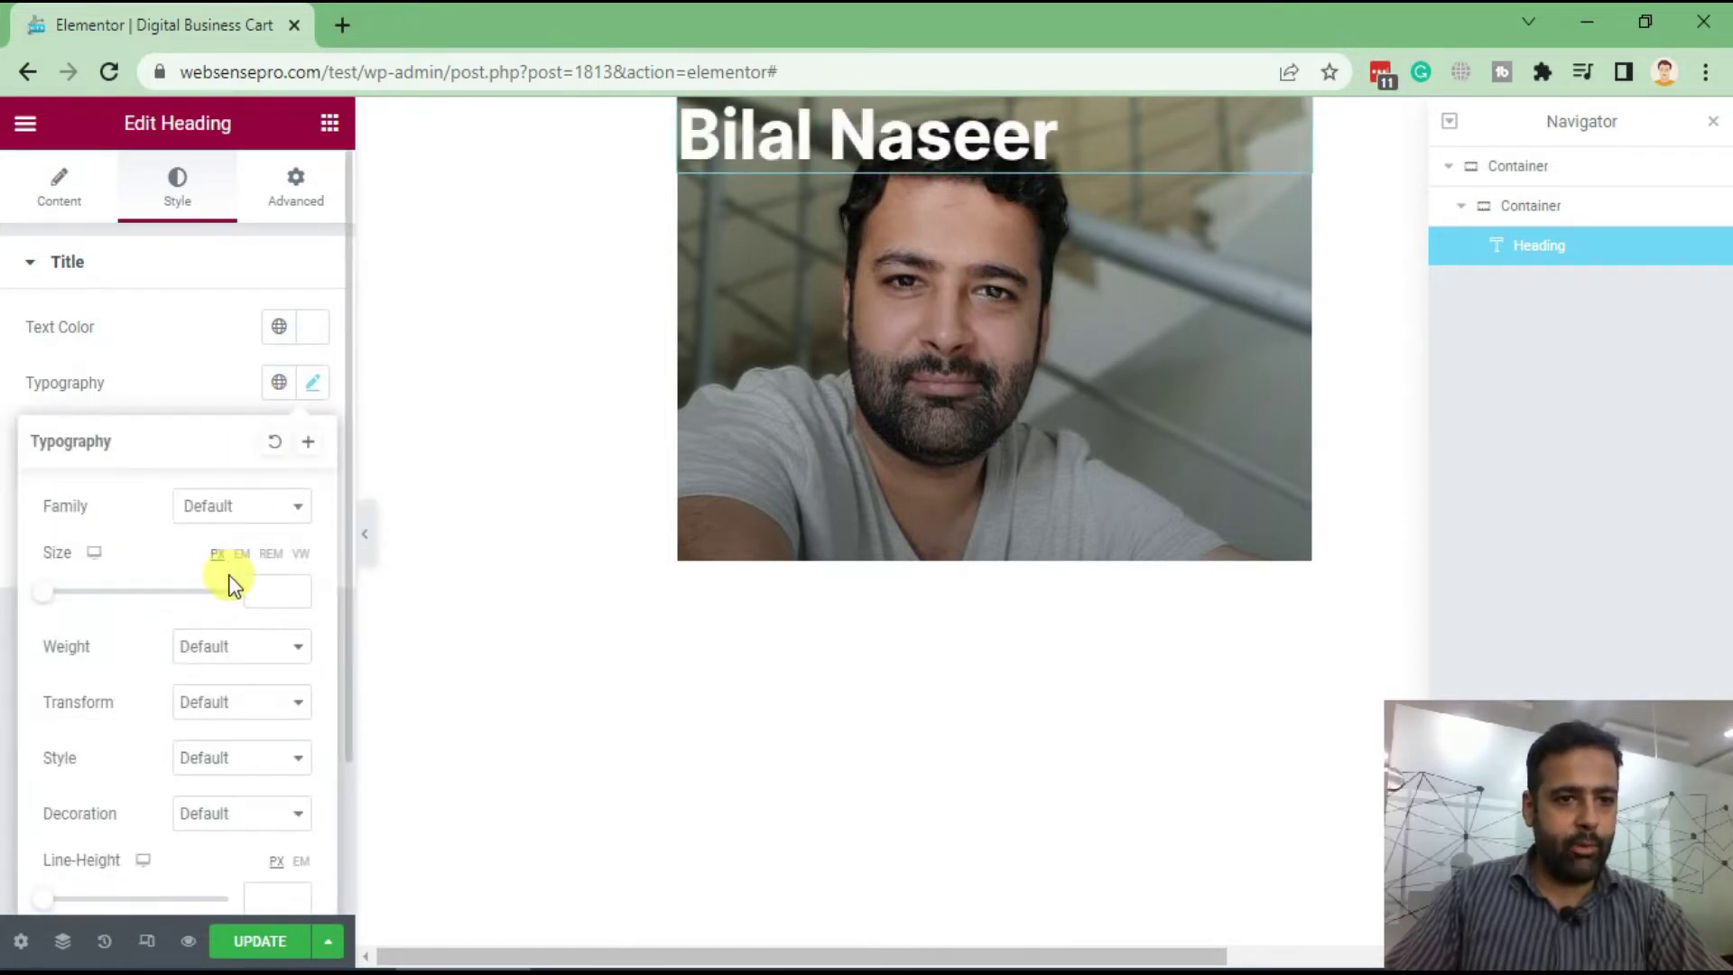
left_click(271, 524)
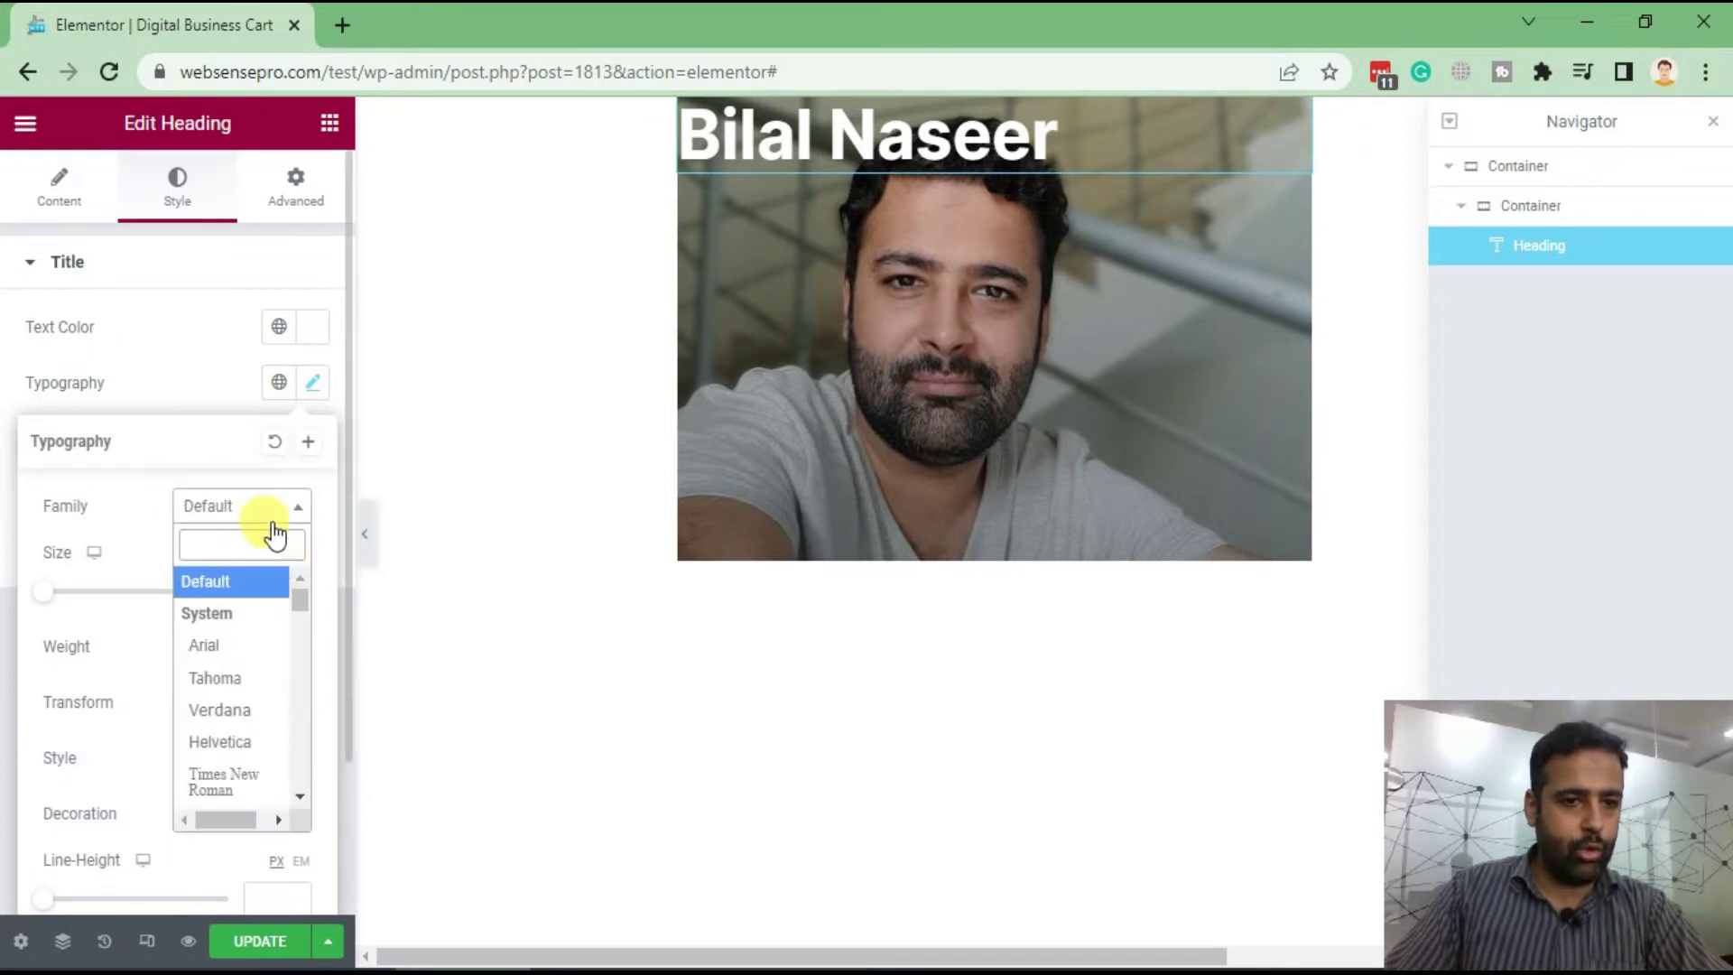
scroll(259, 661, "down", 1)
scroll(262, 657, "down", 2)
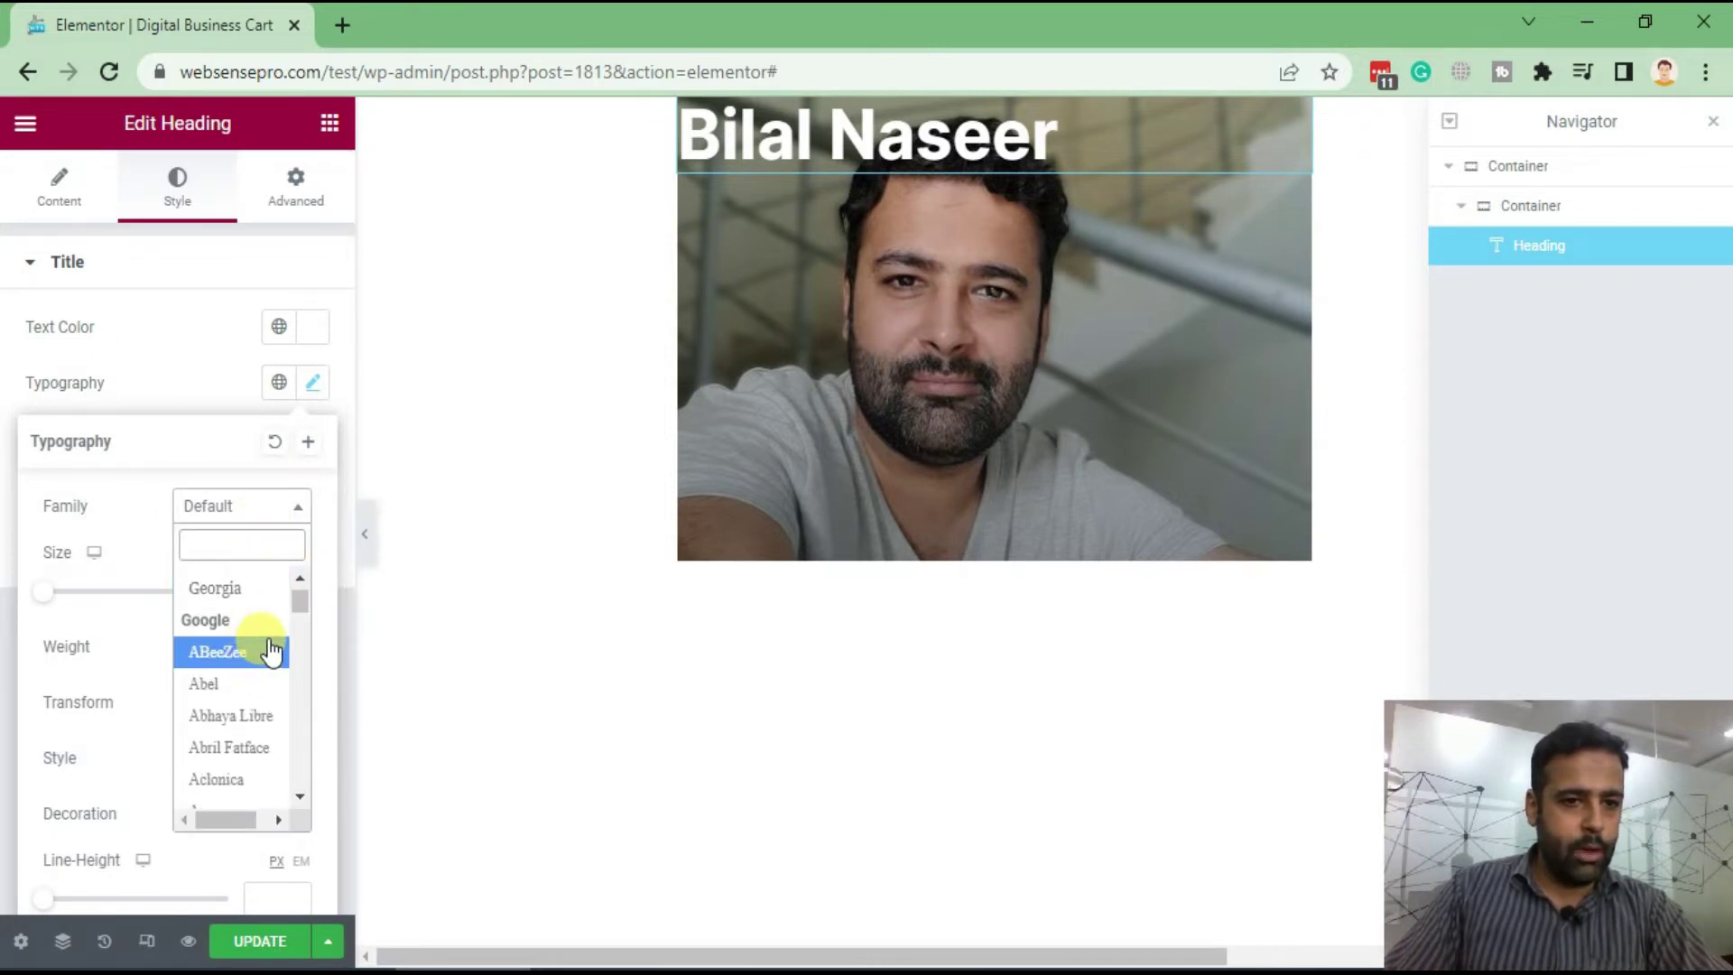
left_click(625, 556)
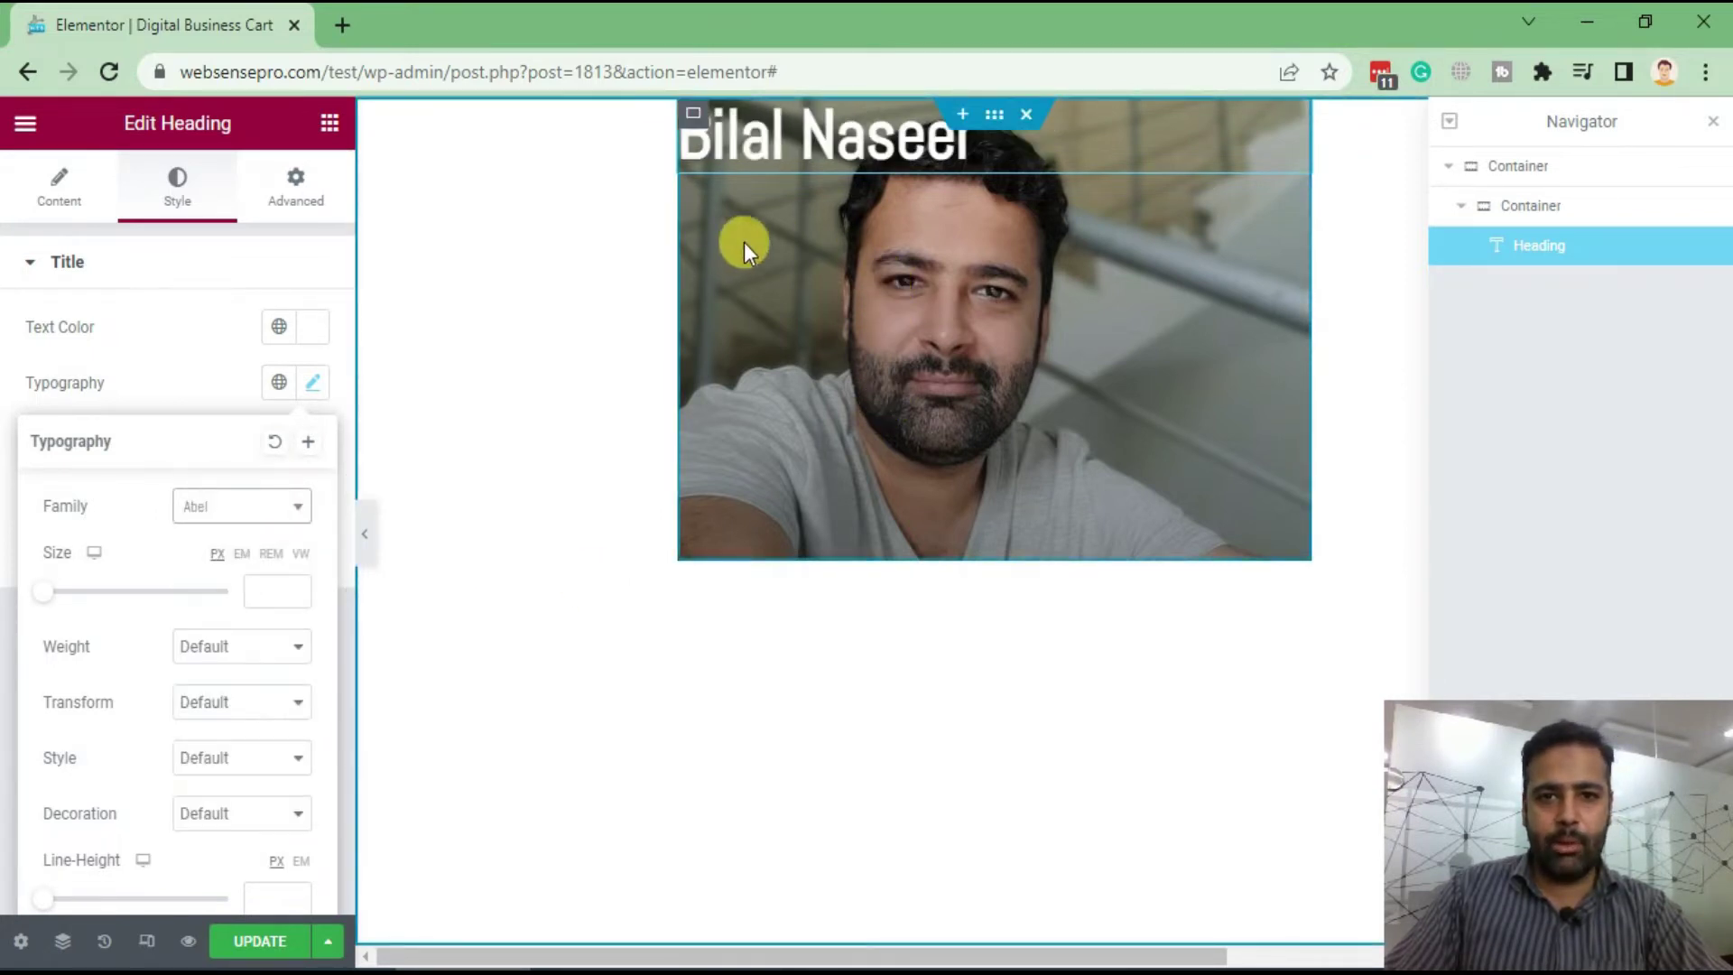
left_click(196, 390)
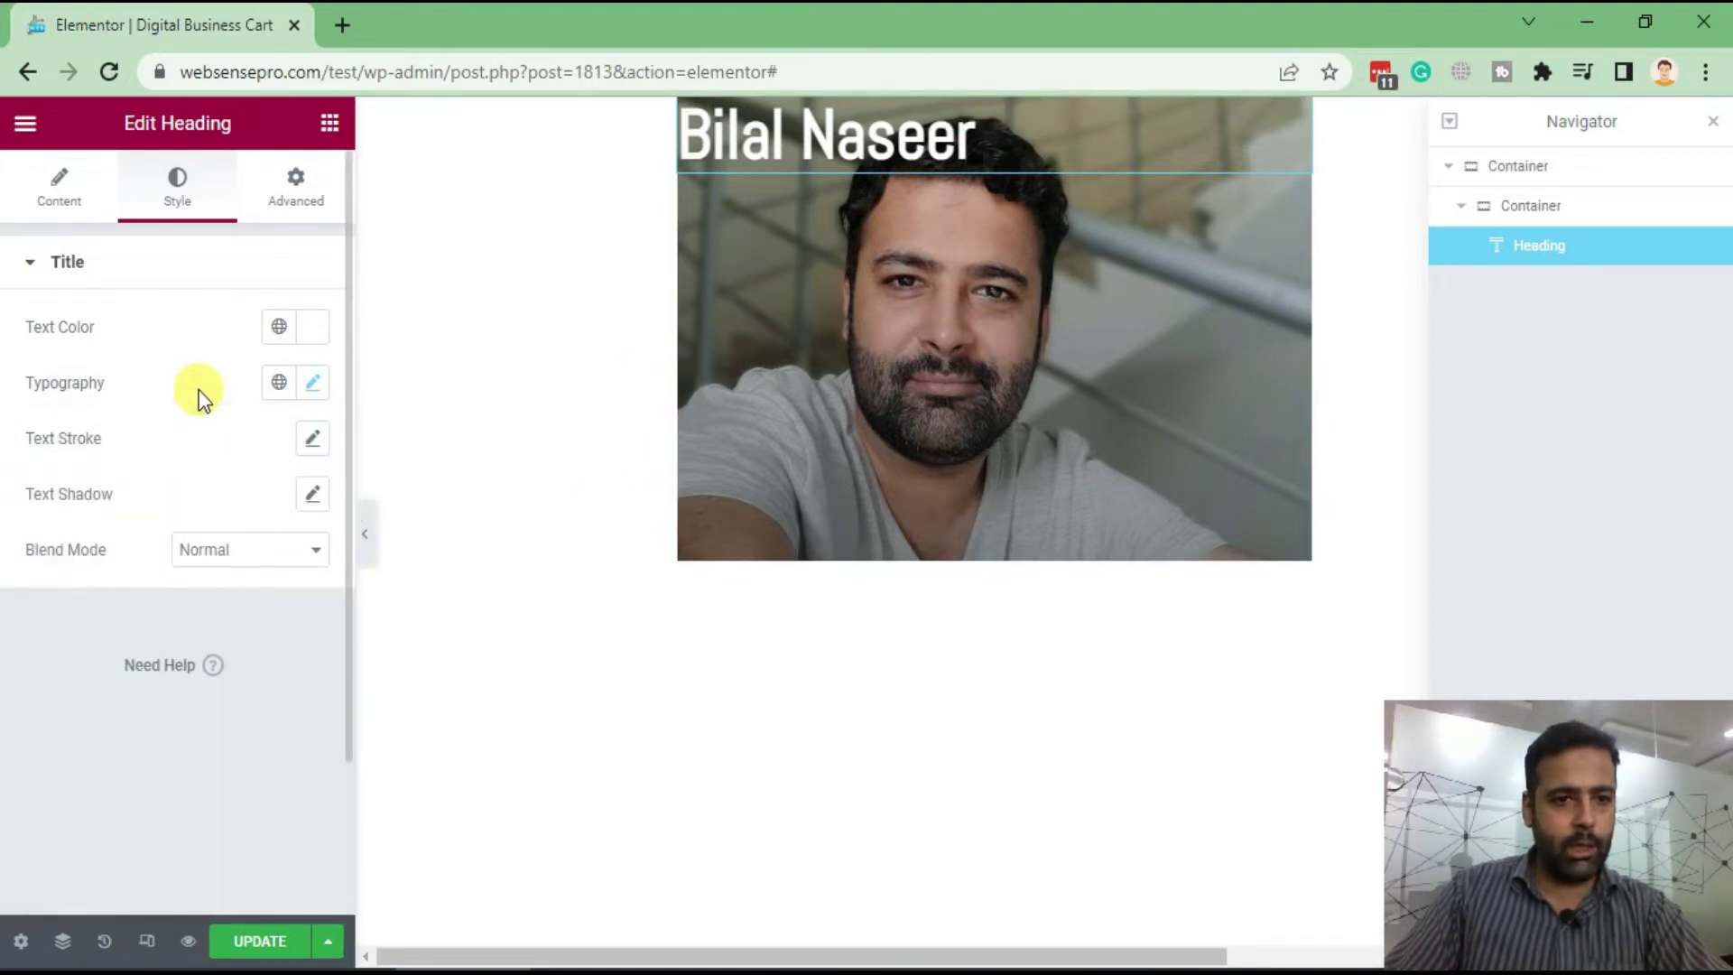
Duplicate the name heading, make it an H4, and retitle it 'Web Developer'
right_click(890, 162)
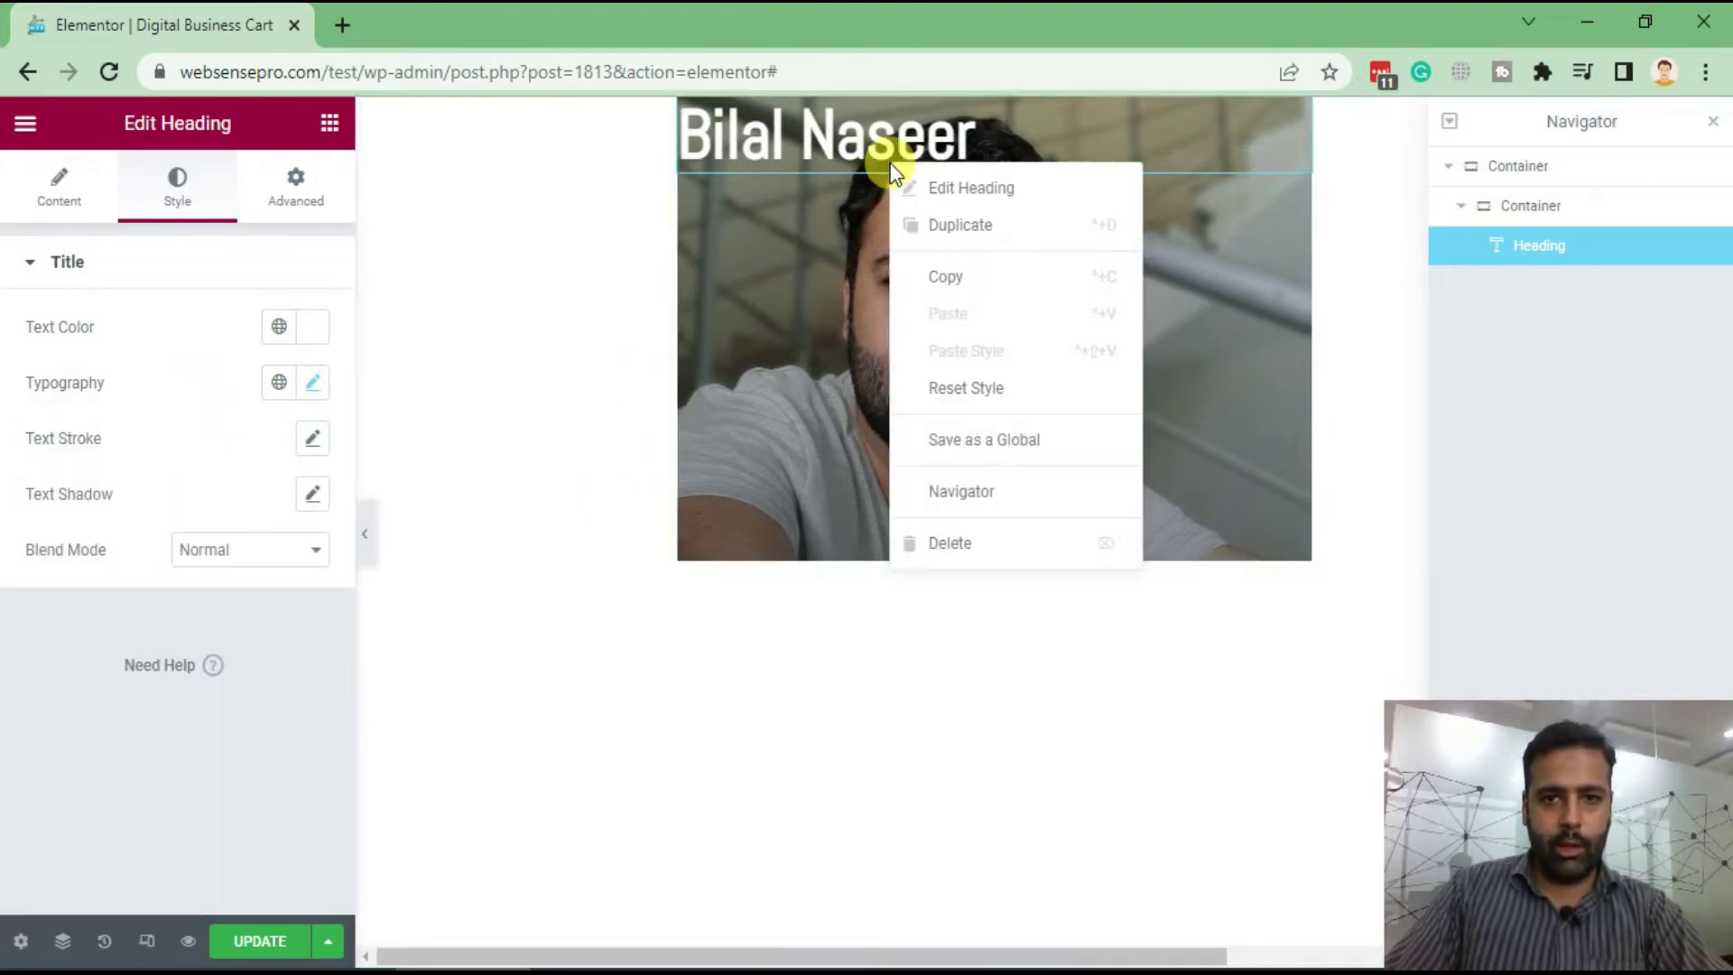
left_click(932, 239)
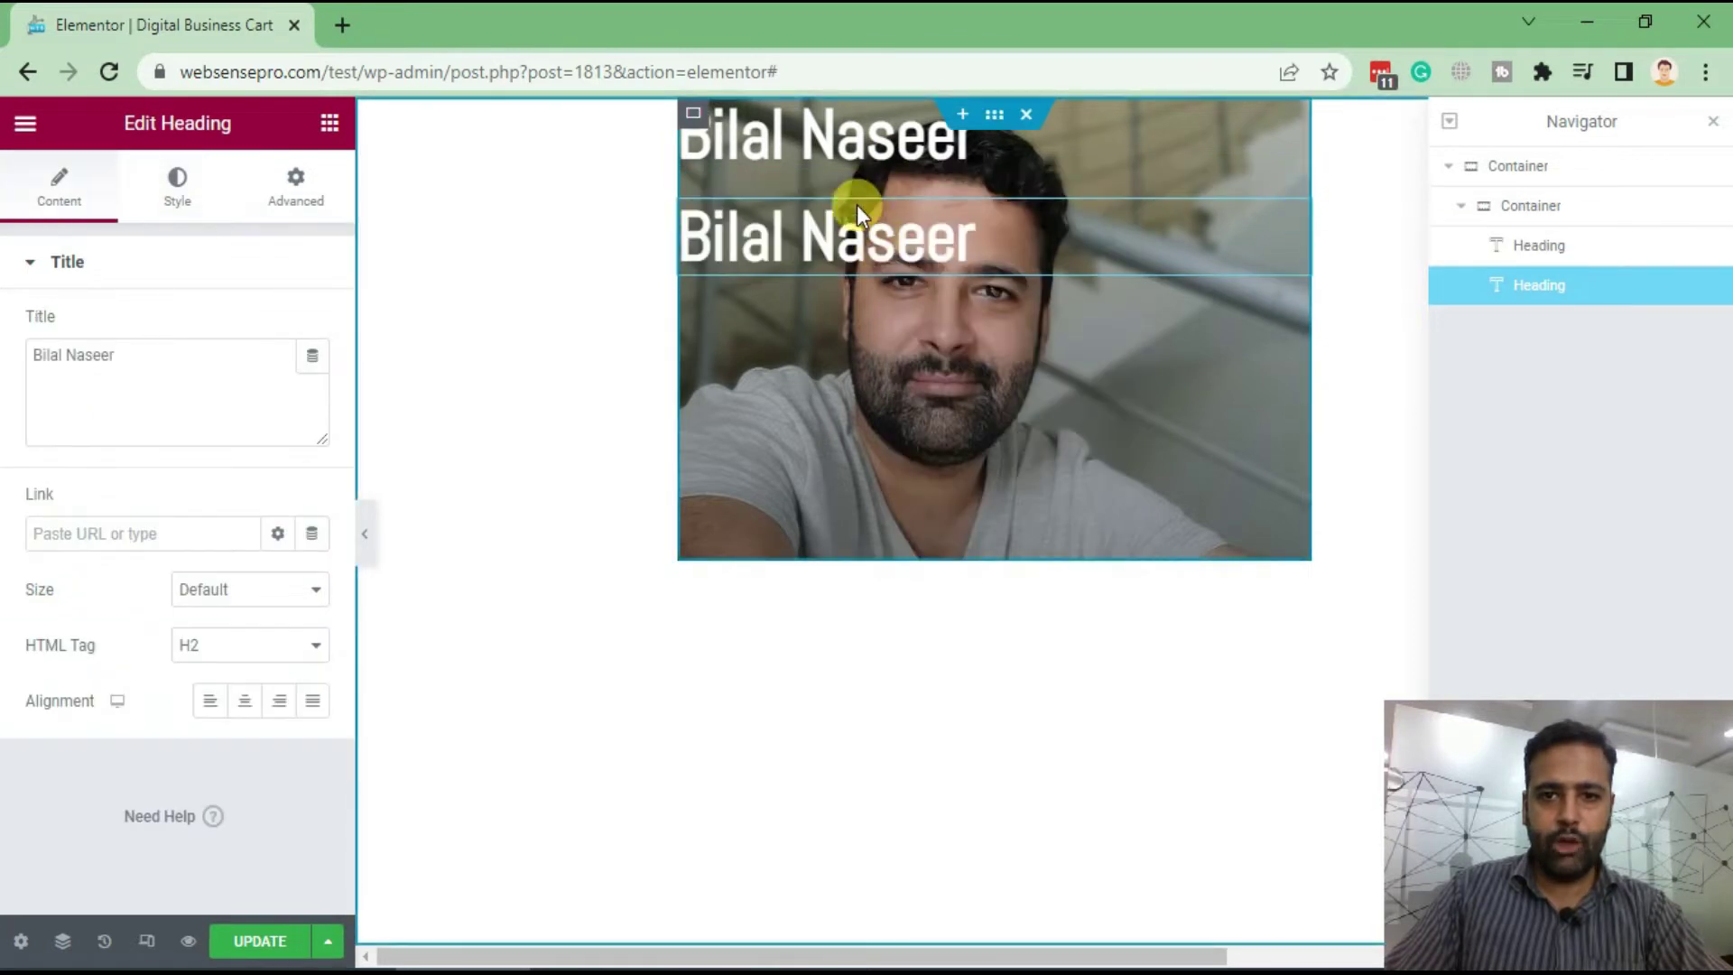
left_click(271, 648)
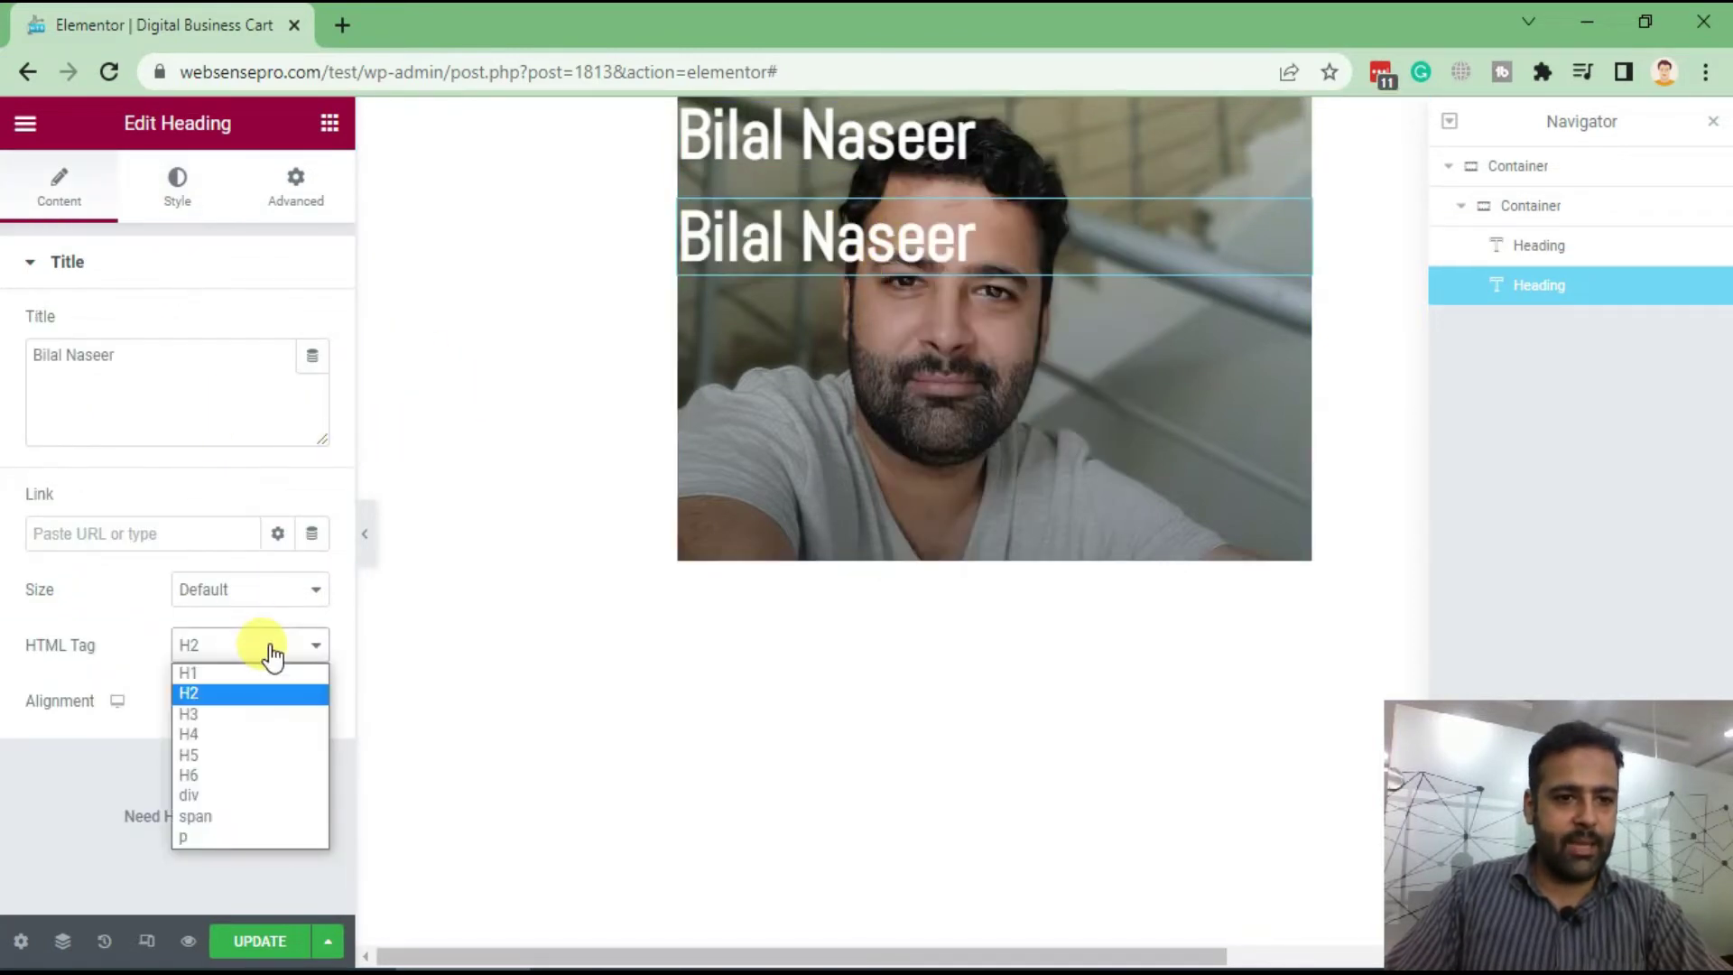
left_click(256, 734)
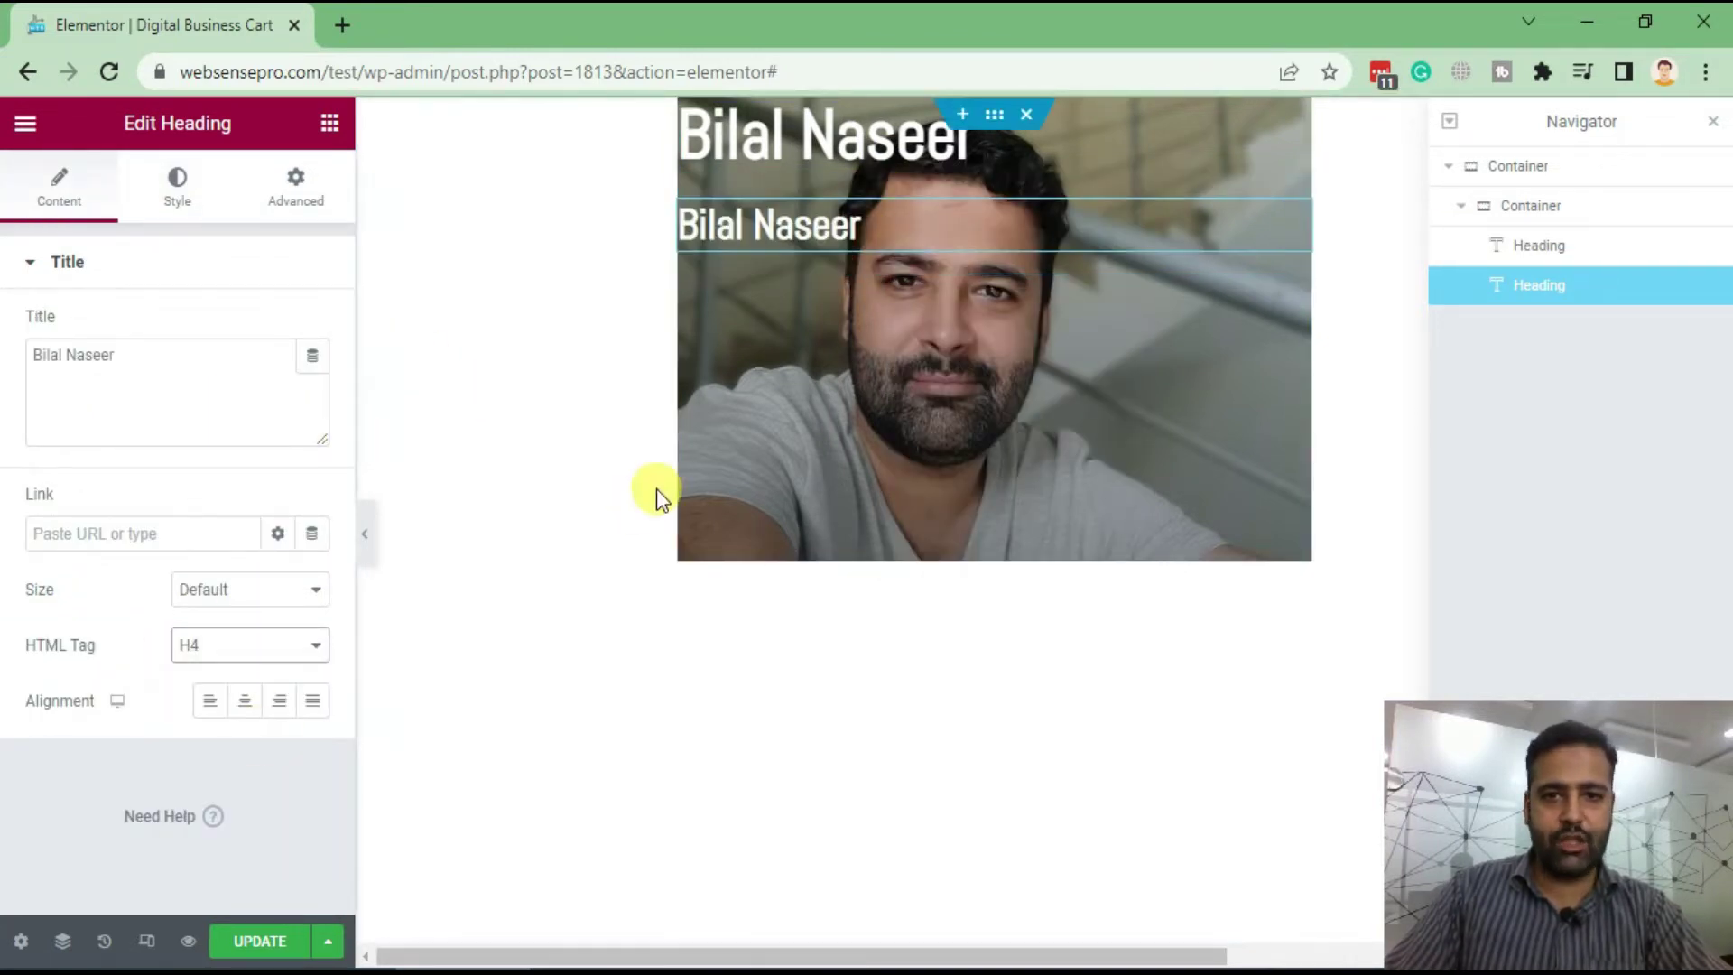
left_click_drag(163, 355, 8, 356)
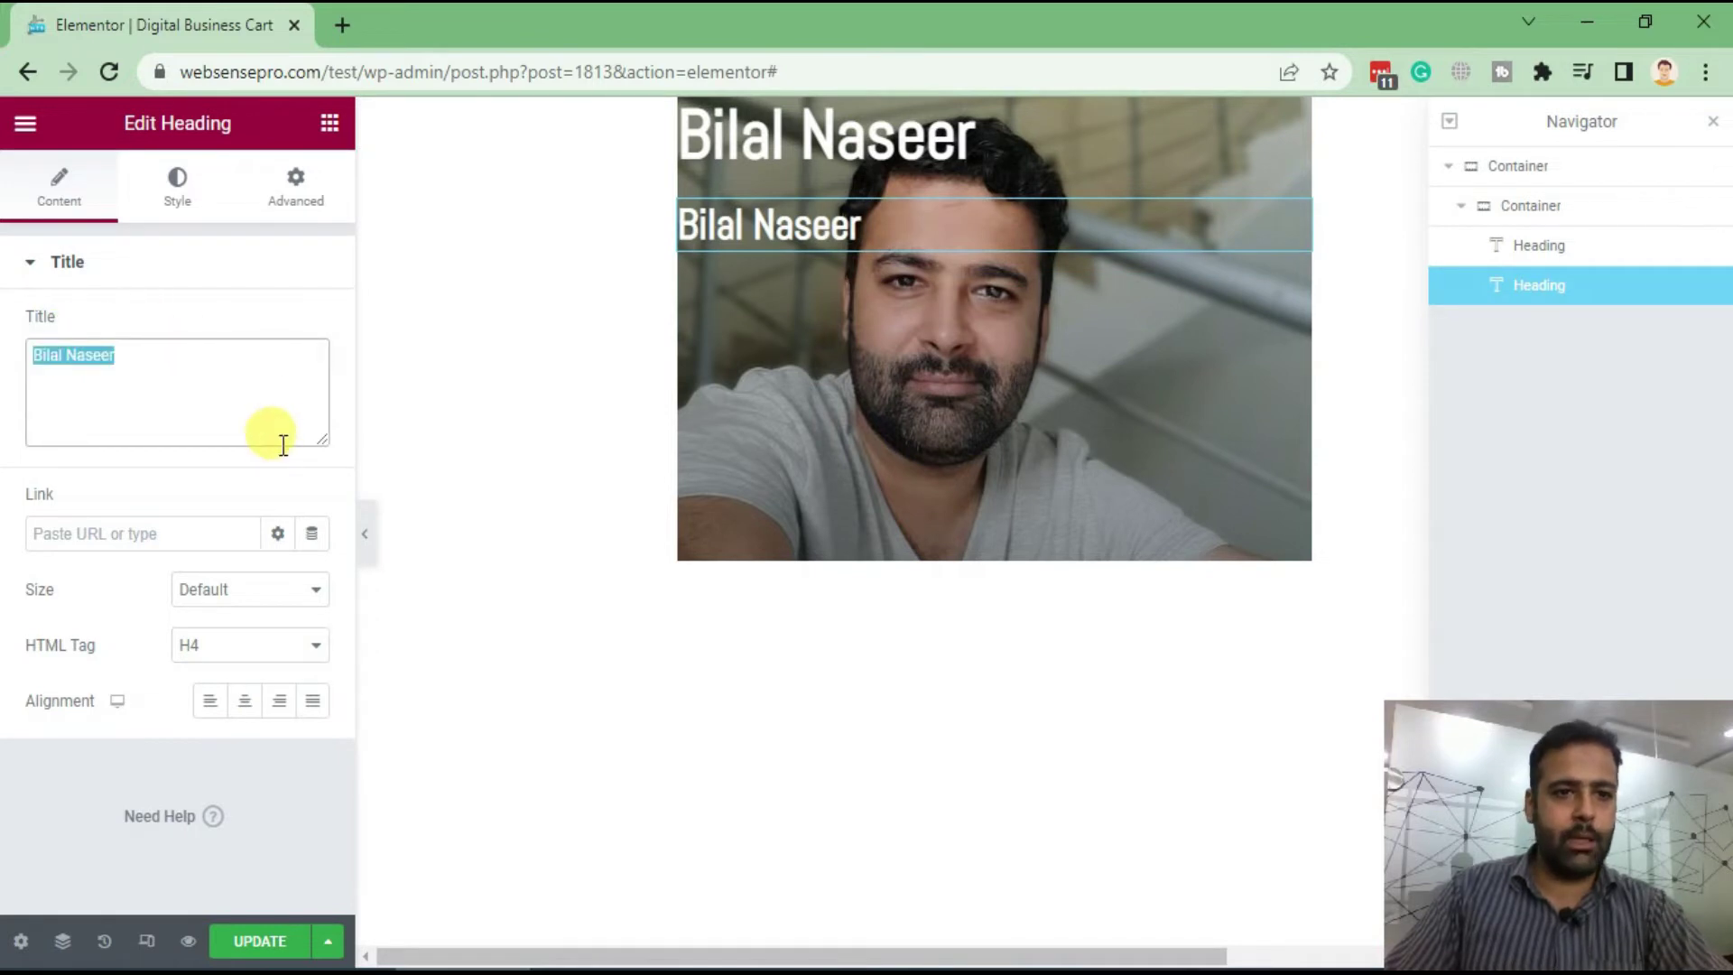
type("Web Dev")
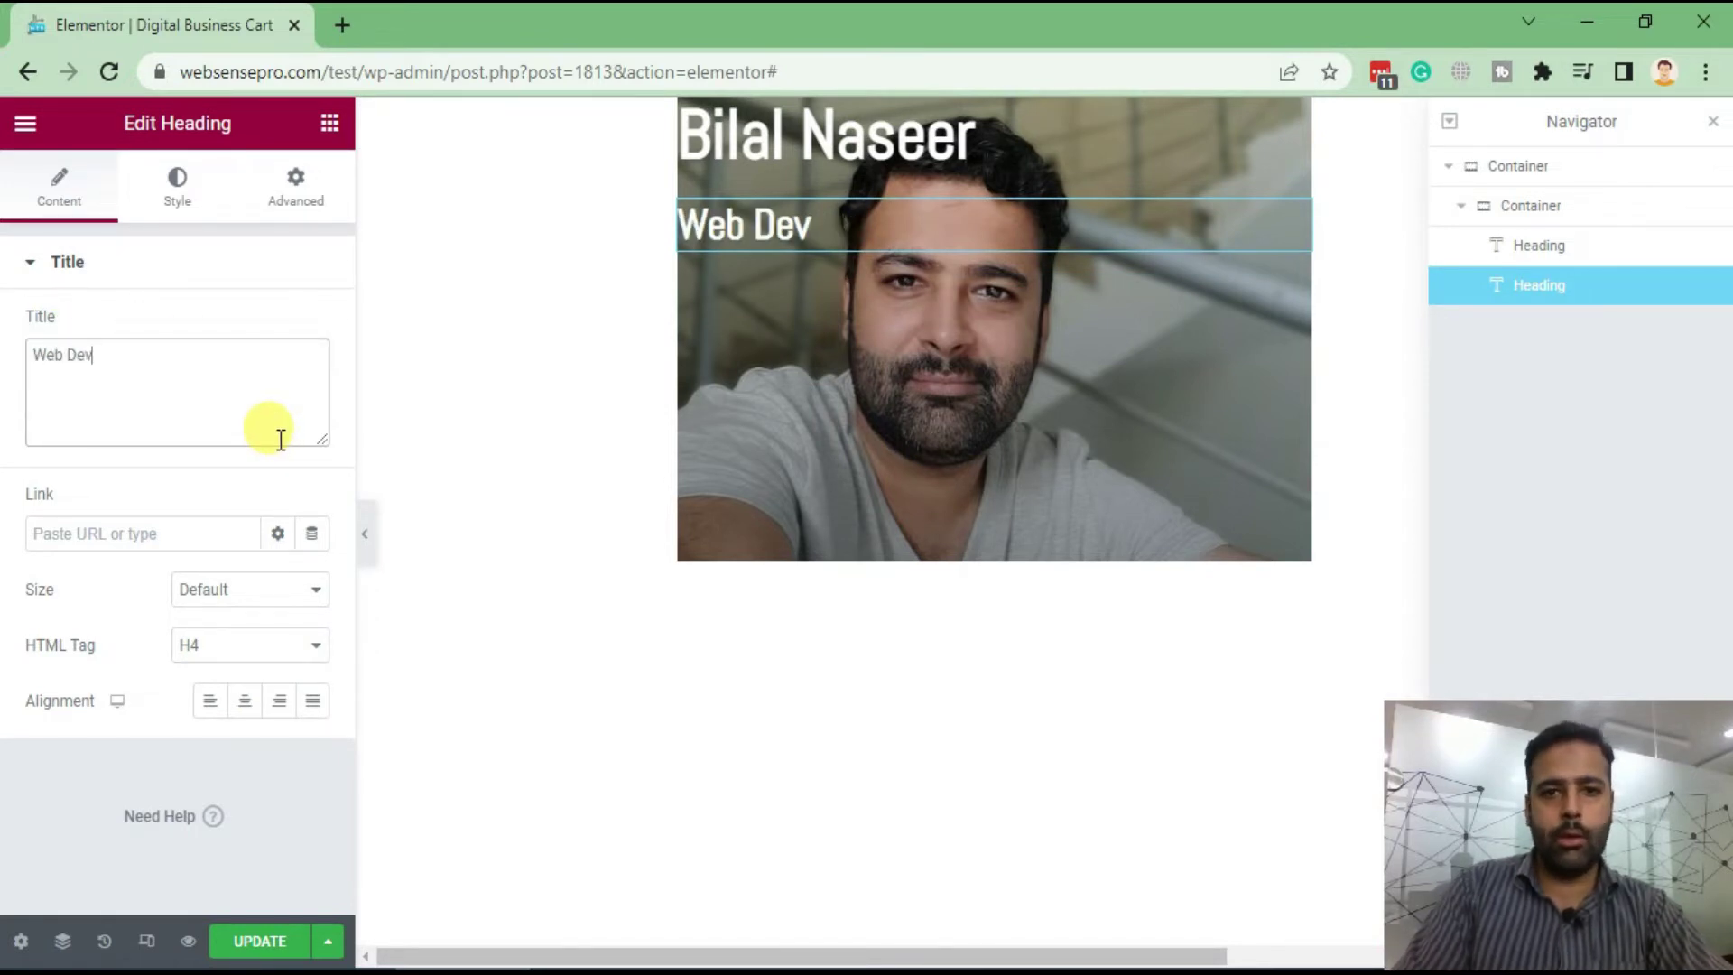
type("eloper")
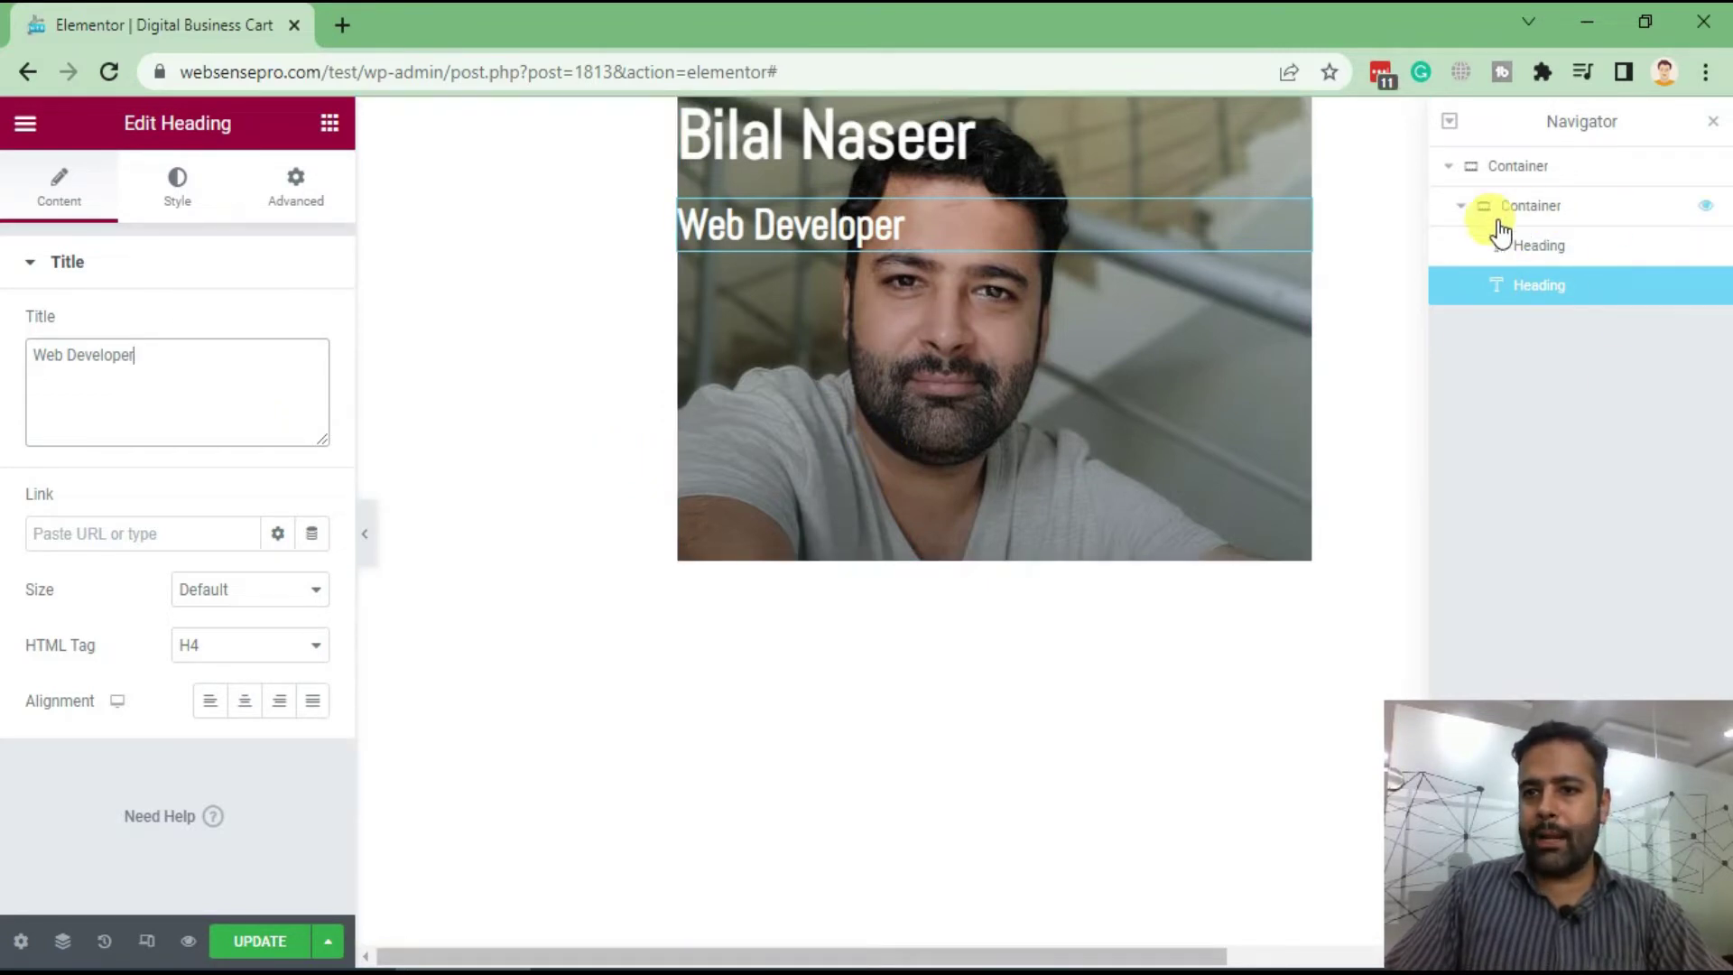
Set the portrait container's Justify Content to Flex End, dropping both headings to the bottom
left_click(1576, 213)
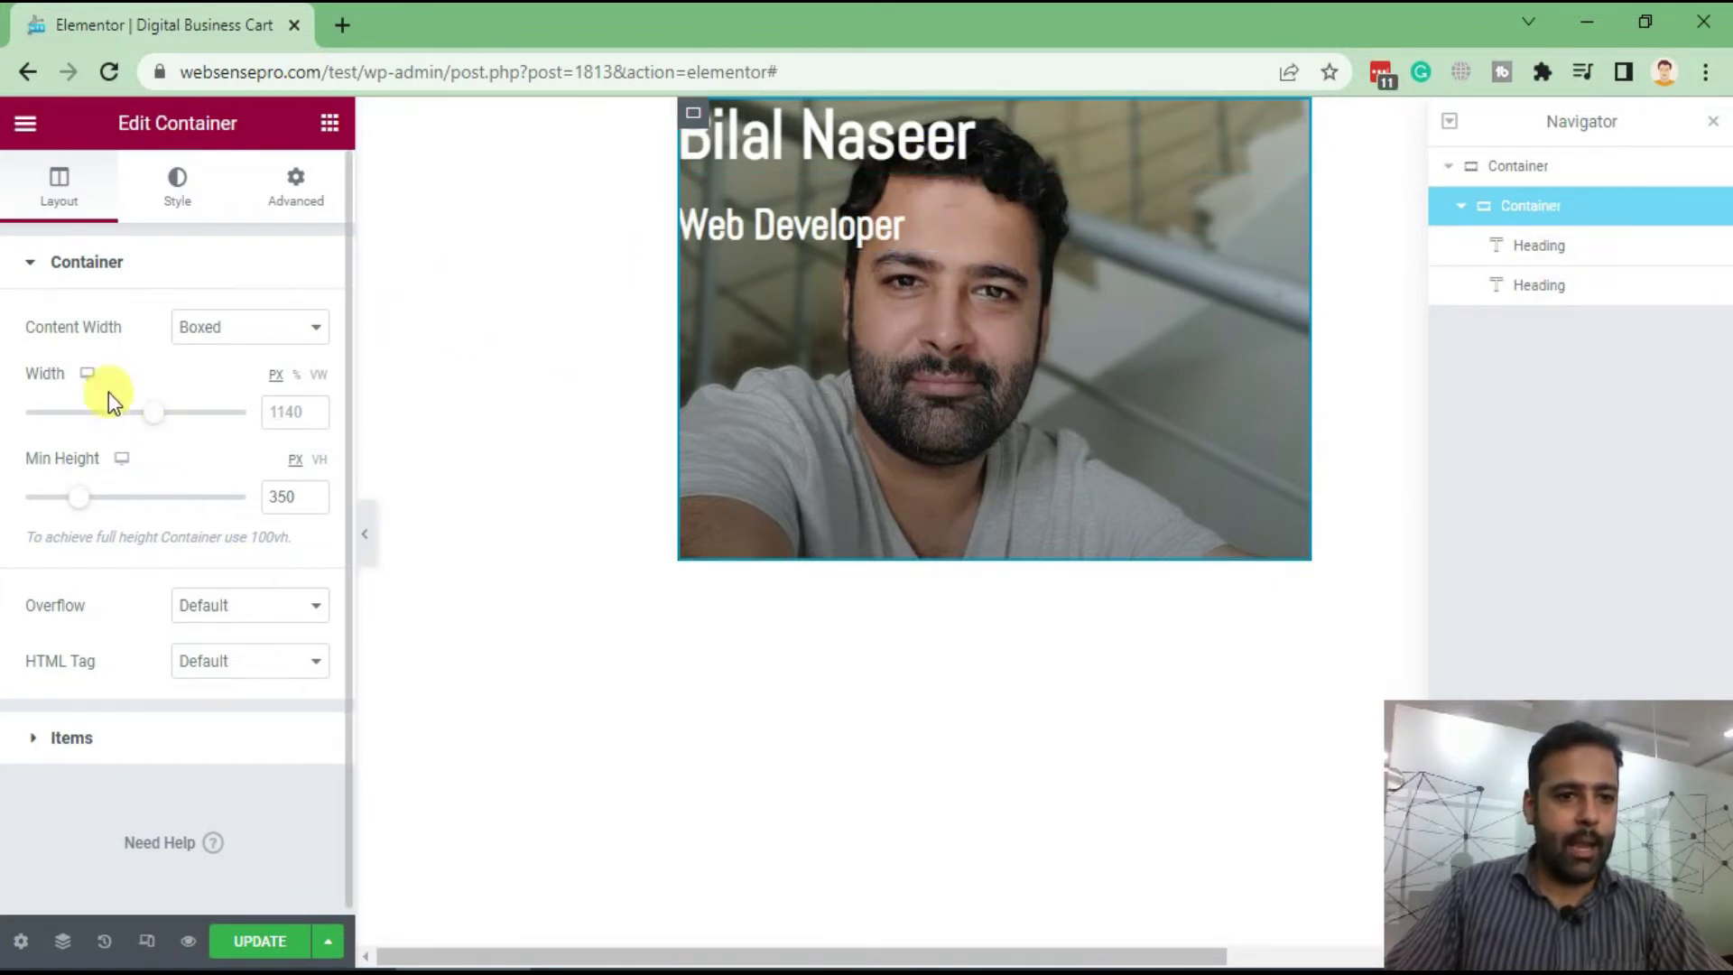
scroll(144, 411, "down", 1)
left_click(34, 738)
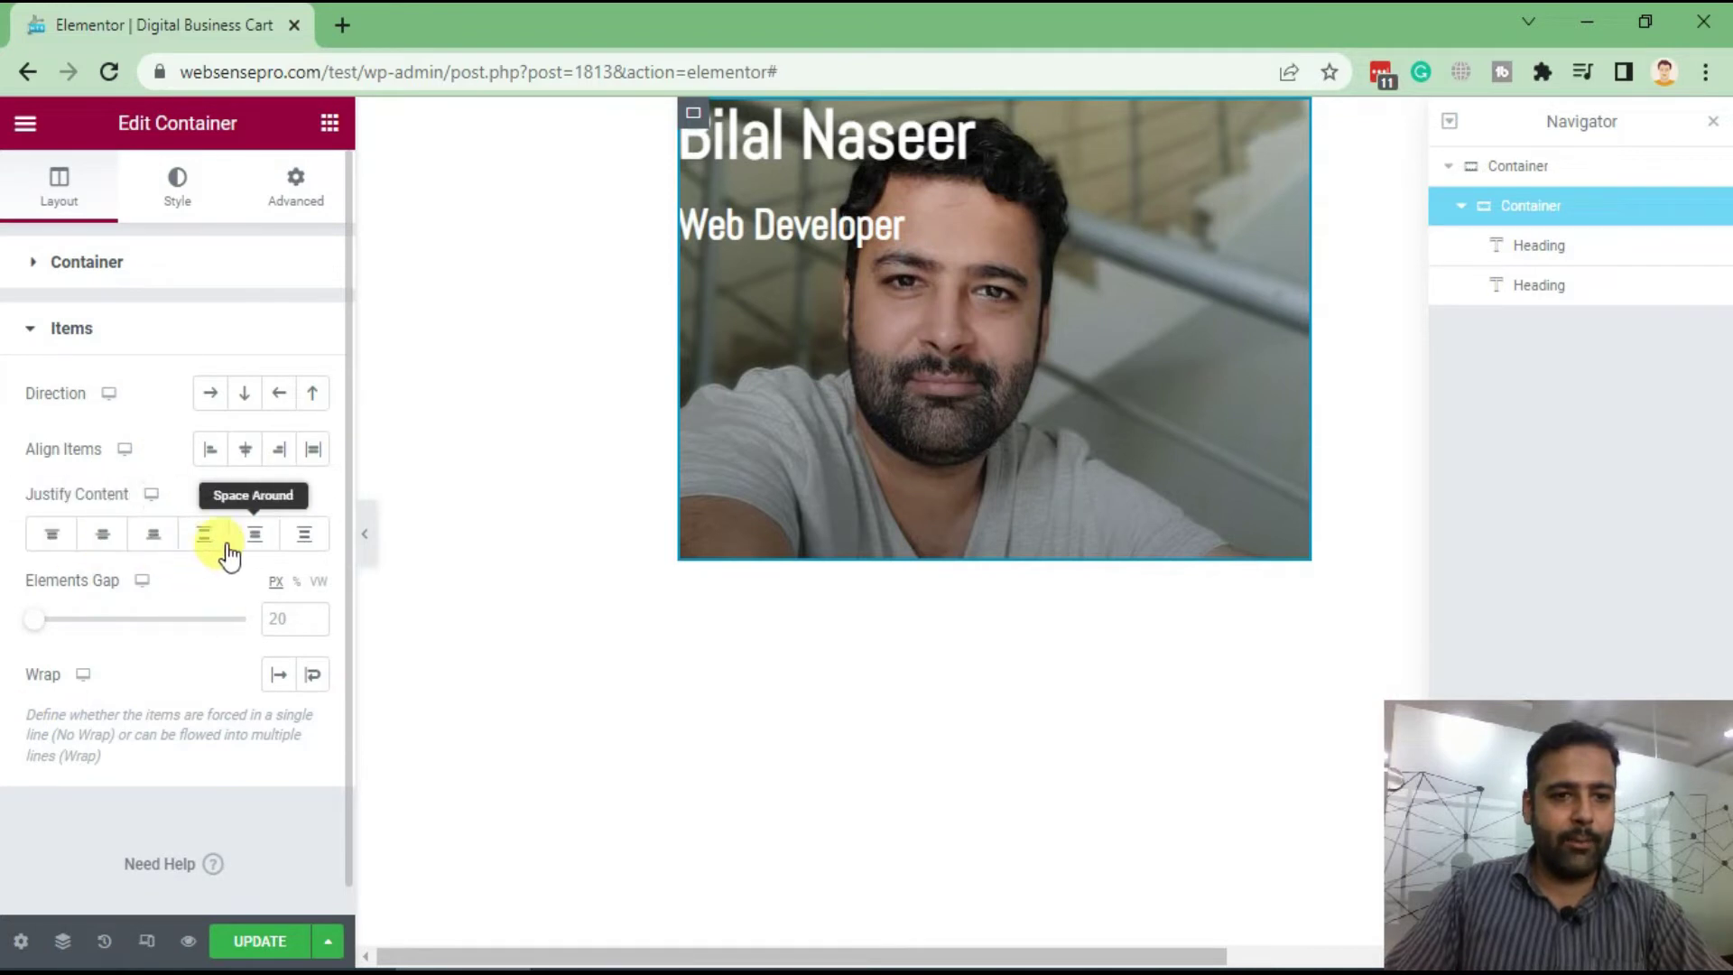
left_click(160, 542)
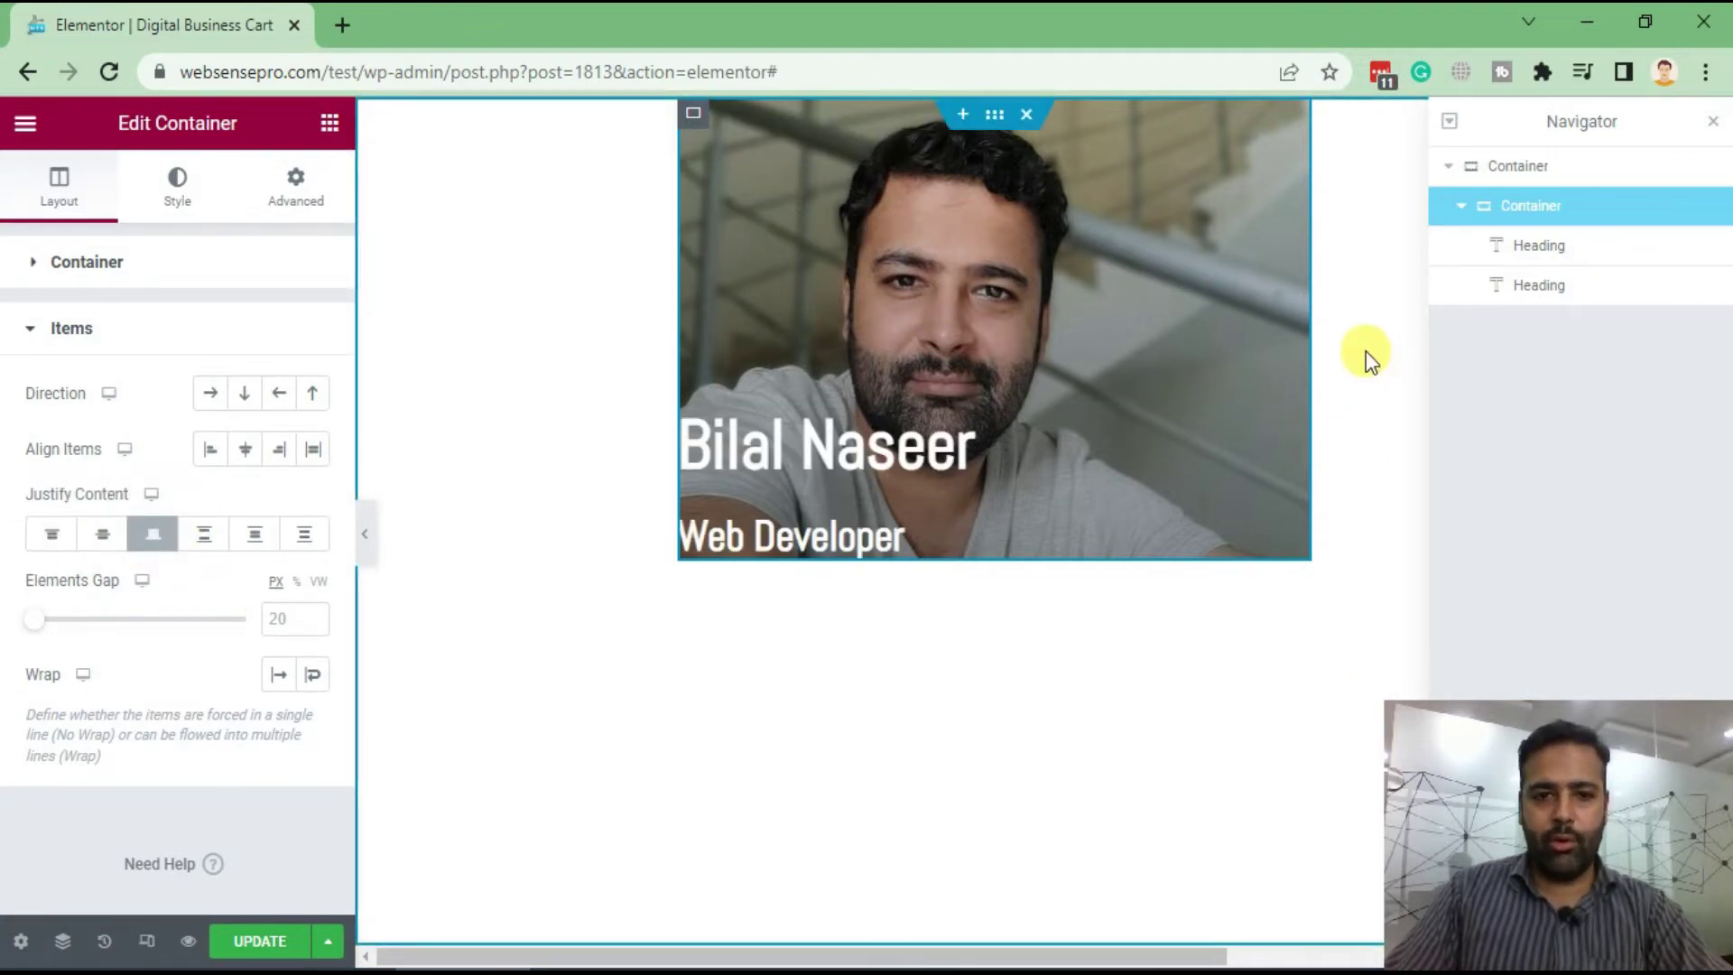
left_click(48, 343)
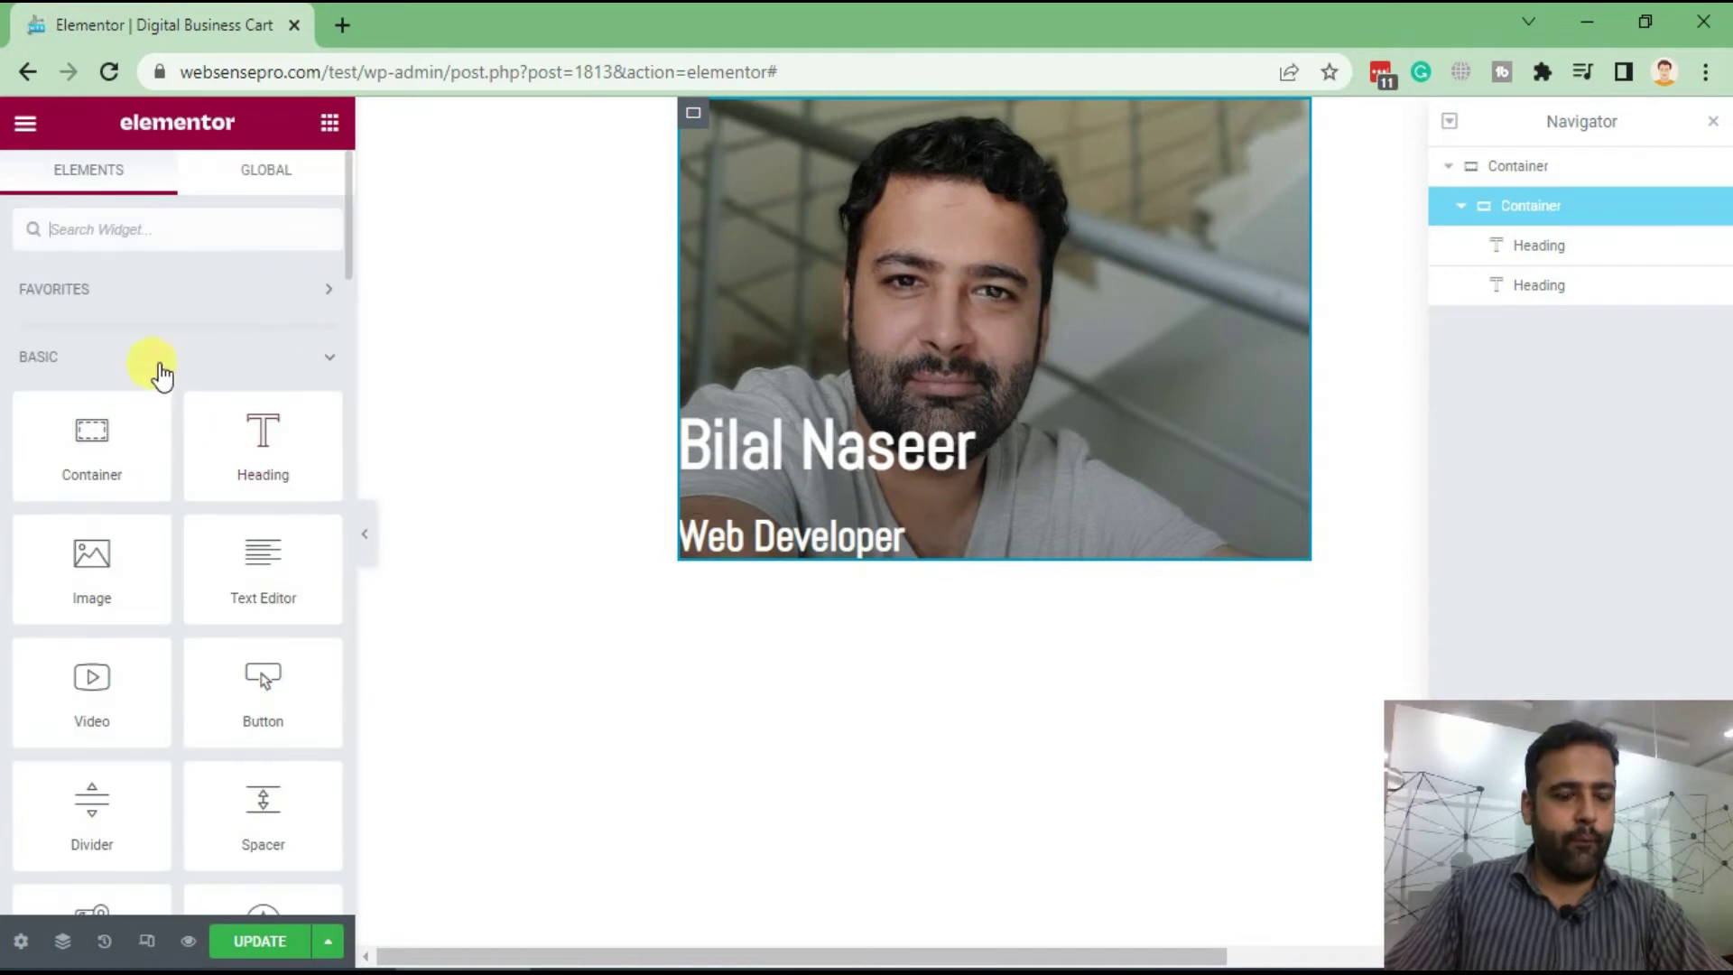
Drag a new Container widget onto the card
left_click_drag(85, 445, 964, 619)
scroll(1056, 541, "up", 5)
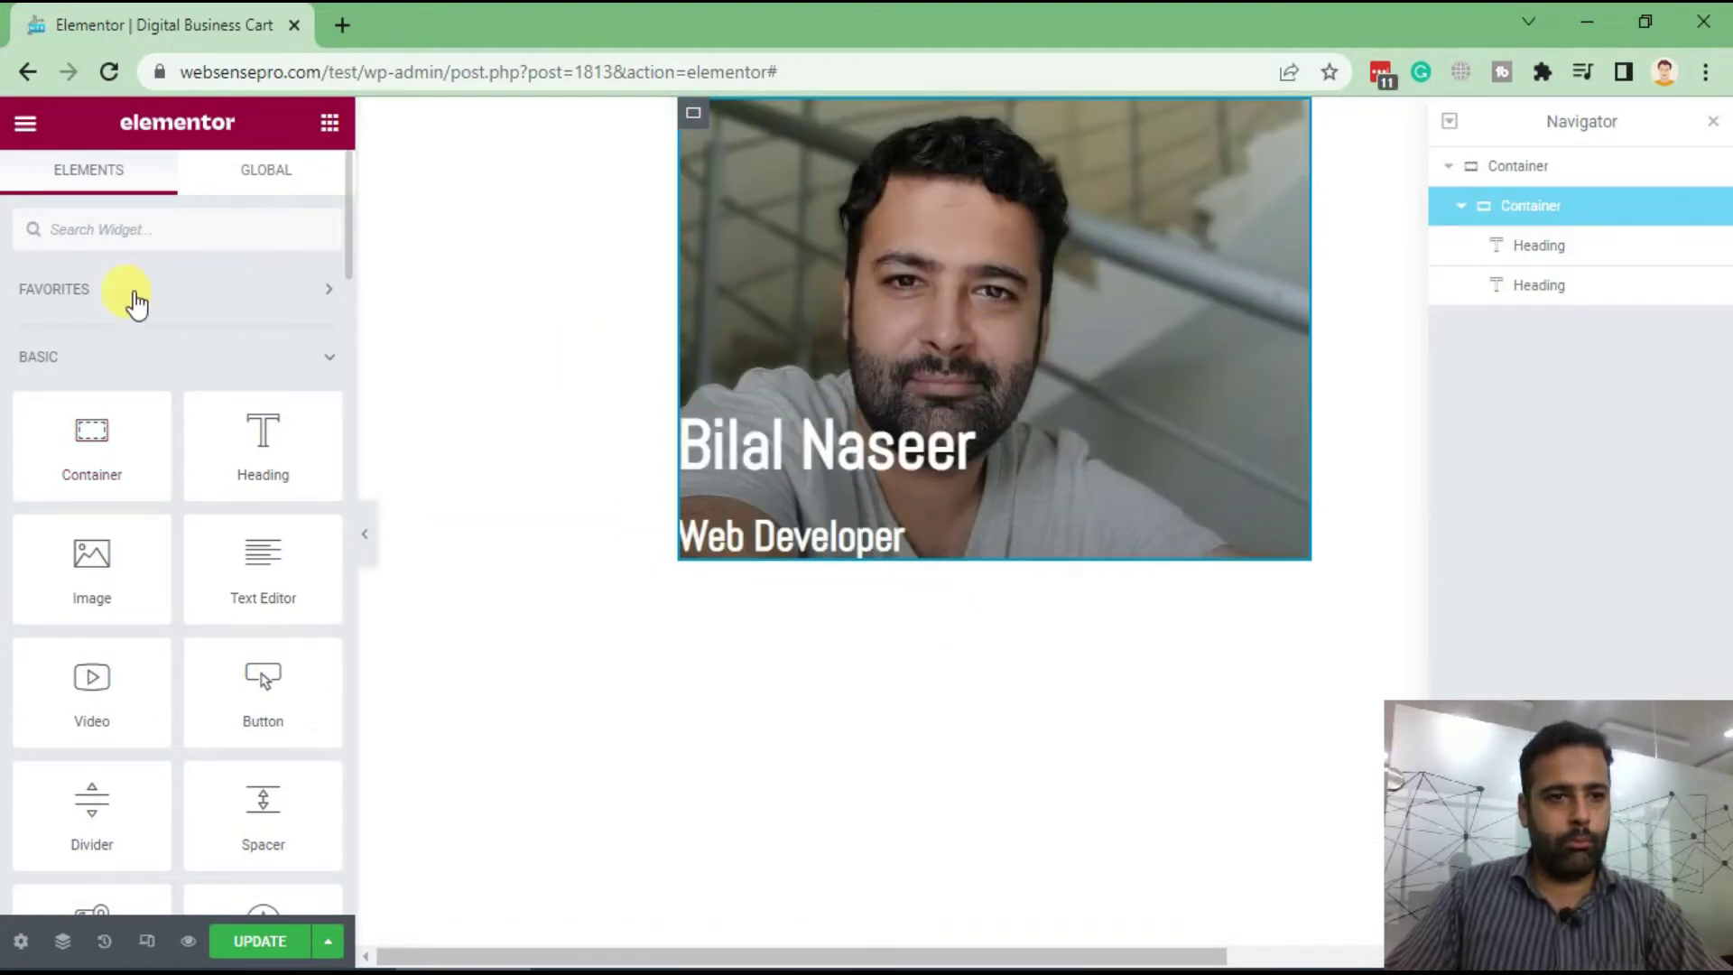
left_click_drag(91, 437, 1047, 560)
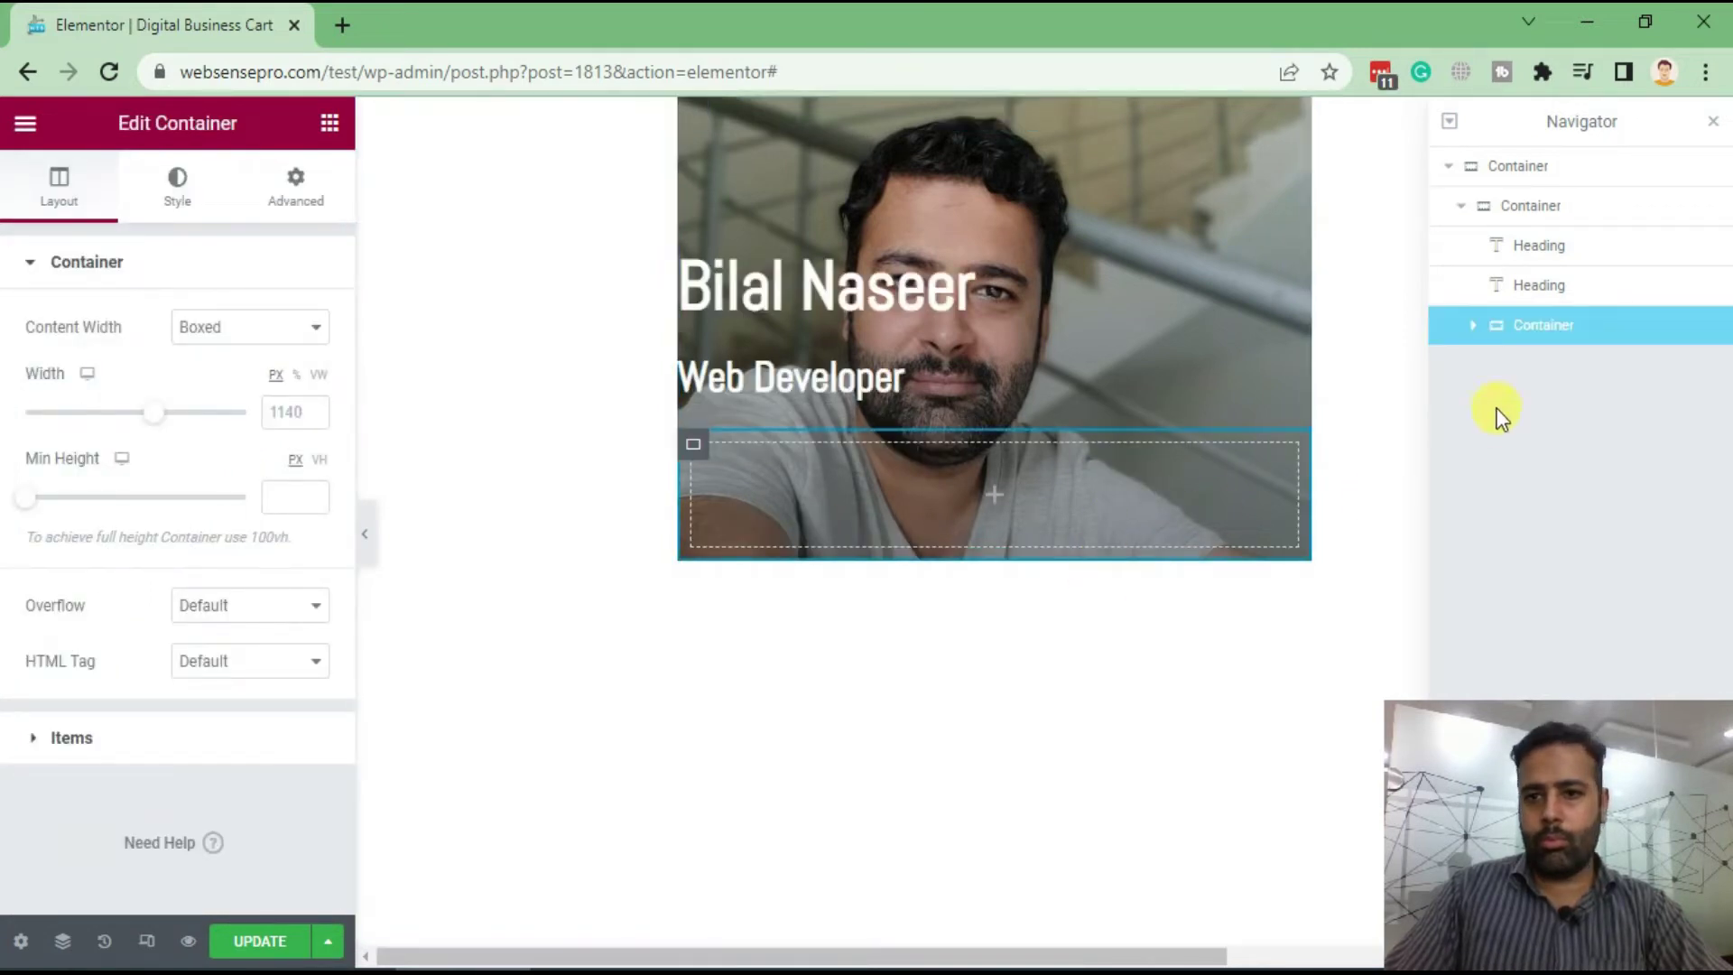
Move the new container out of the portrait container to sit below it in Navigator
left_click_drag(1546, 332, 1491, 275)
left_click_drag(1588, 217, 1528, 232)
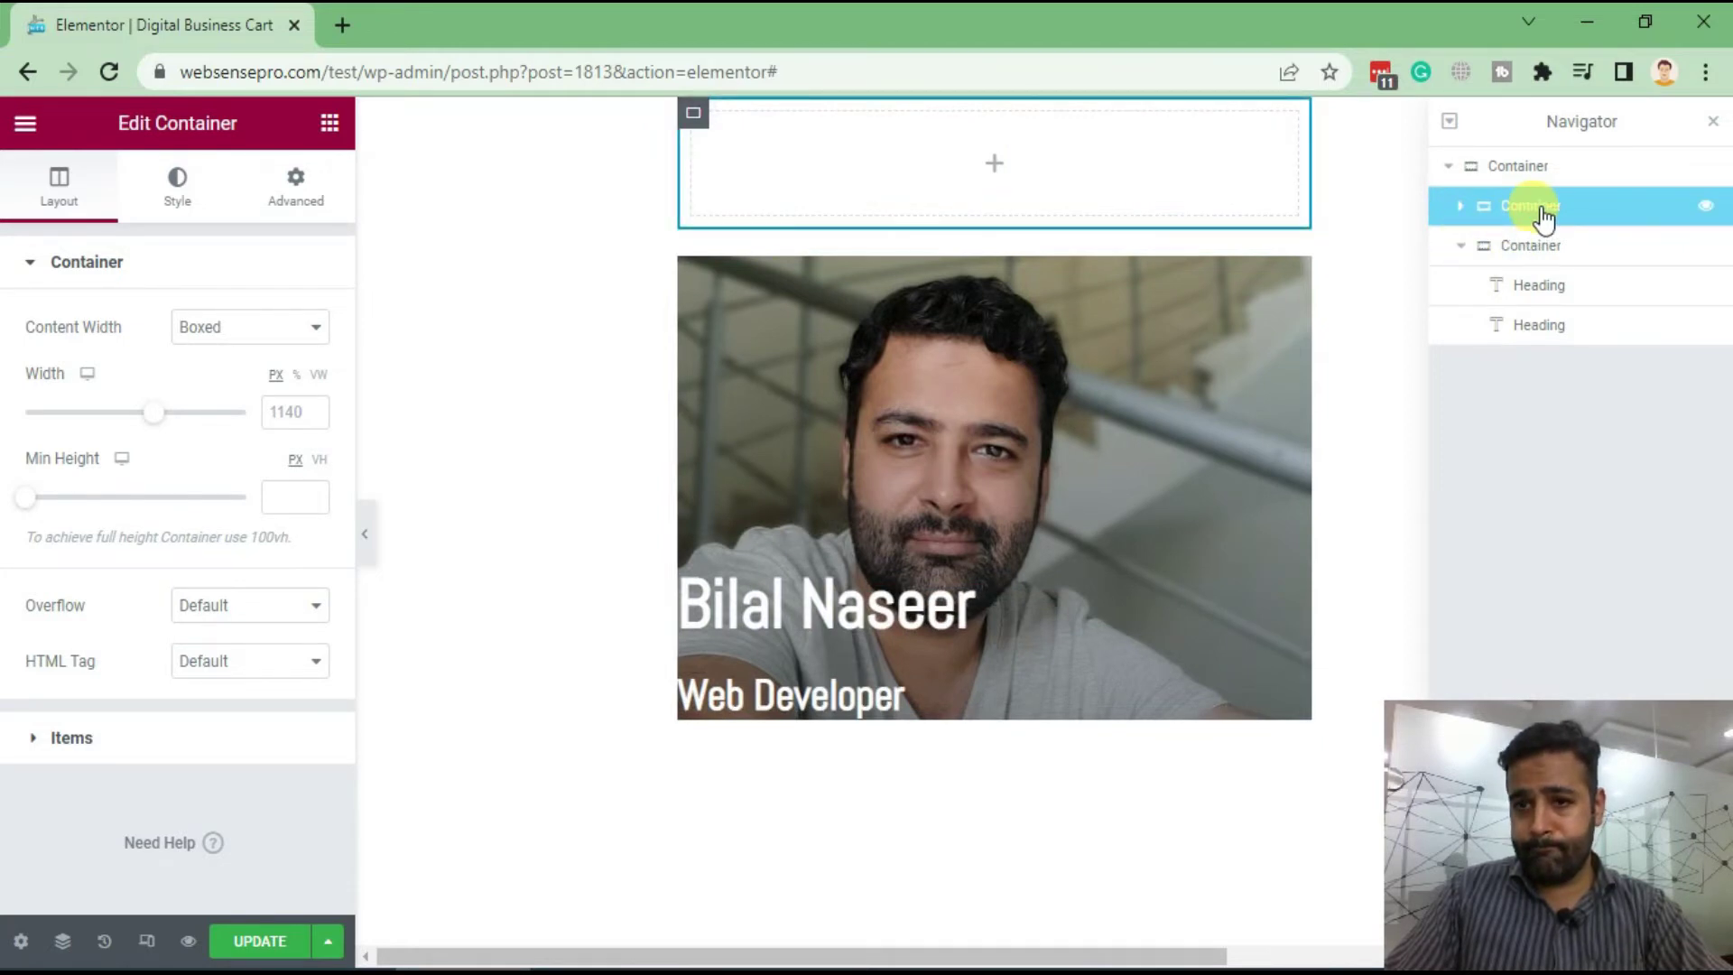
left_click(1460, 246)
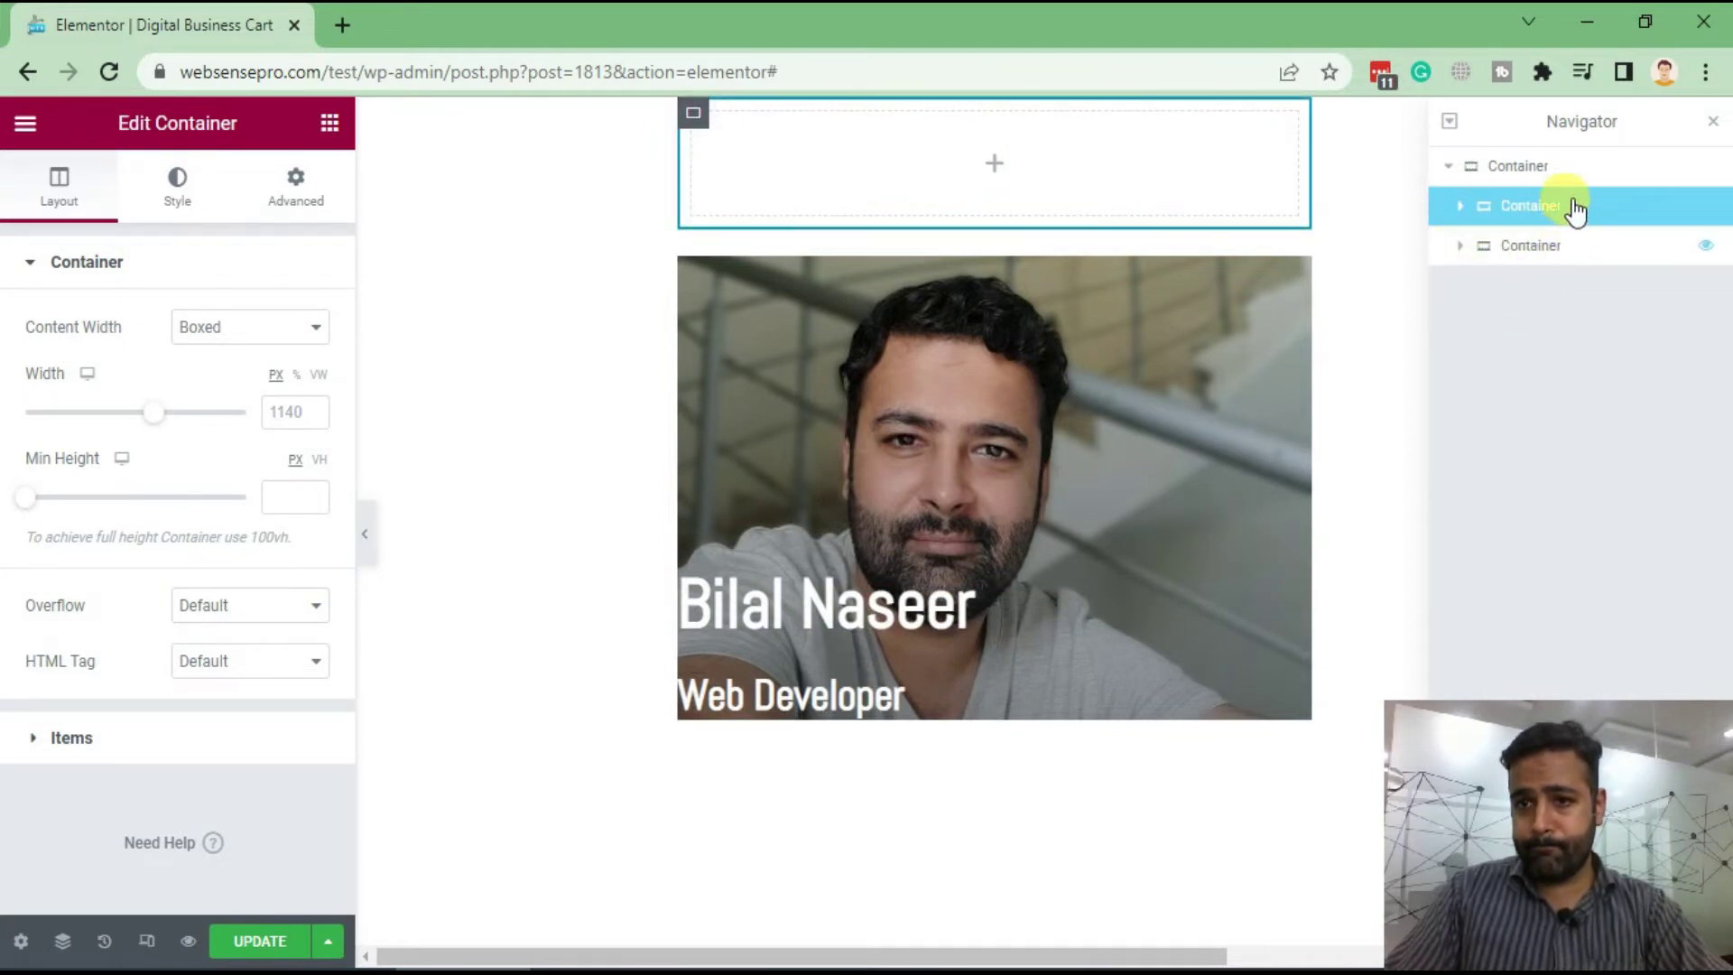
left_click_drag(1575, 209, 1594, 307)
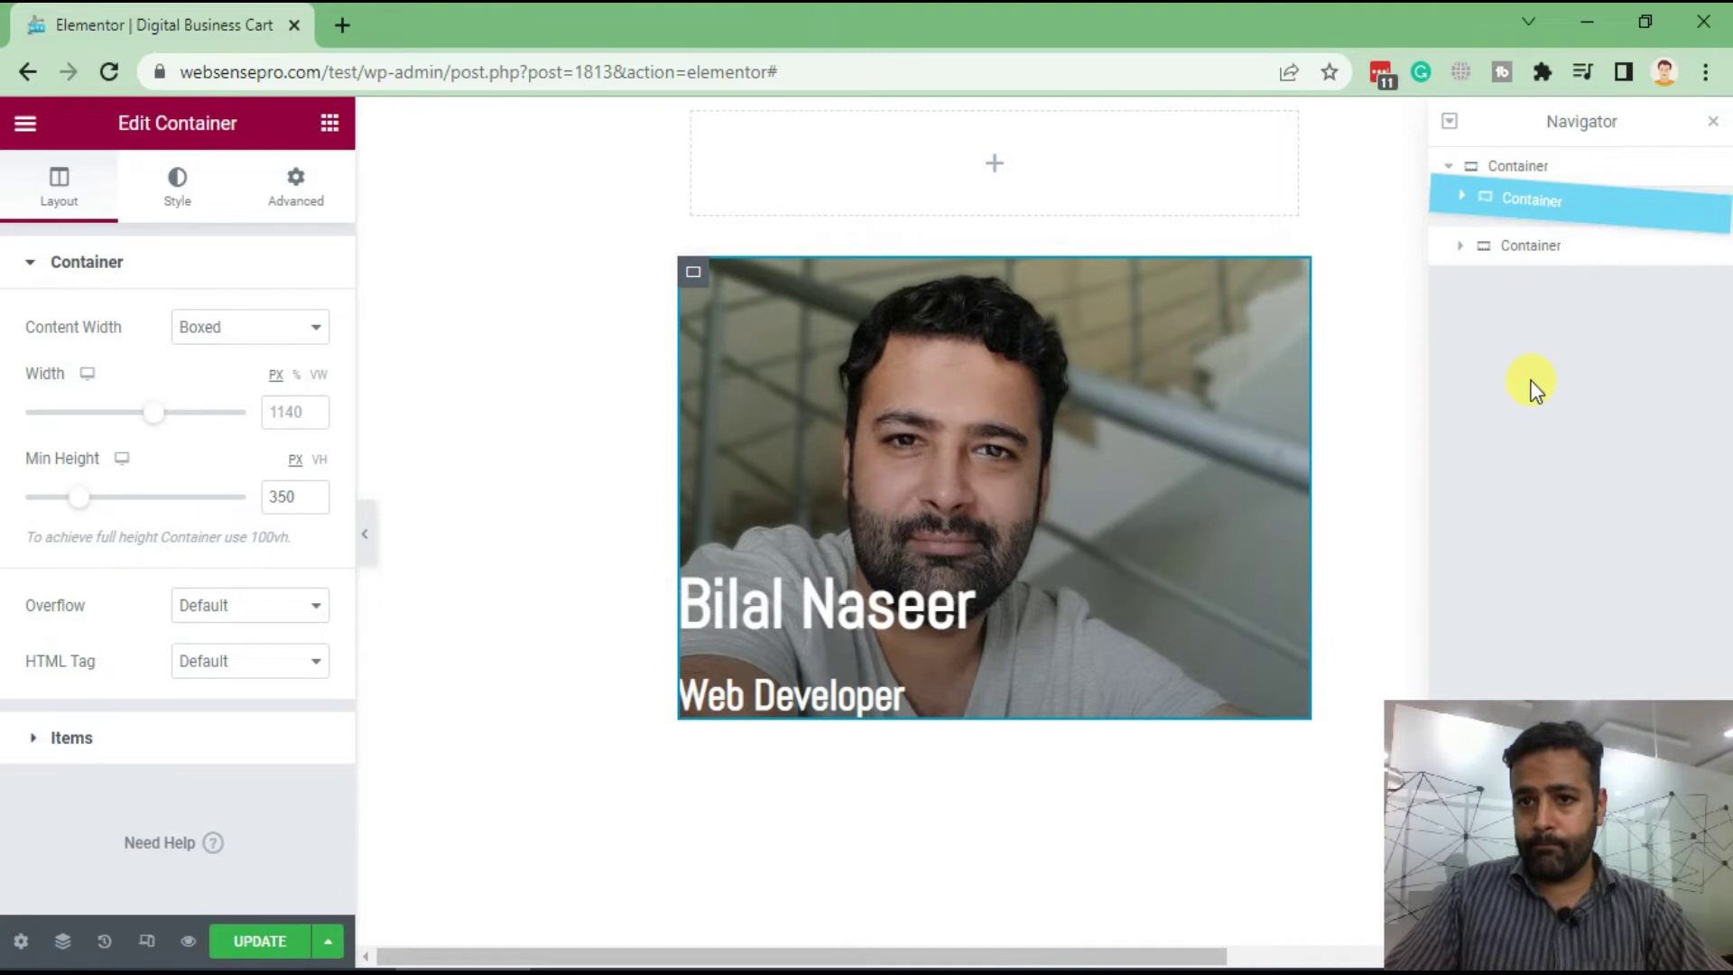
left_click_drag(1534, 387, 1529, 386)
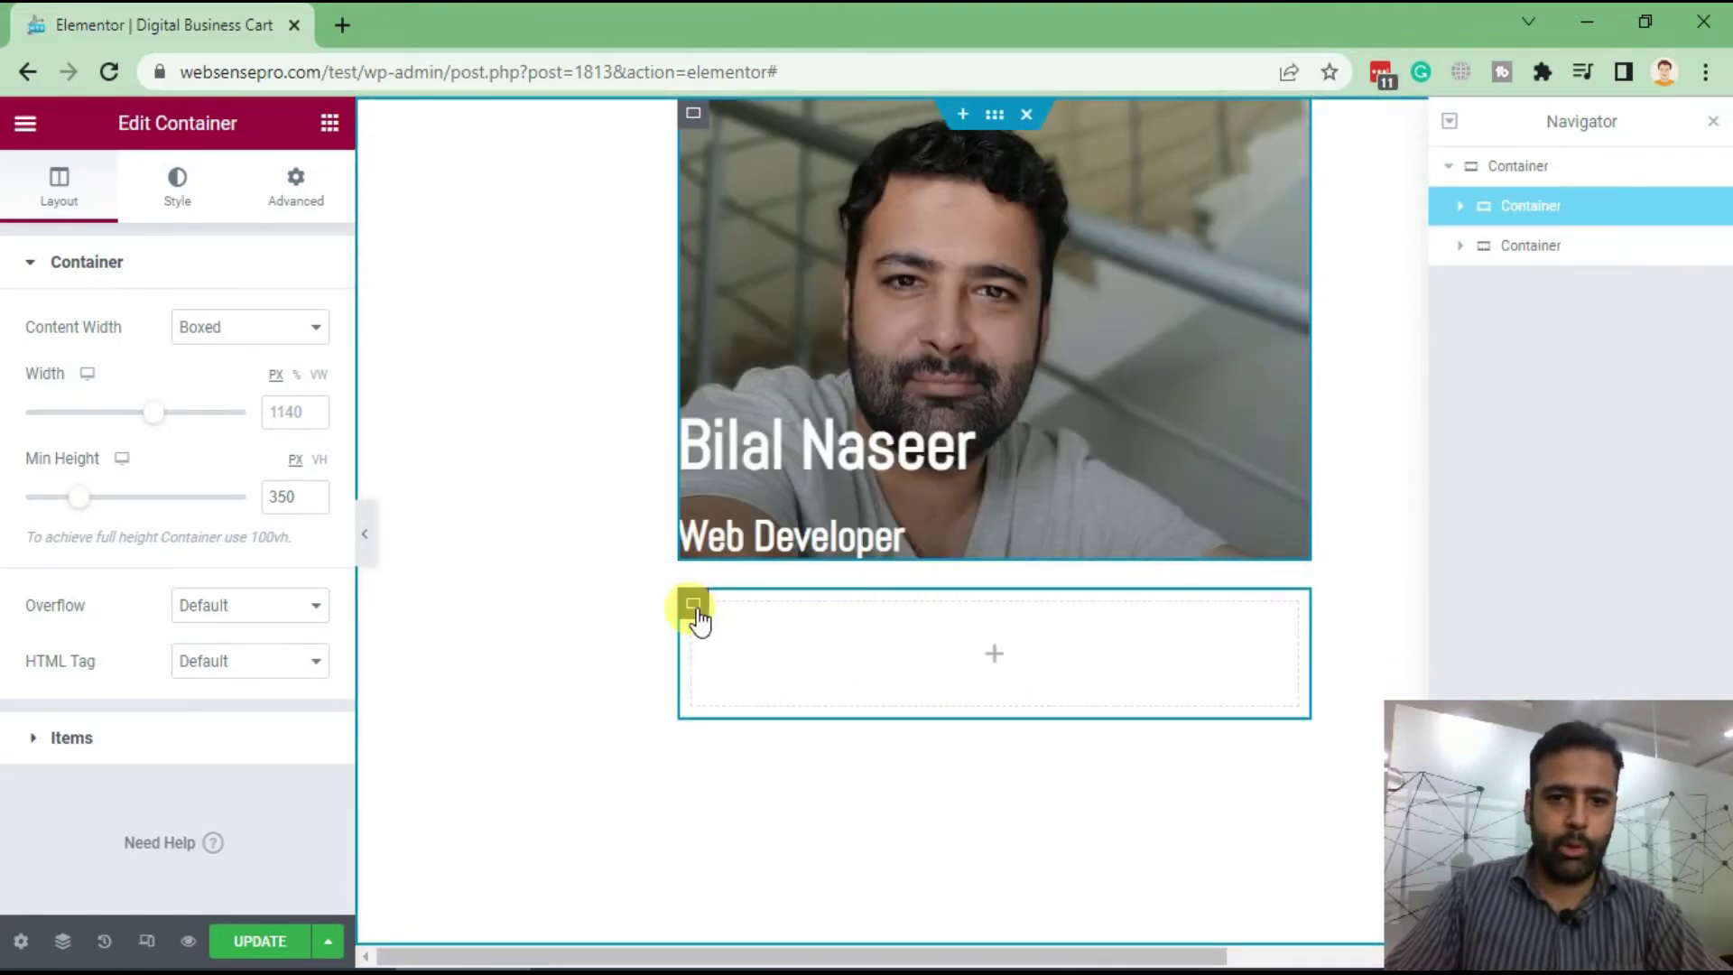
Give the outer card container a classic #1B1919 background colour
left_click(695, 612)
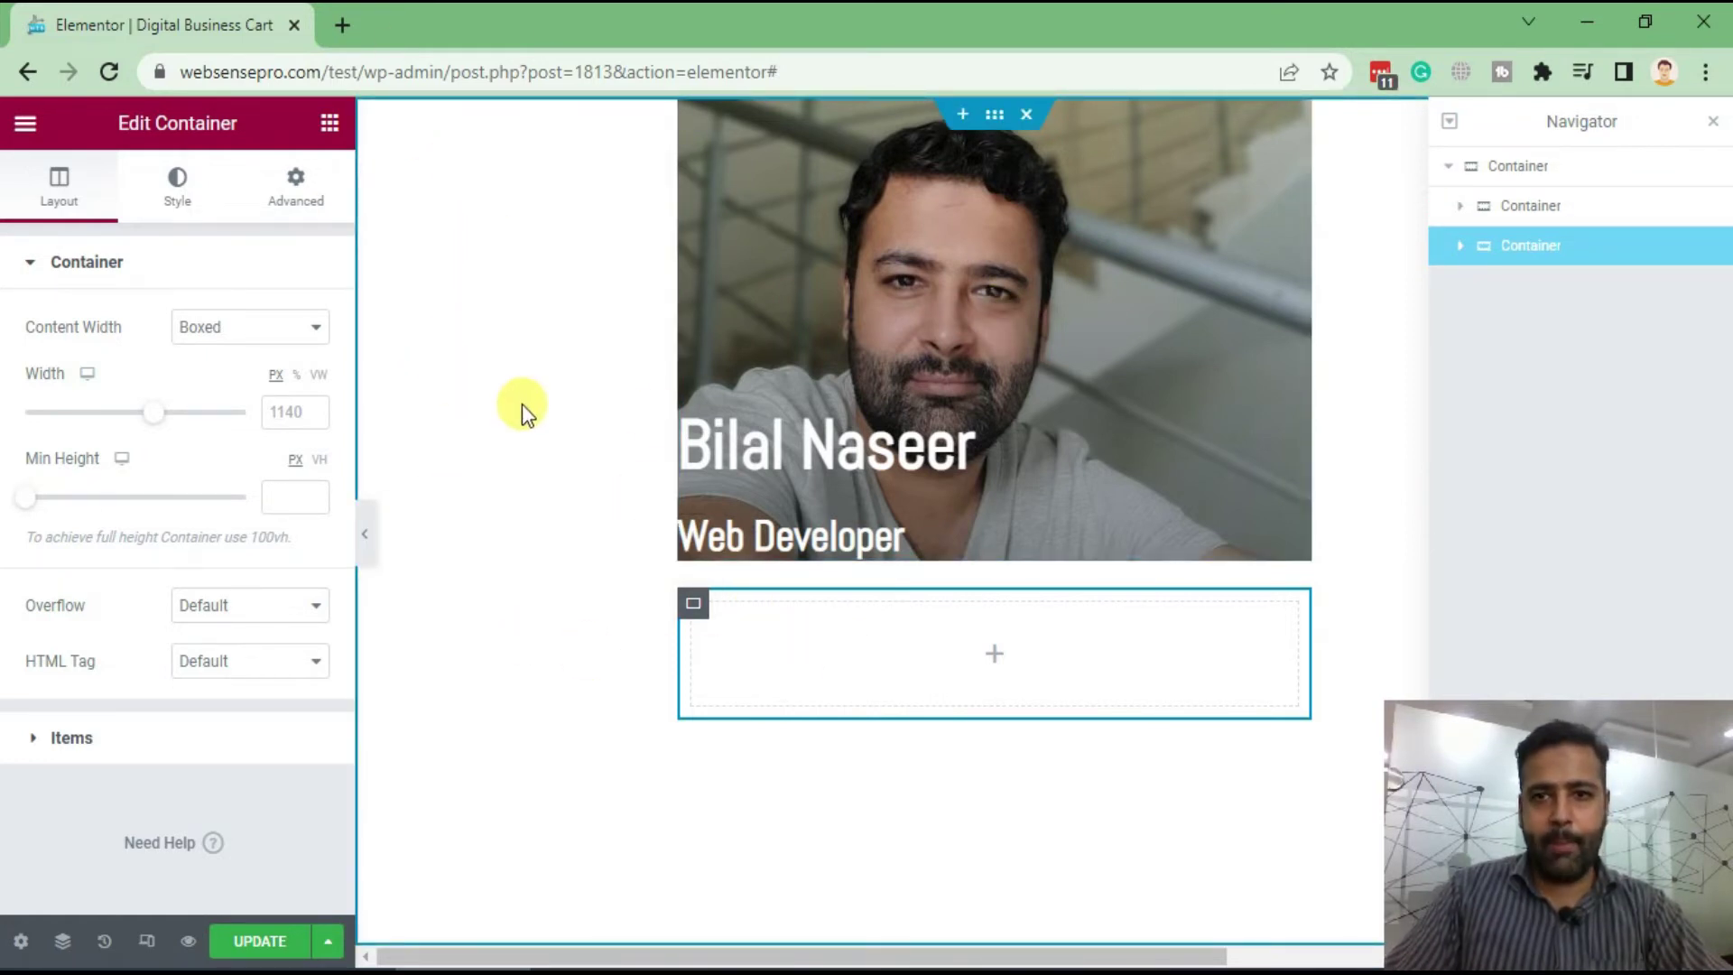
left_click(1526, 166)
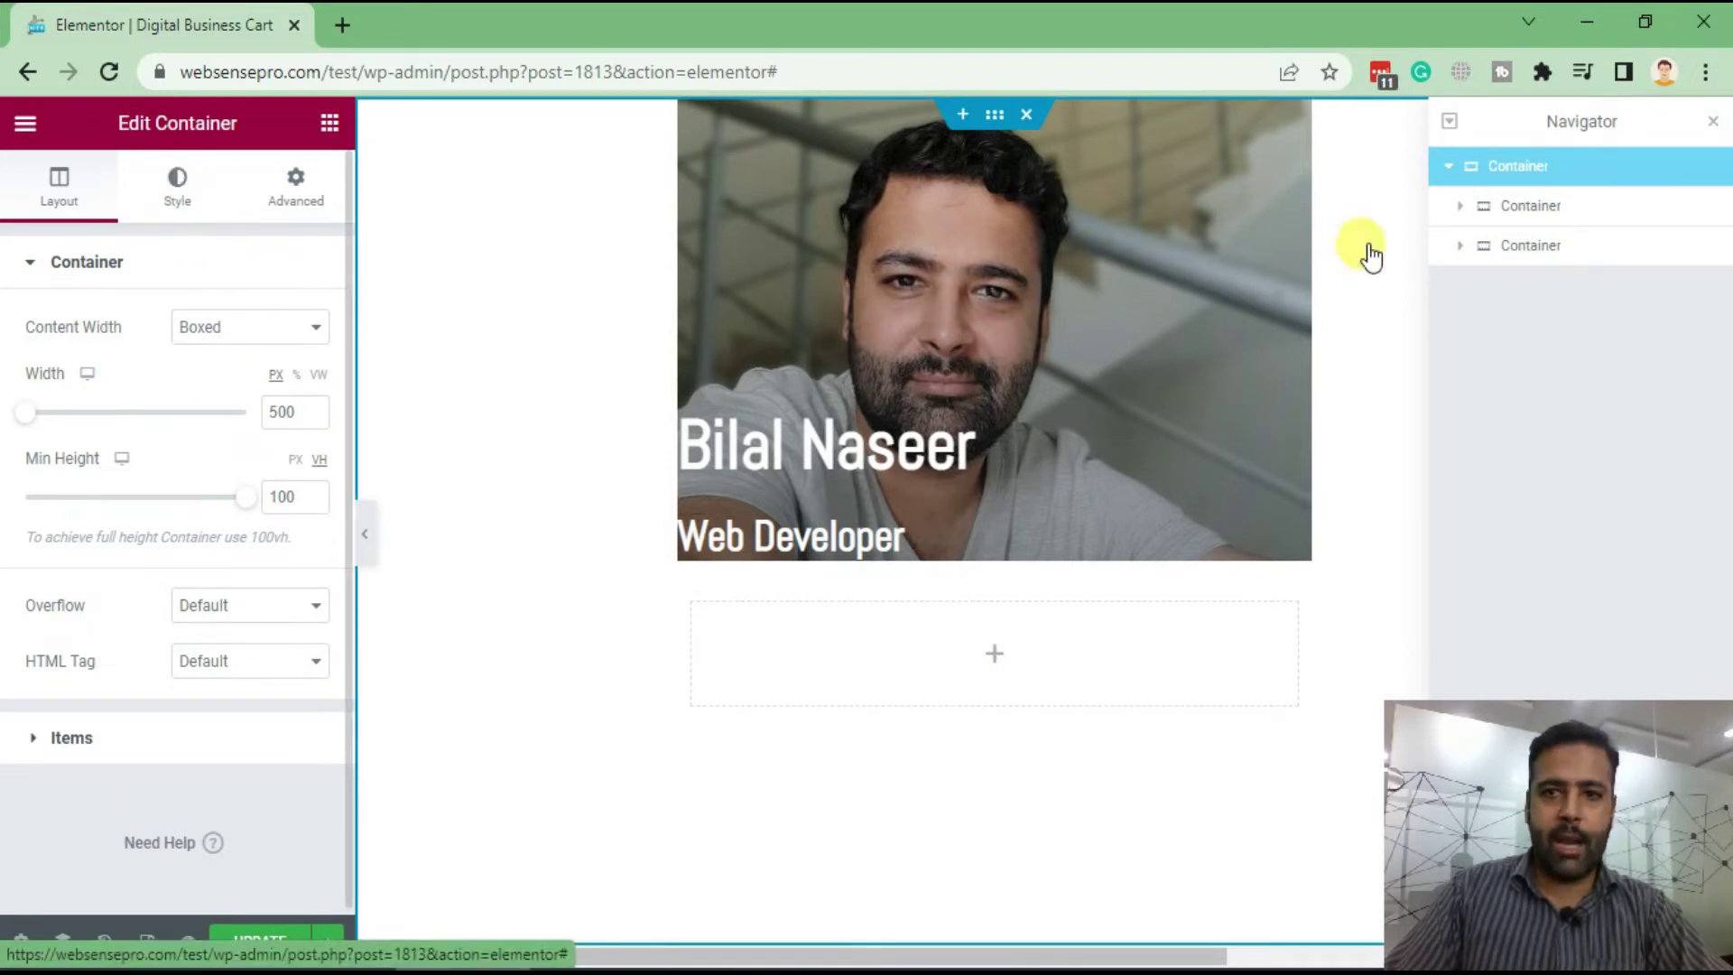
left_click(176, 185)
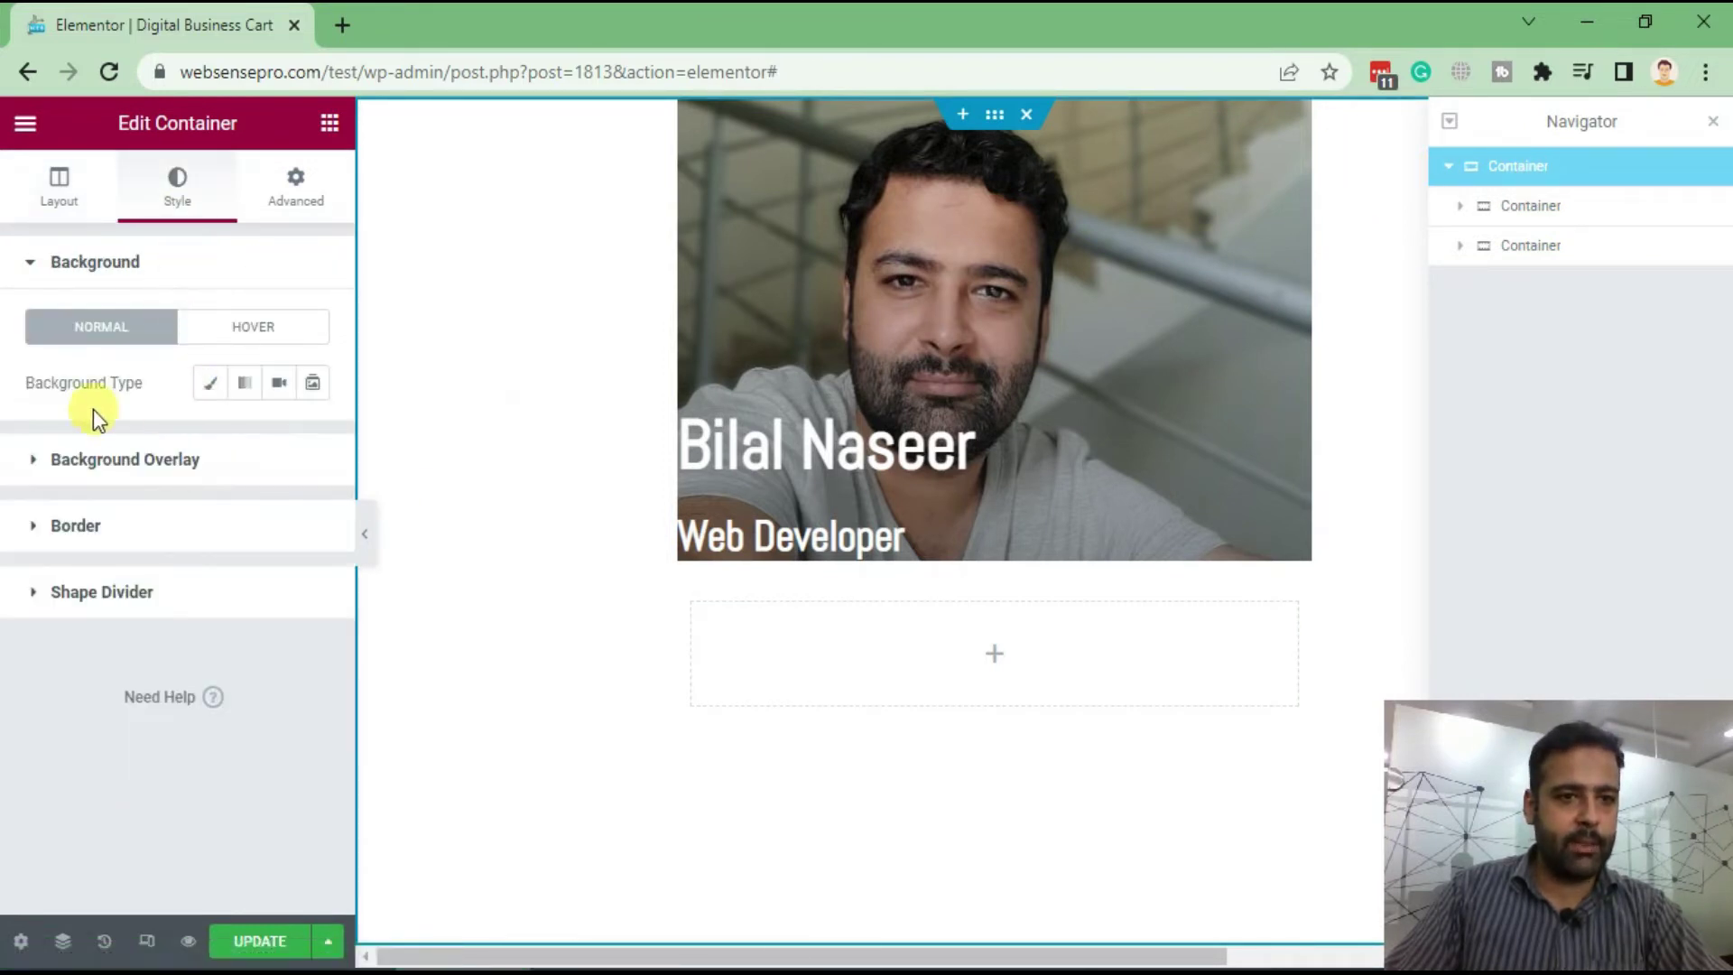
left_click(209, 382)
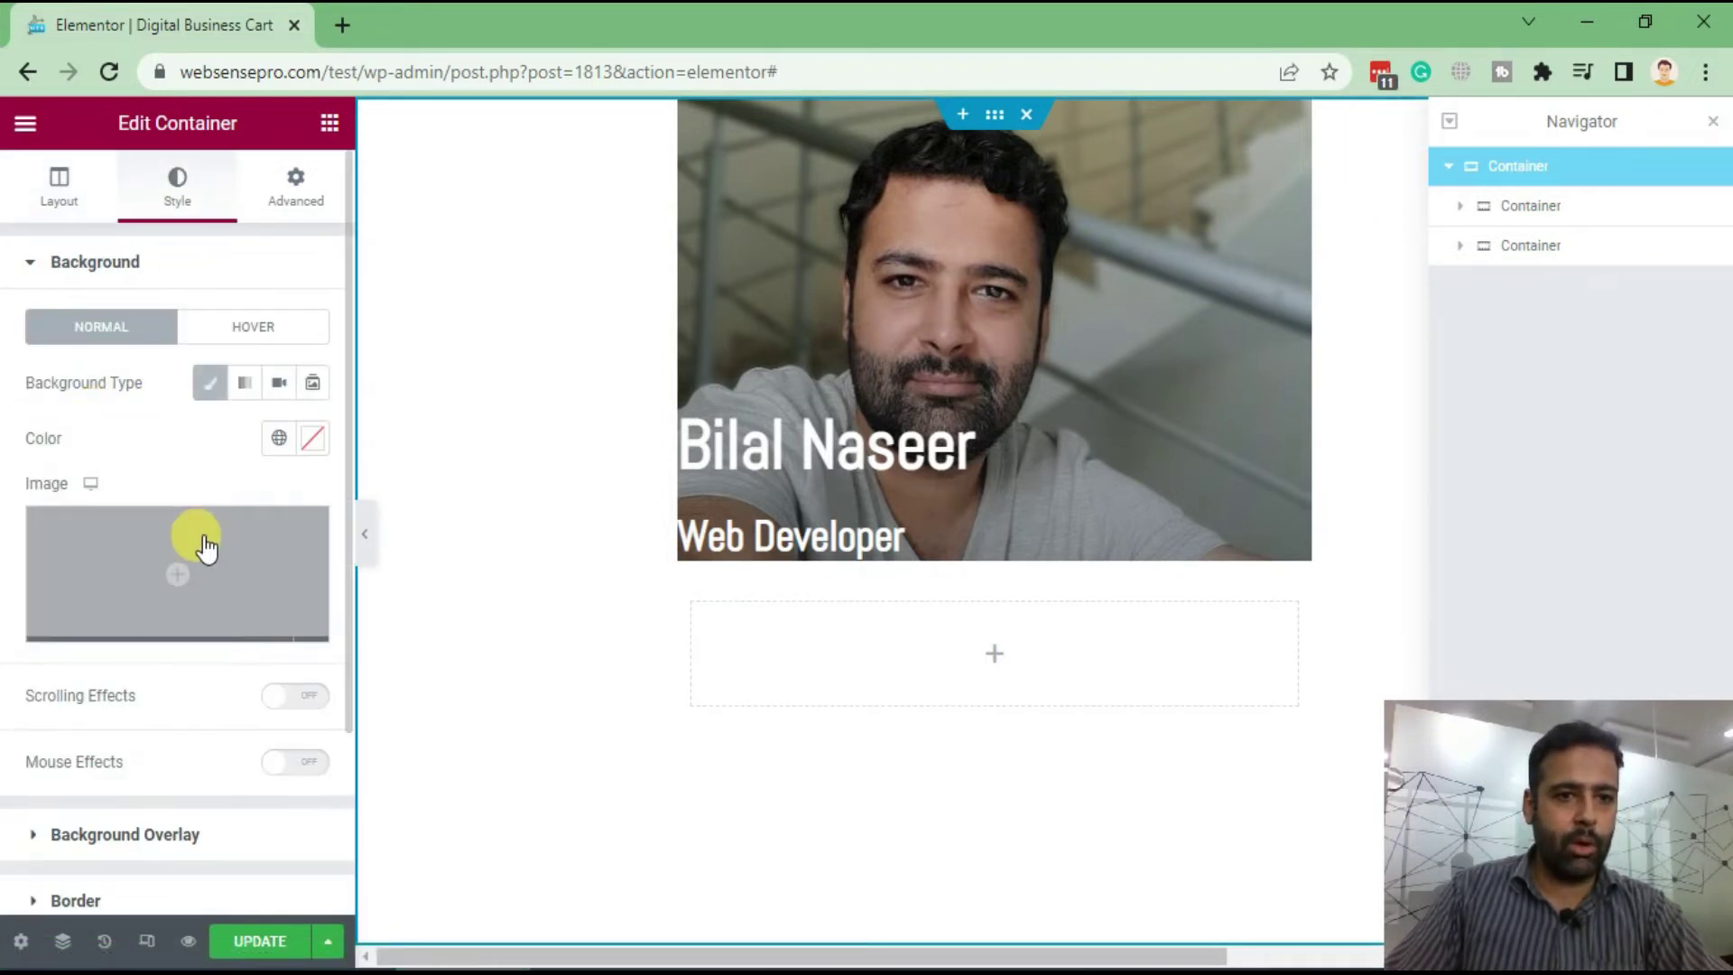
left_click(310, 444)
left_click(201, 716)
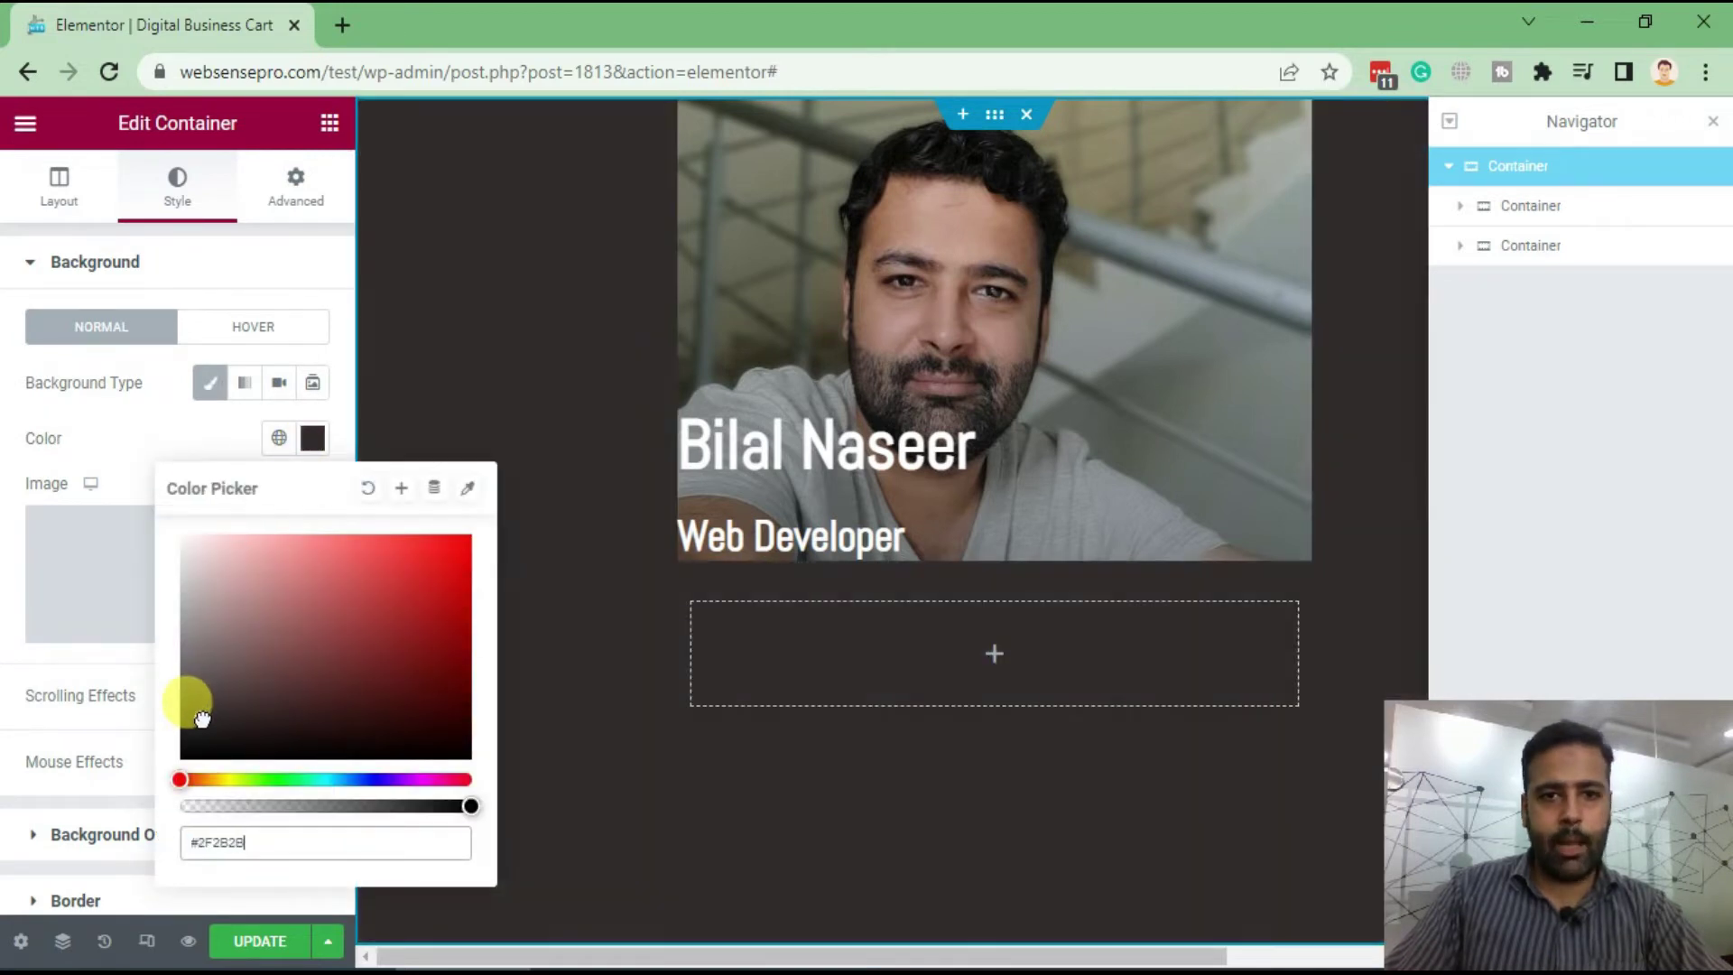
left_click(204, 736)
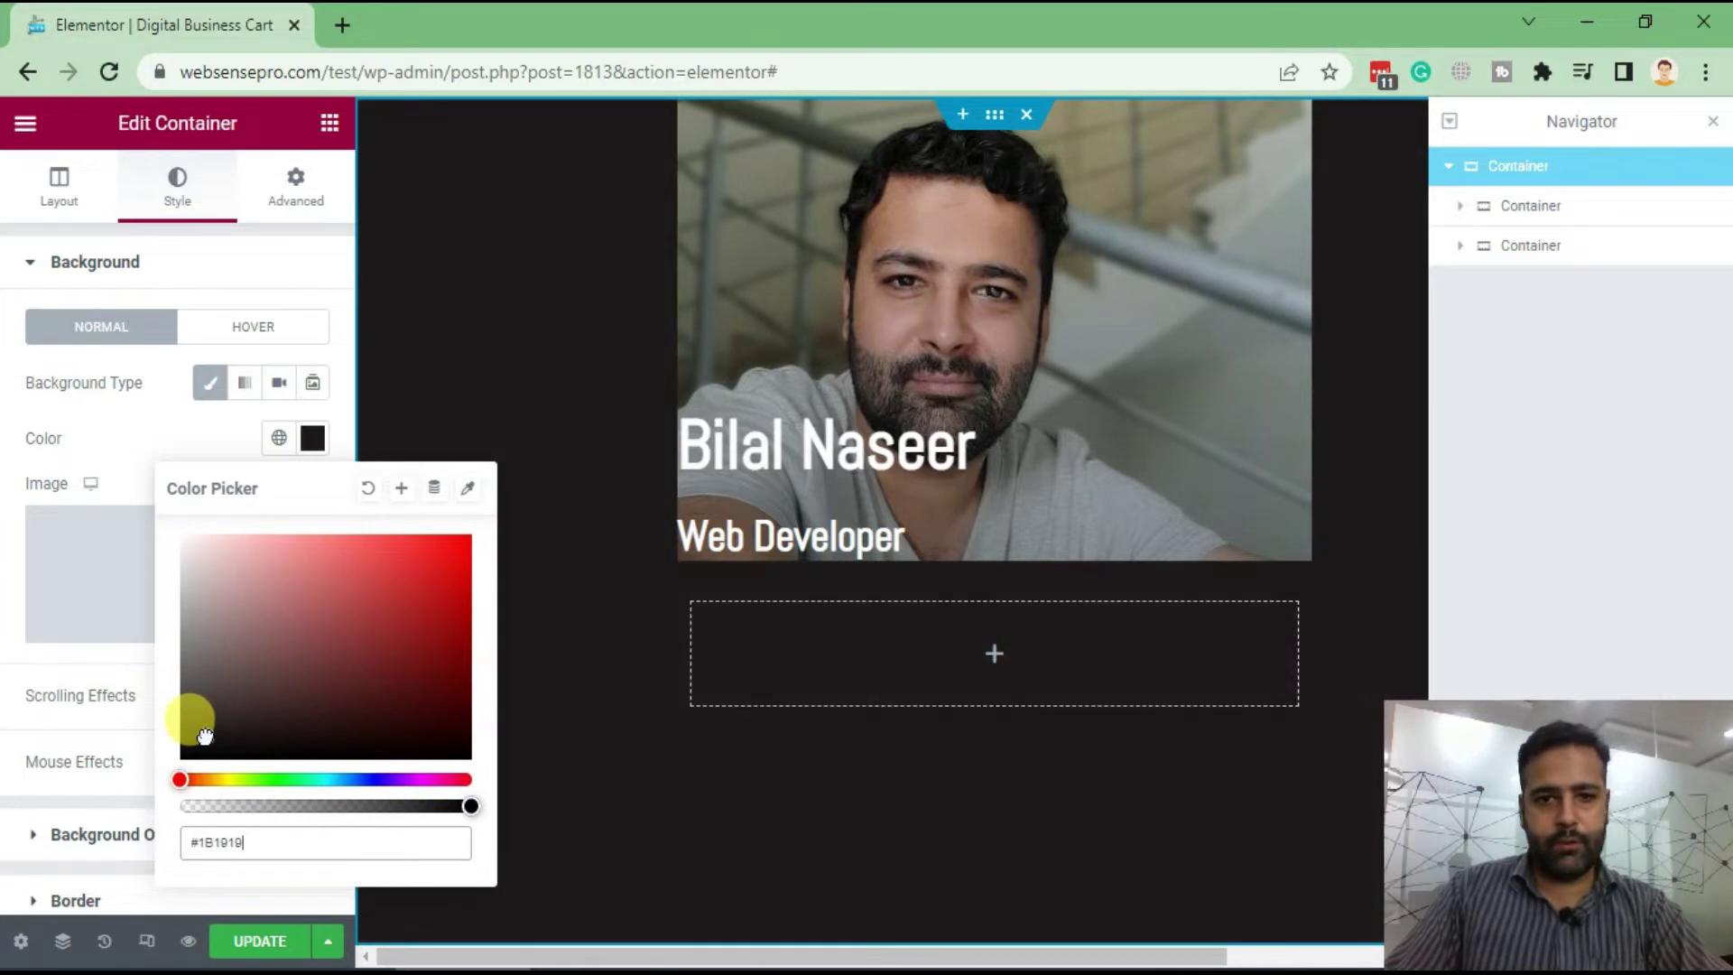
left_click(127, 423)
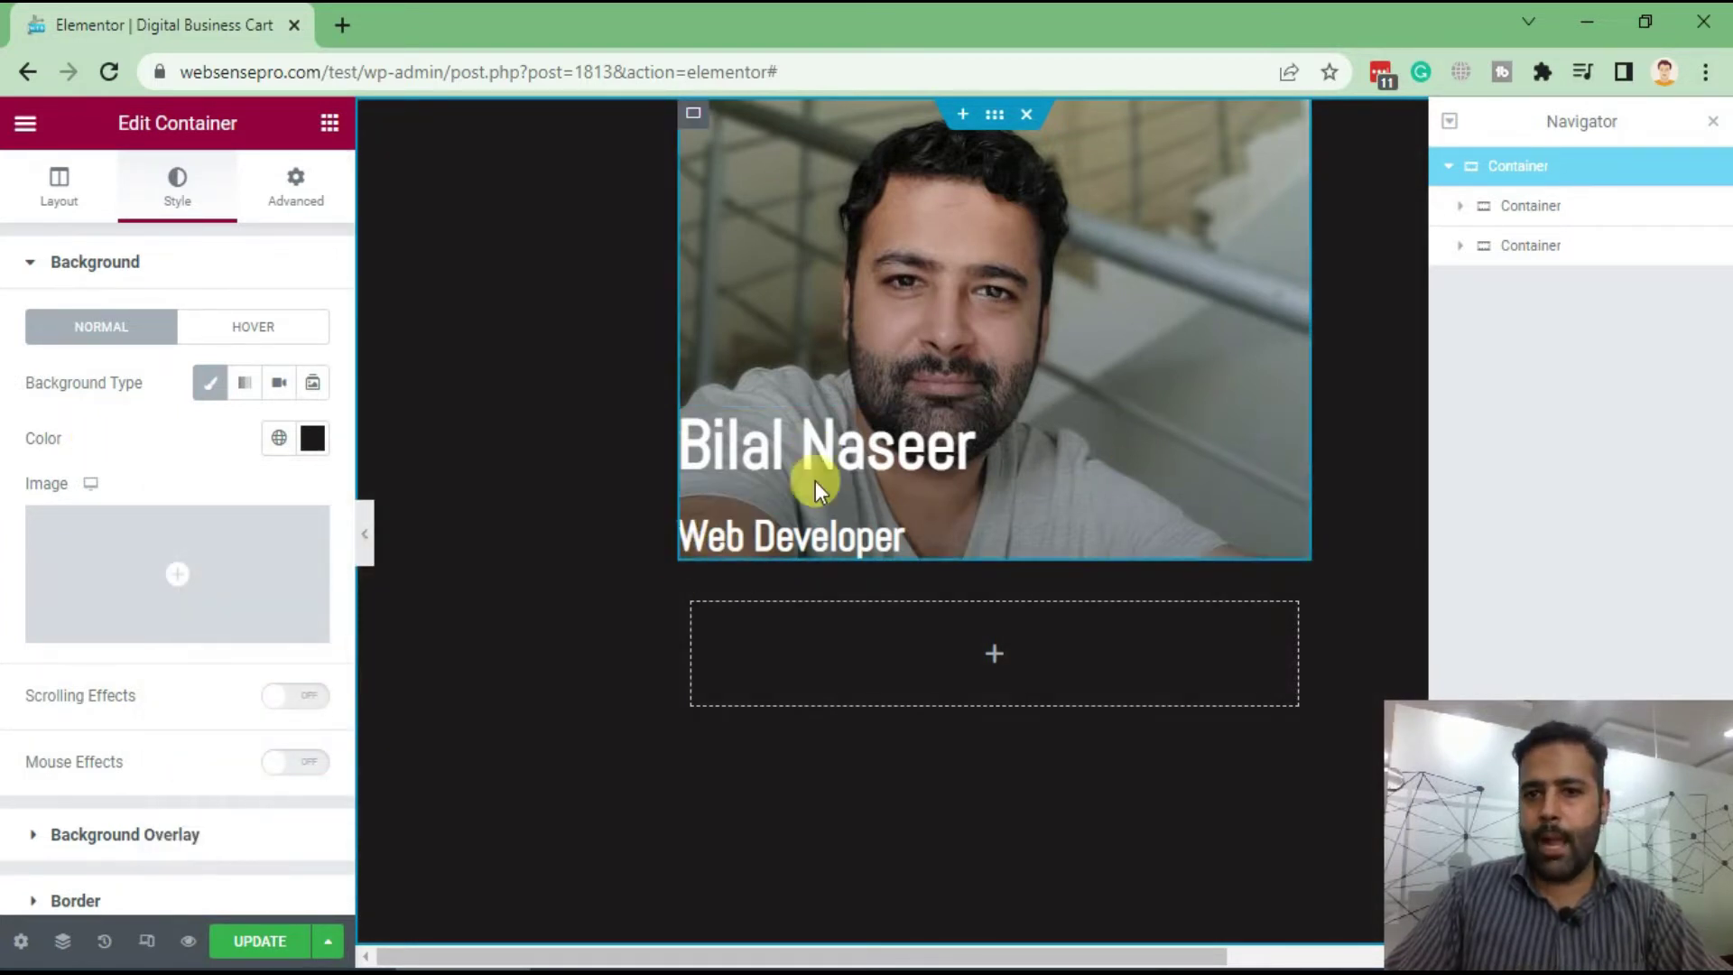
Set the portrait container's linked padding to 20 px in the Advanced tab
left_click(1553, 210)
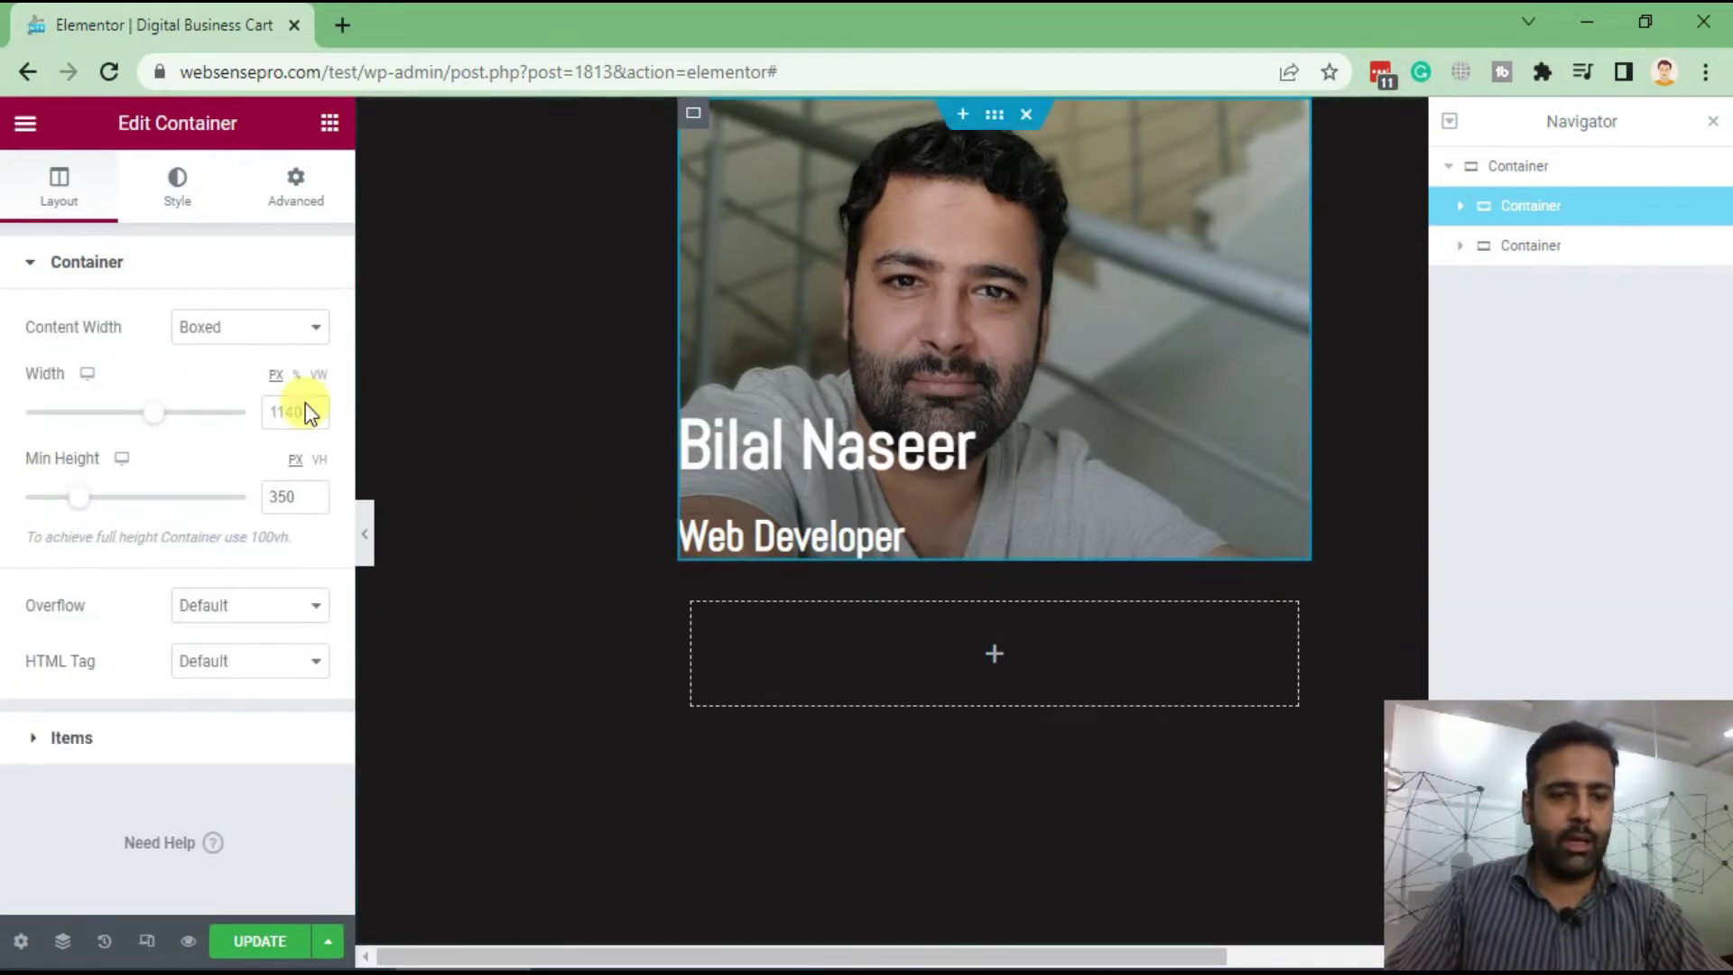
left_click(311, 204)
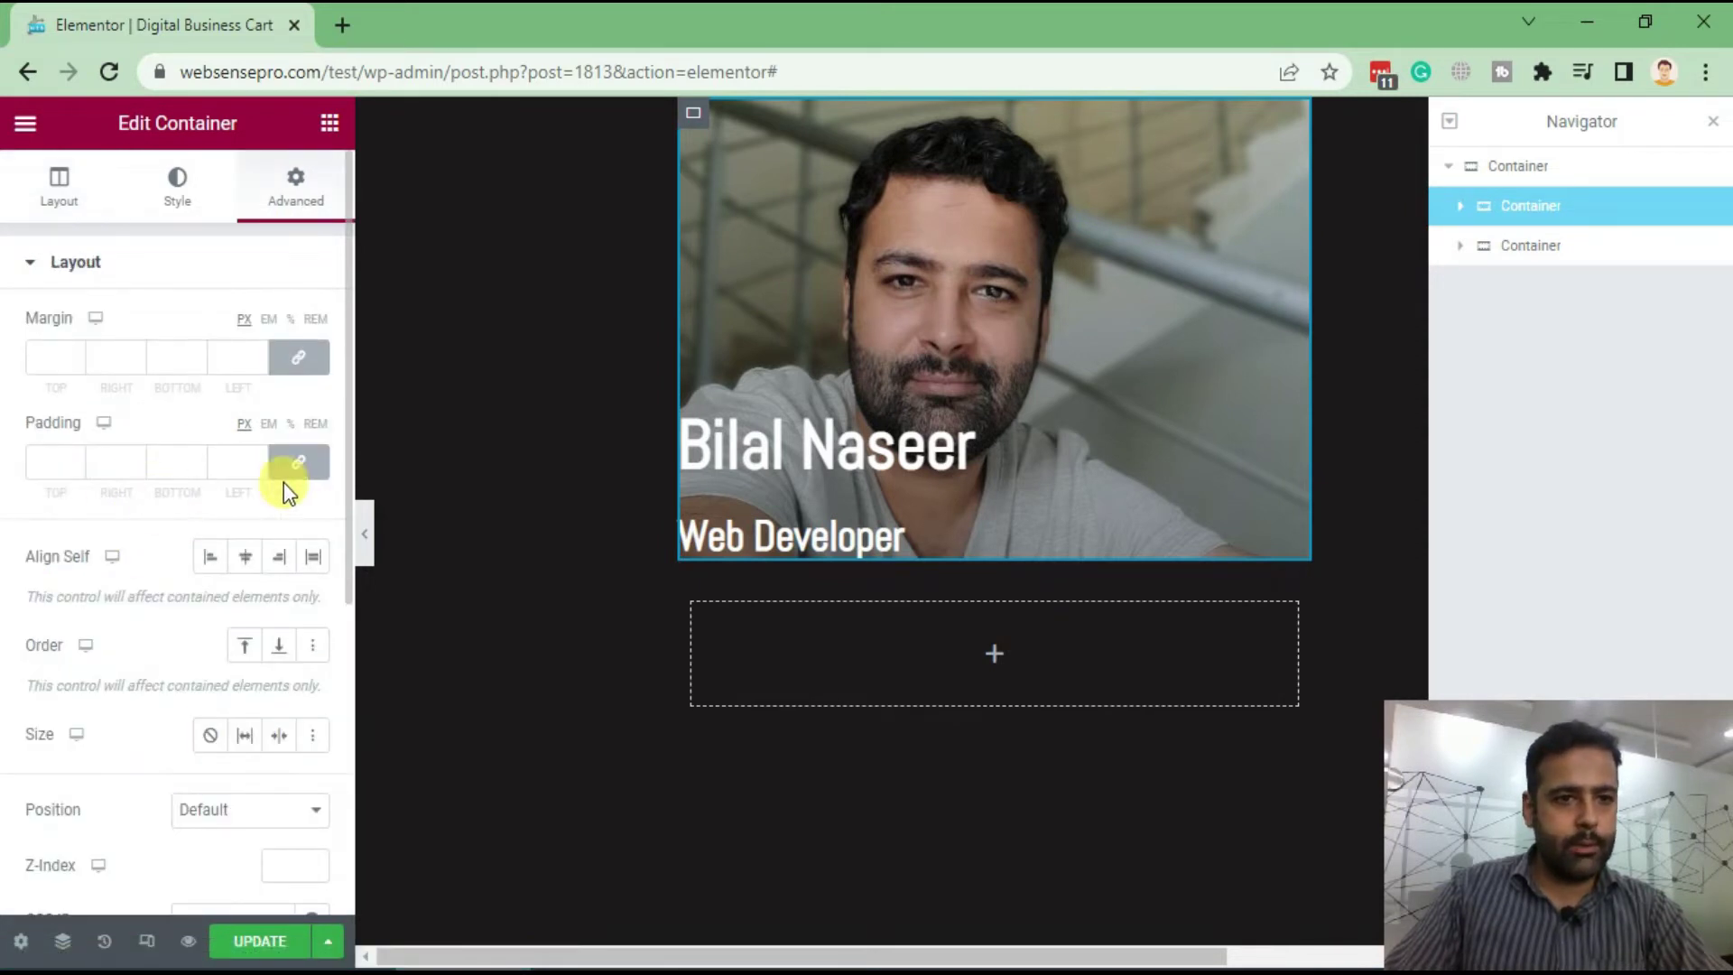
left_click(37, 466)
type("40")
key("BackSpace")
key("BackSpace")
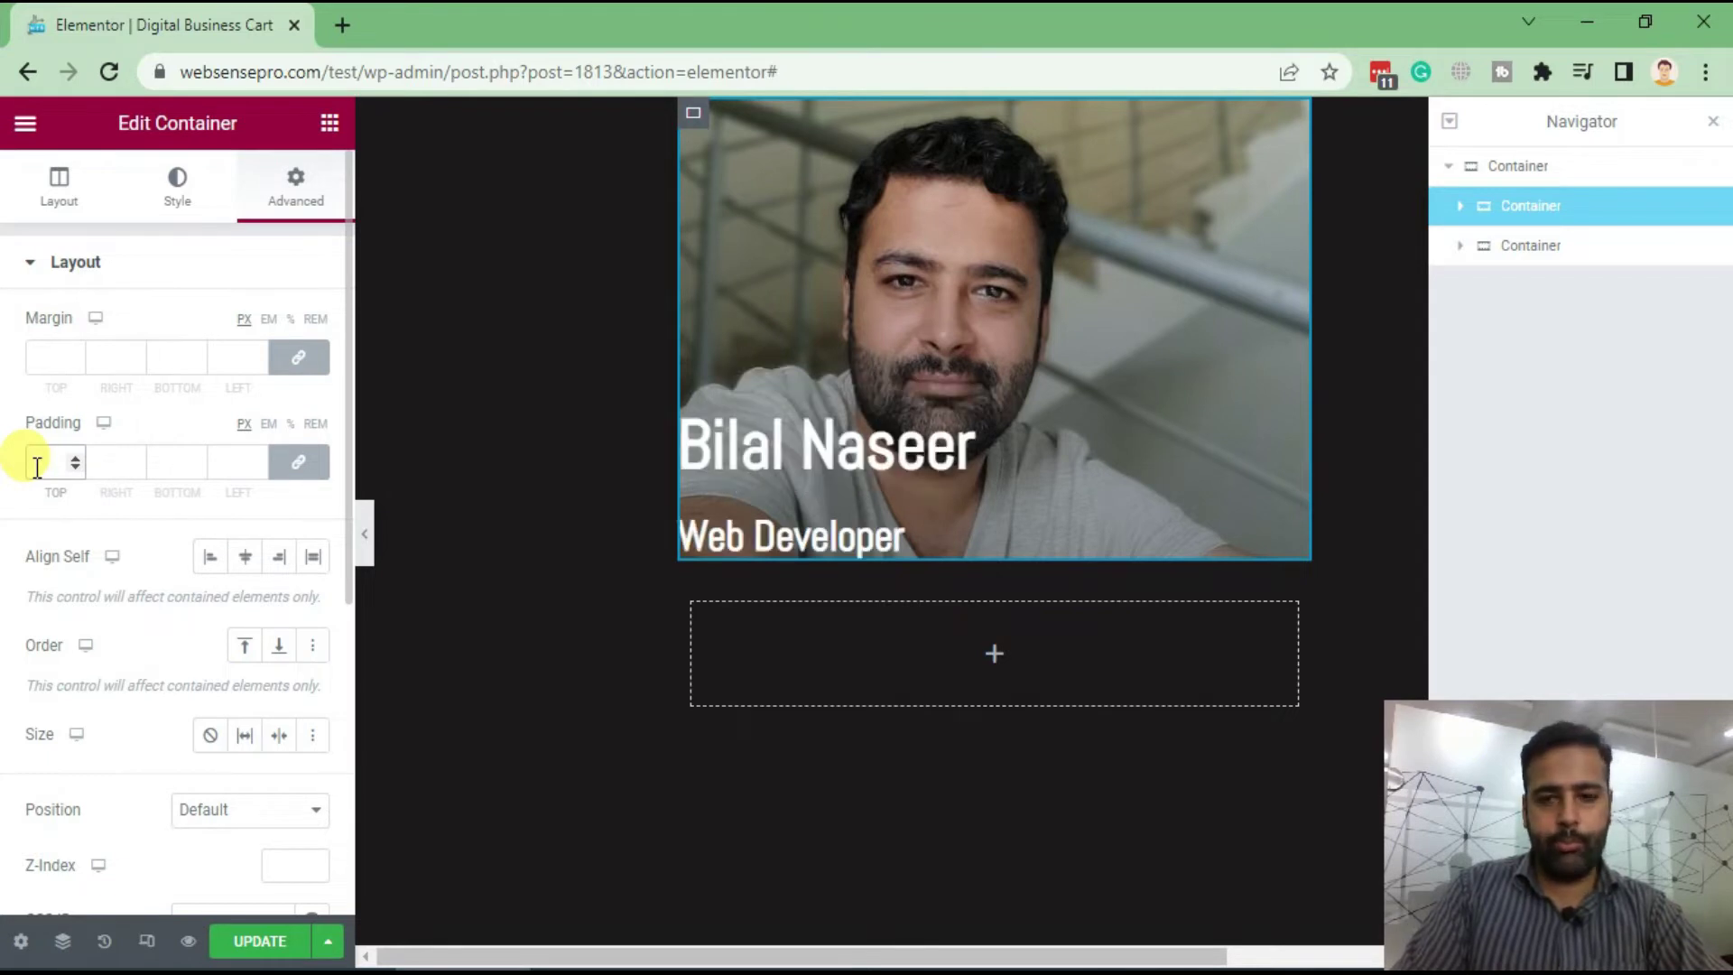
type("20")
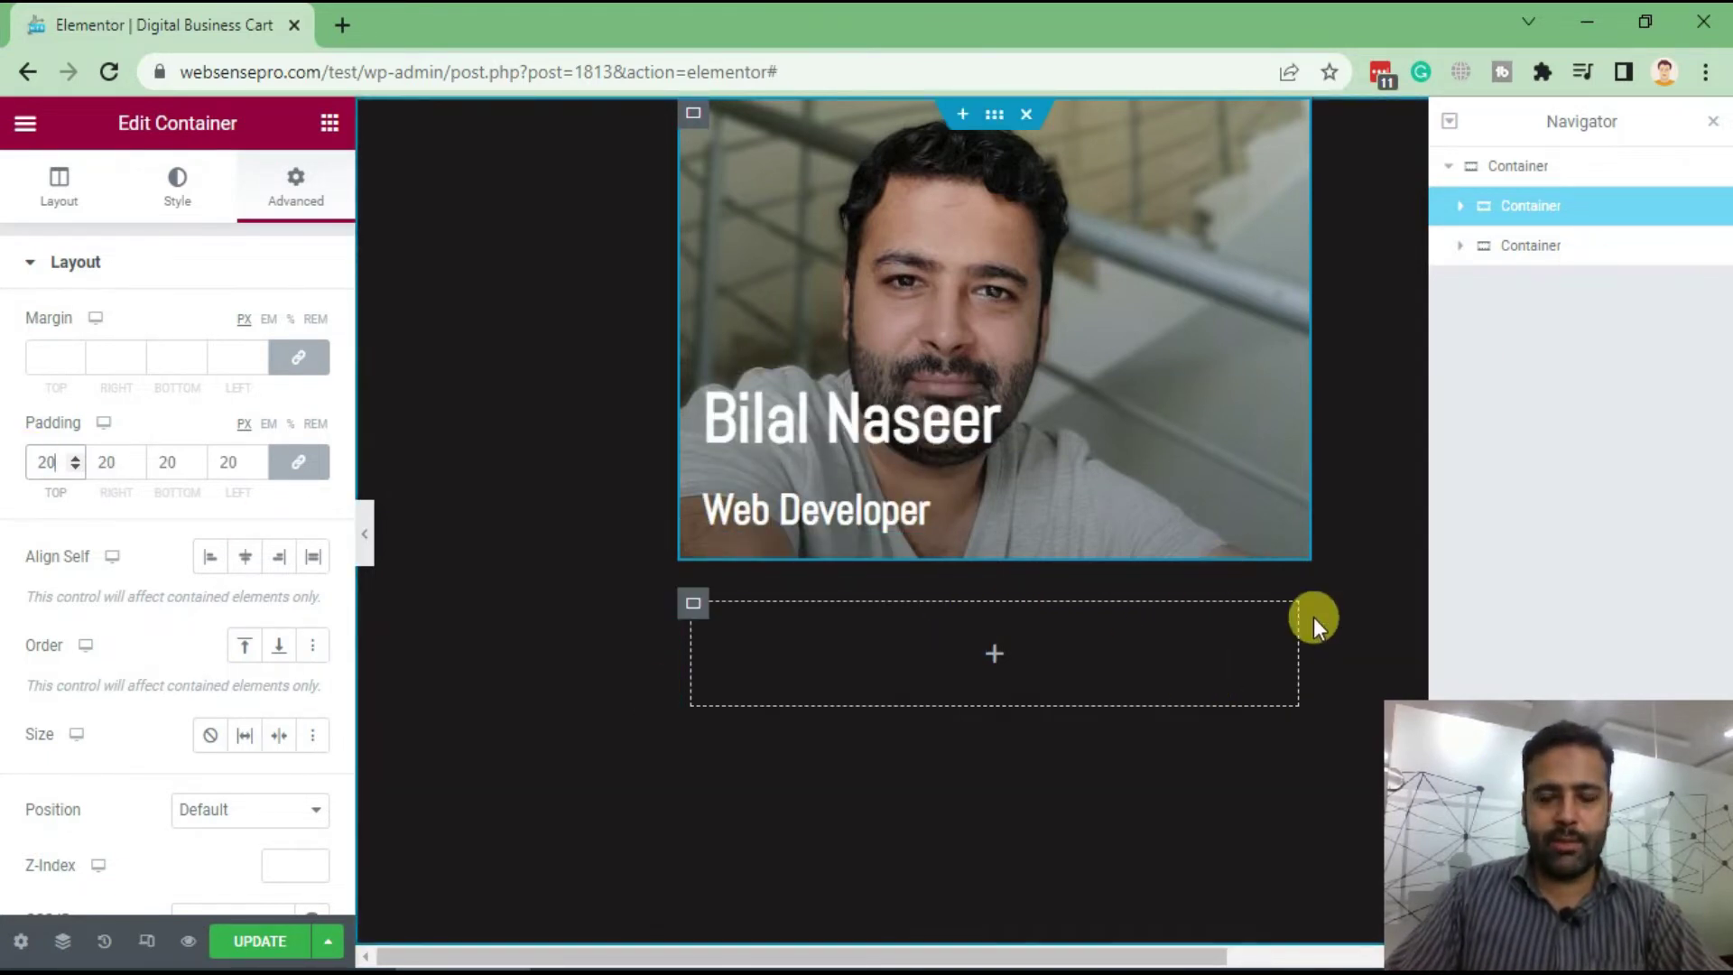
Unlink the empty lower container's margins and enter -10 as its top margin
left_click(1546, 287)
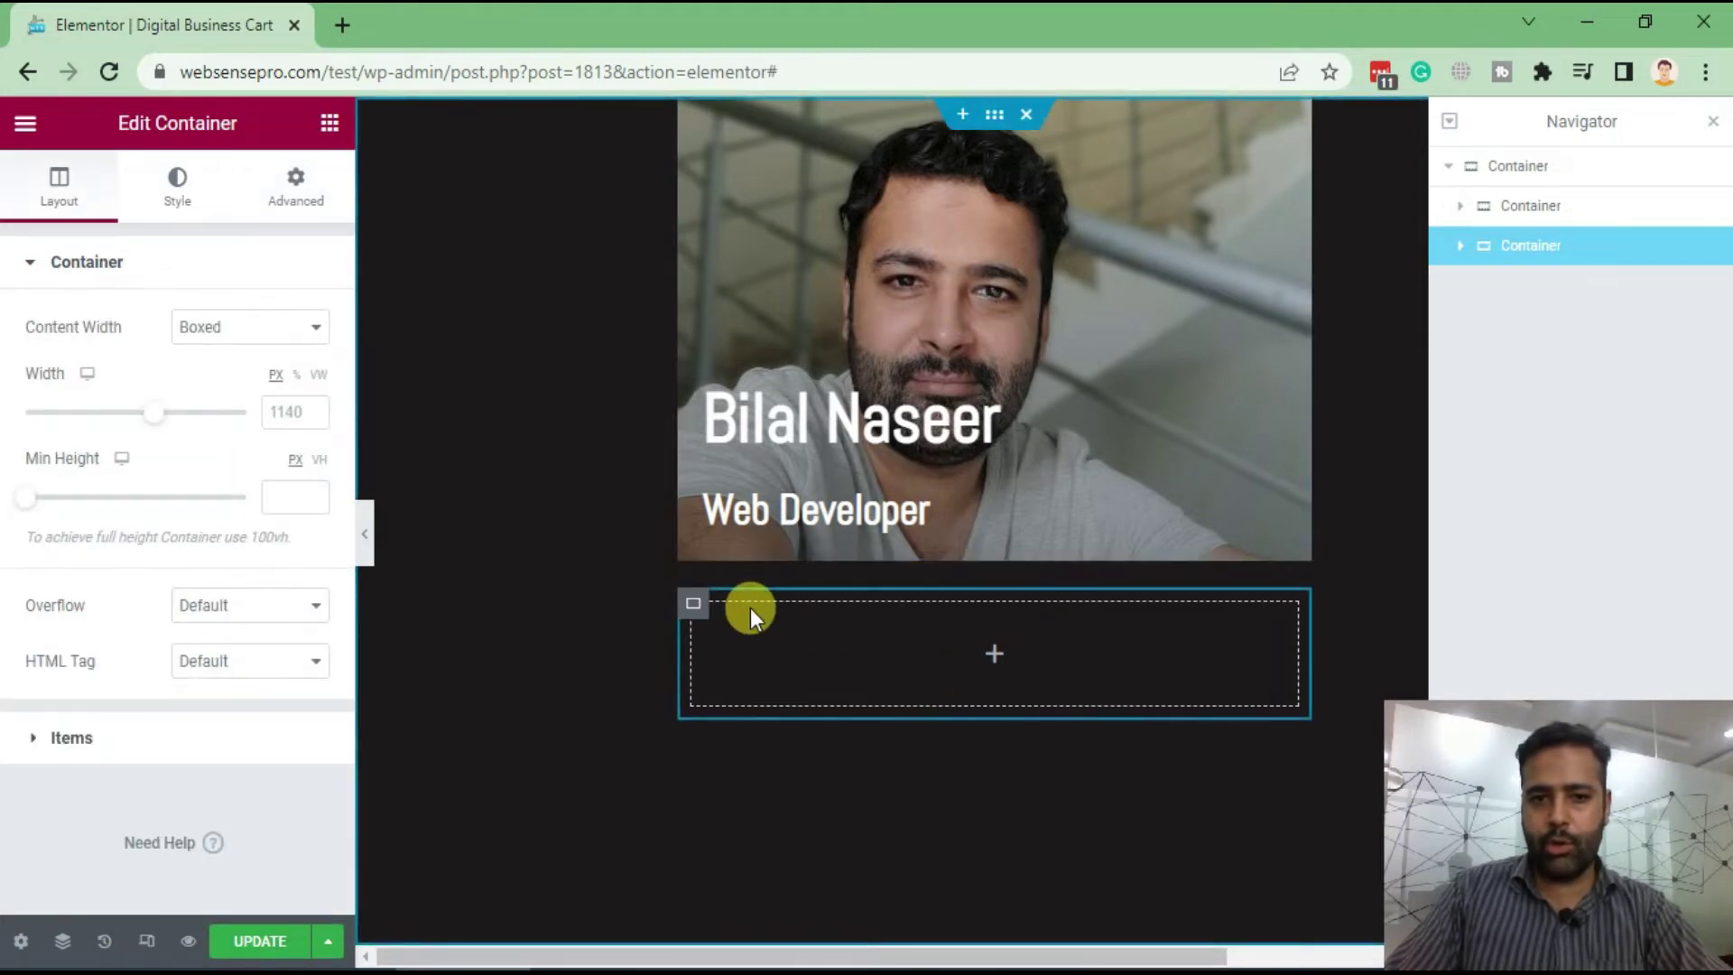
left_click(313, 208)
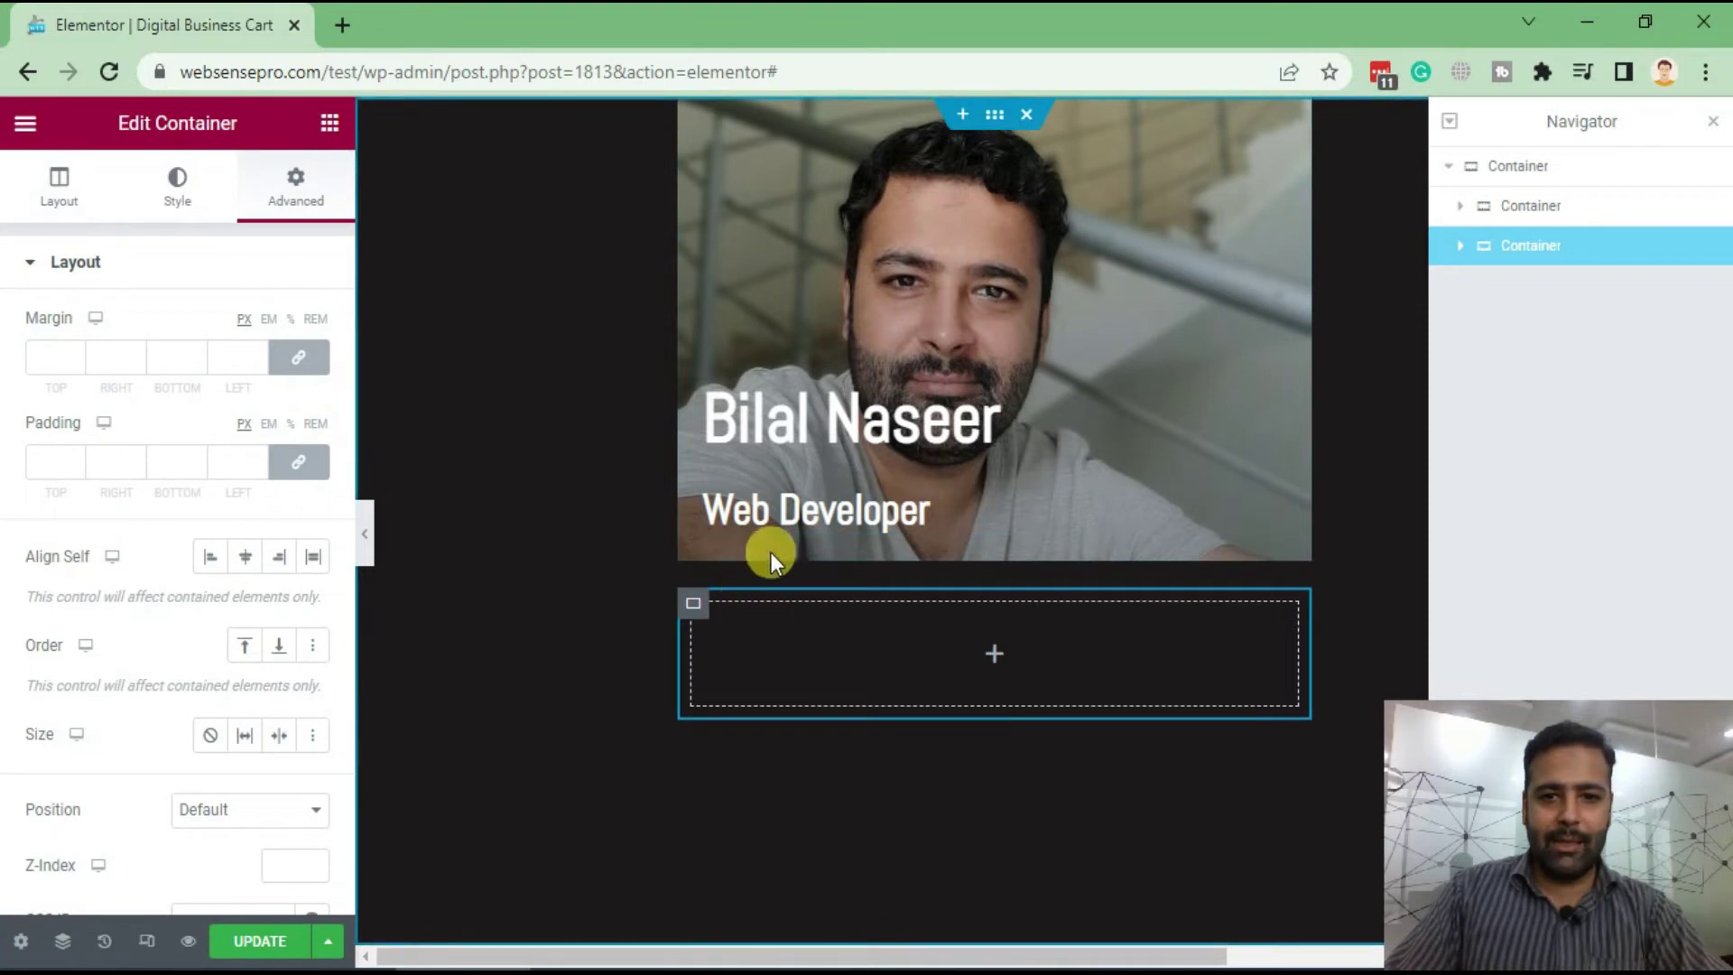
left_click(298, 361)
double_click(47, 358)
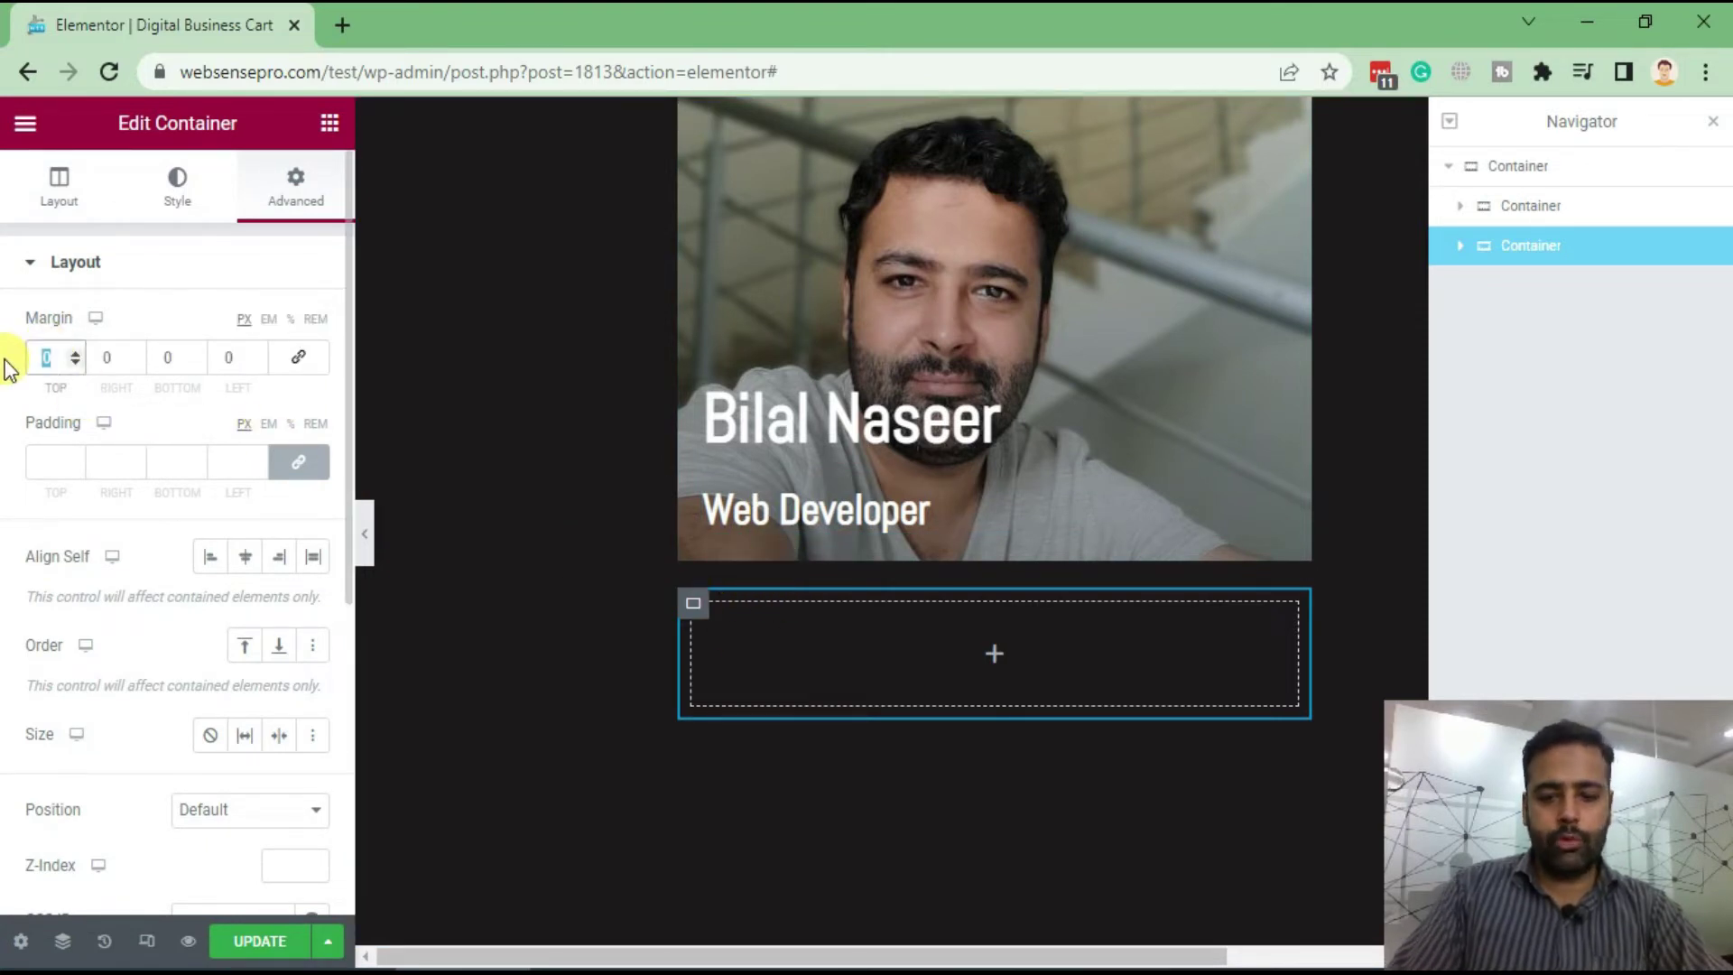
type("-1")
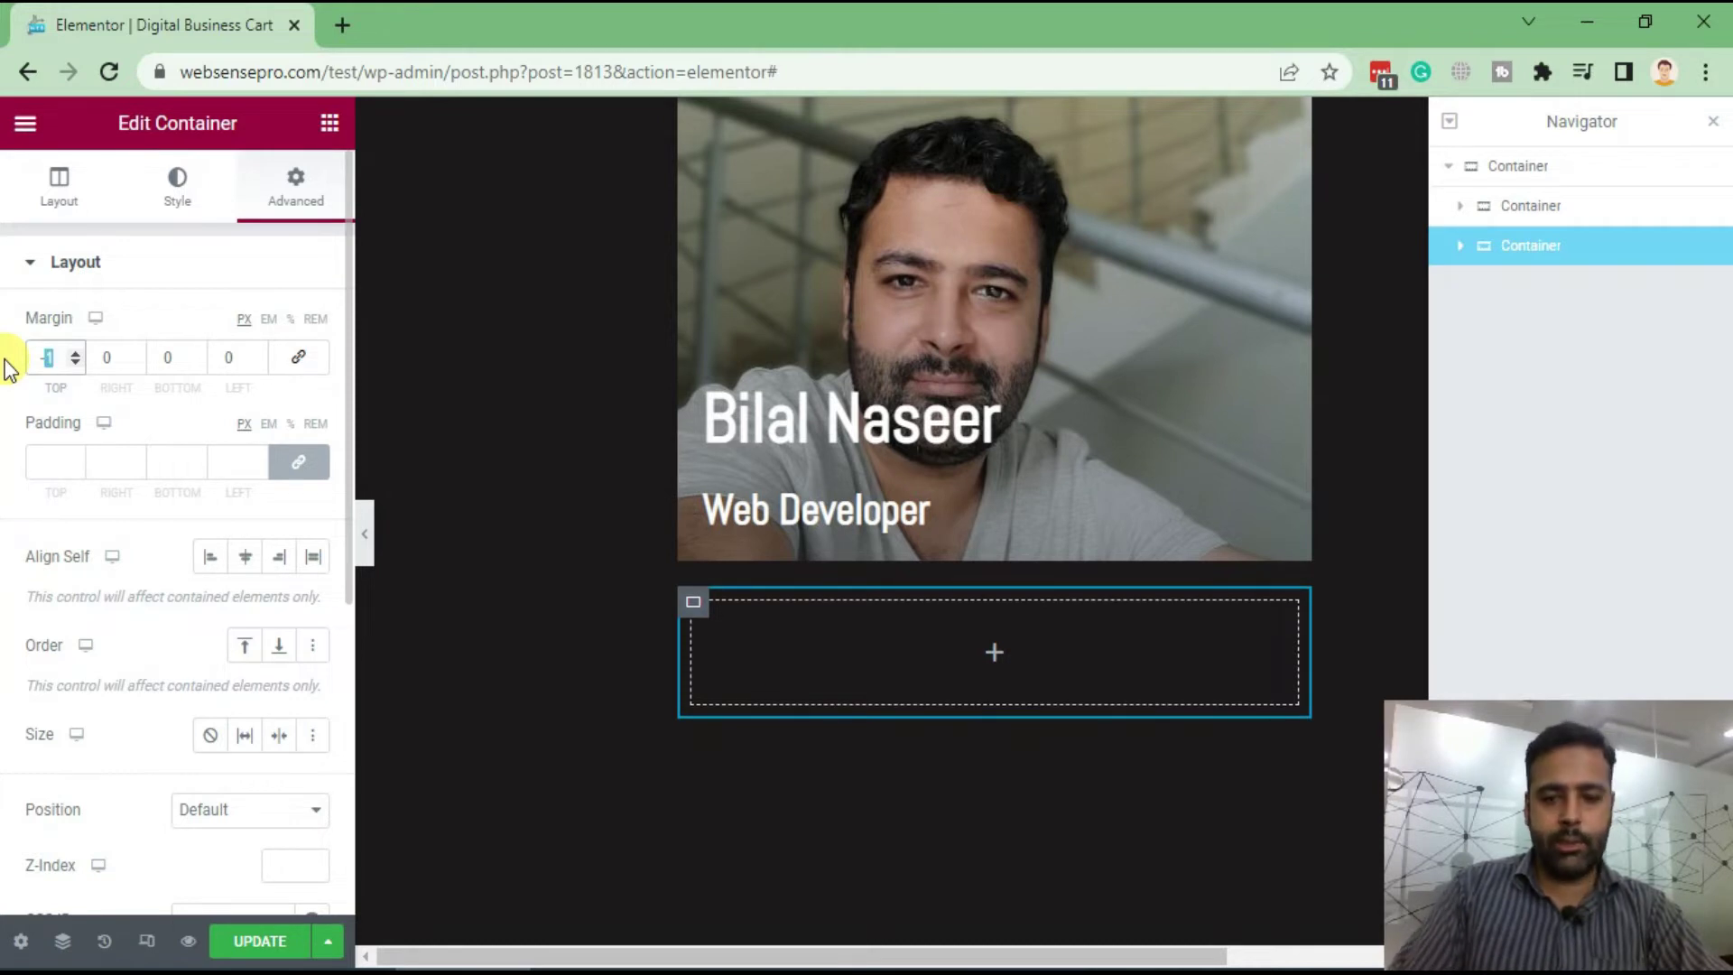
type("0")
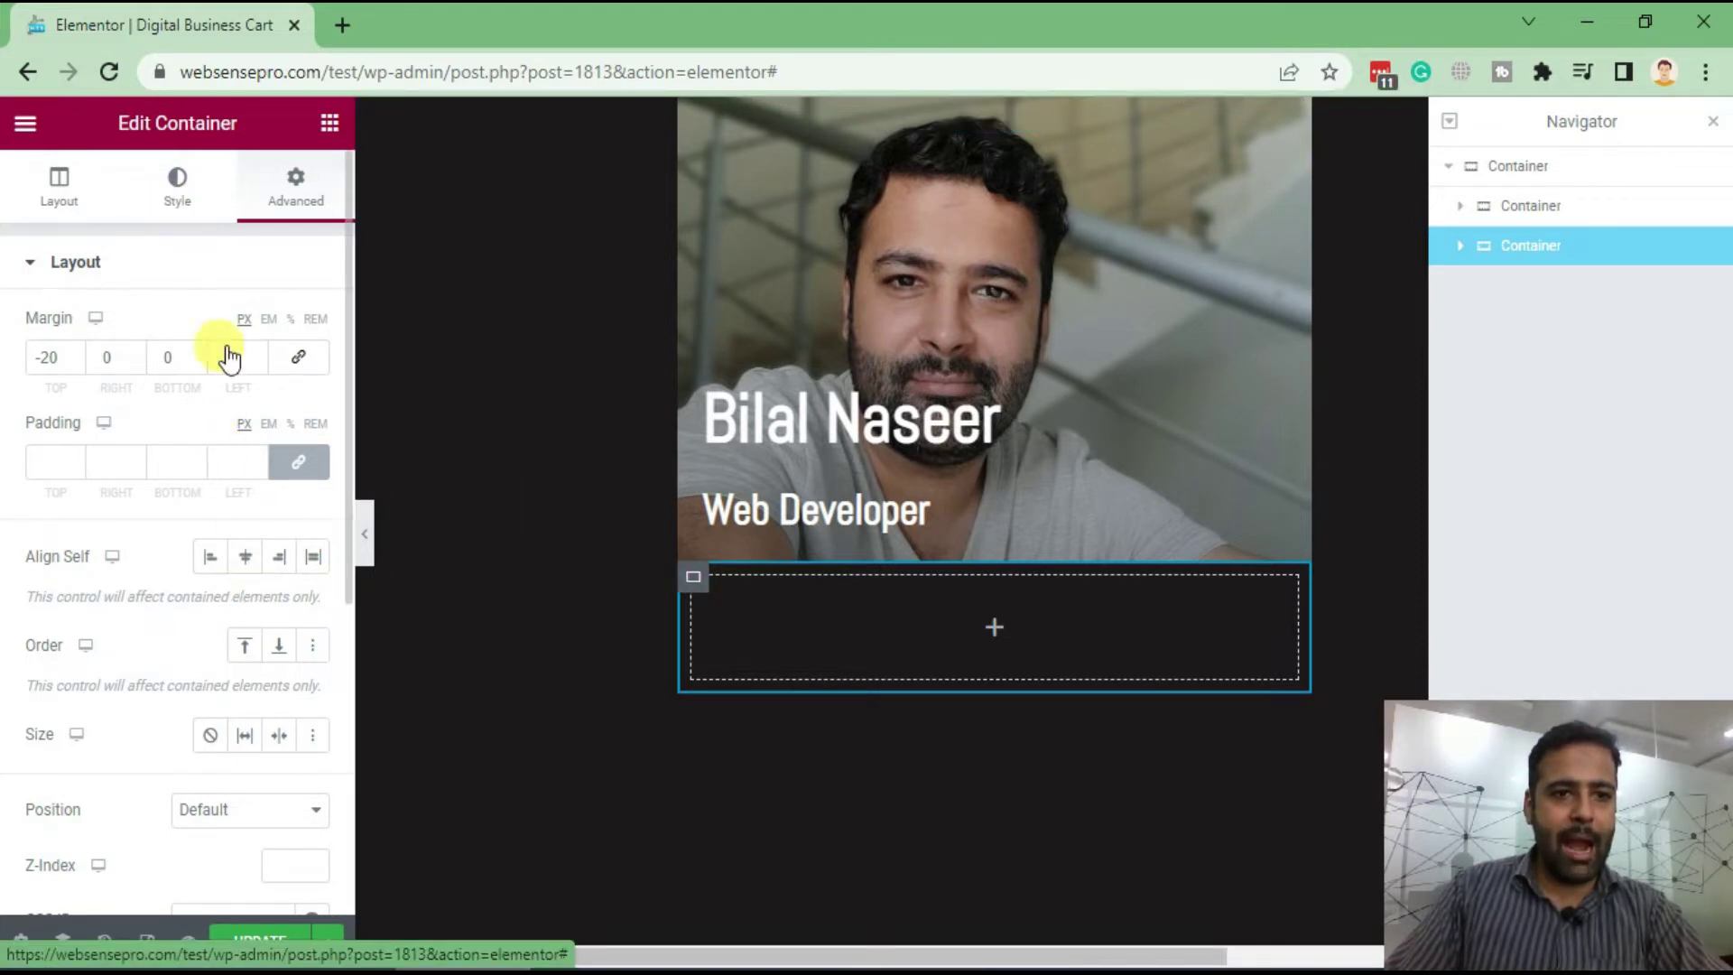
Switch the container's background to a gradient with near-white #F9F9F9 as the first colour
left_click(181, 200)
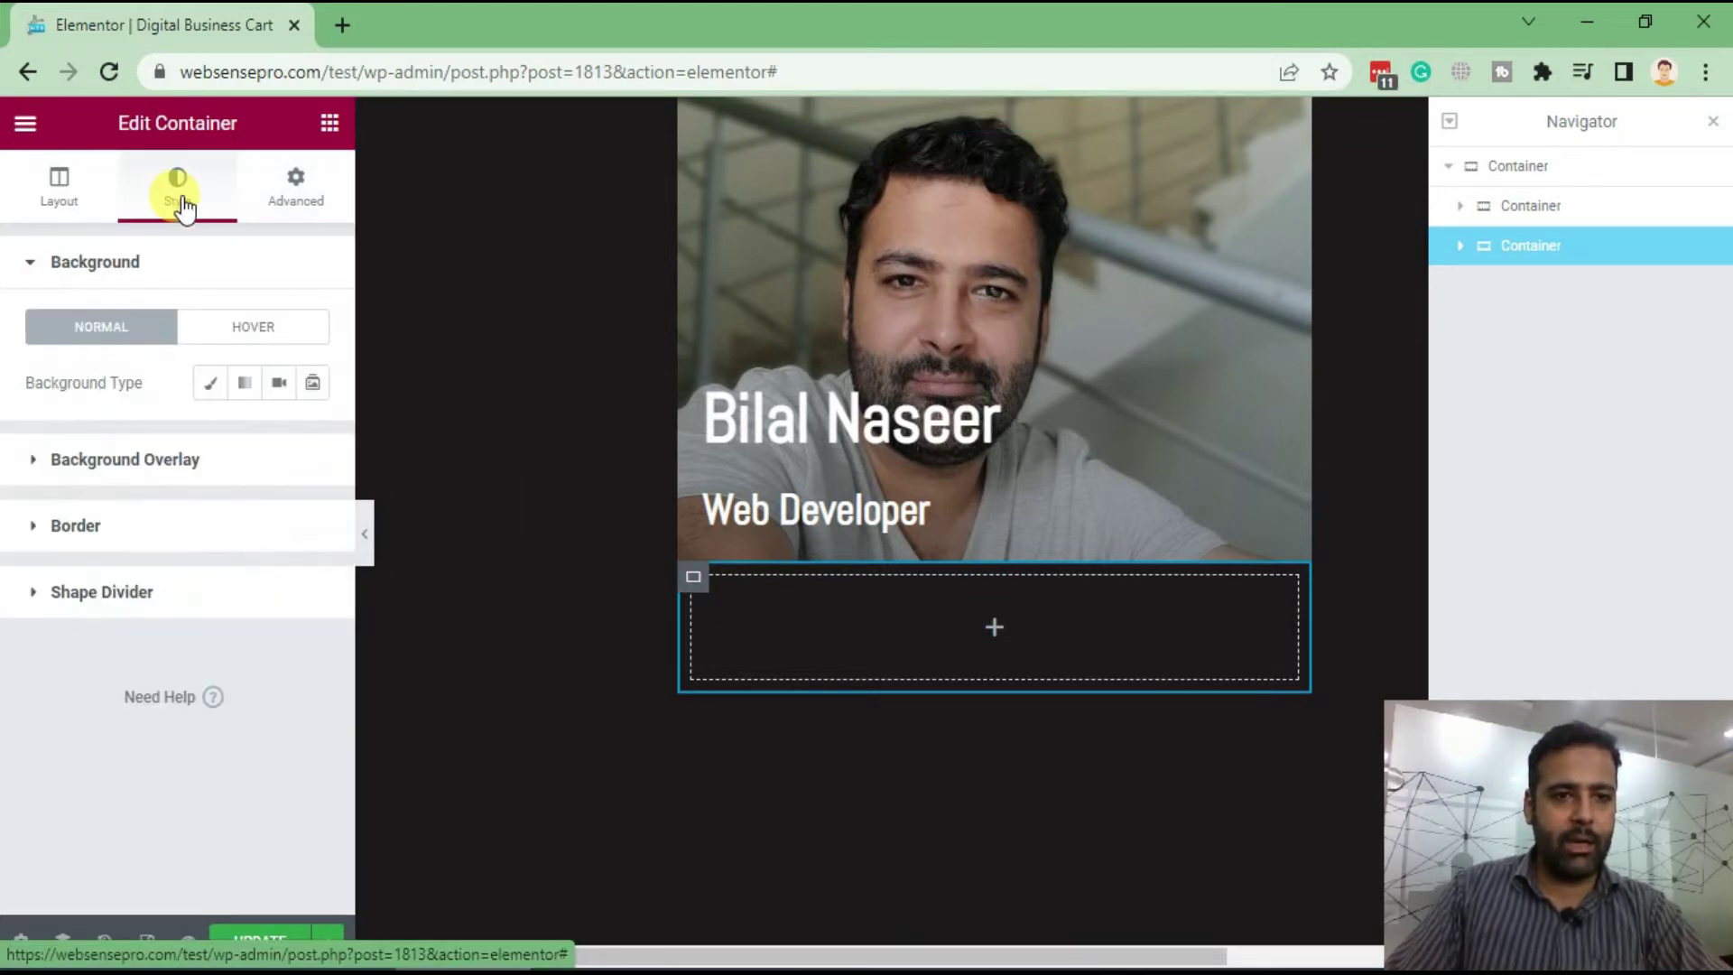
left_click(246, 386)
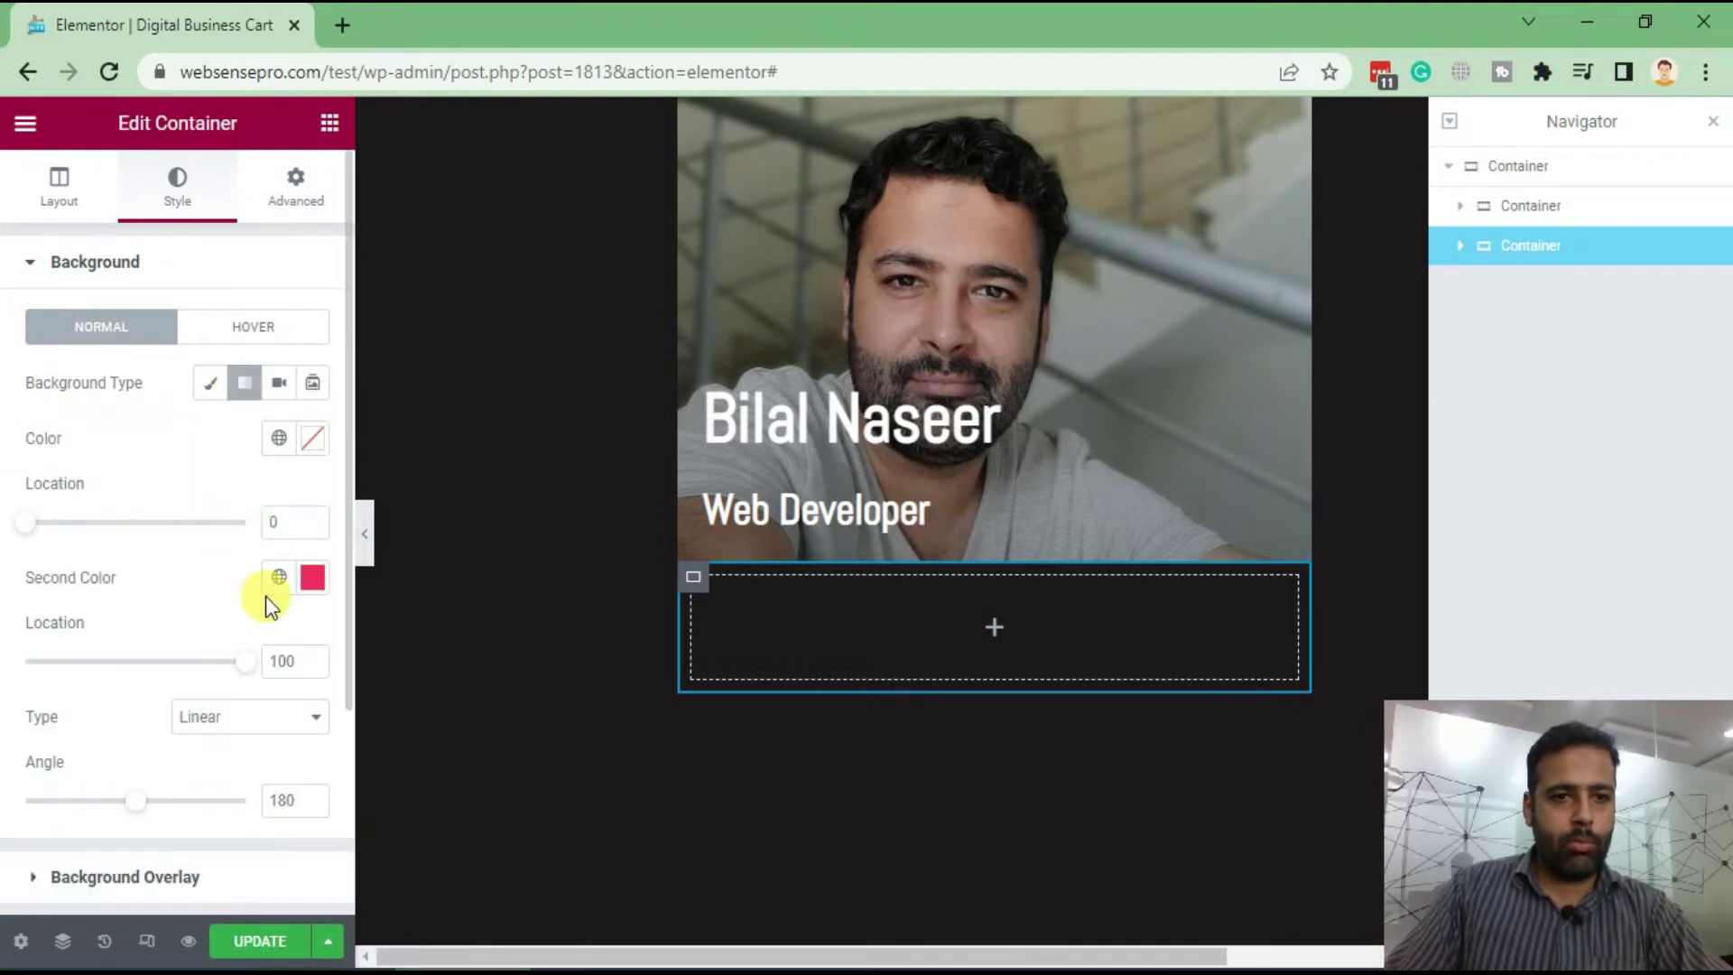
left_click(311, 440)
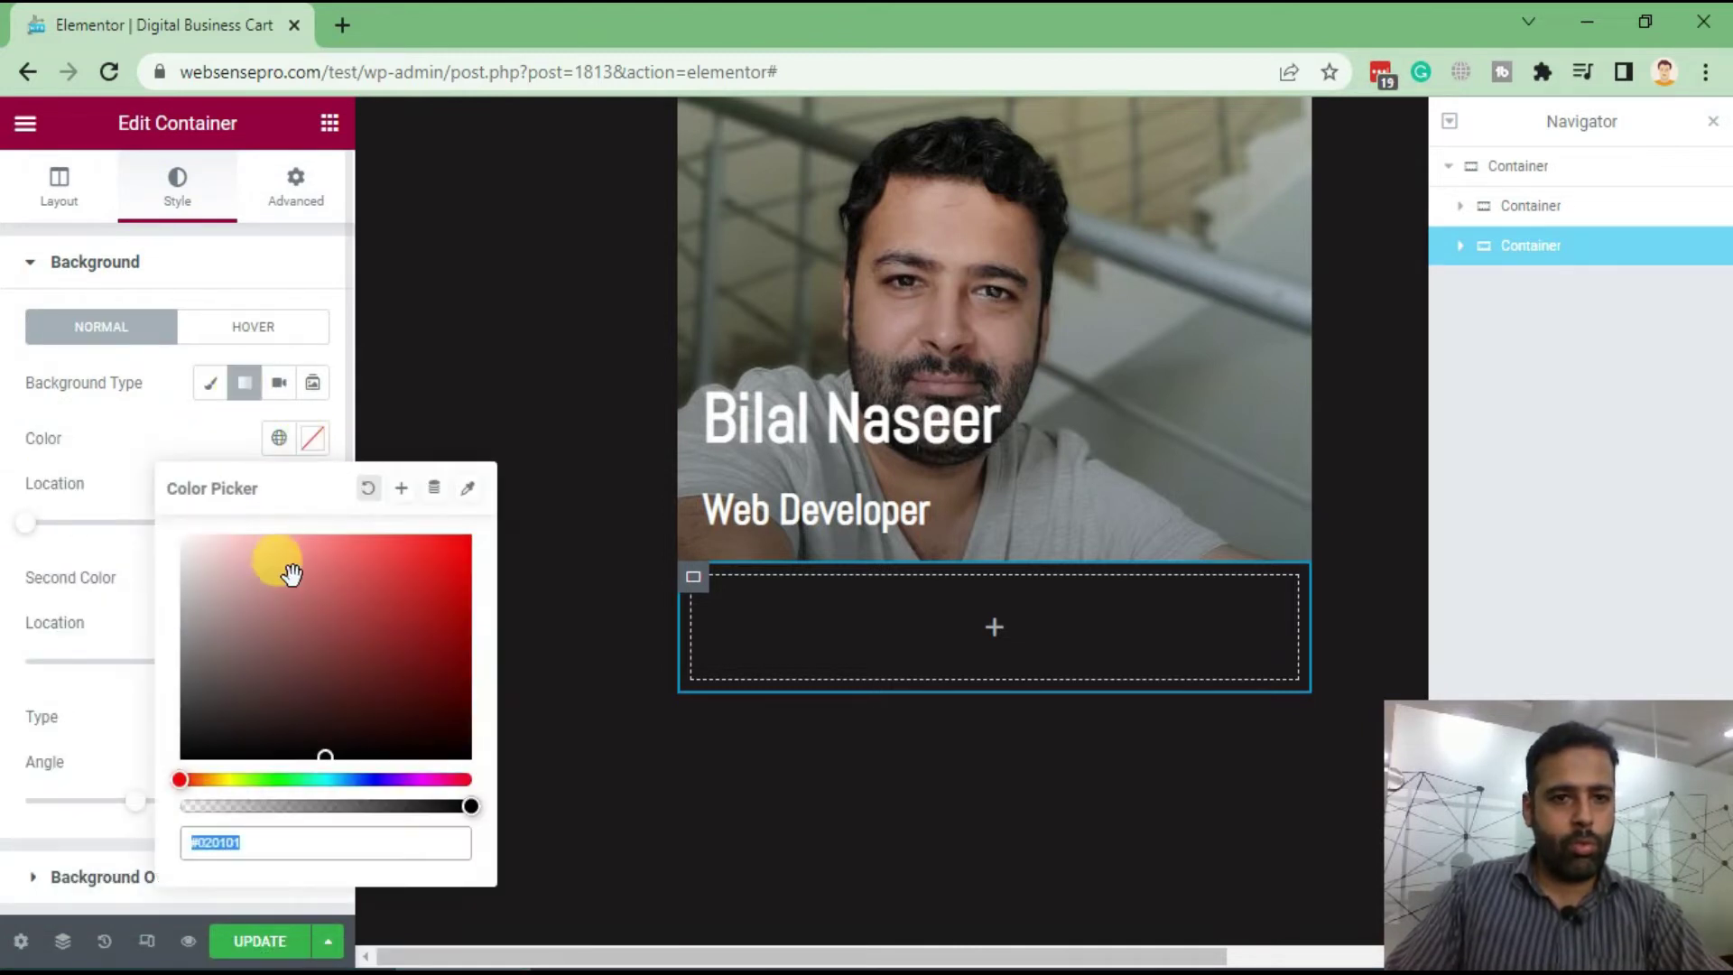
left_click_drag(232, 574, 174, 560)
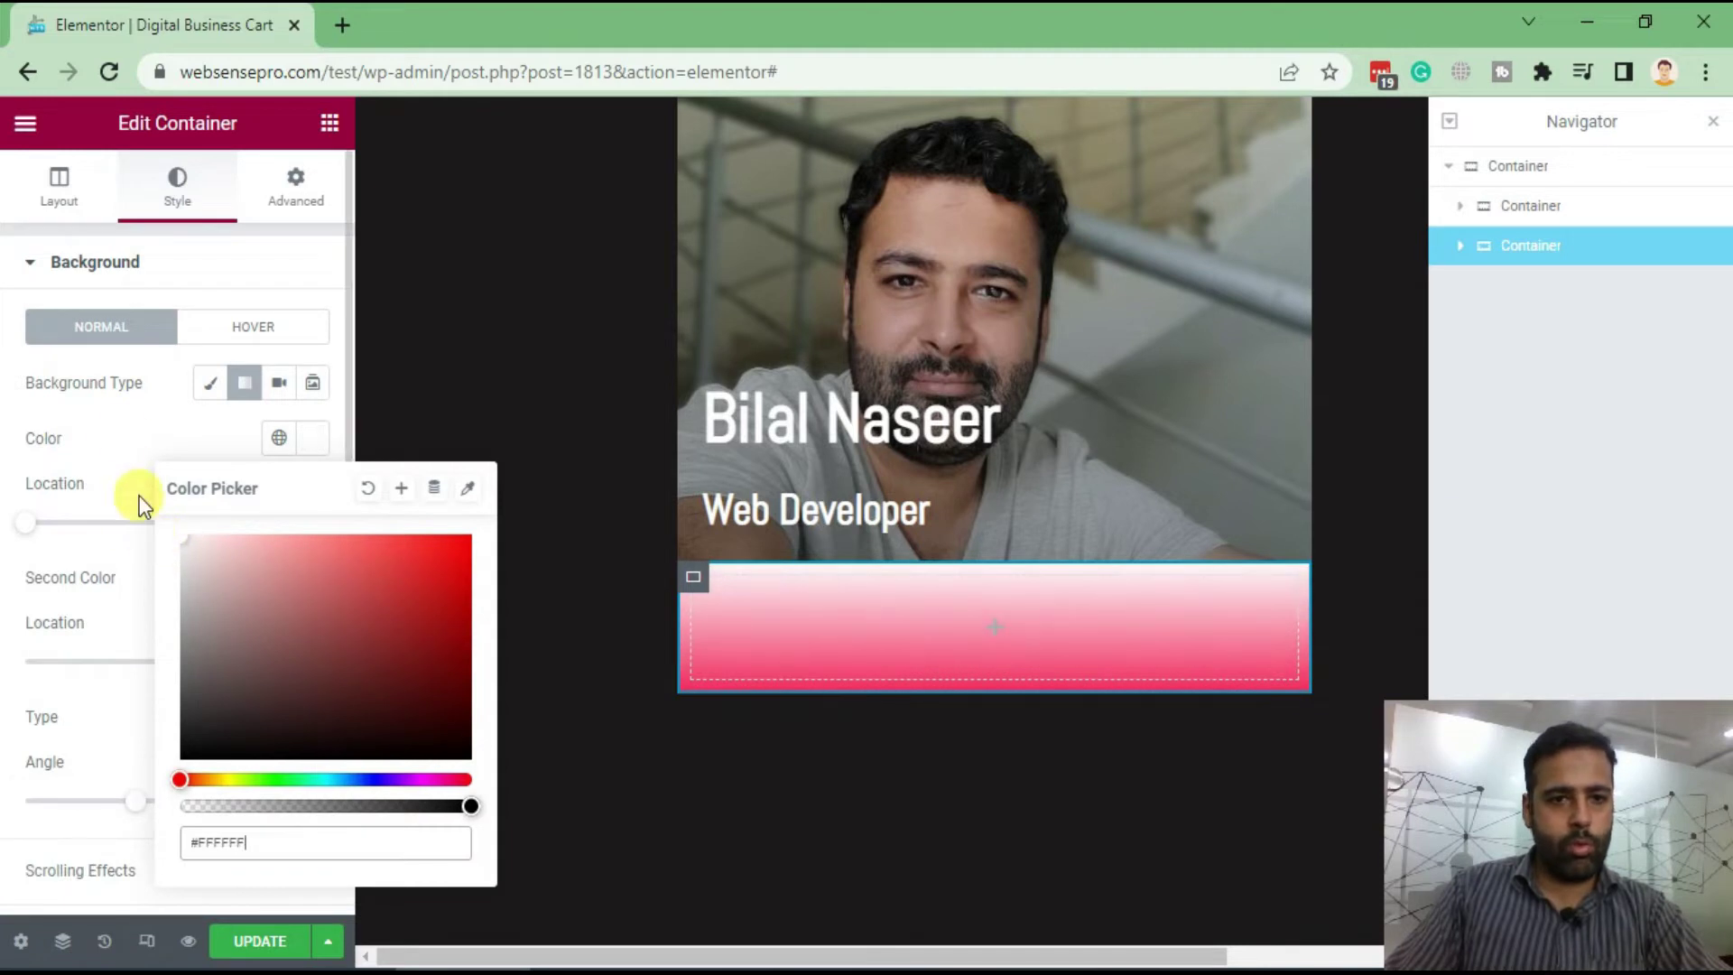
left_click(146, 551)
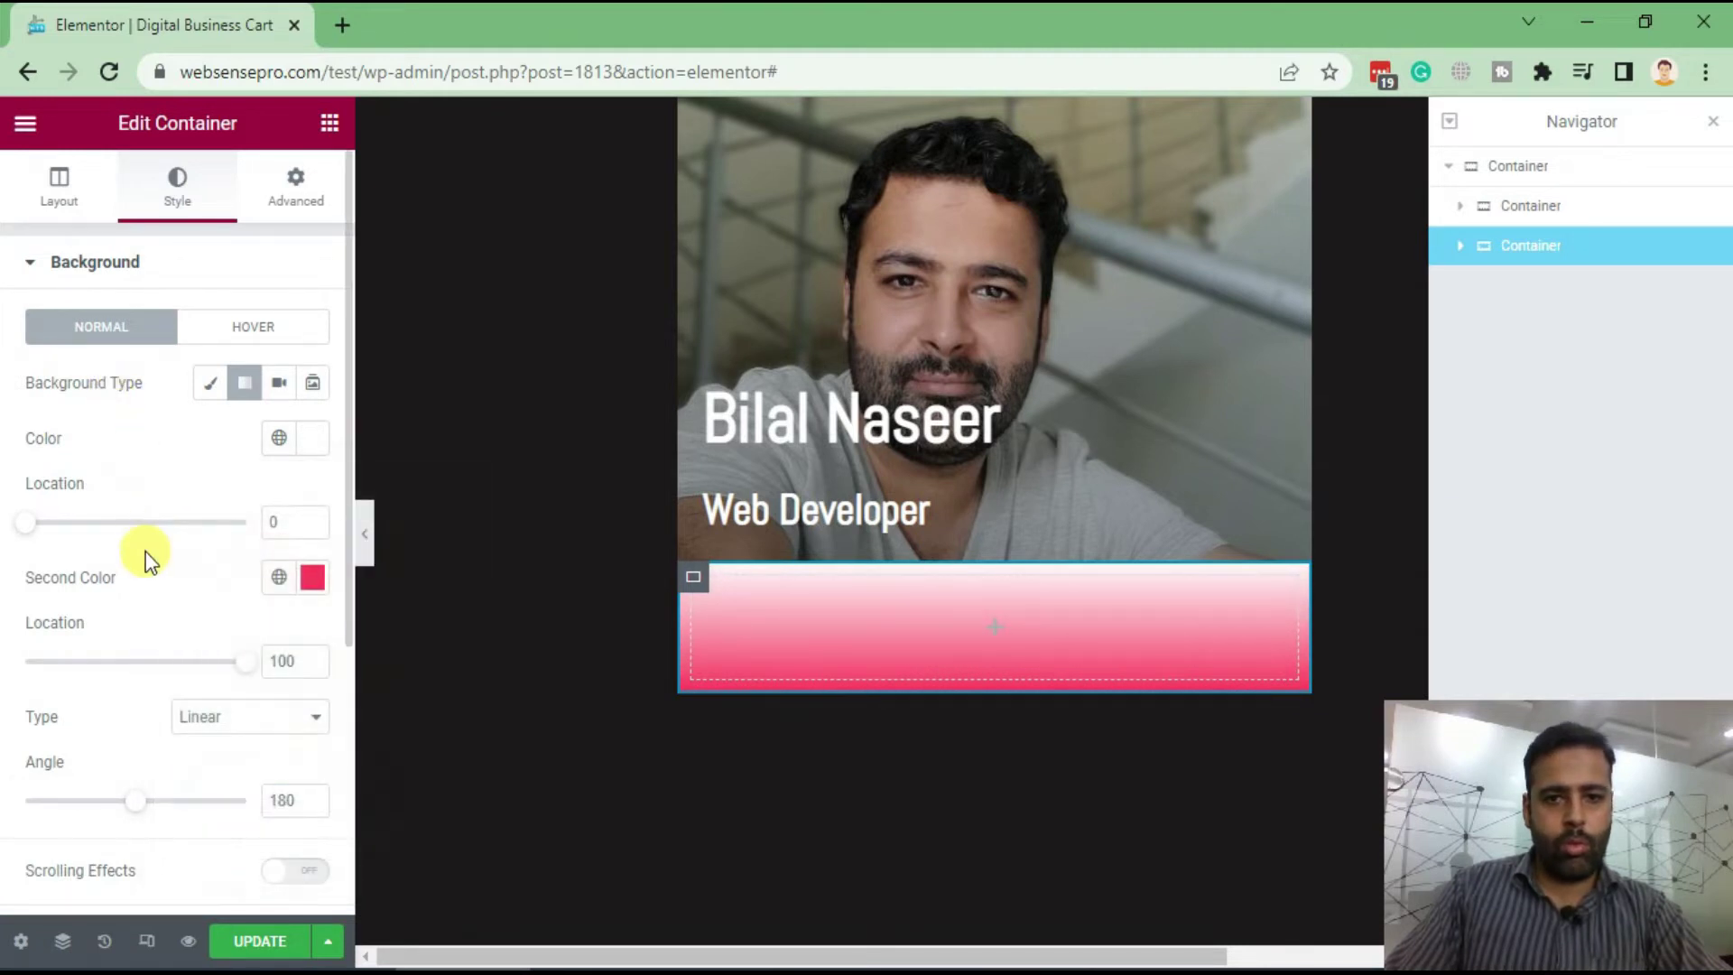
Set the gradient's second colour to violet #8E51AC
left_click(312, 577)
left_click_drag(270, 367, 330, 279)
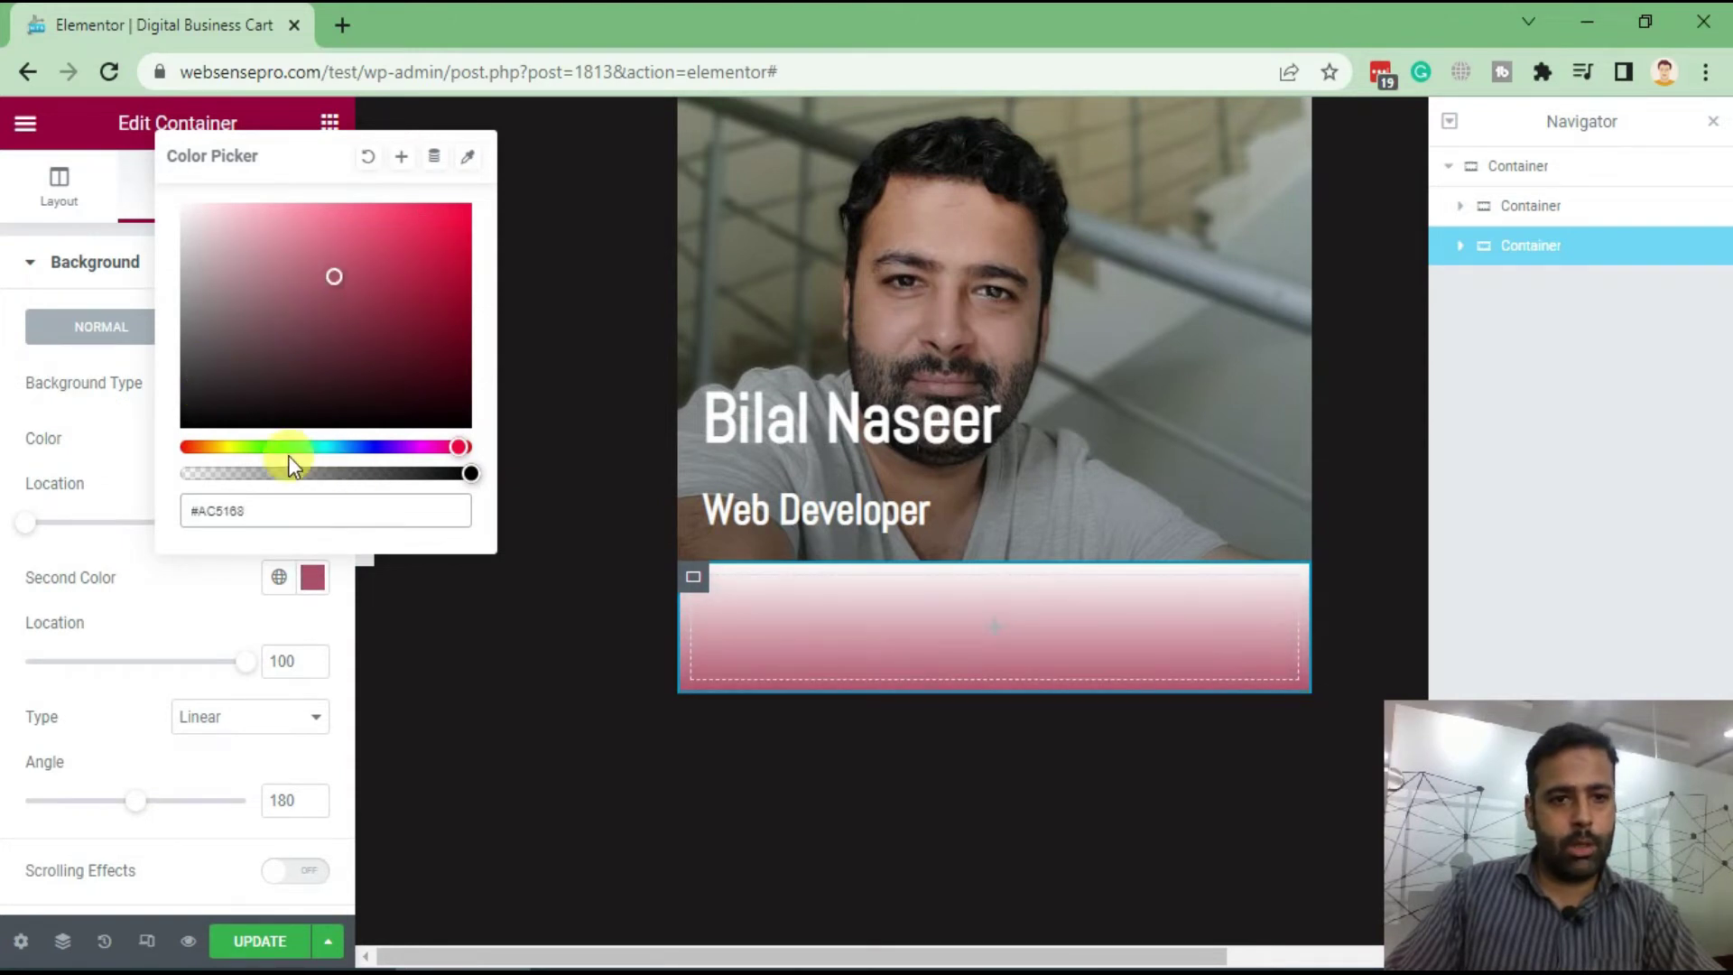
left_click(361, 447)
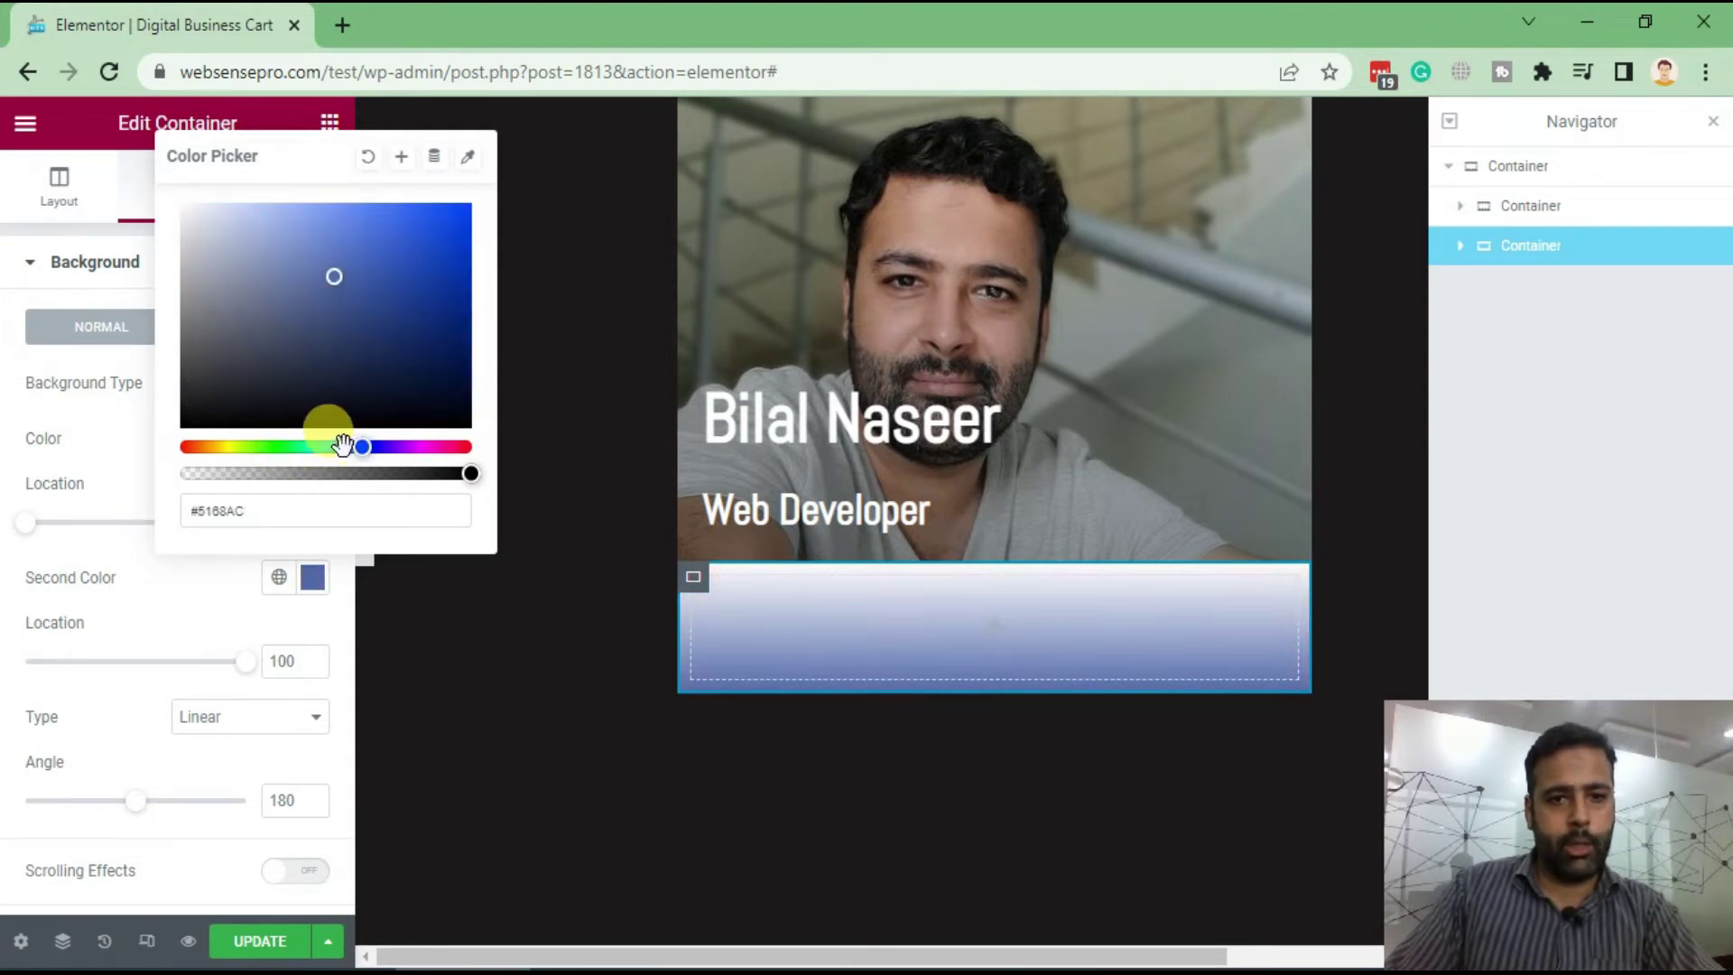
left_click_drag(367, 451, 408, 451)
left_click(389, 451)
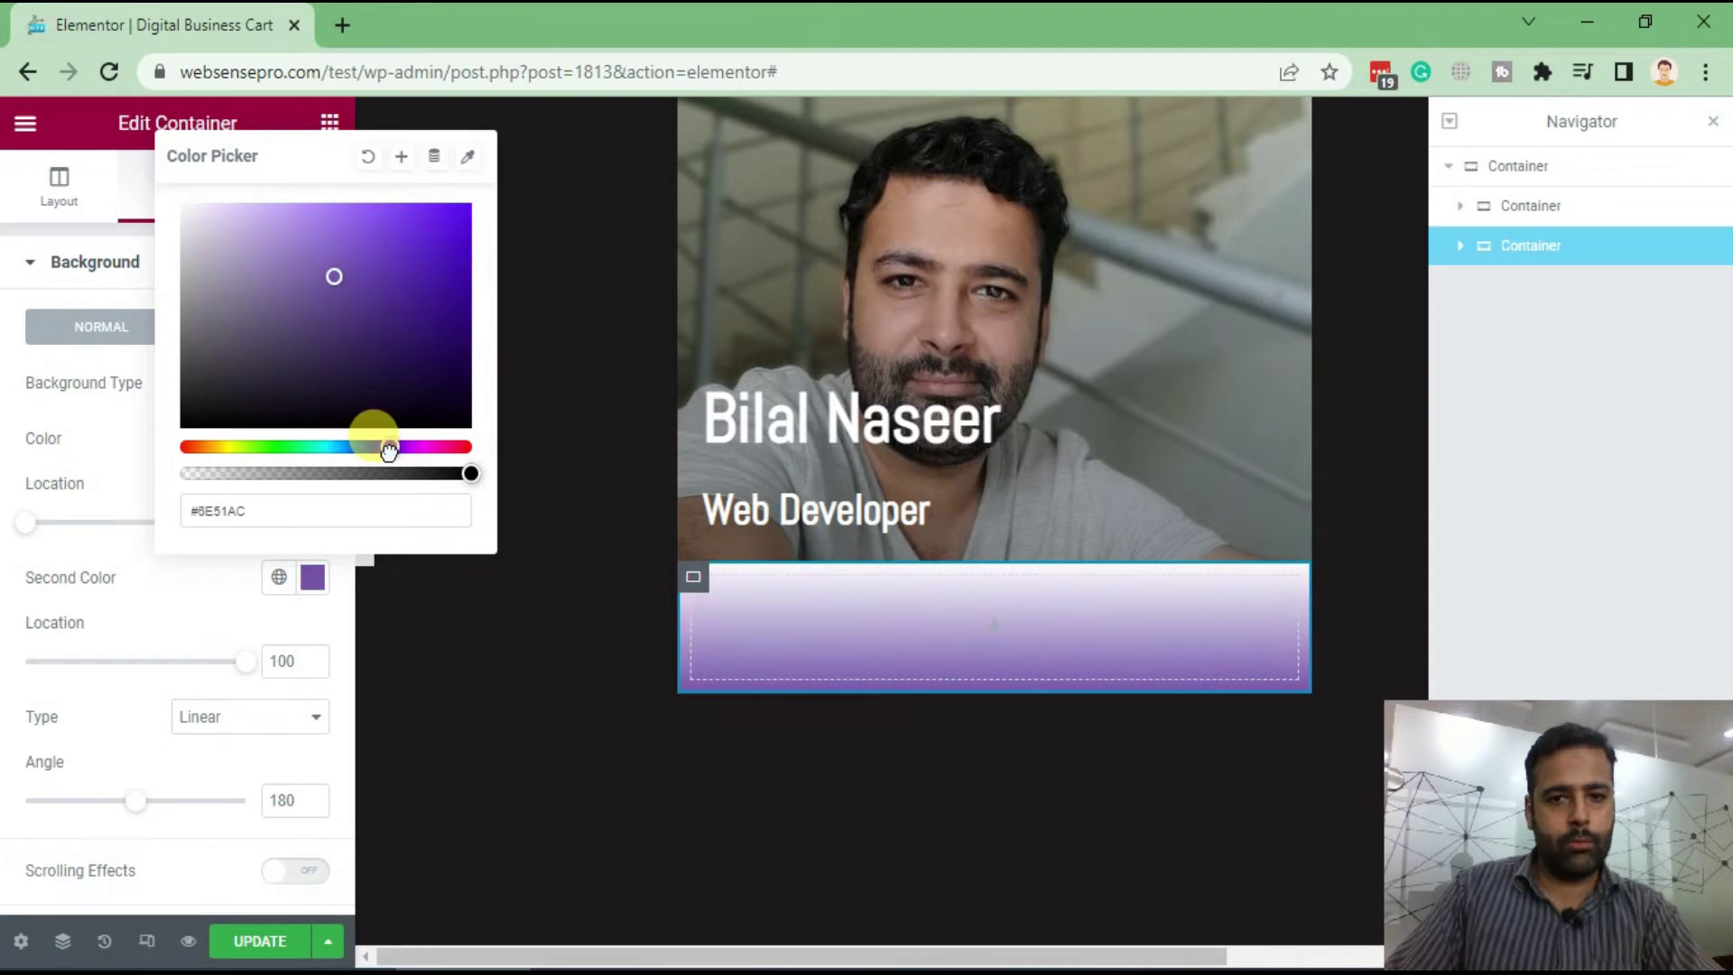
left_click(92, 291)
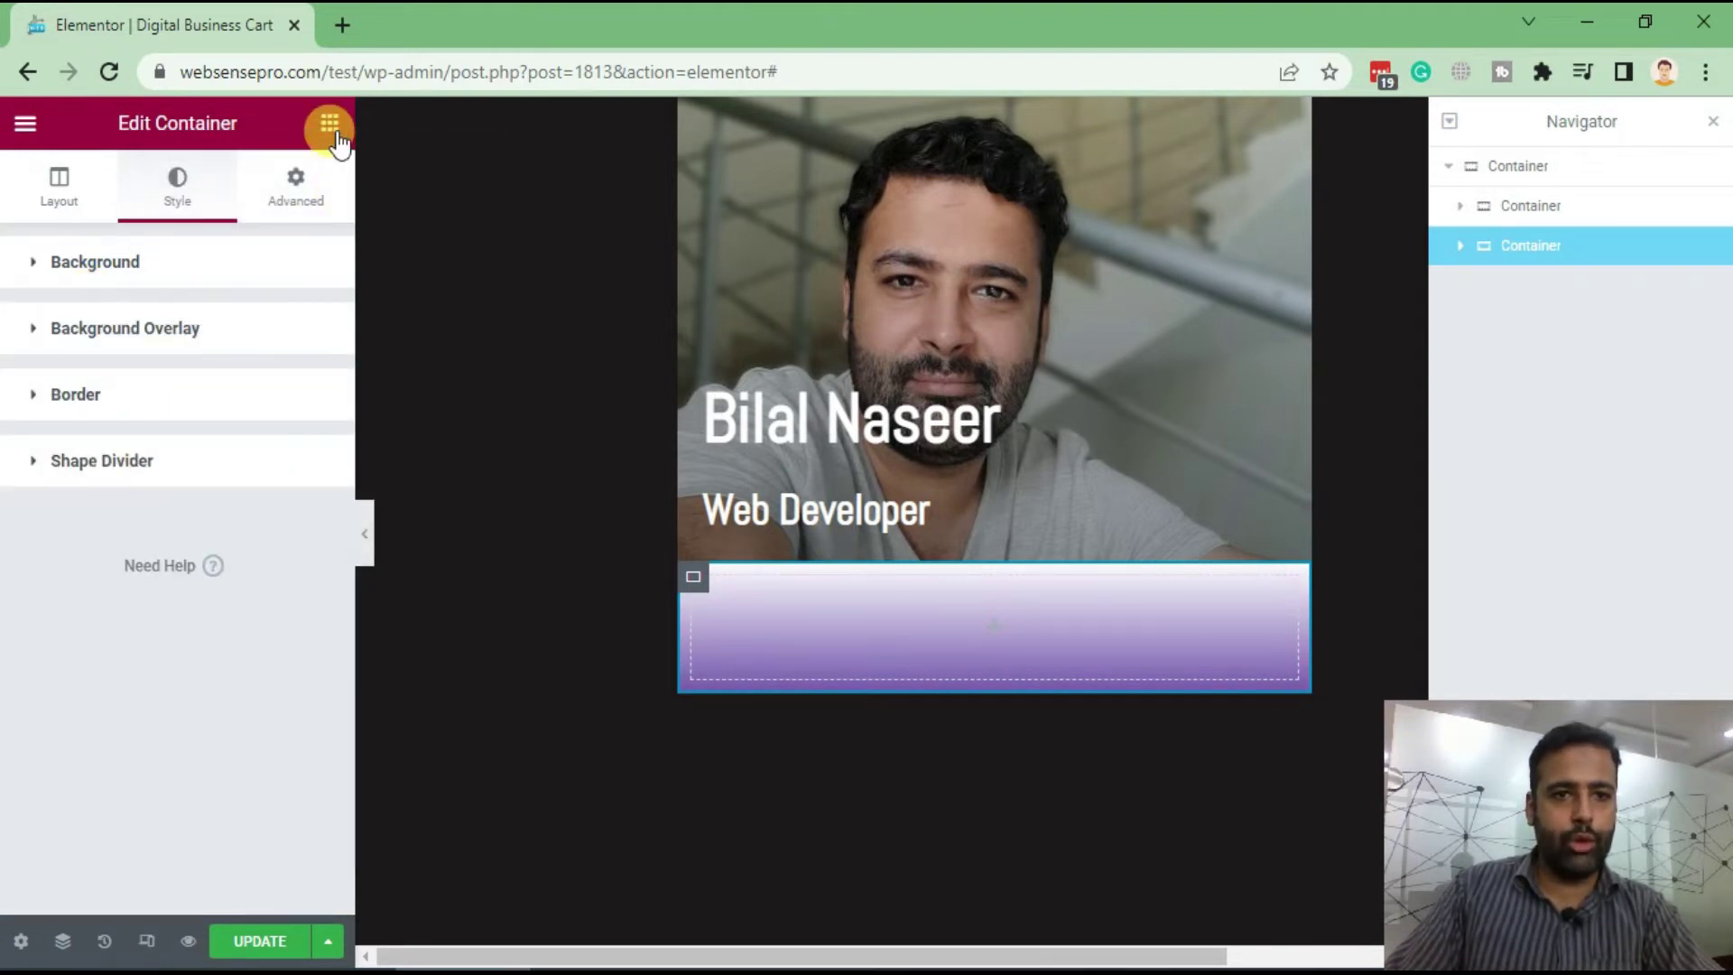
Search widgets for 'icon' and drop an Icon List into the purple container
left_click(399, 311)
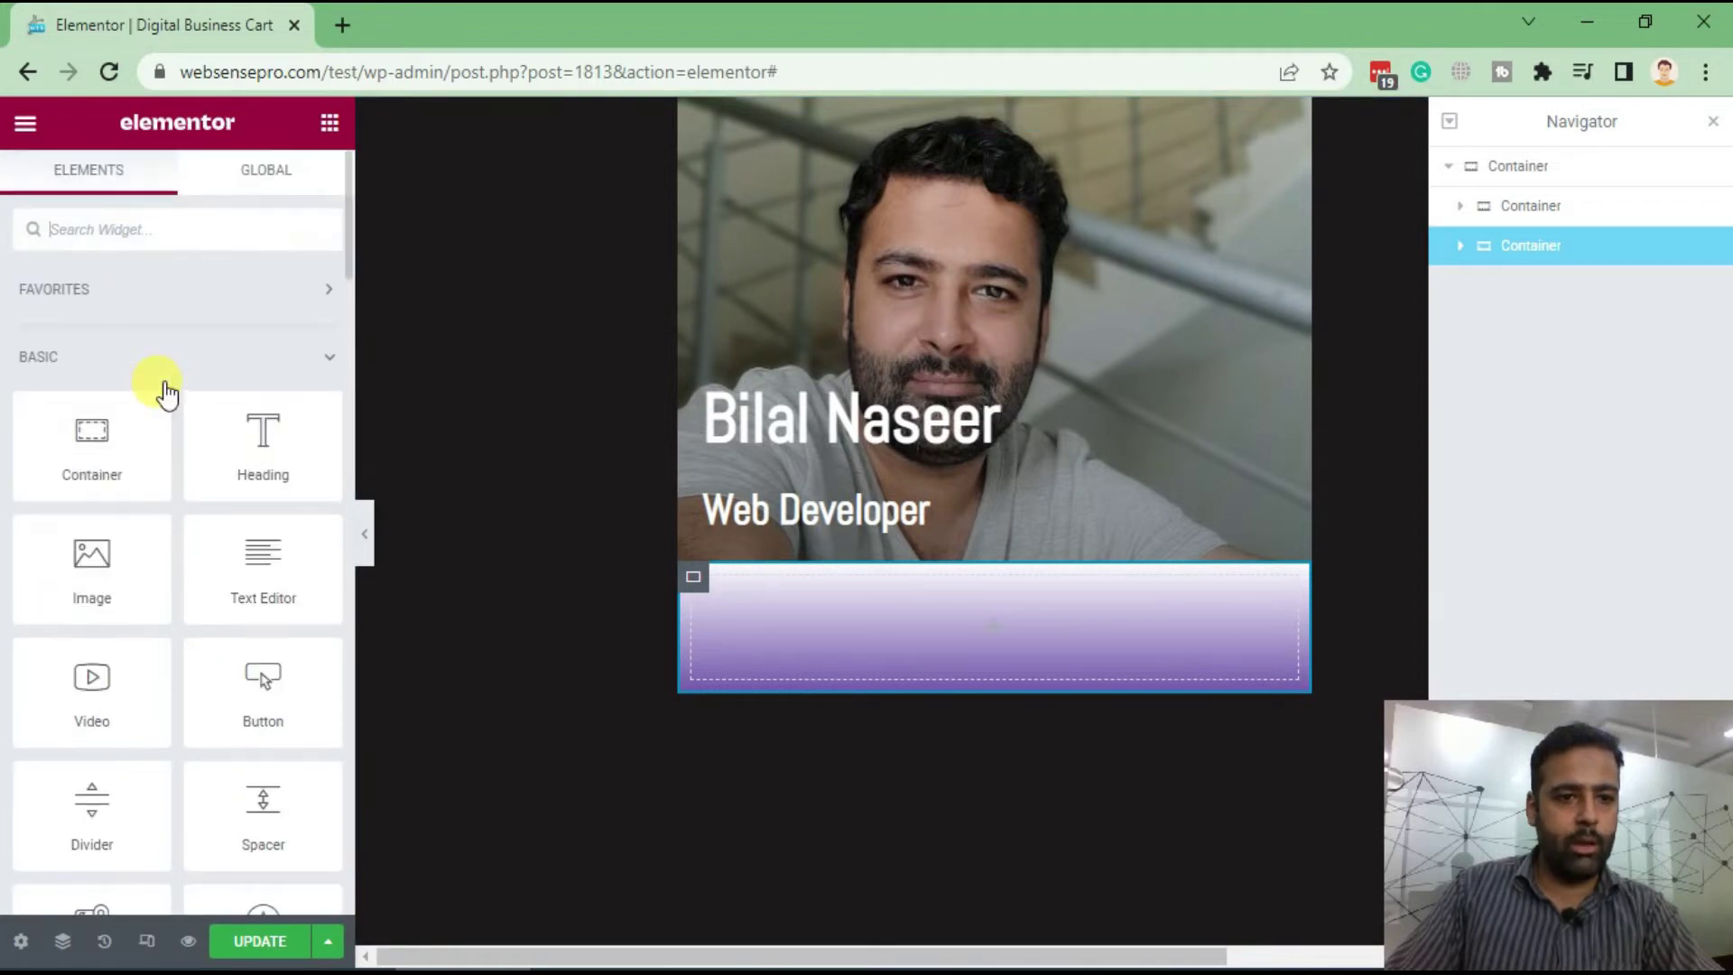
left_click(119, 227)
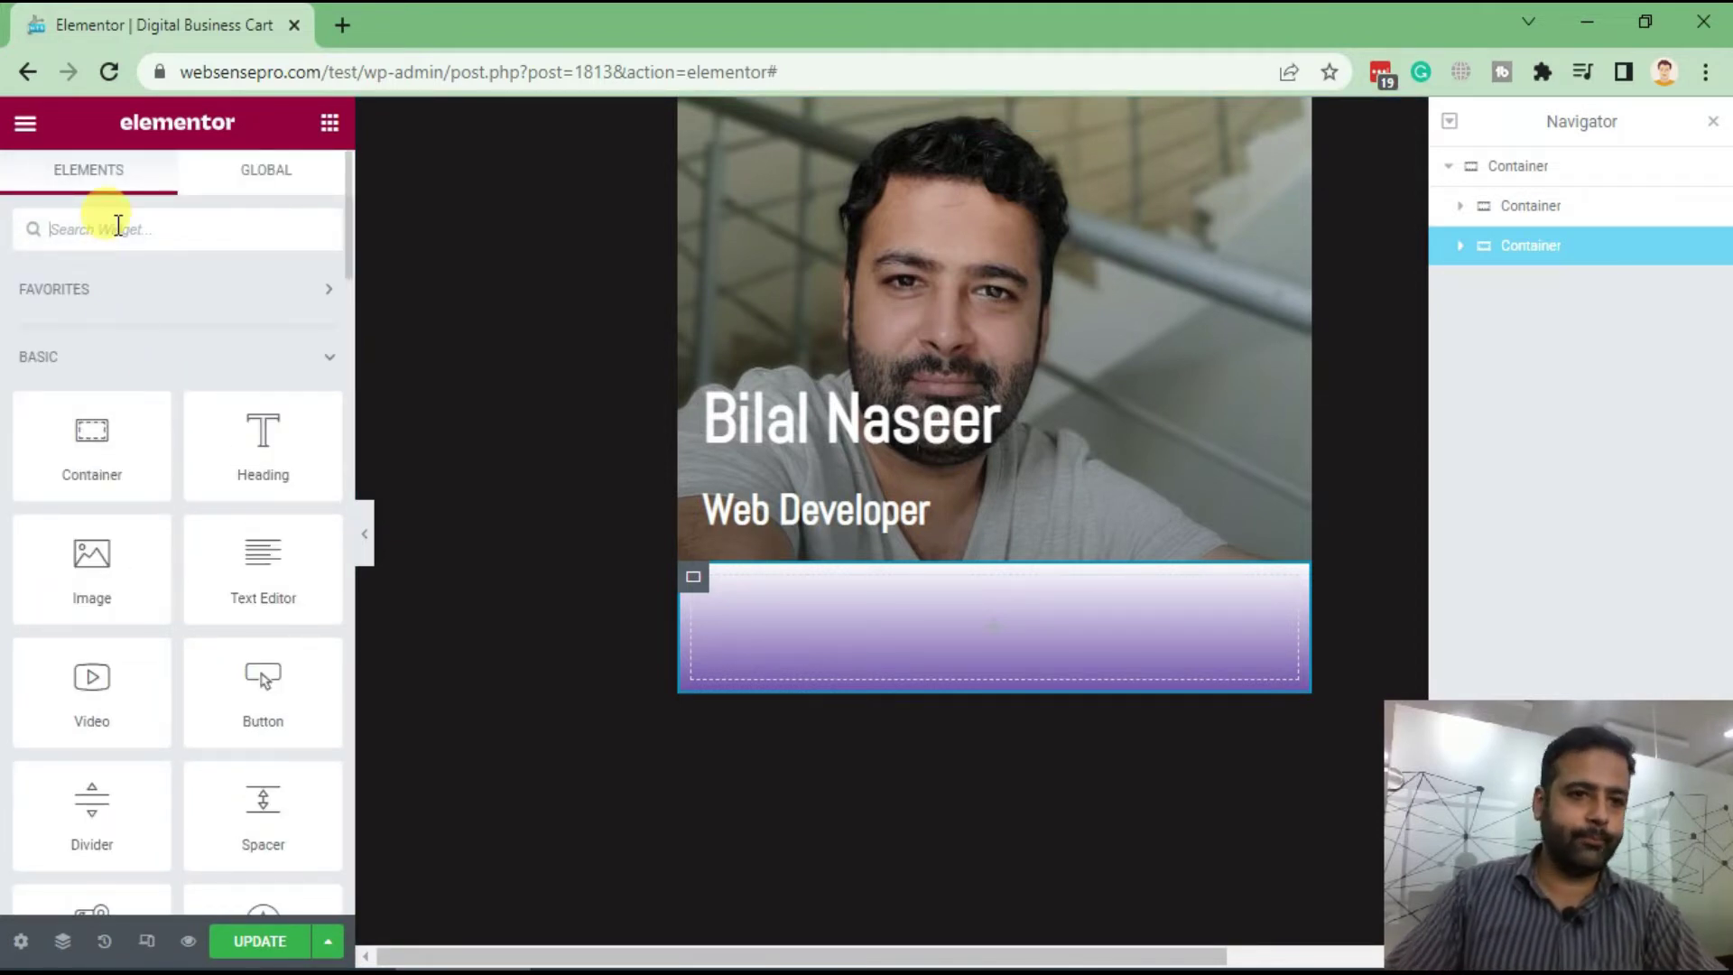
type("icon")
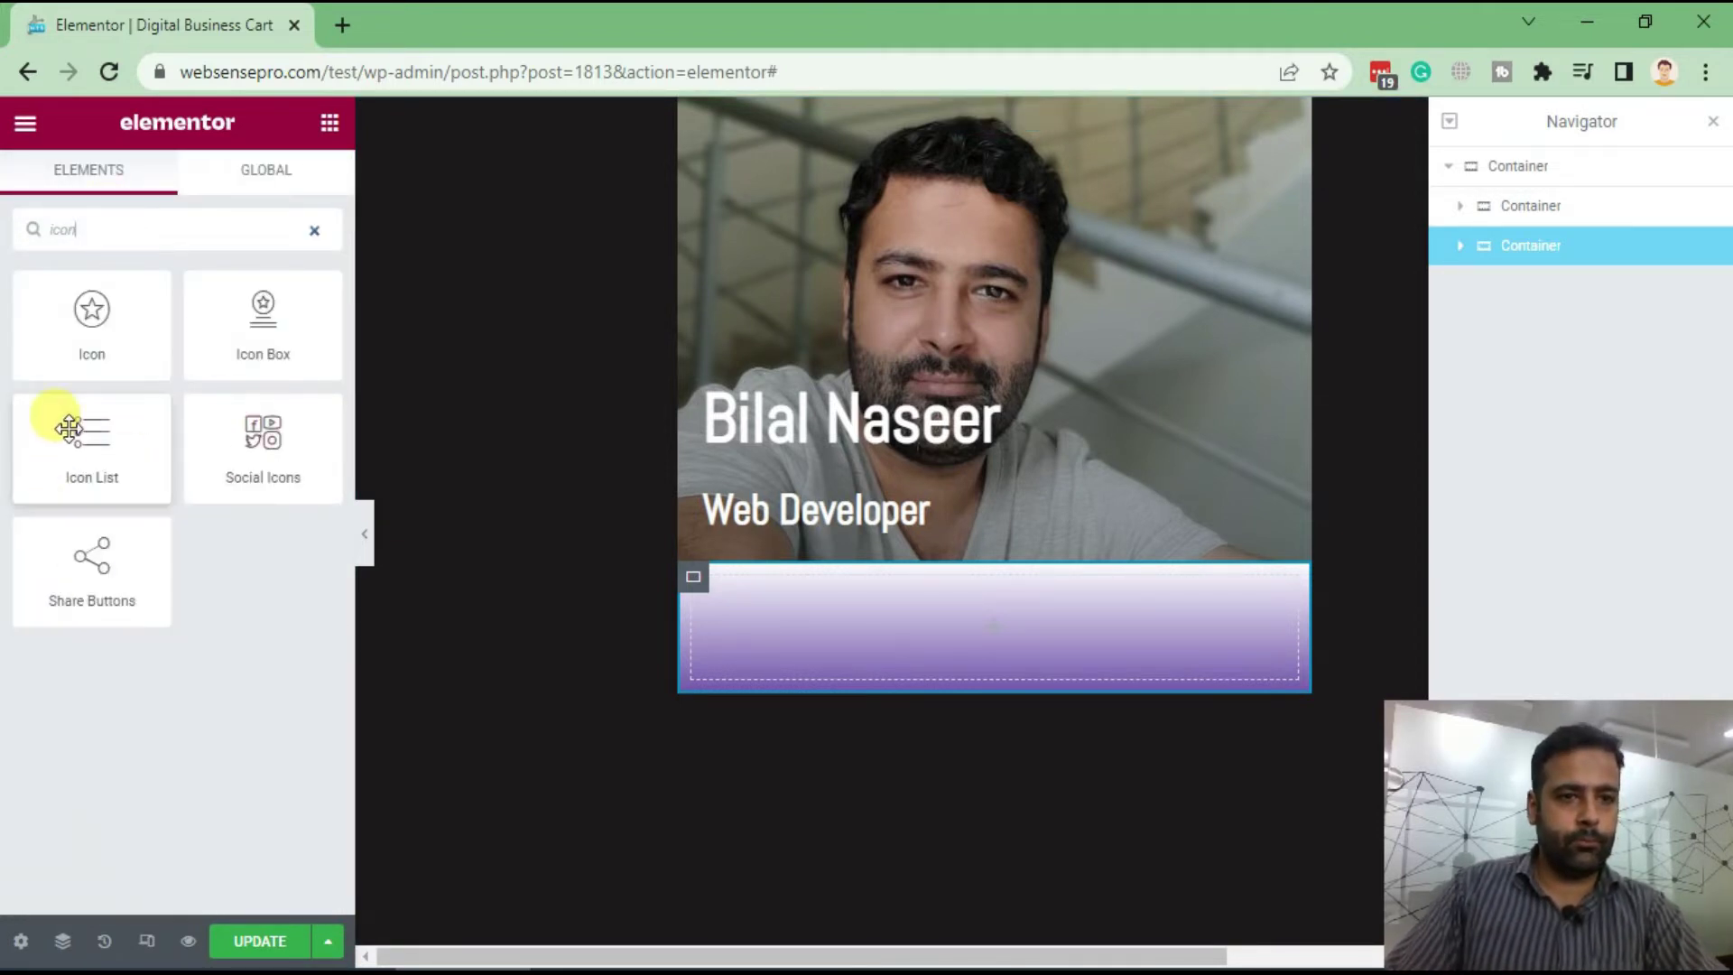
left_click_drag(68, 426, 795, 601)
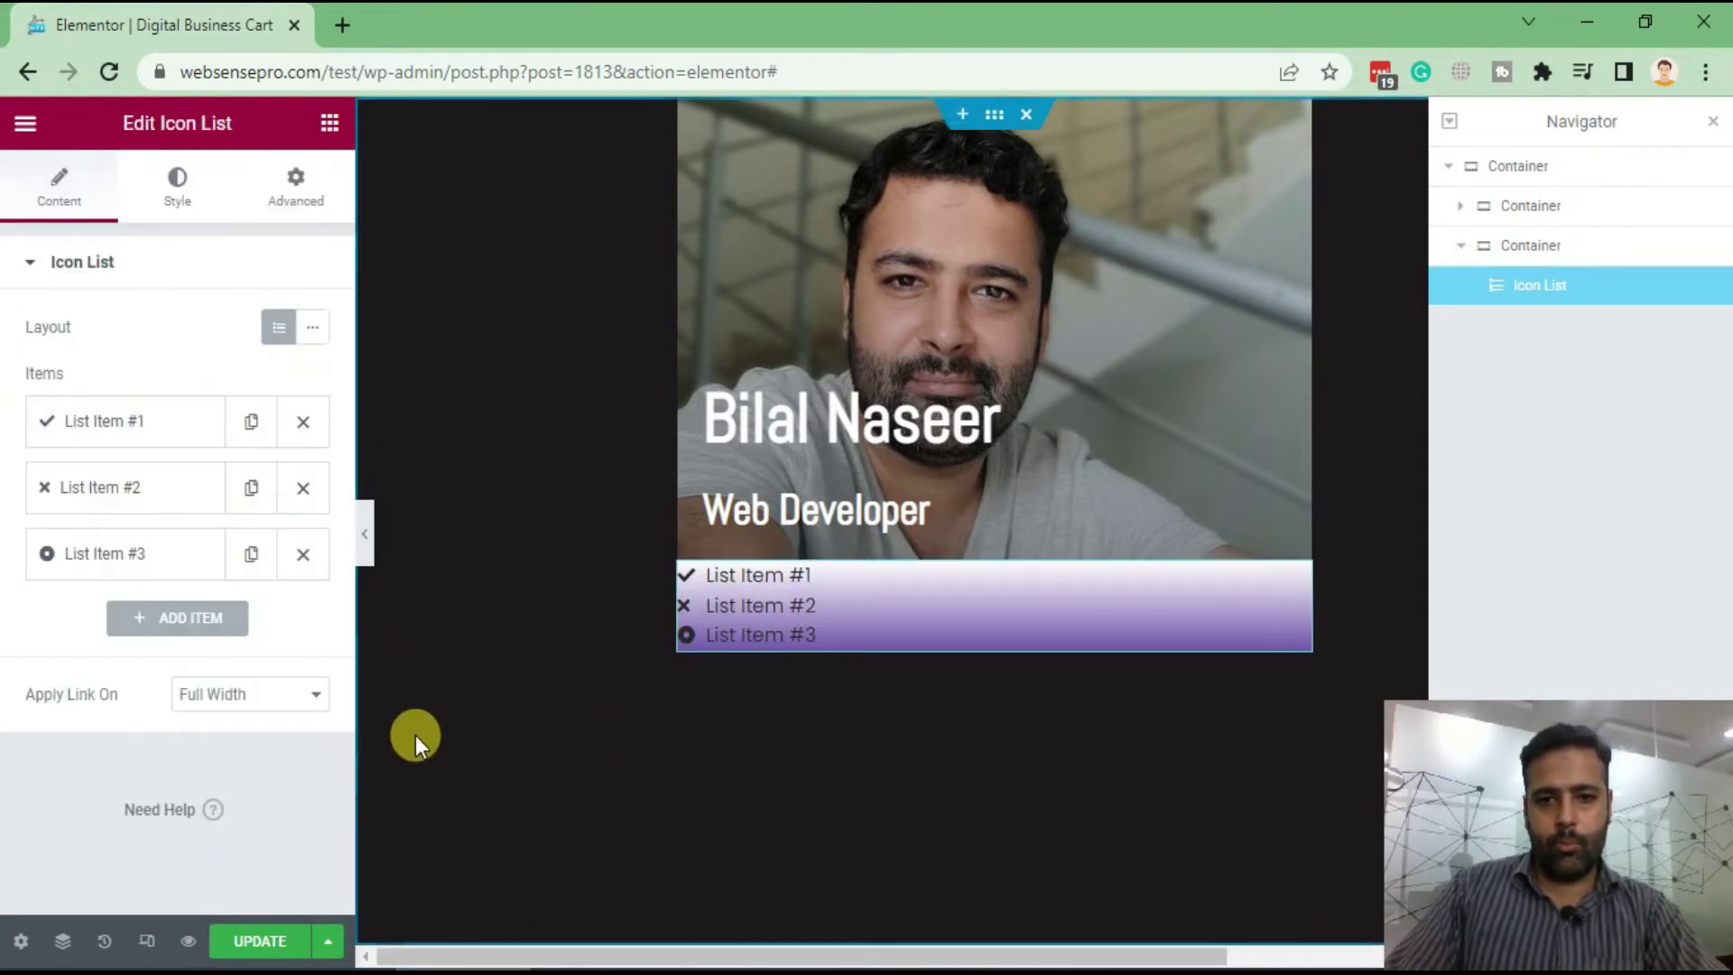
Set the first list item to the phone number and the second to 'Karachi, Pakistan'
left_click(158, 434)
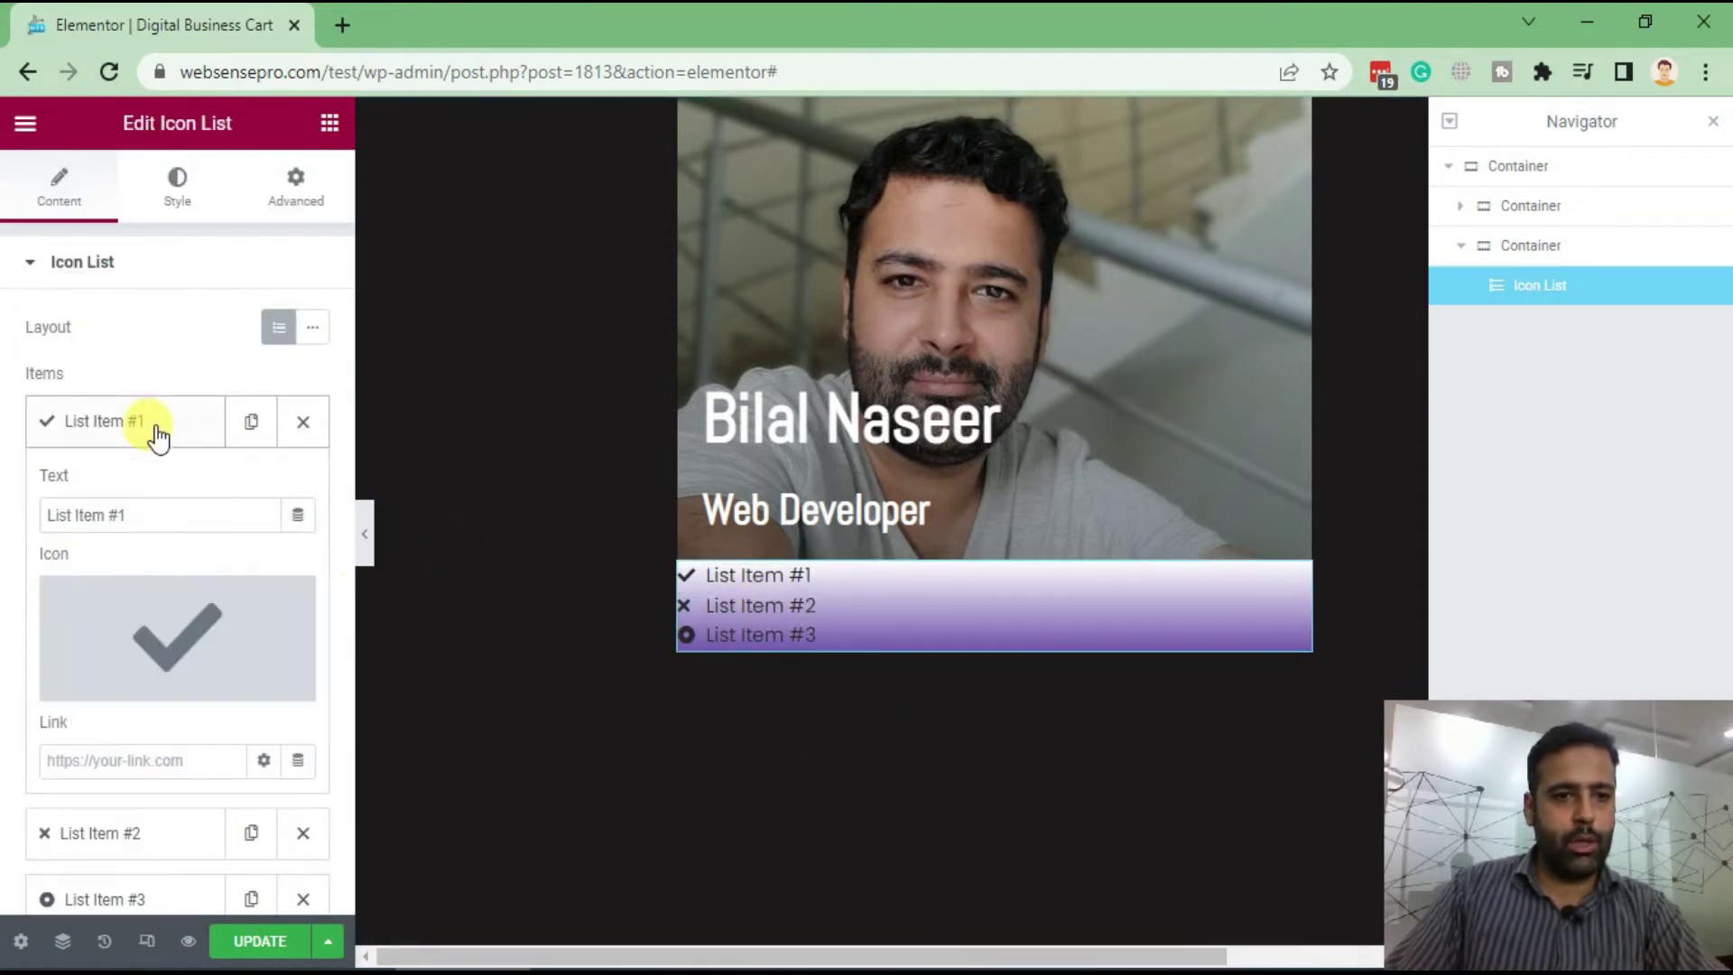
triple_click(151, 511)
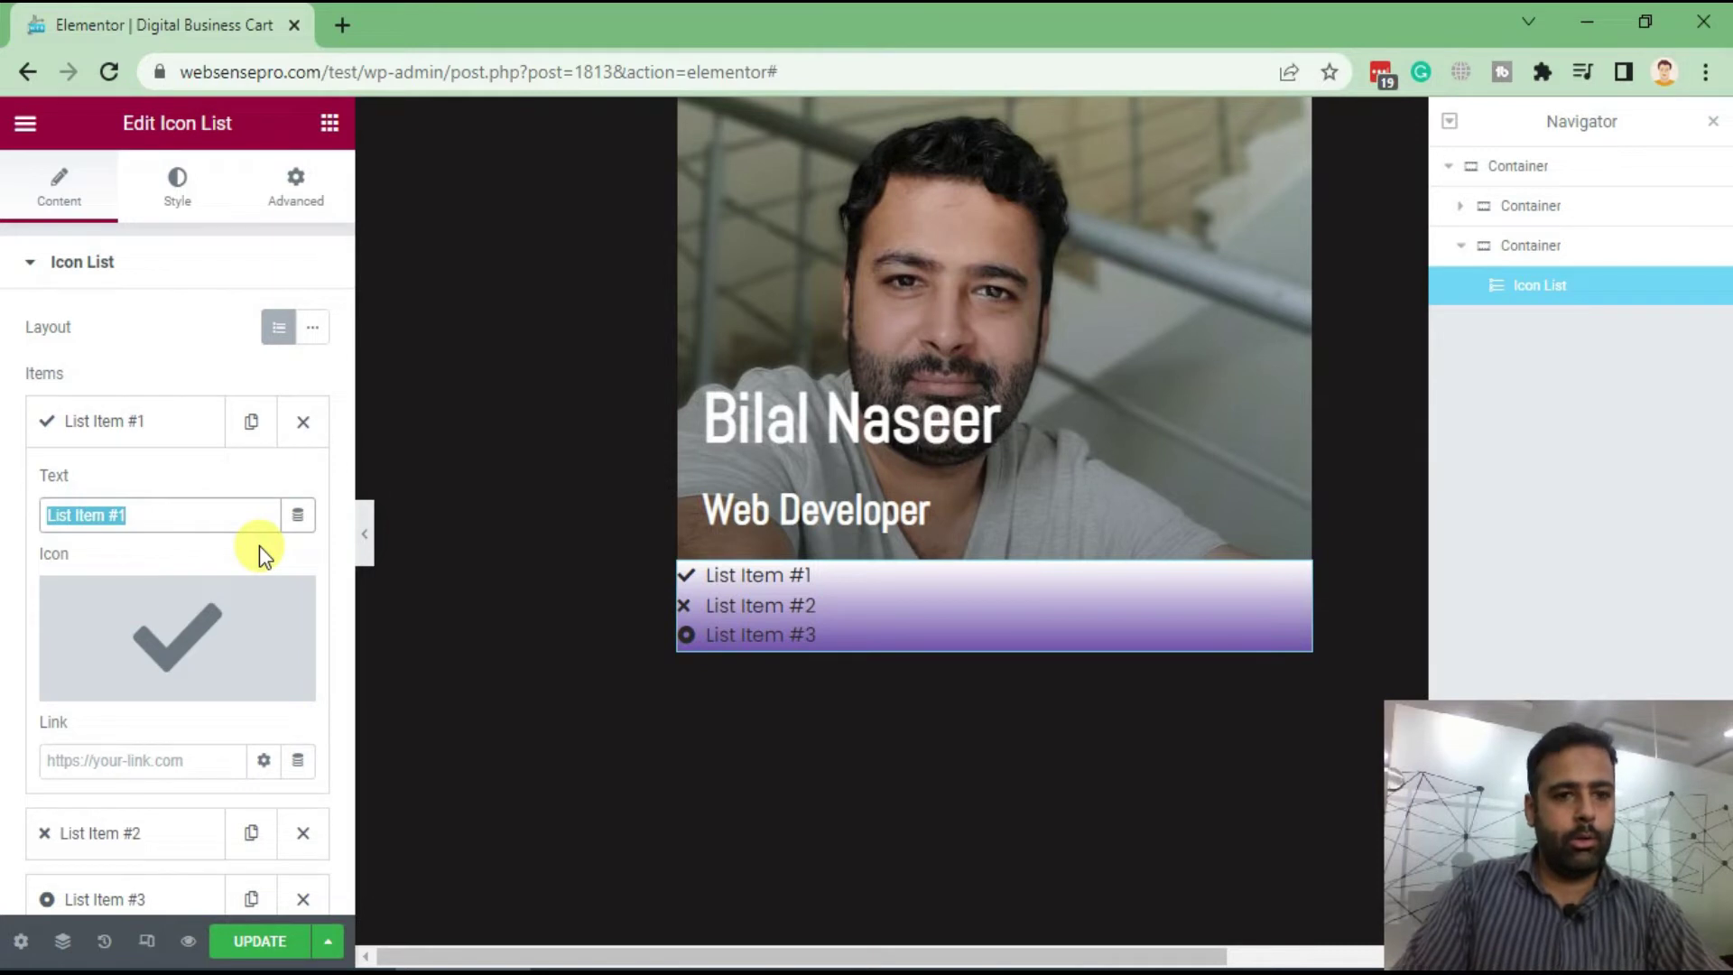
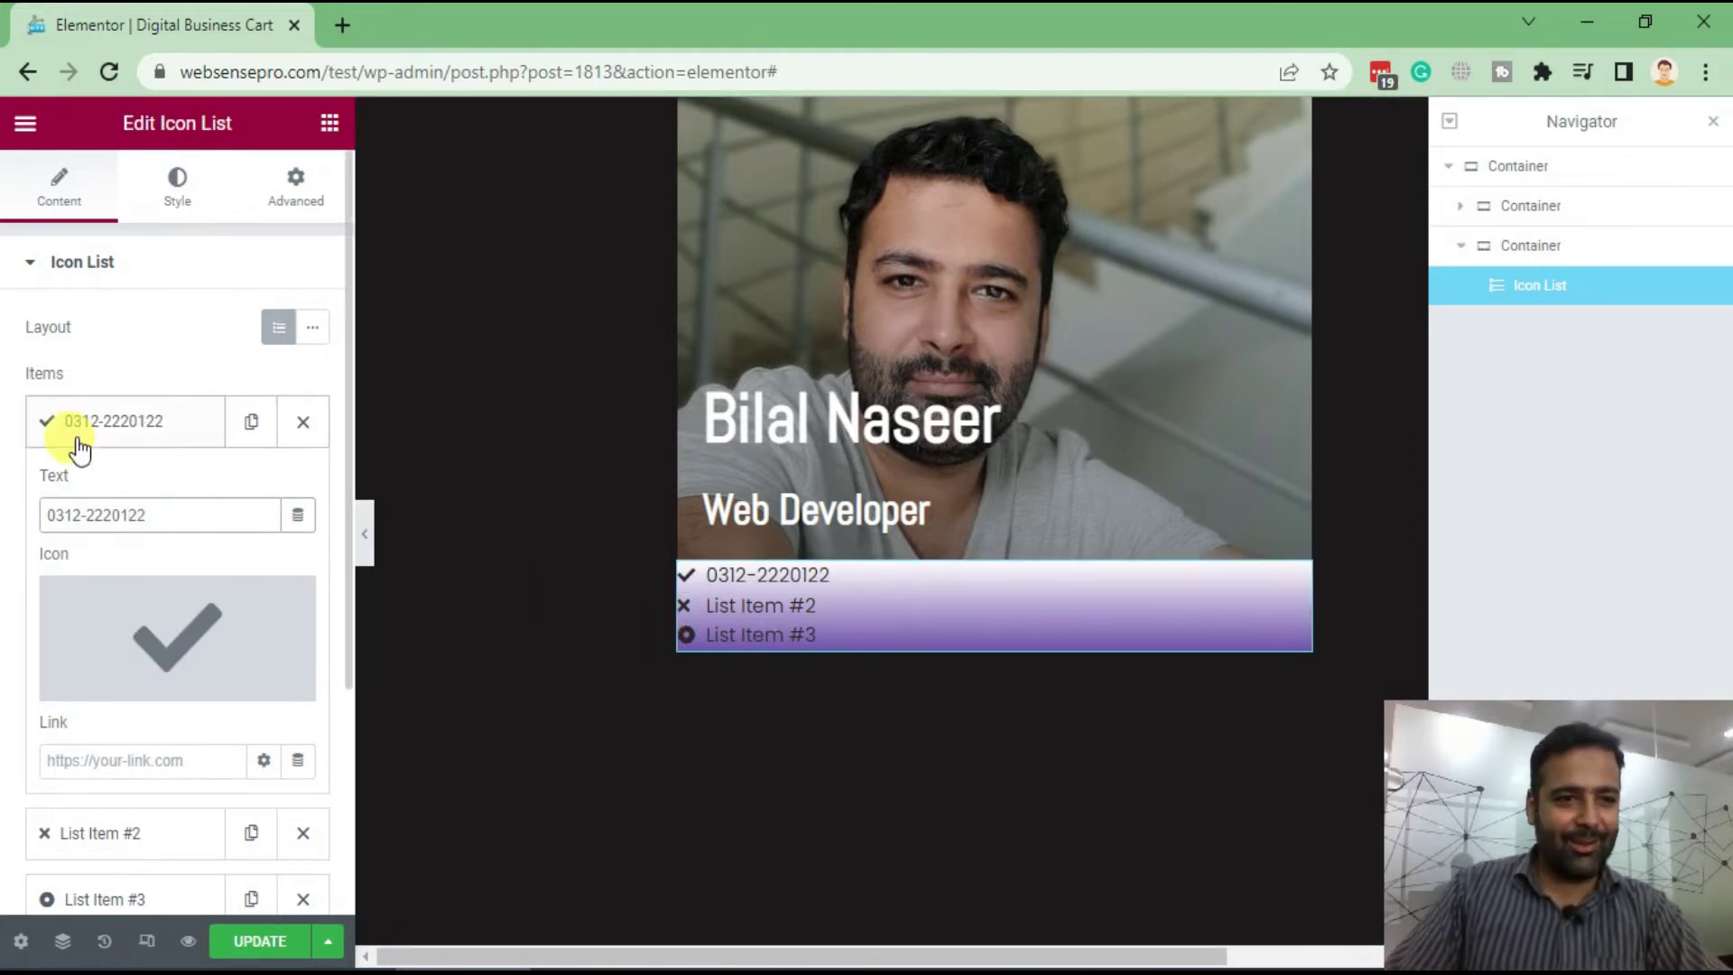
left_click(80, 449)
left_click(136, 492)
left_click_drag(145, 581, 4, 581)
type("Karachi,")
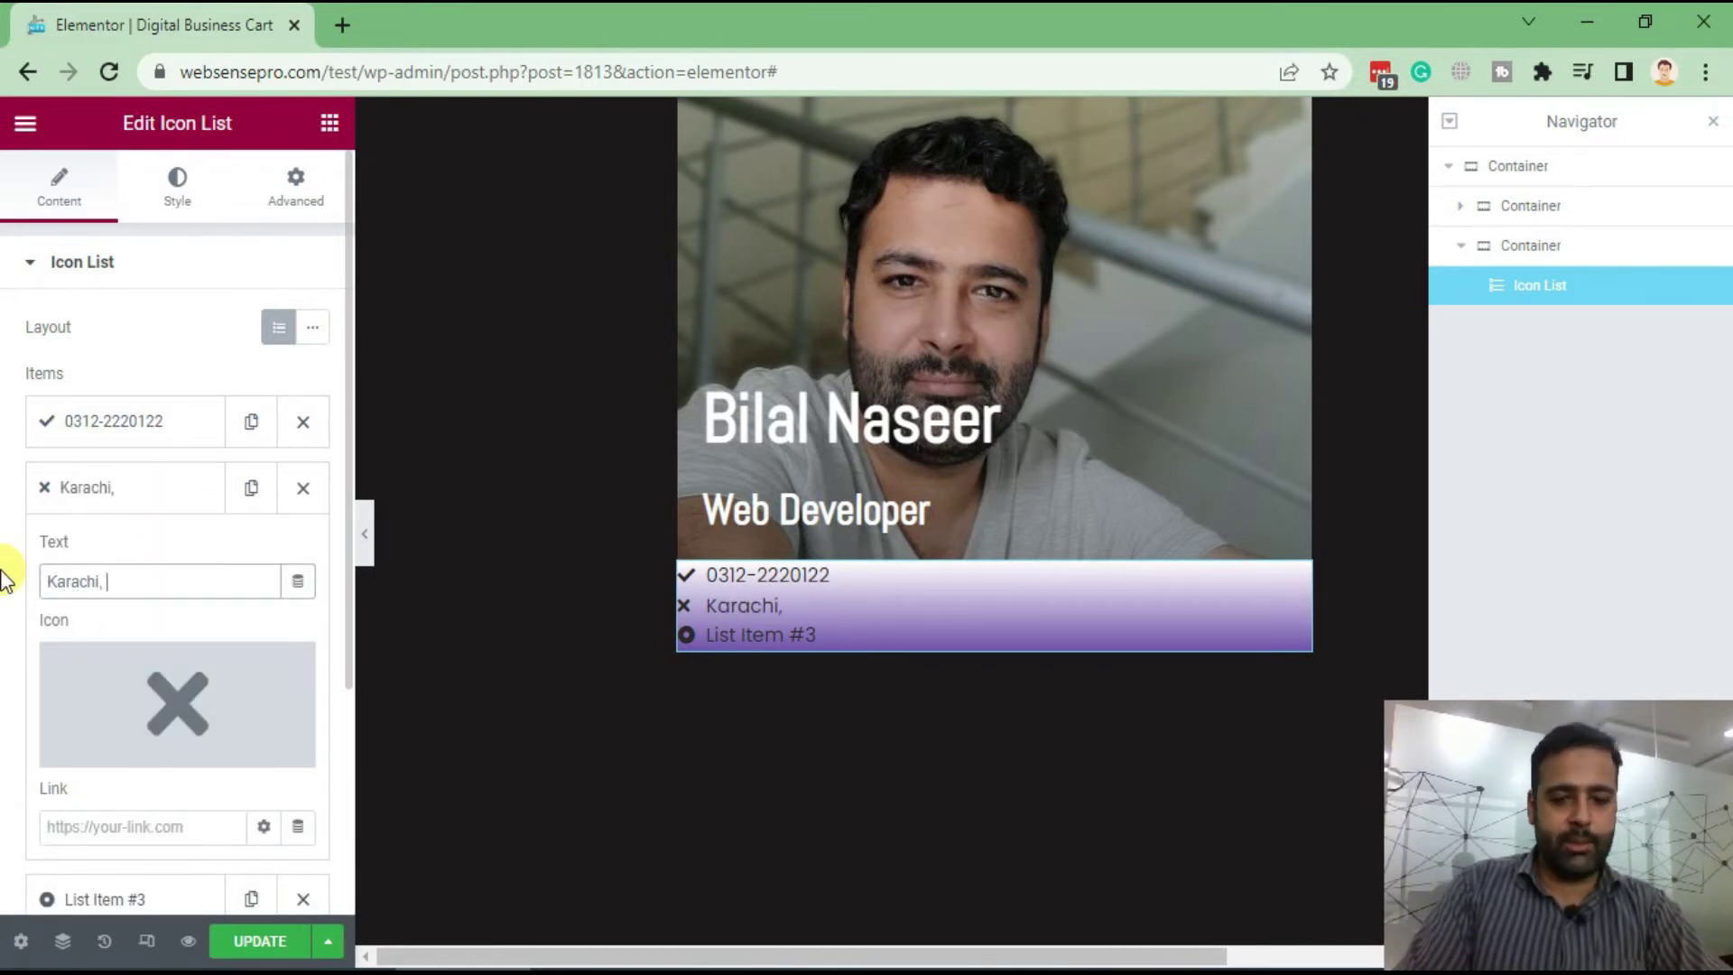
type(" Pakistan")
left_click(105, 486)
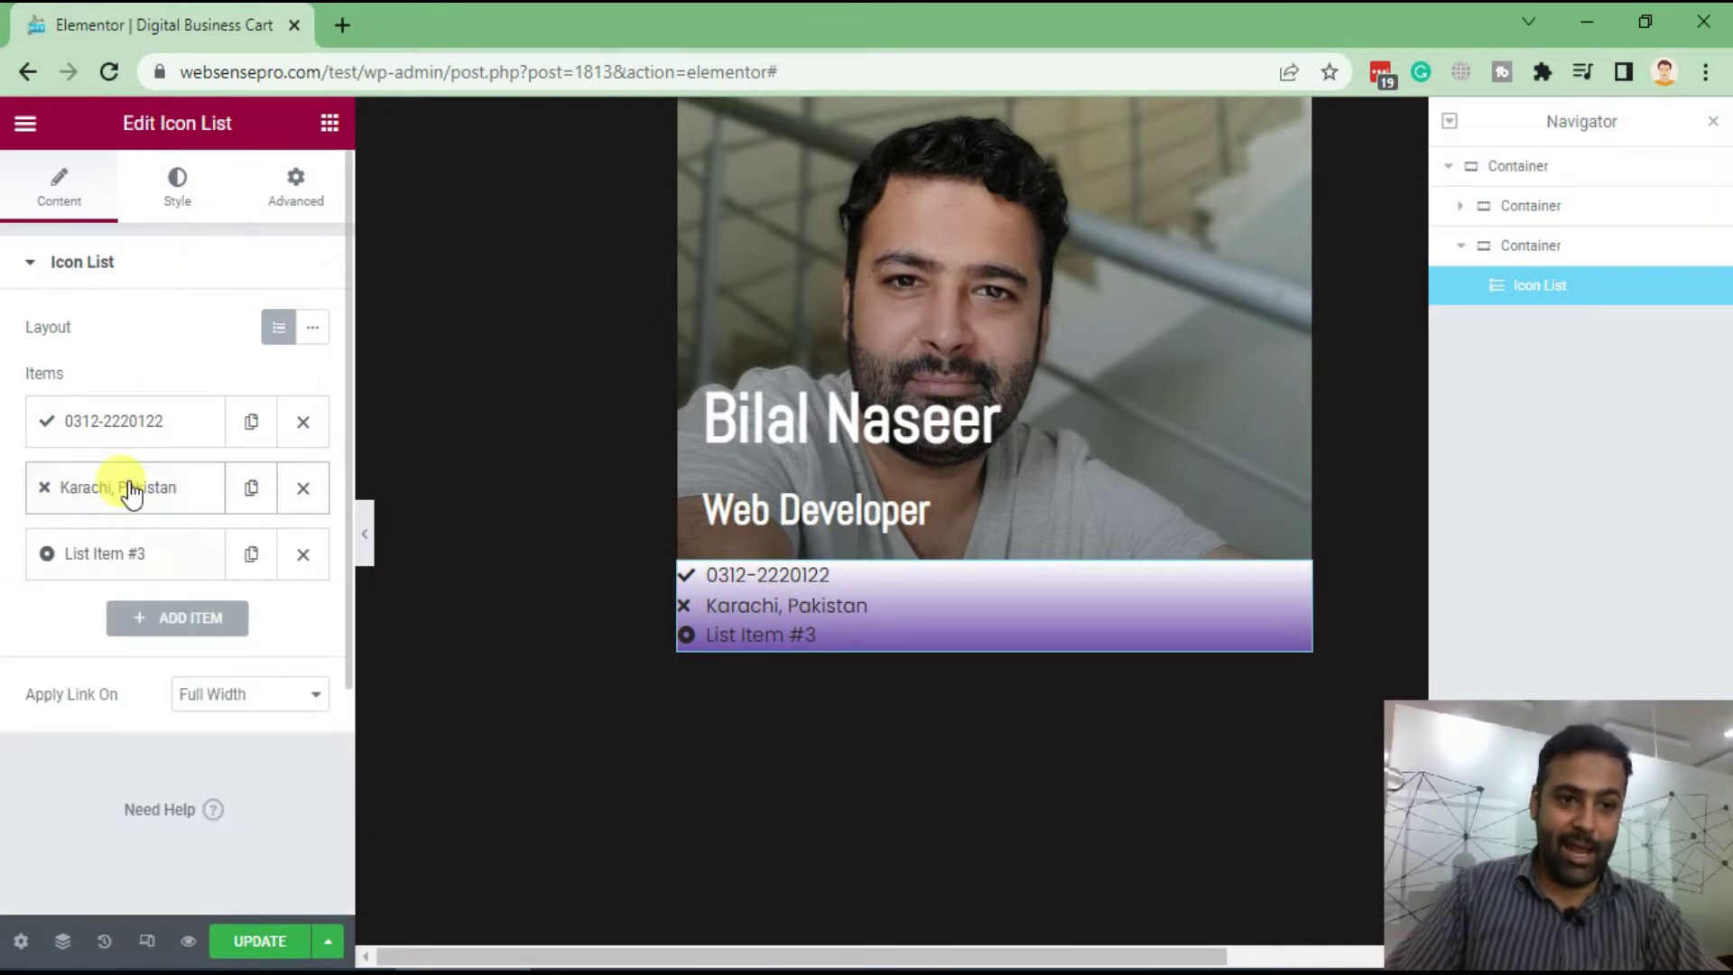
Change the third list item's text to 'Website'
left_click(136, 560)
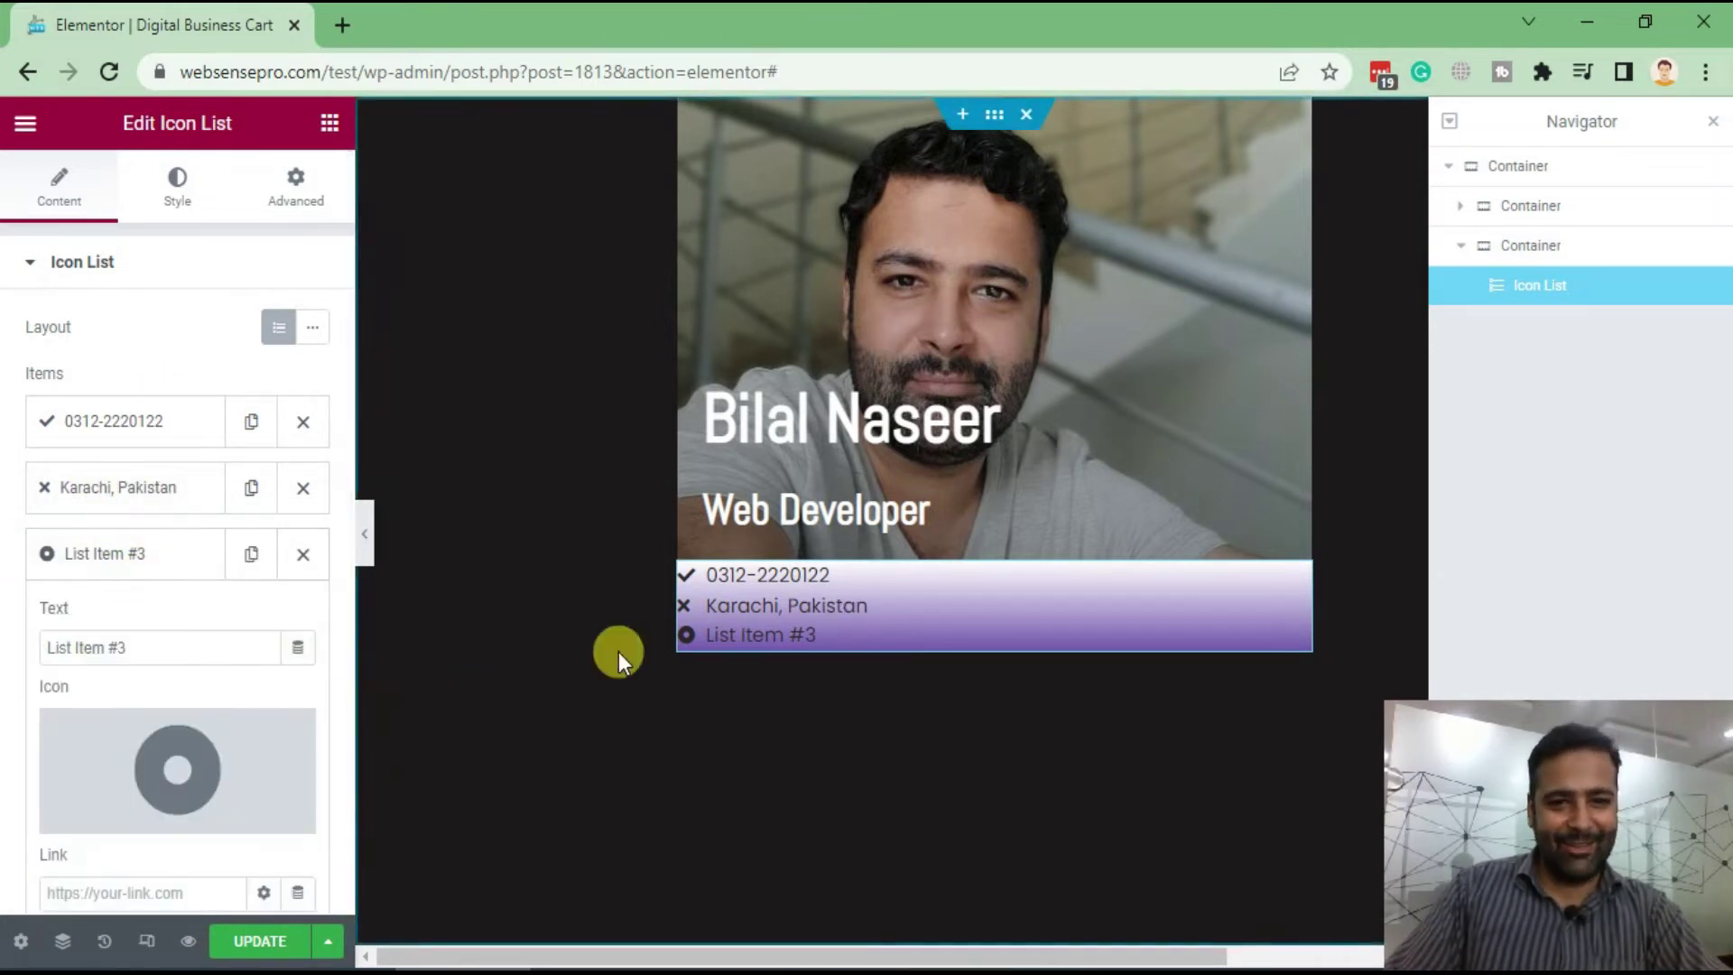
left_click_drag(133, 669, 5, 659)
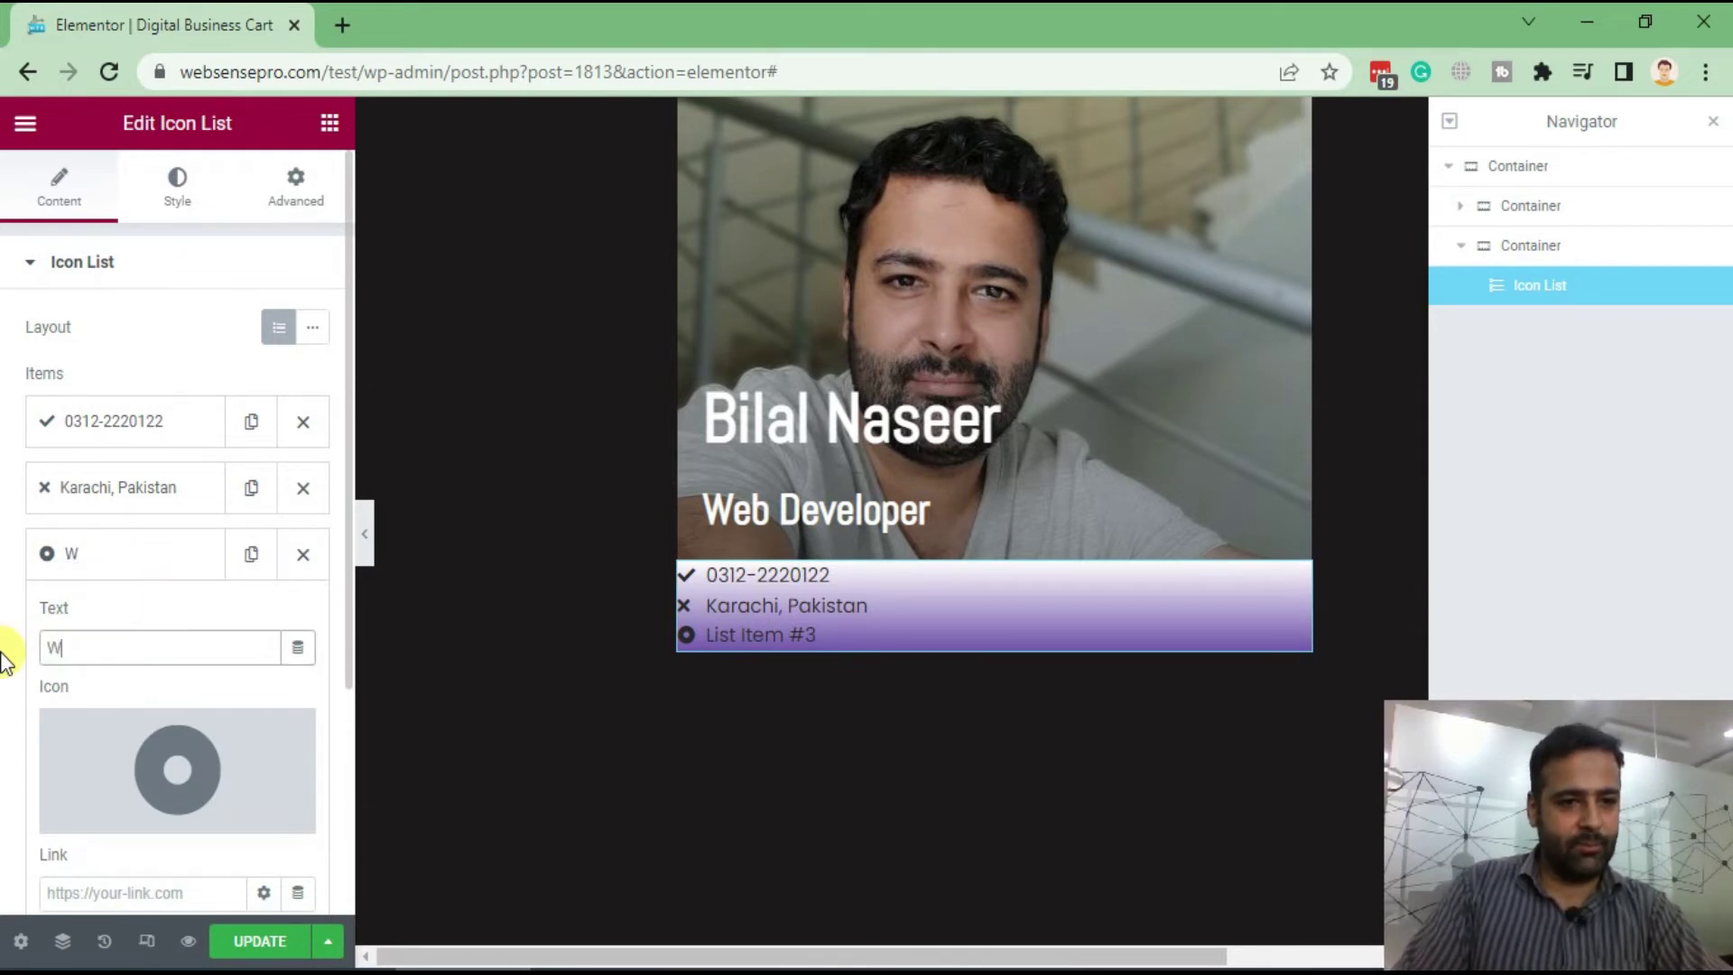
type("Webs")
left_click_drag(5, 659, 93, 638)
type("Cl")
key("BackSpace")
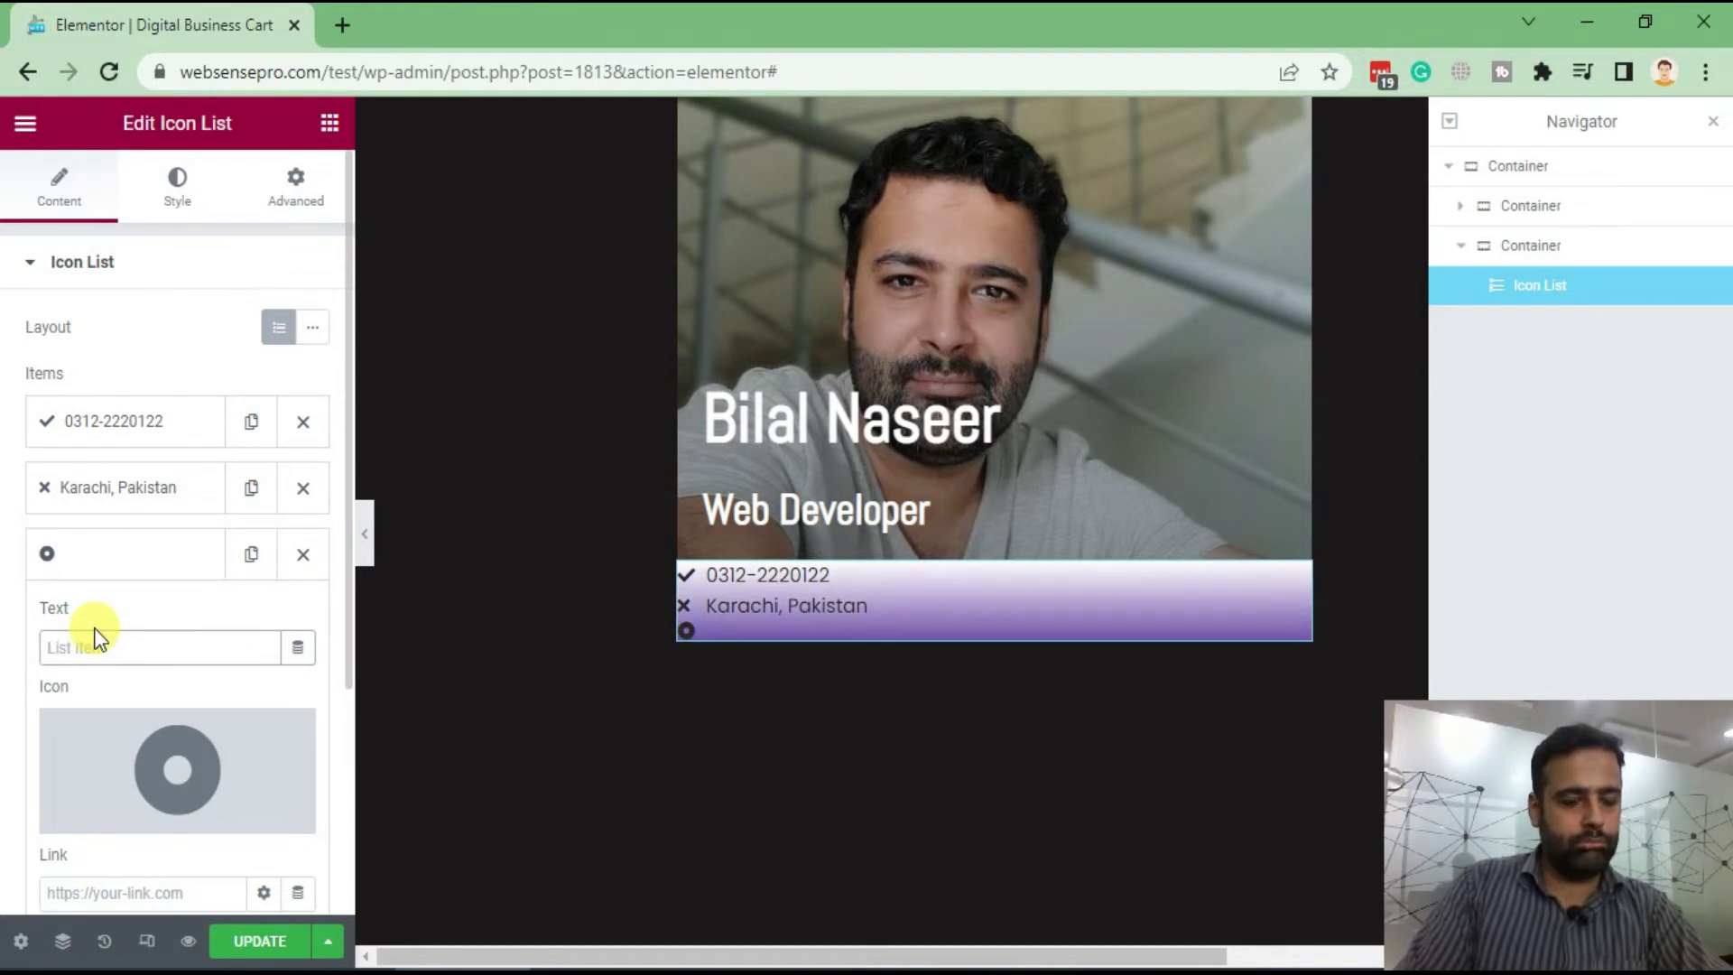
type("Website")
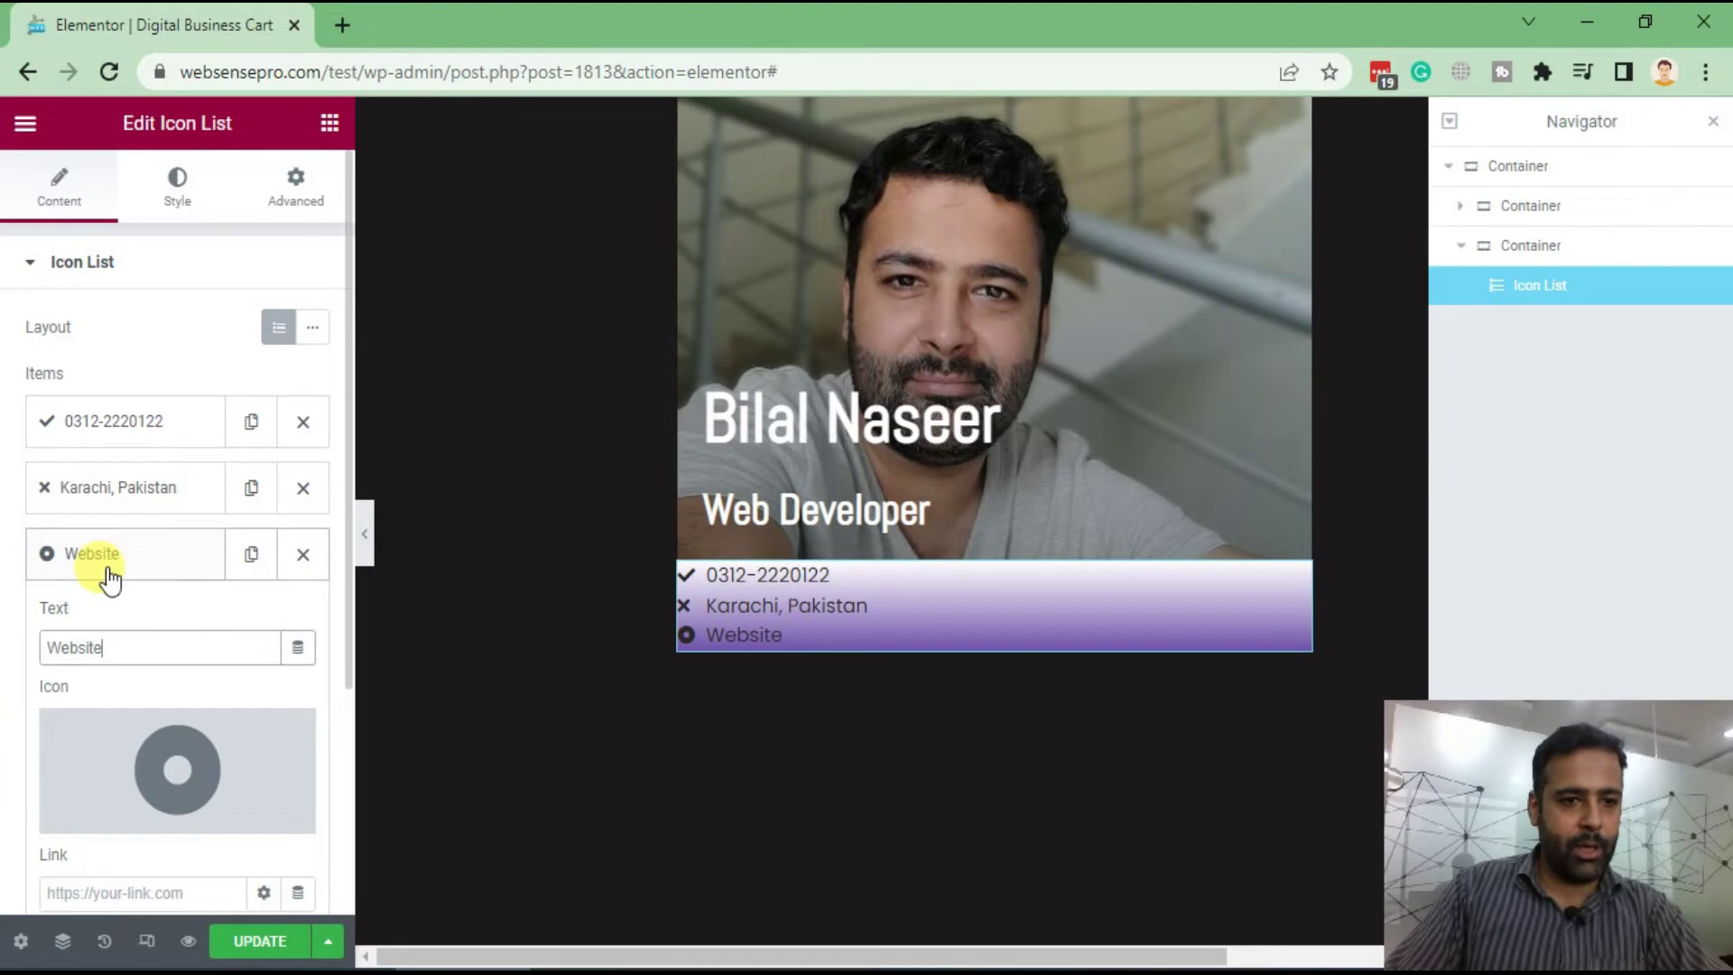
Fill in the phone number item's link field using its number
left_click(108, 569)
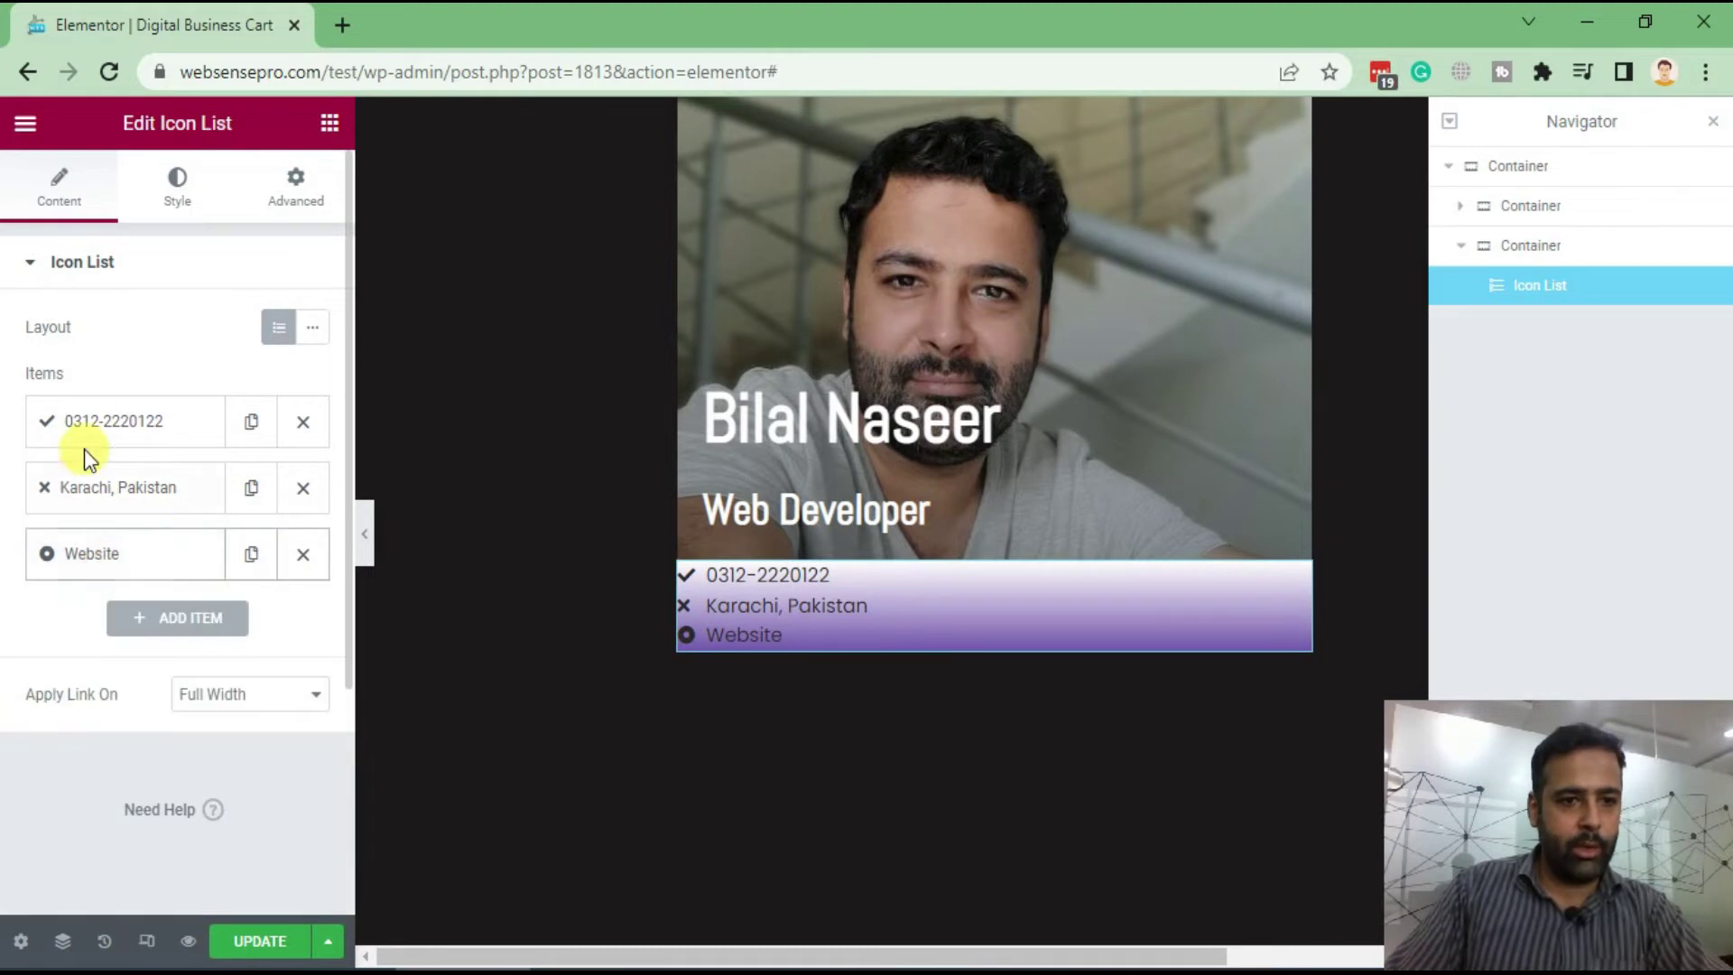
left_click(87, 431)
scroll(129, 499, "down", 3)
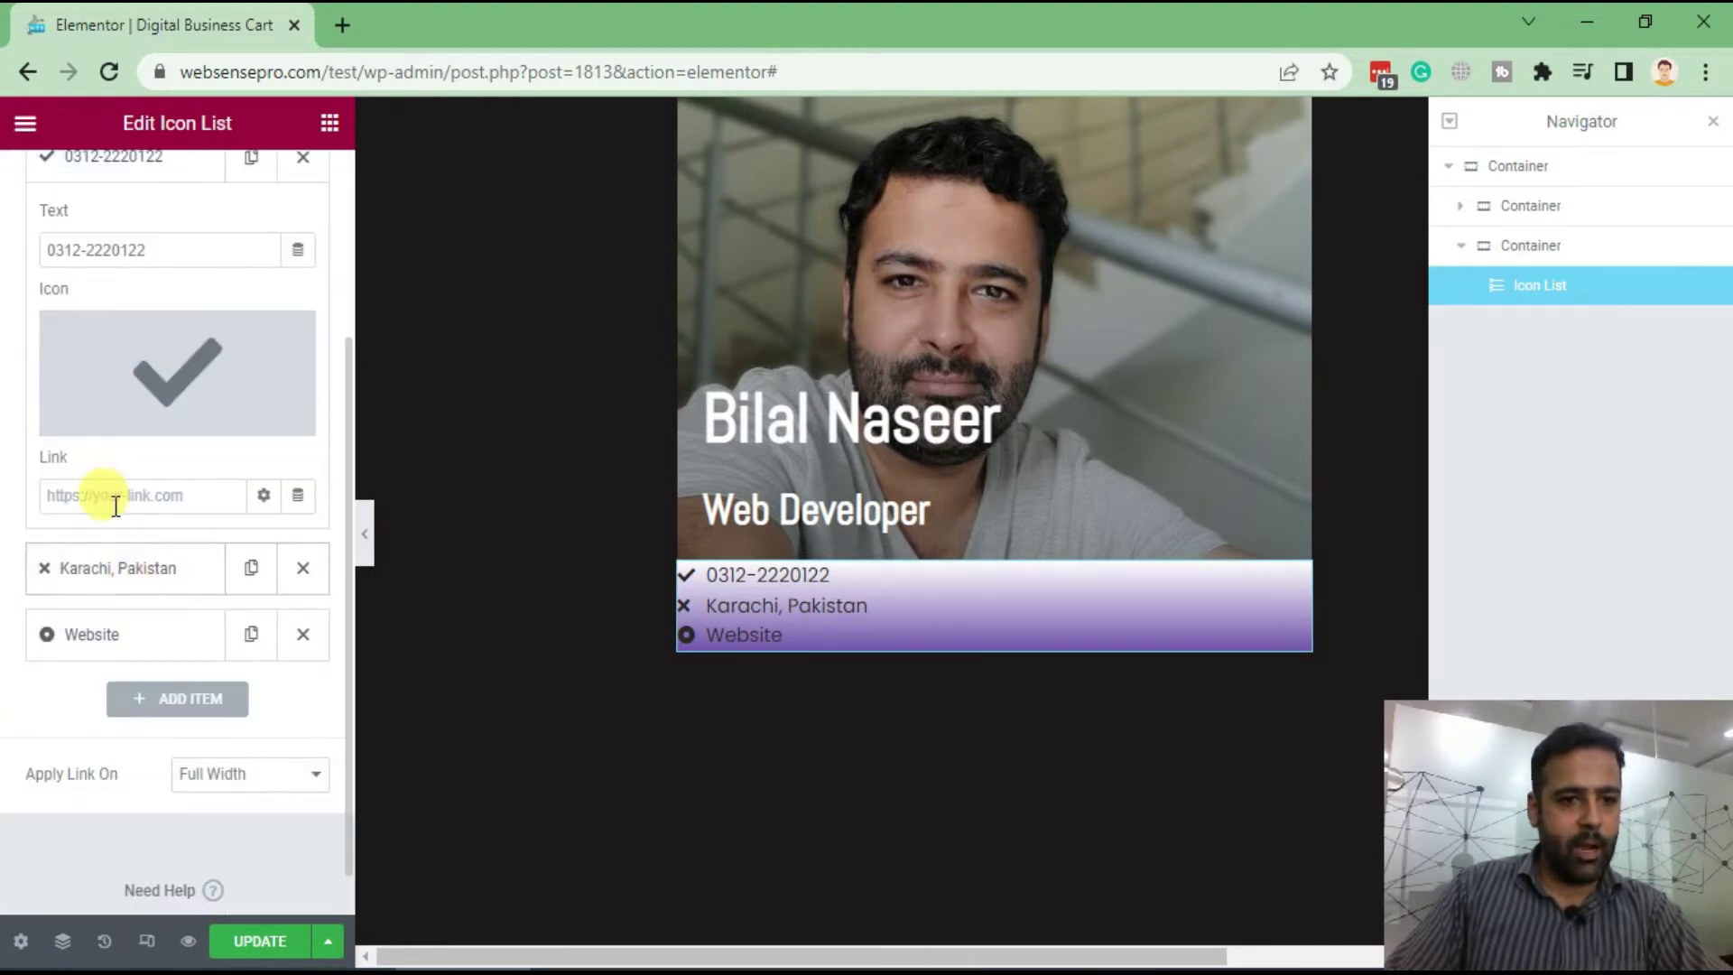
type("tel:")
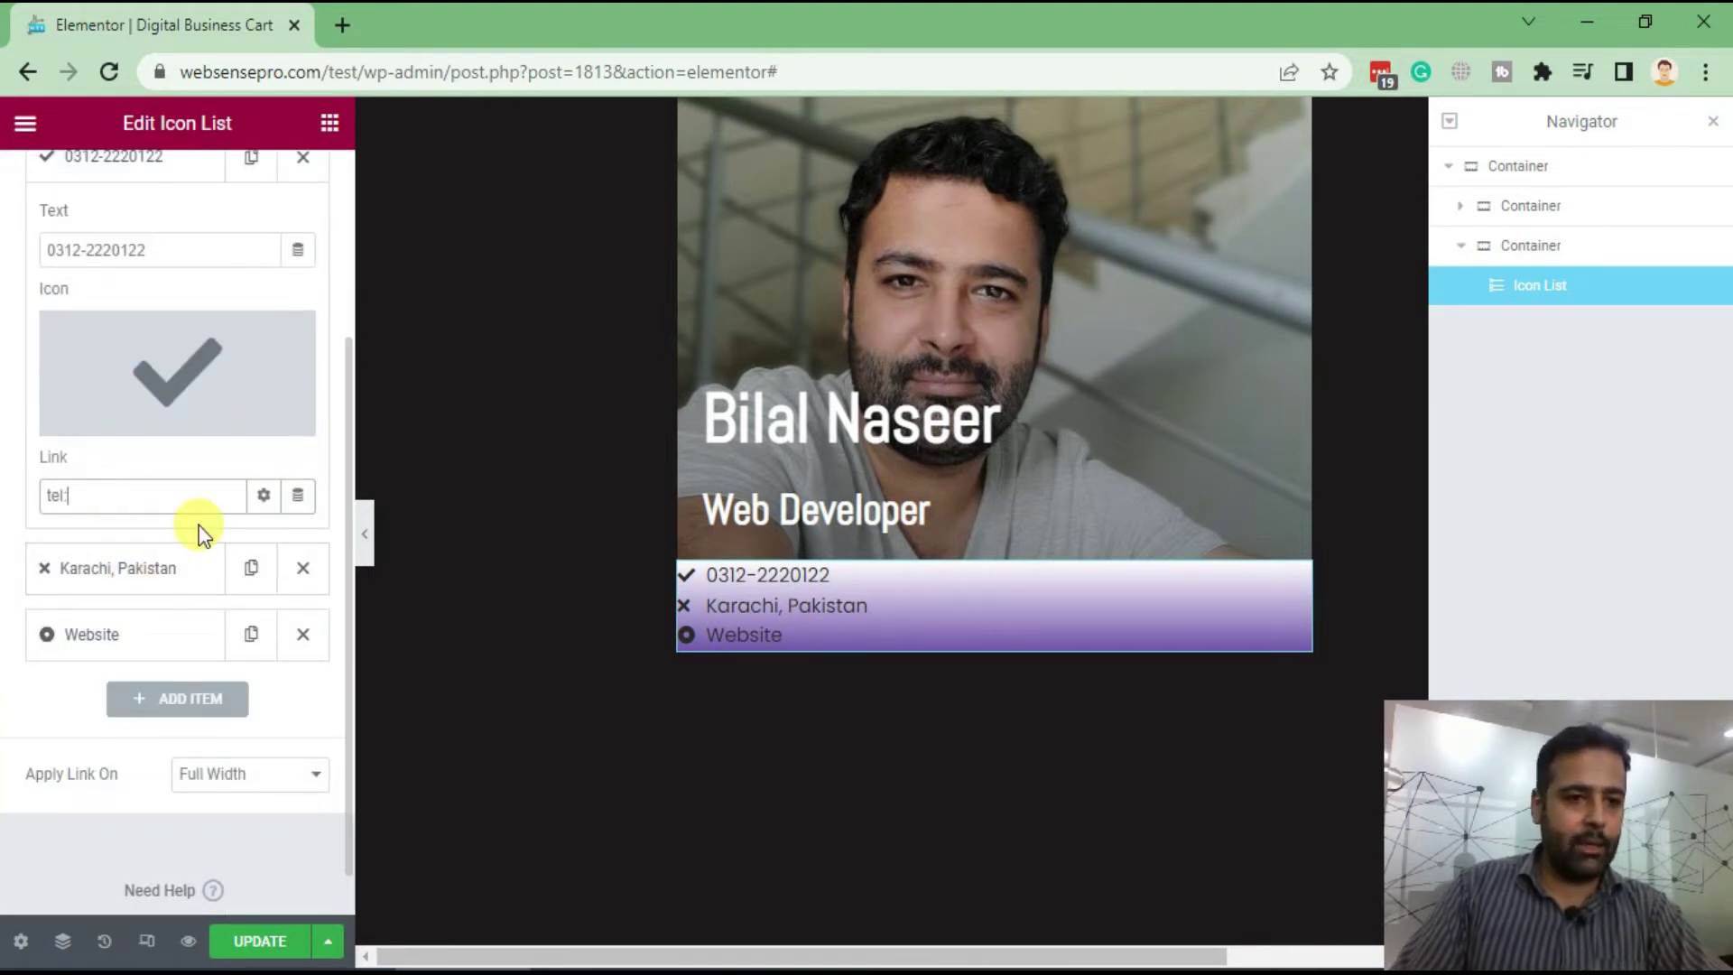
left_click_drag(178, 250, 5, 260)
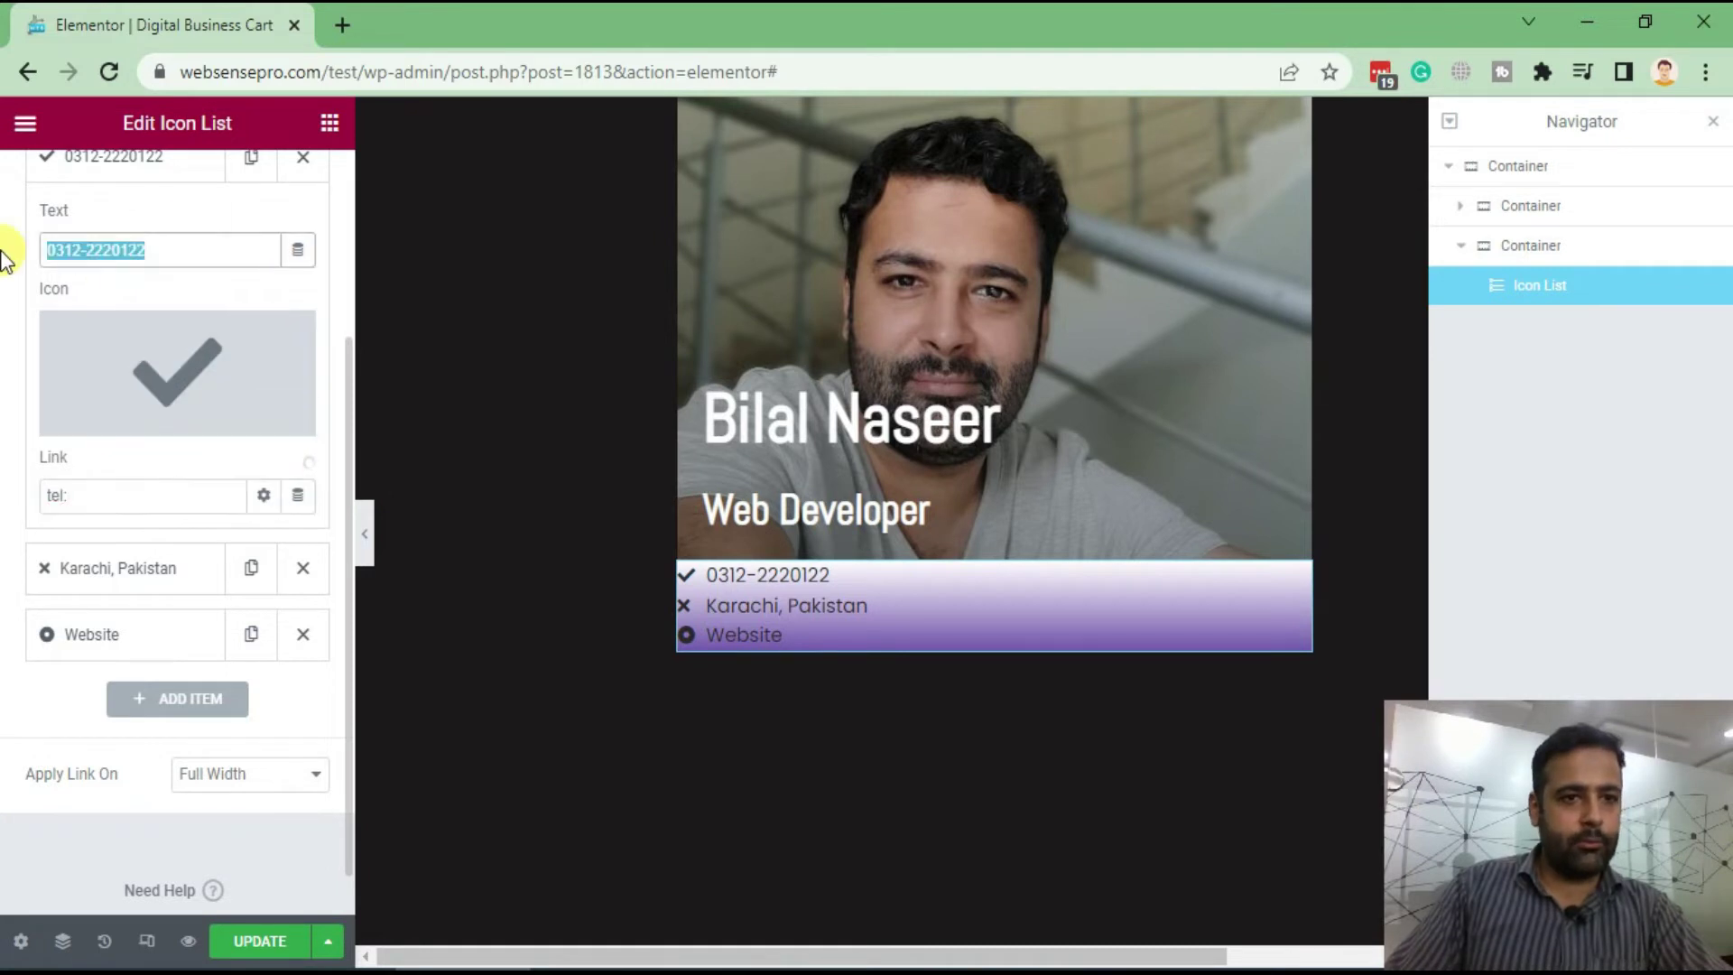
left_click(175, 495)
scroll(177, 518, "up", 3)
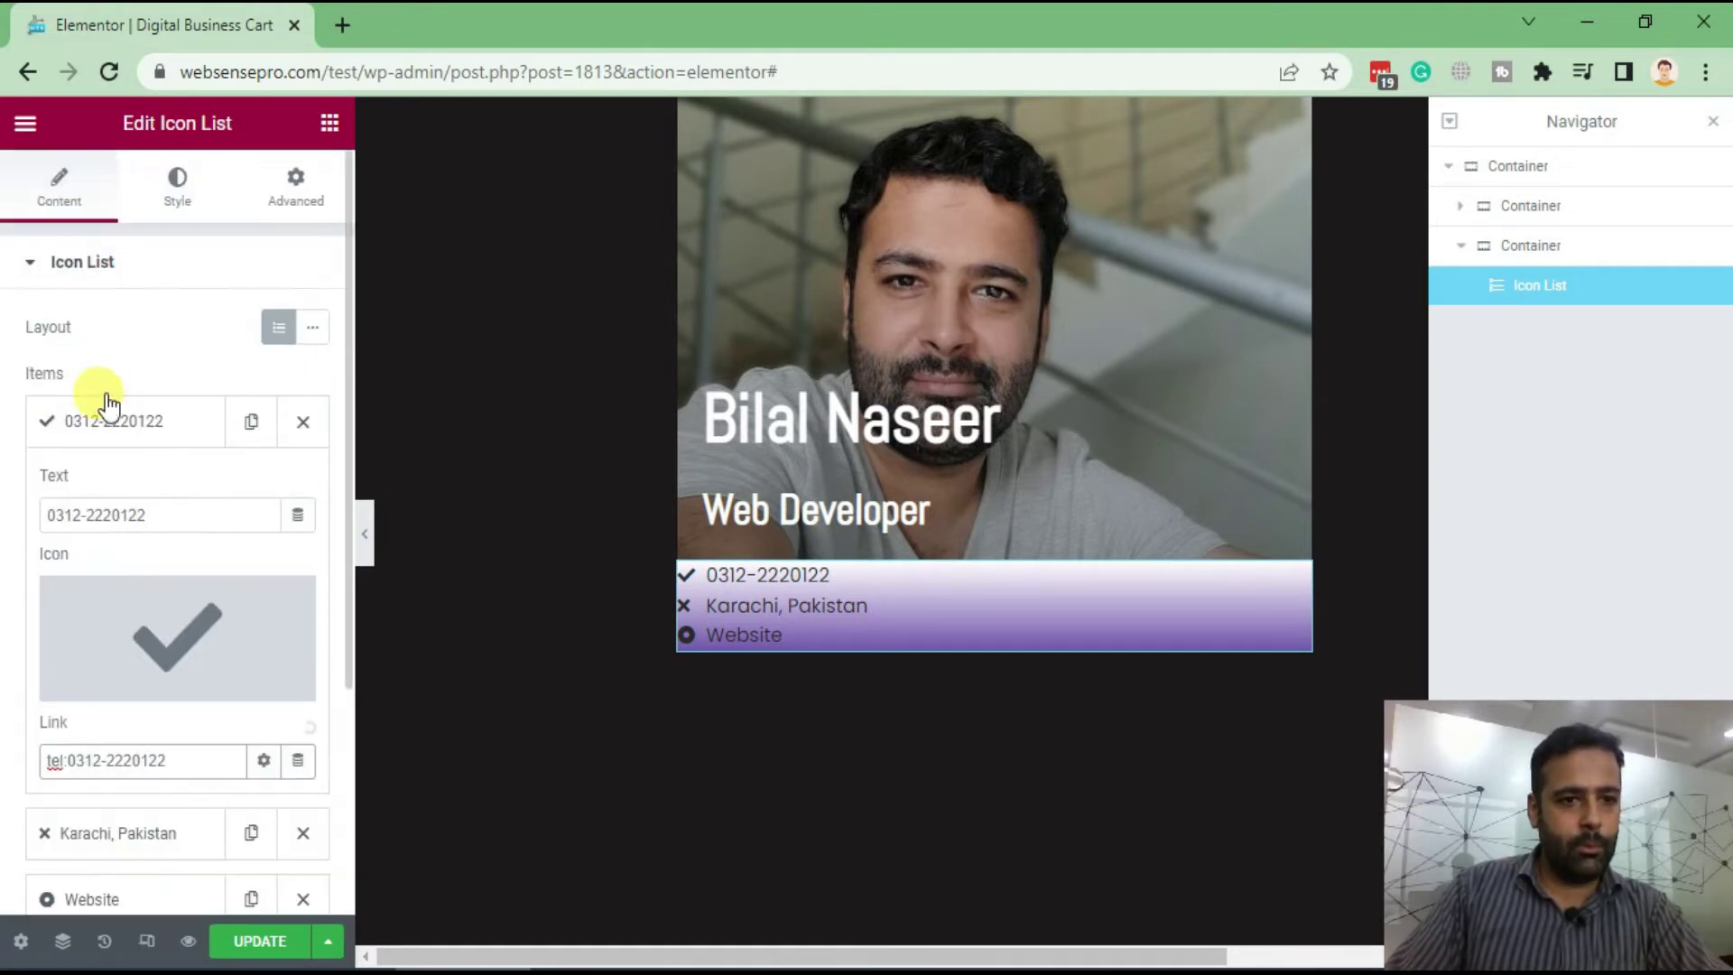
left_click(123, 422)
left_click(136, 501)
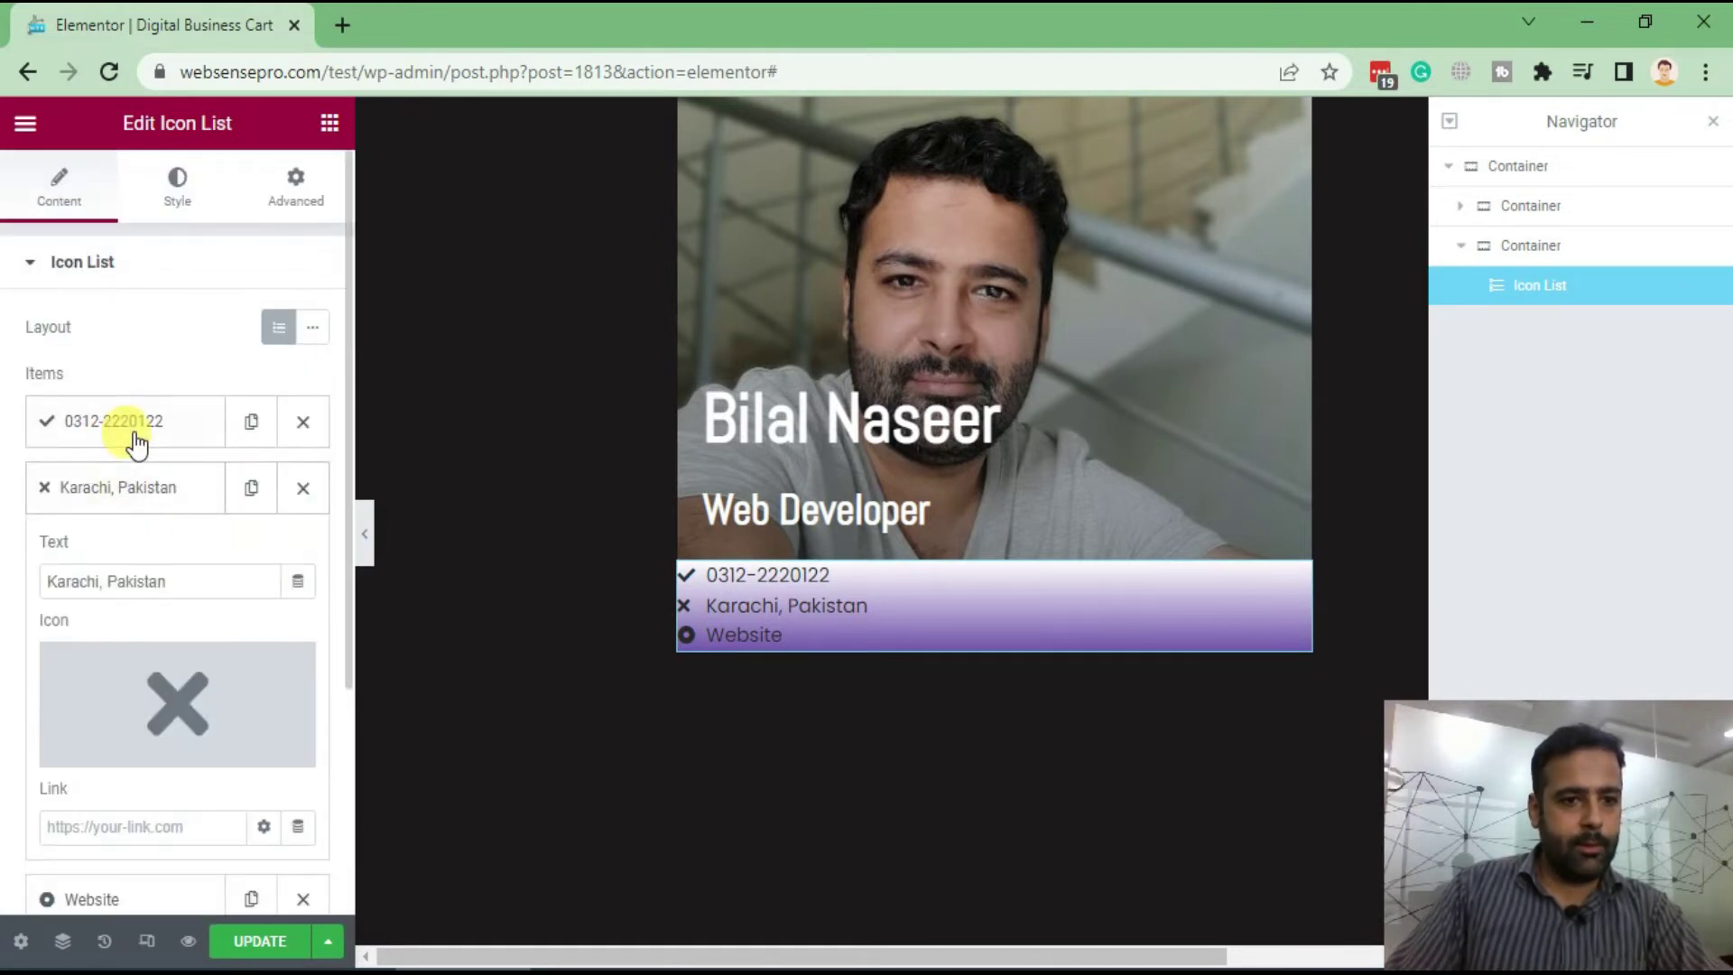
left_click(106, 506)
left_click(90, 551)
scroll(93, 639, "down", 3)
type("http://")
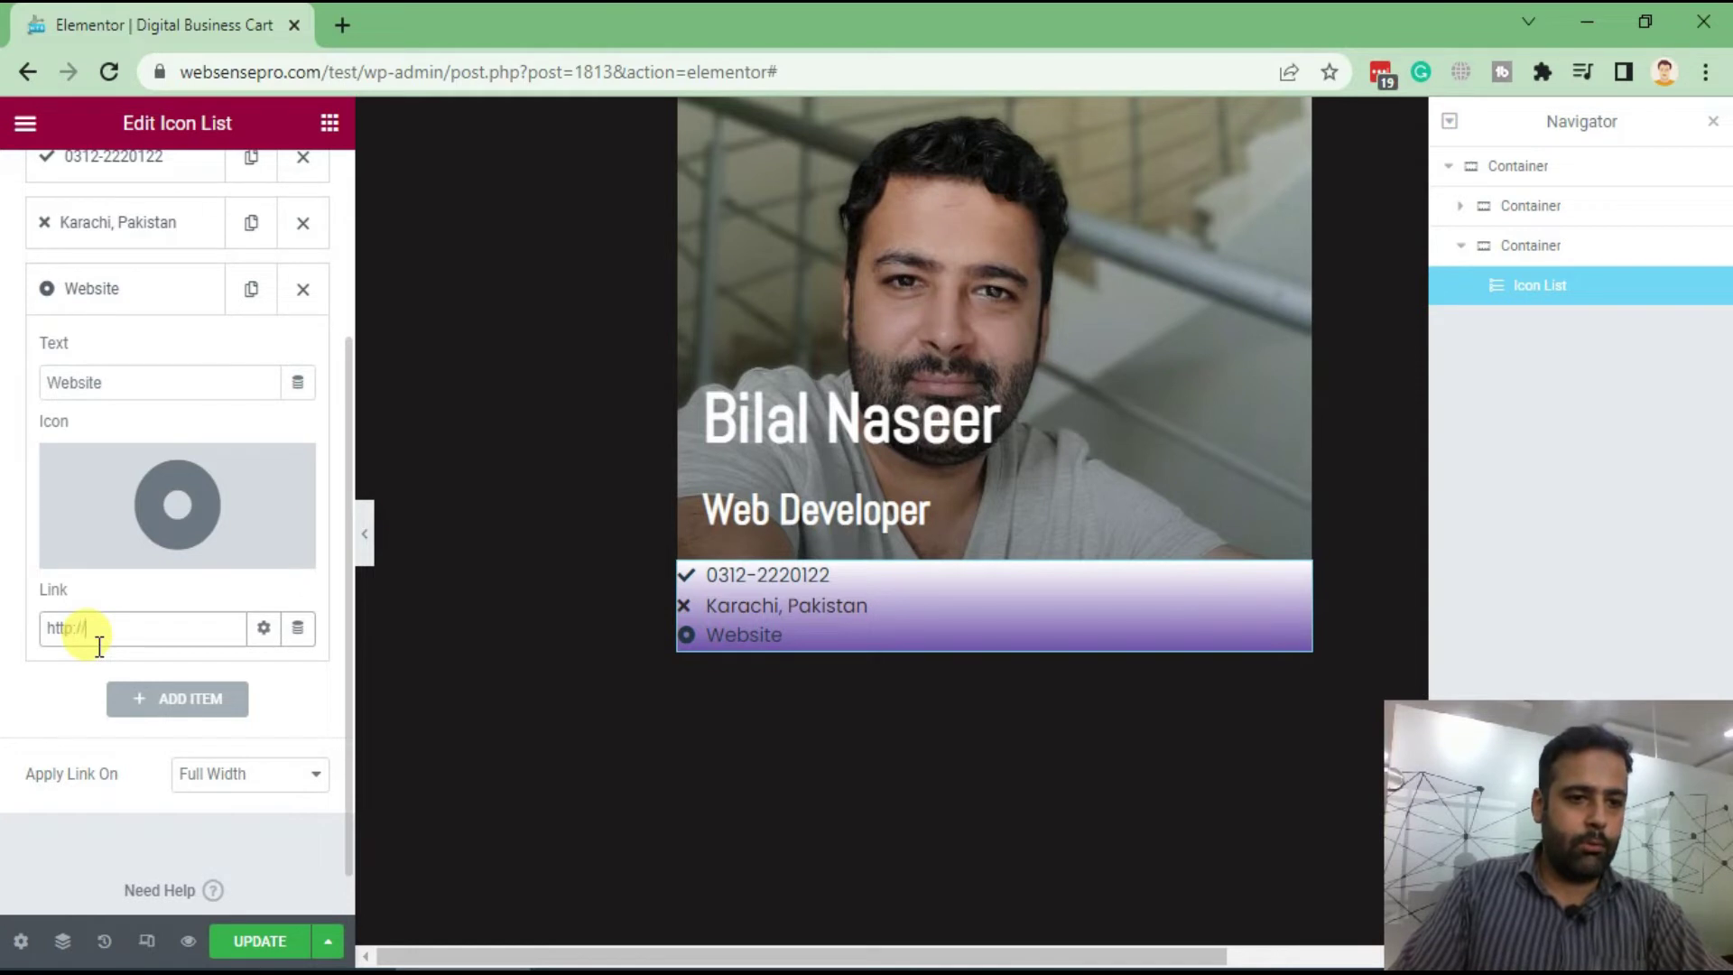
key("BackSpace")
key("BackSpace")
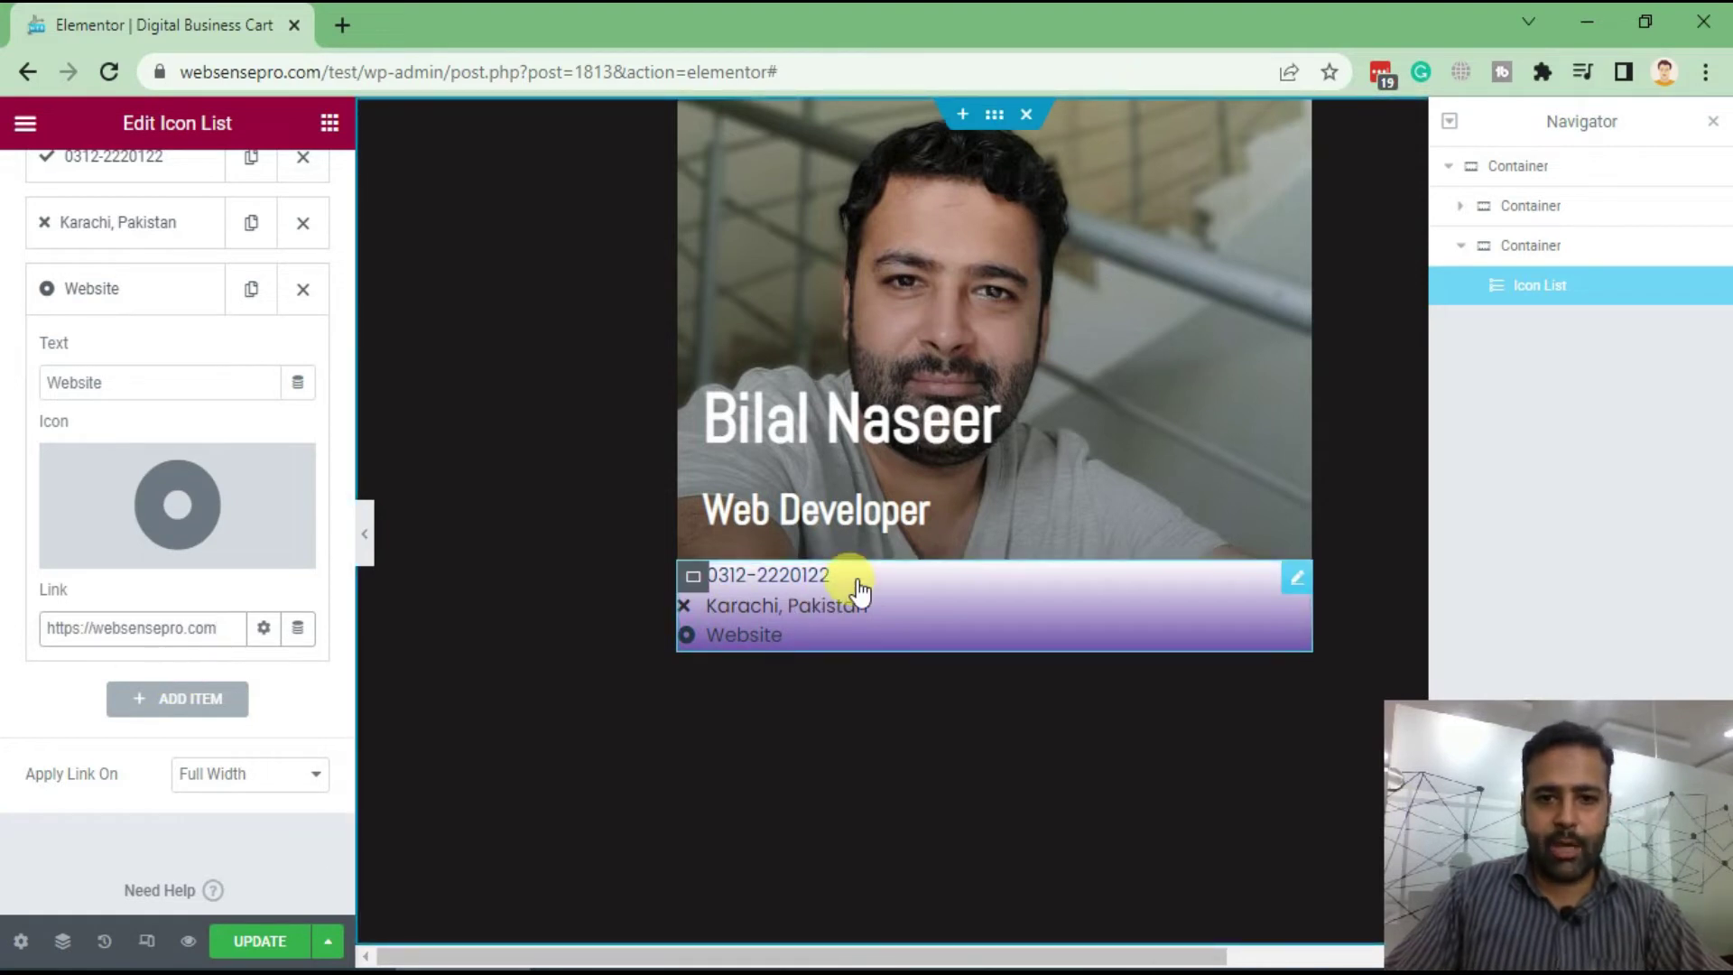
scroll(320, 573, "up", 3)
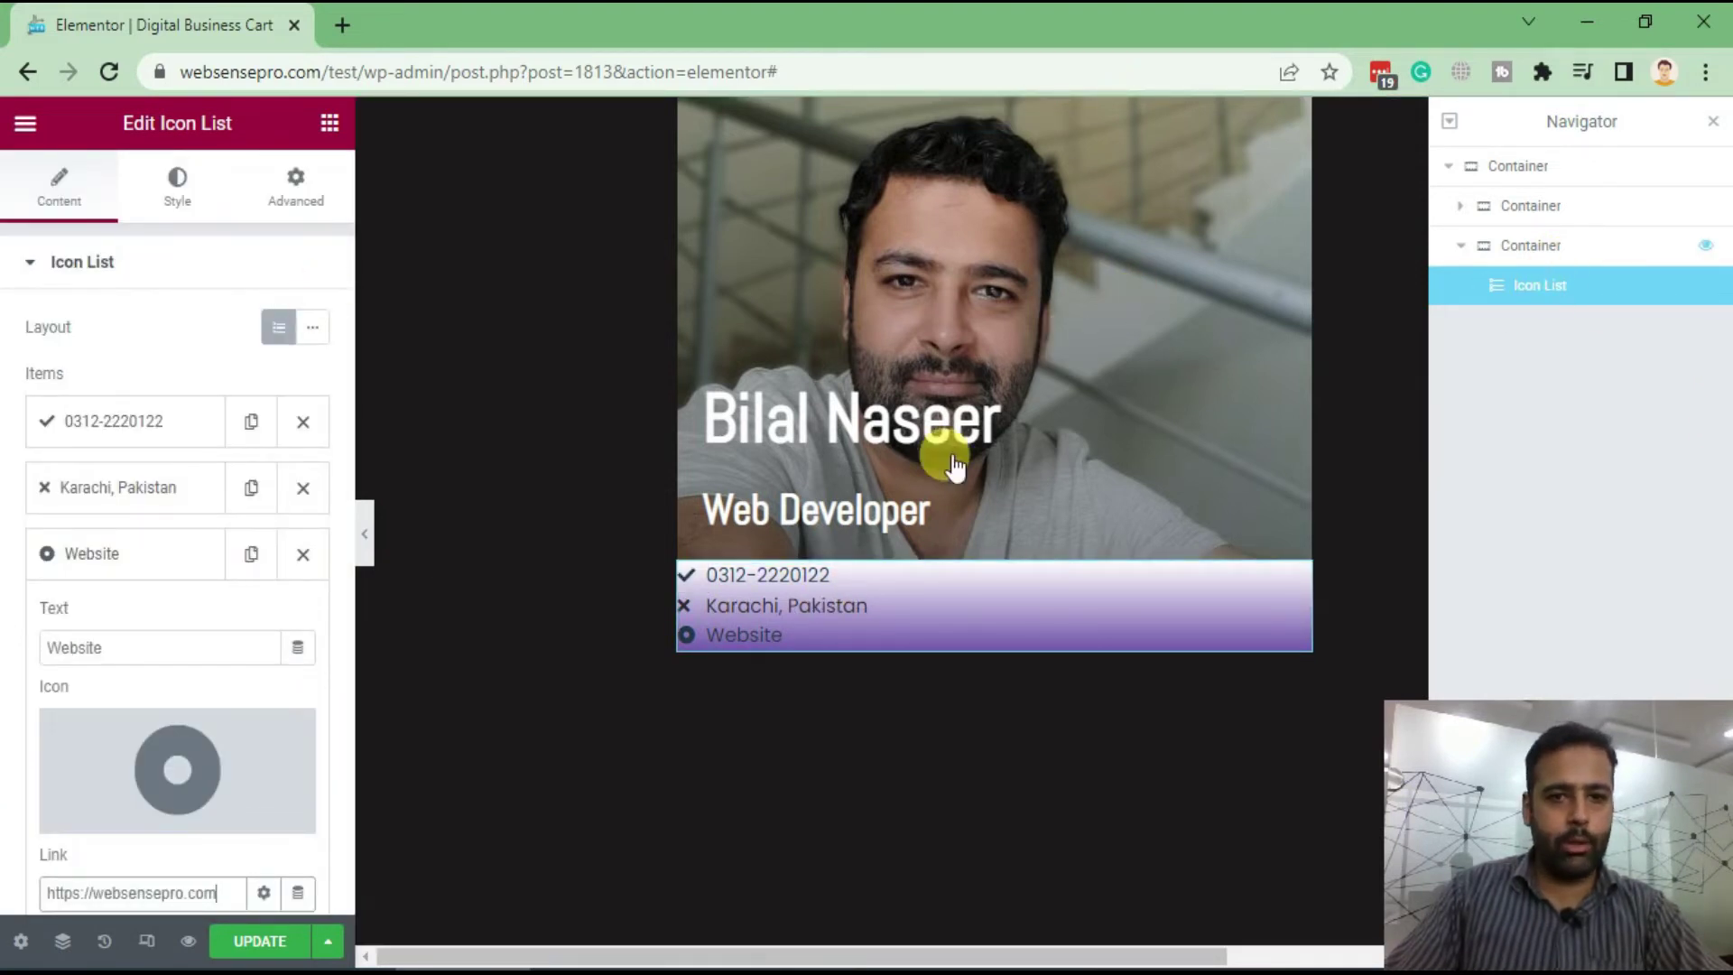
Give the purple contact container a linked padding of 20 px on every side
left_click(1596, 217)
left_click(305, 205)
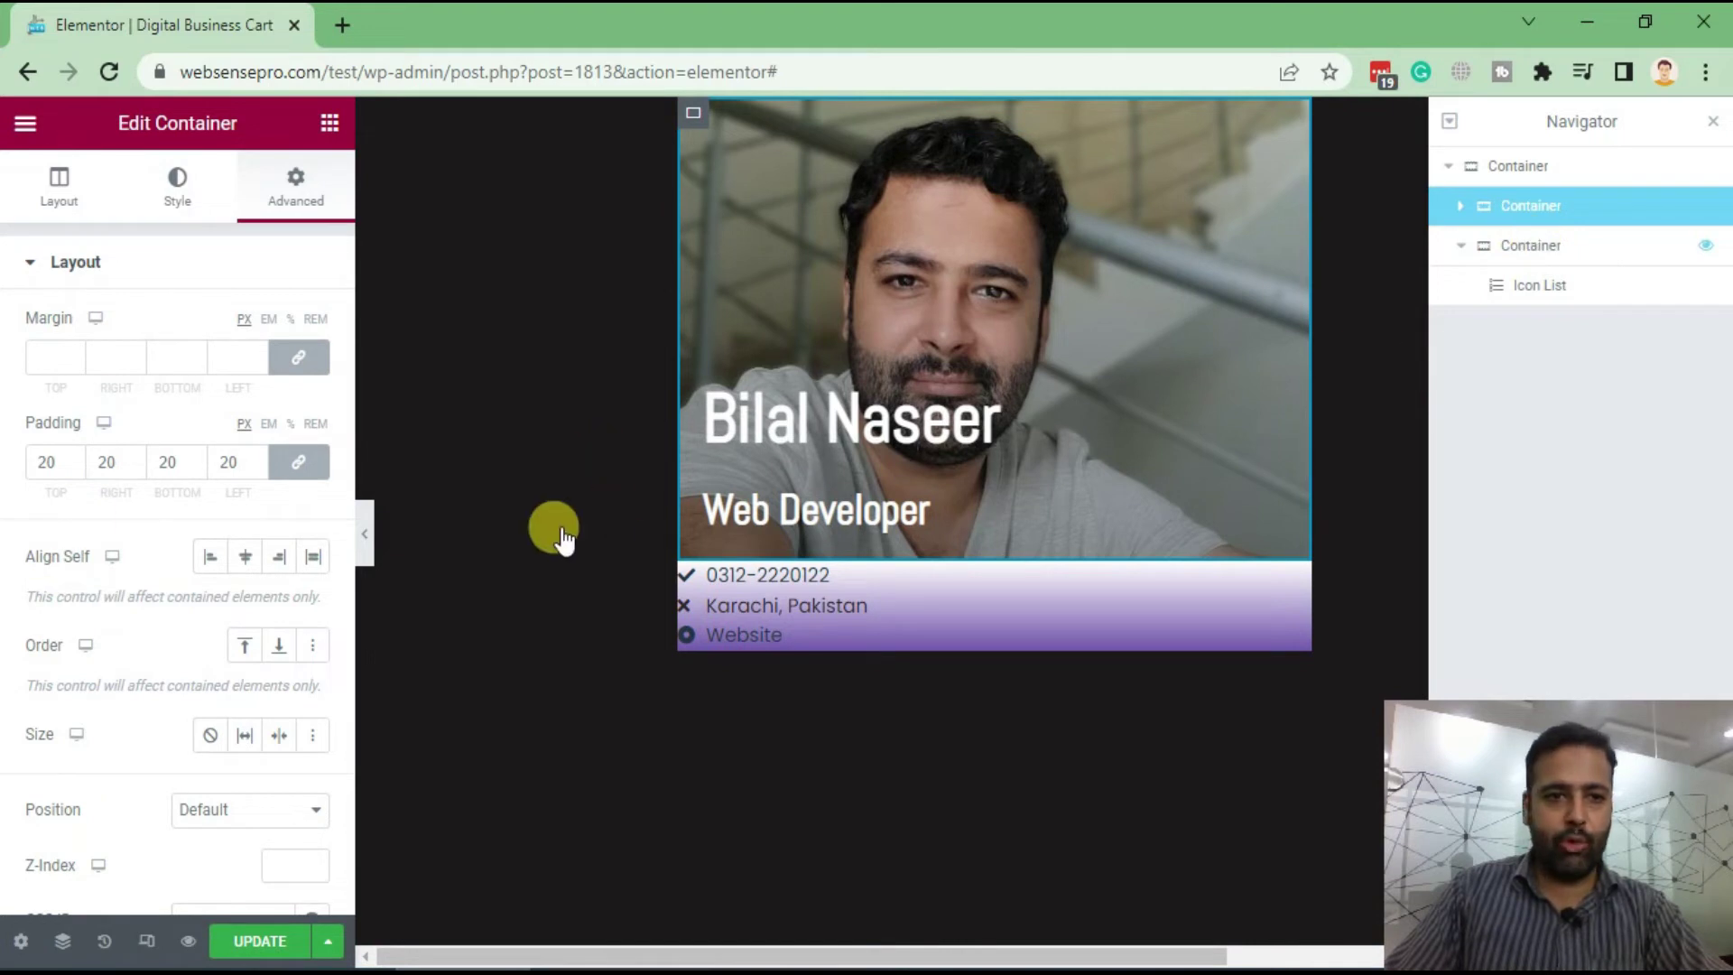
left_click(1128, 600)
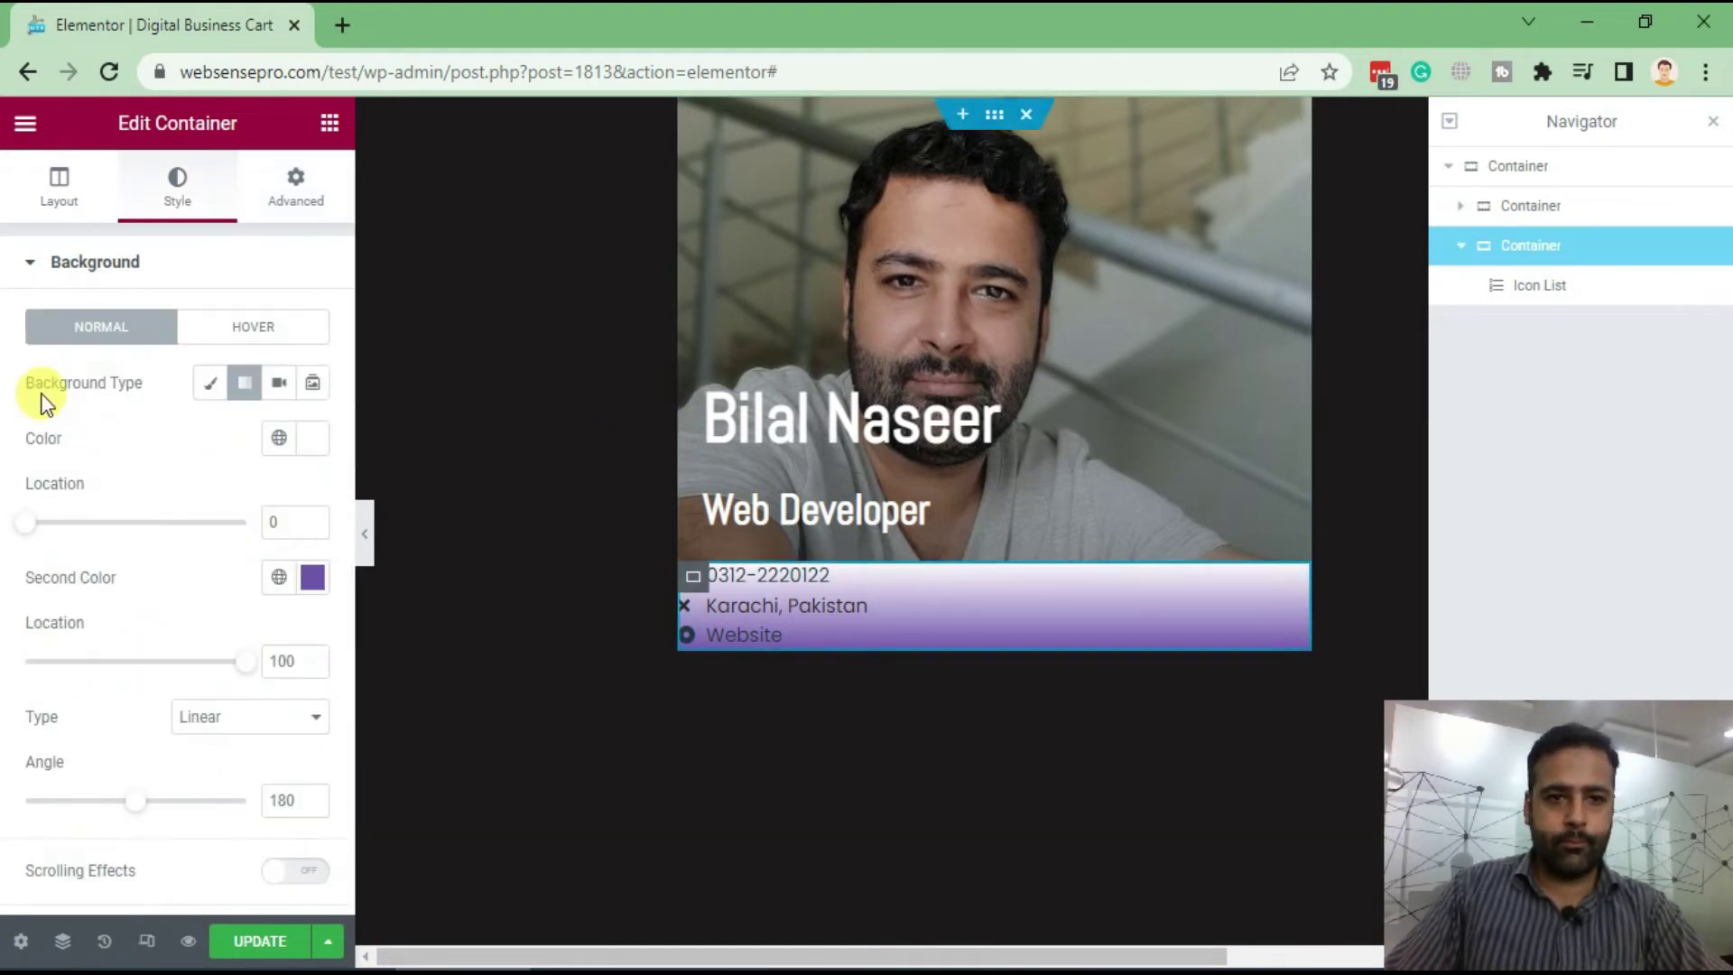
left_click(296, 191)
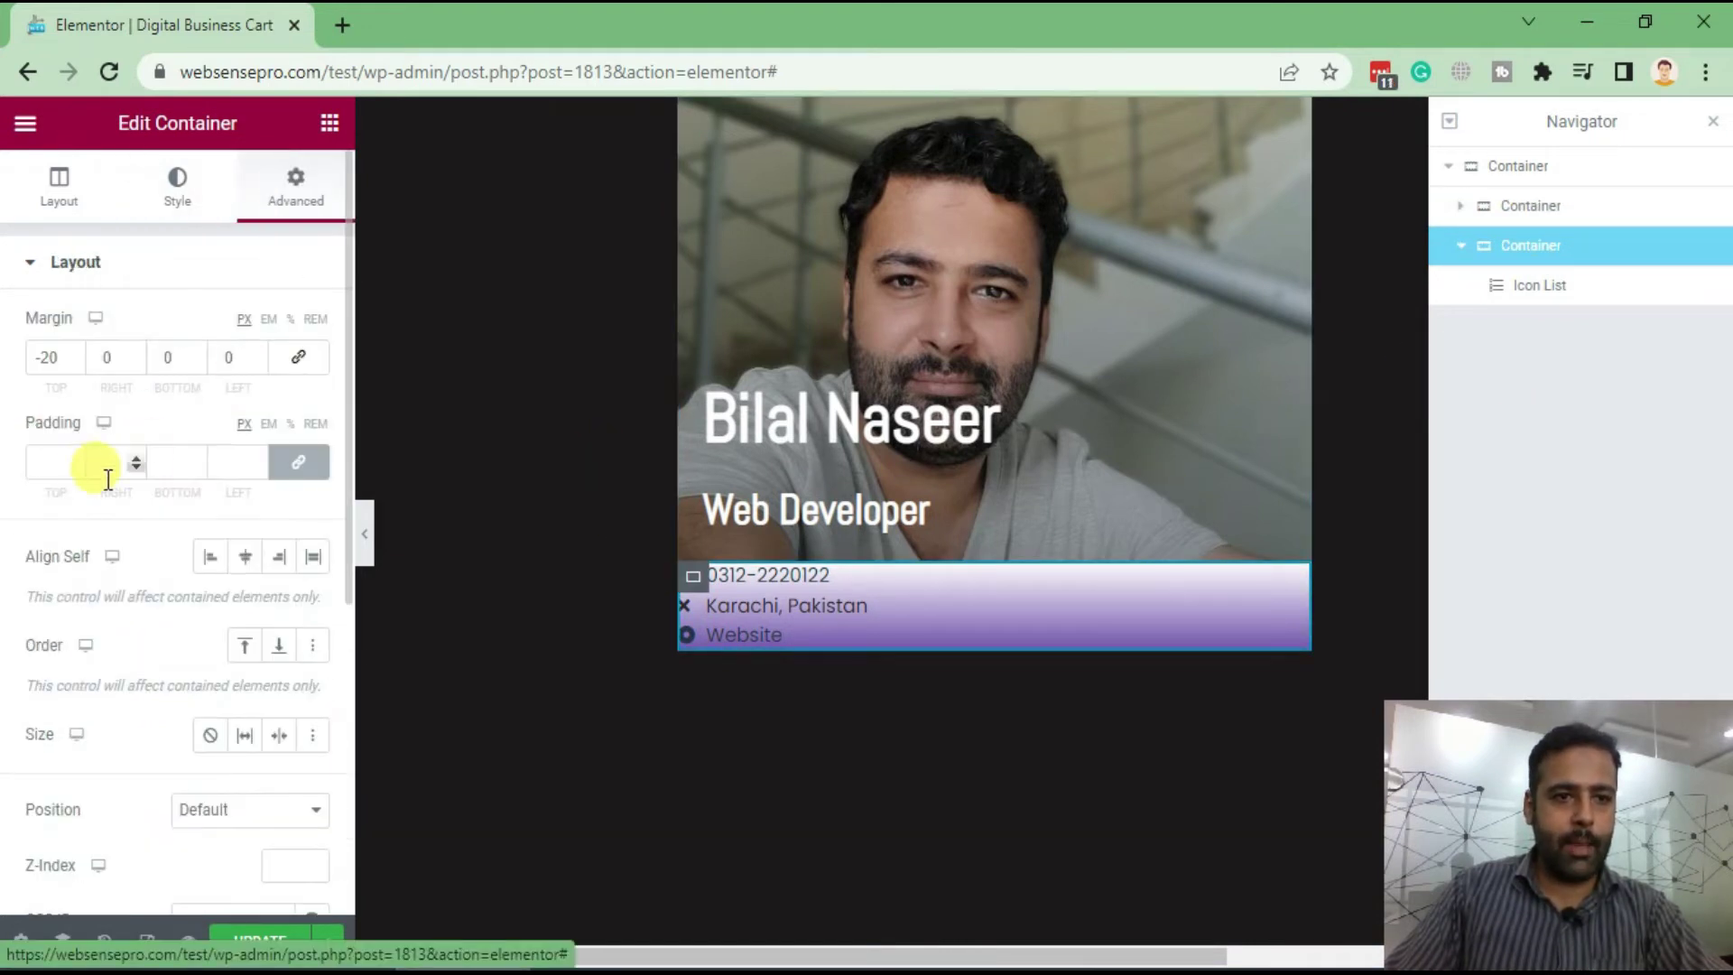
left_click(45, 462)
type("20")
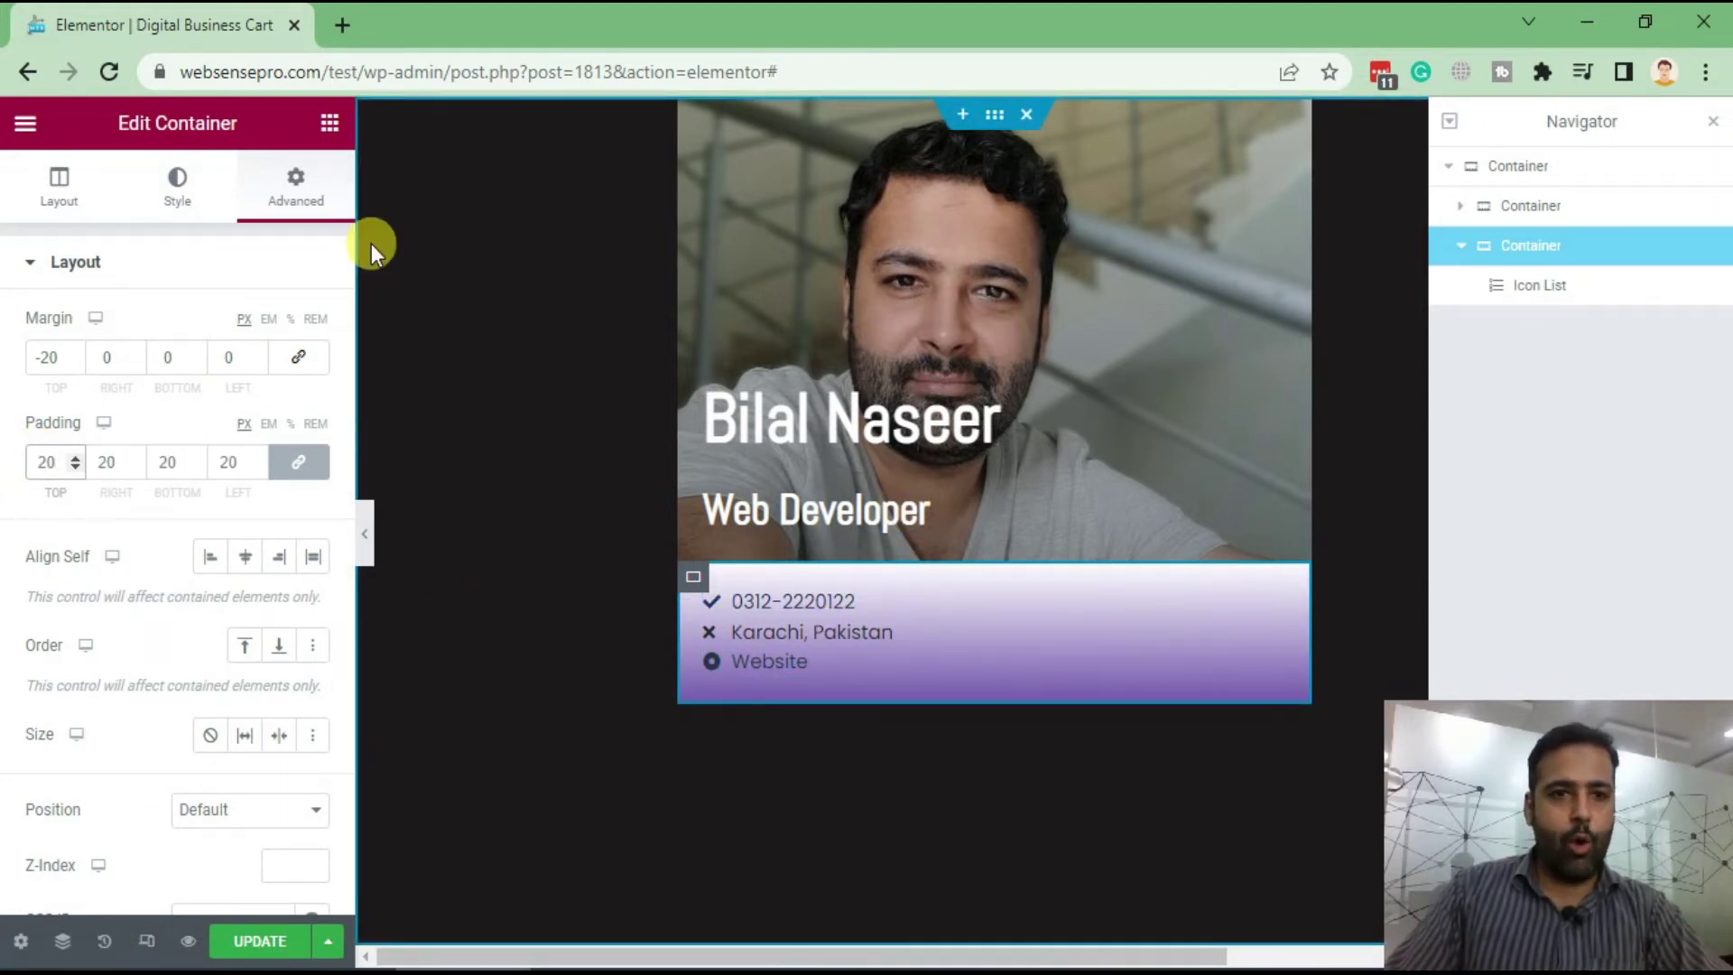
left_click(329, 123)
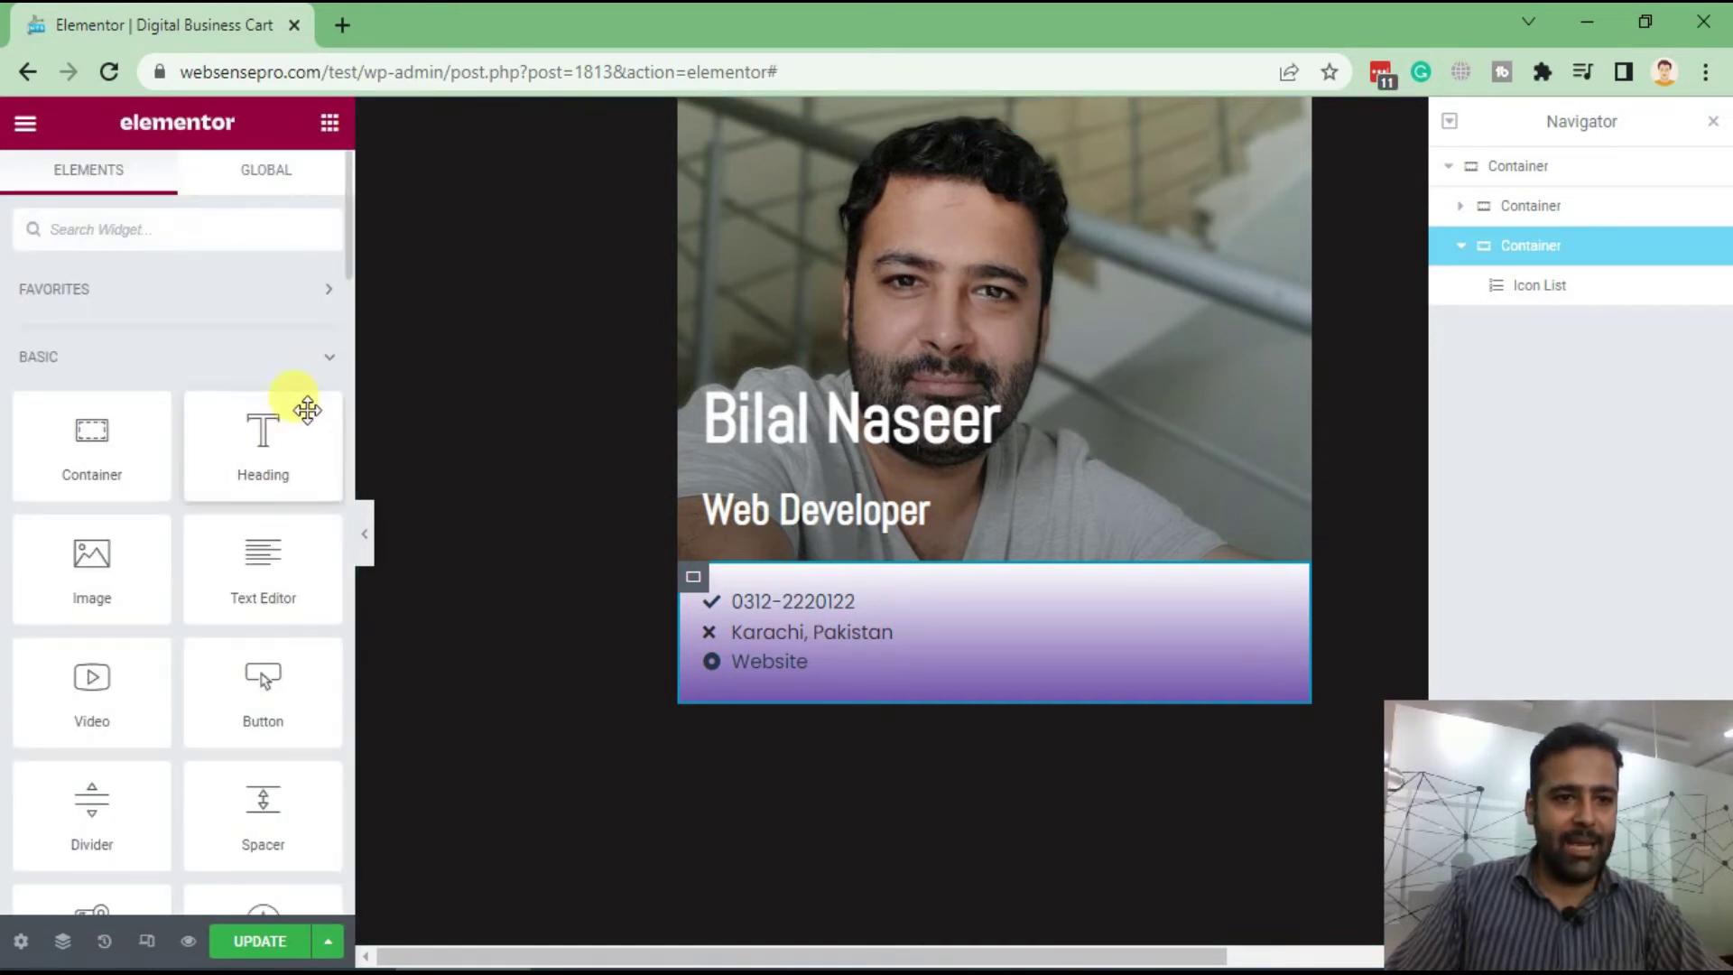
Search 'media' and place a Media Carousel in the contact container beneath the icon list
scroll(225, 334, "down", 15)
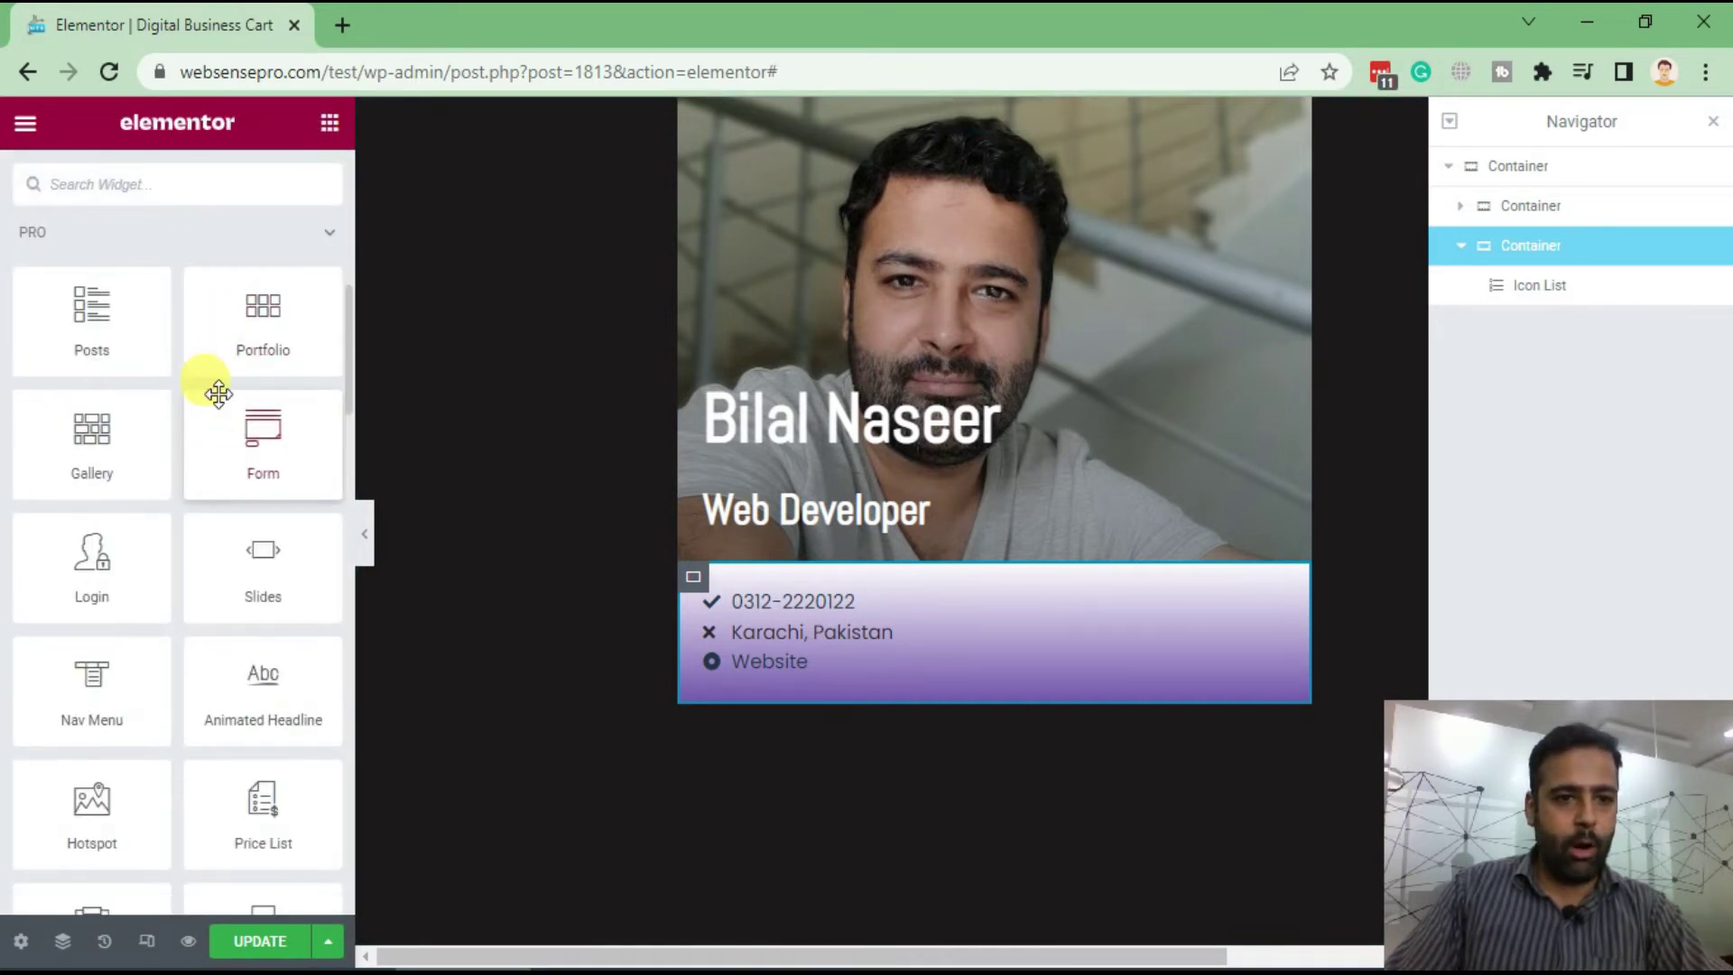
scroll(200, 490, "up", 15)
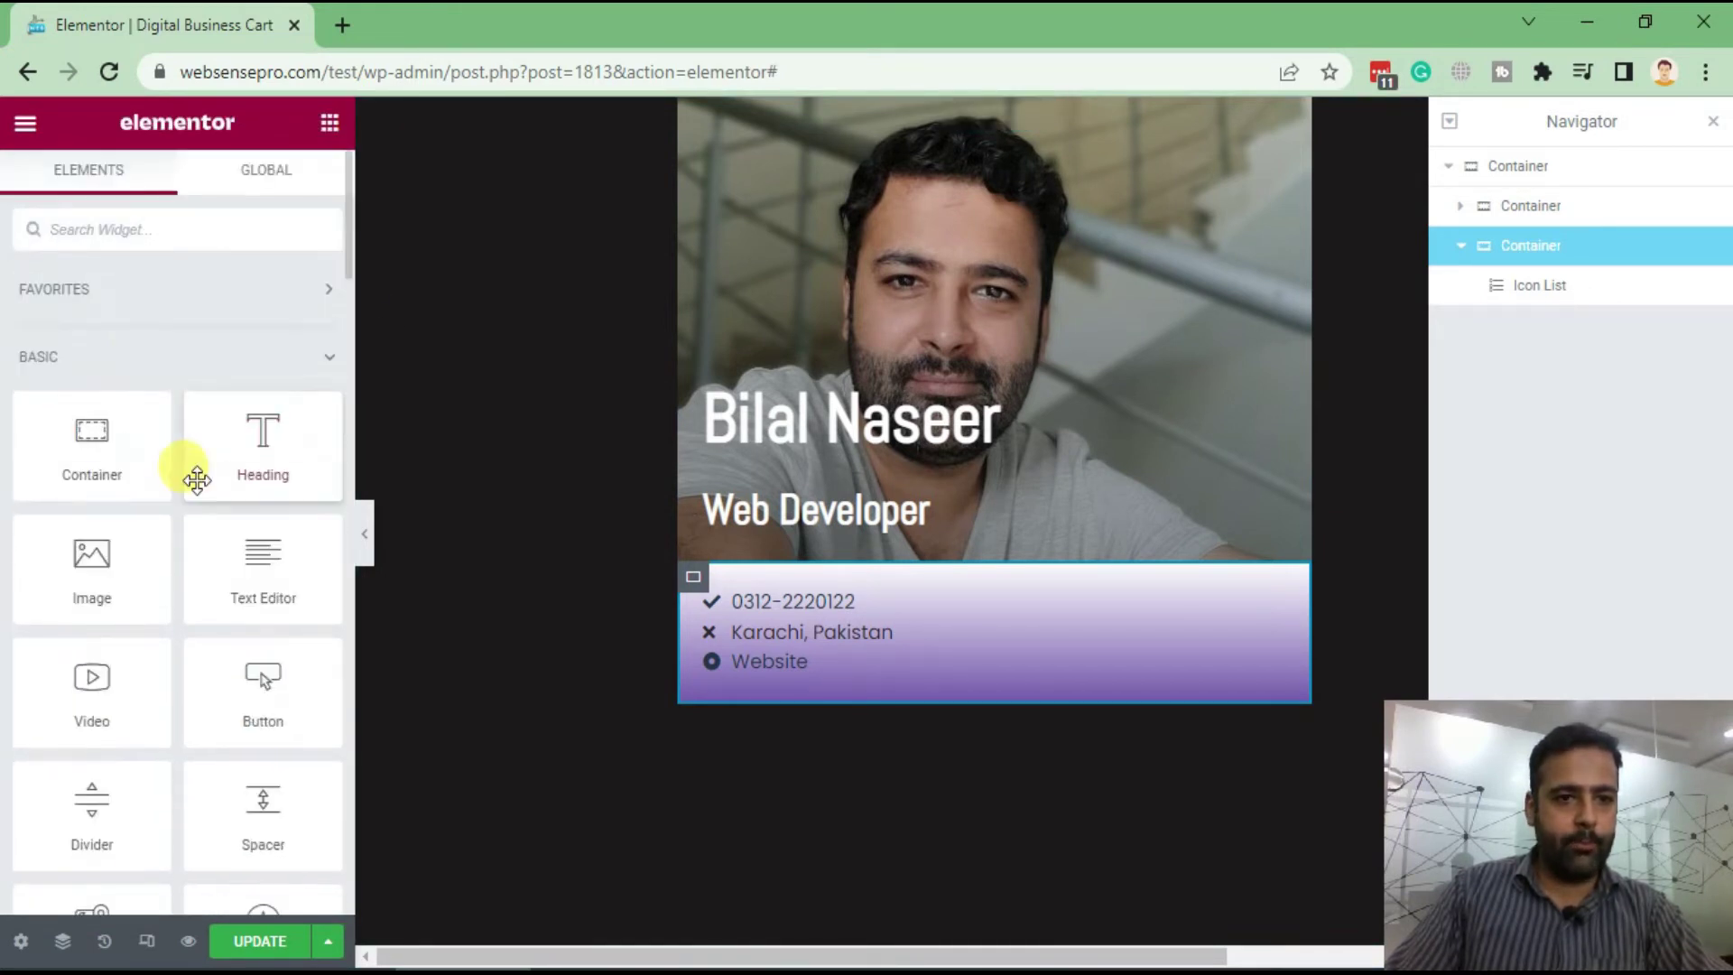
left_click(153, 230)
type("media")
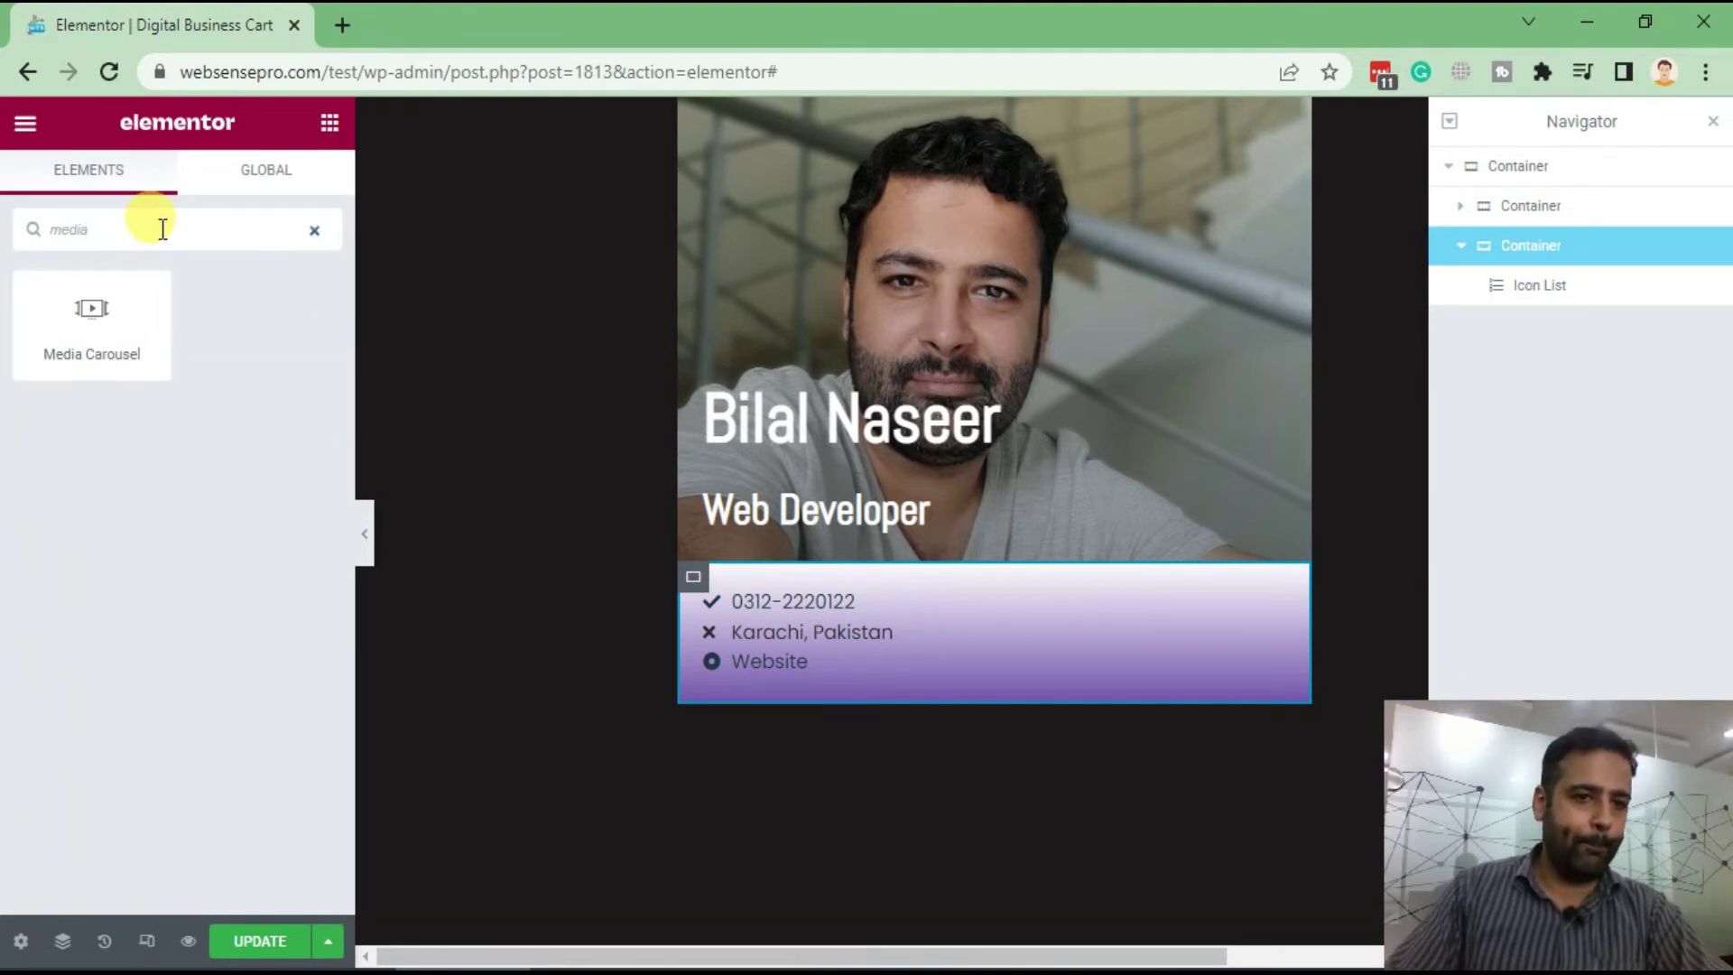
left_click_drag(90, 325, 1020, 693)
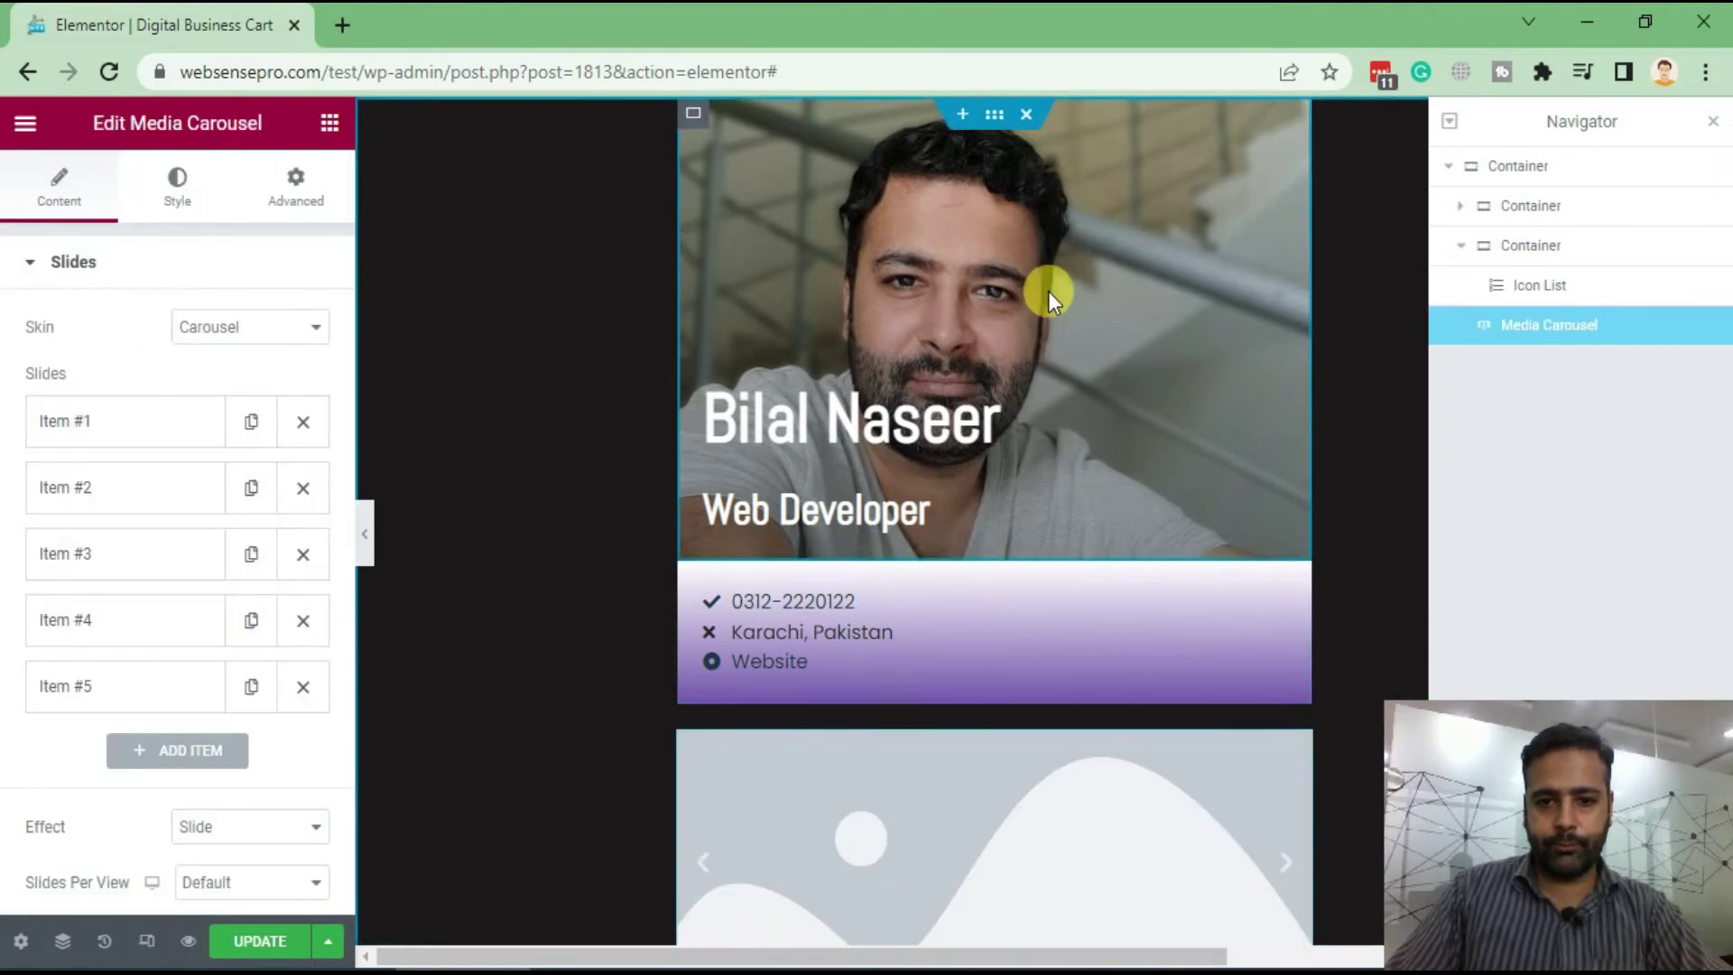
scroll(1048, 291, "down", 5)
scroll(1052, 360, "up", 5)
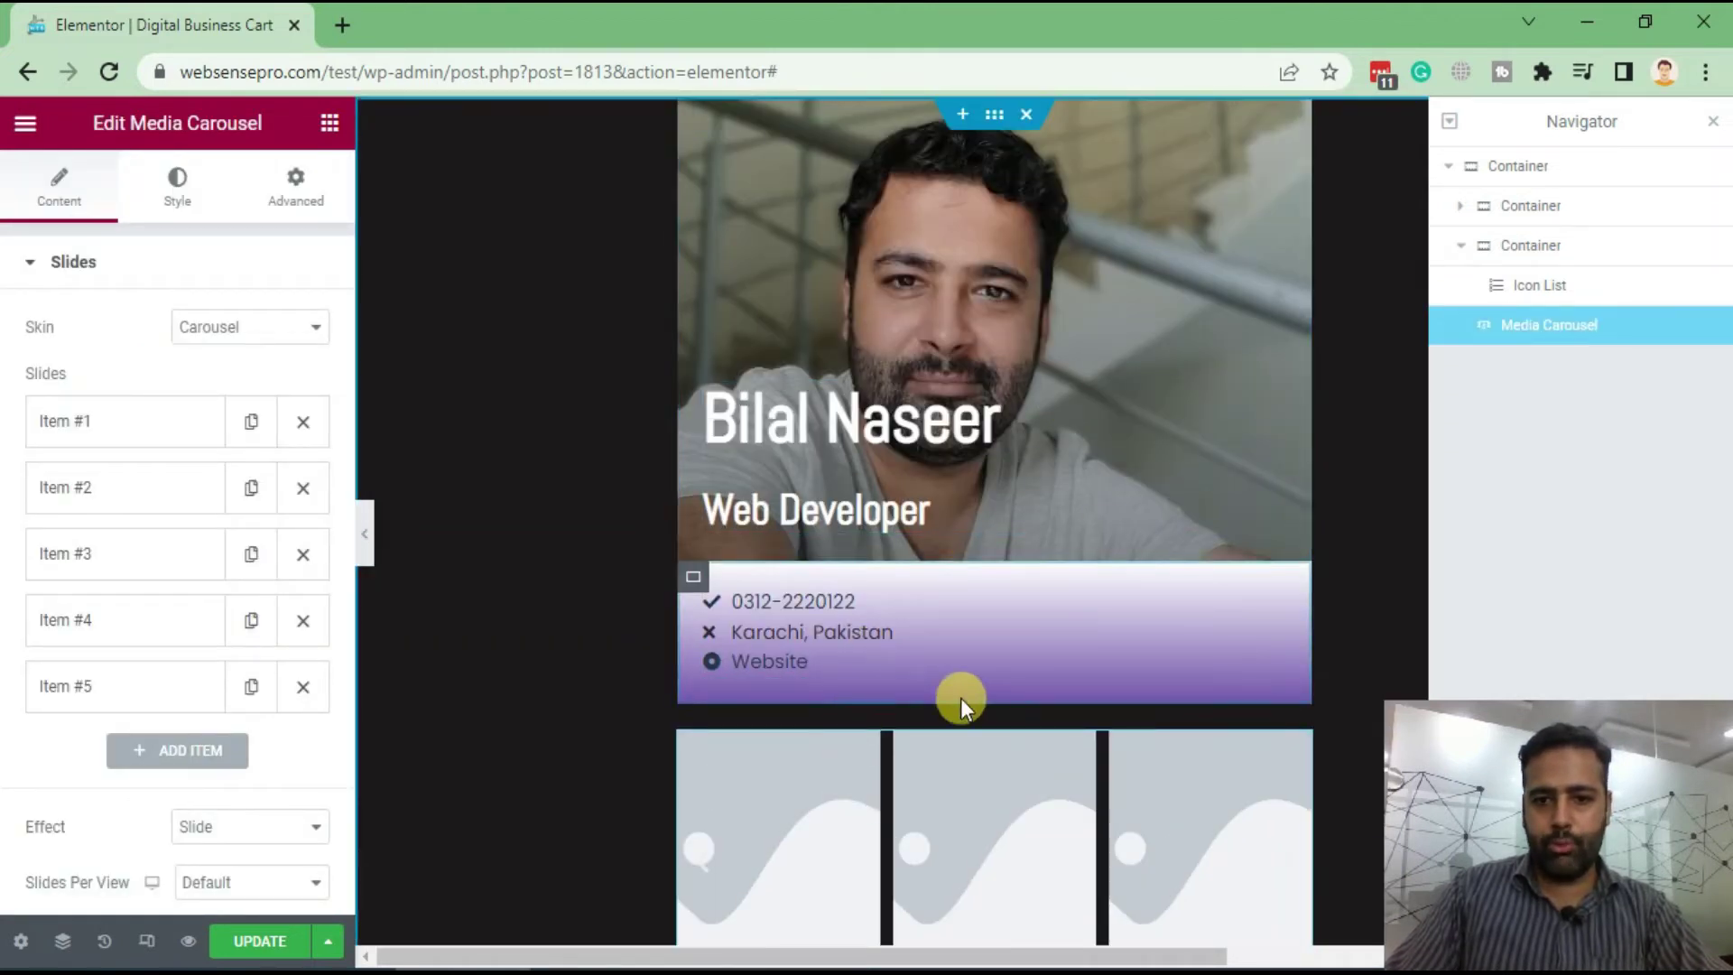
left_click_drag(1297, 758, 1275, 599)
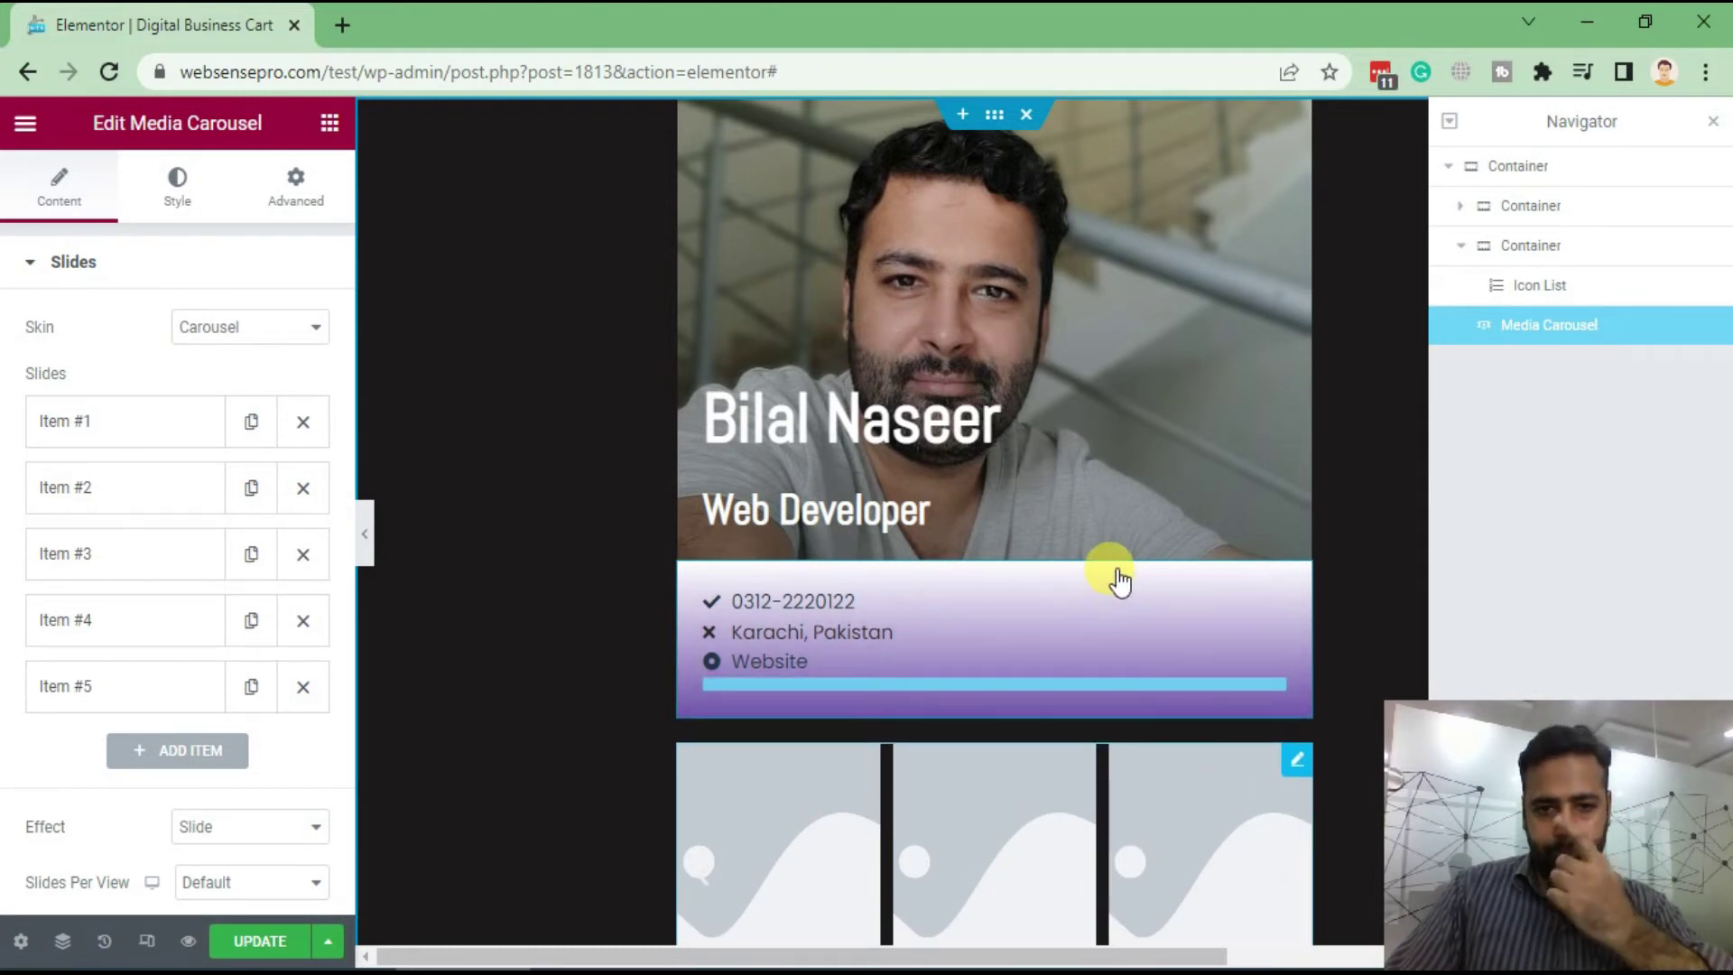
left_click_drag(1119, 582, 1112, 567)
scroll(1077, 479, "down", 3)
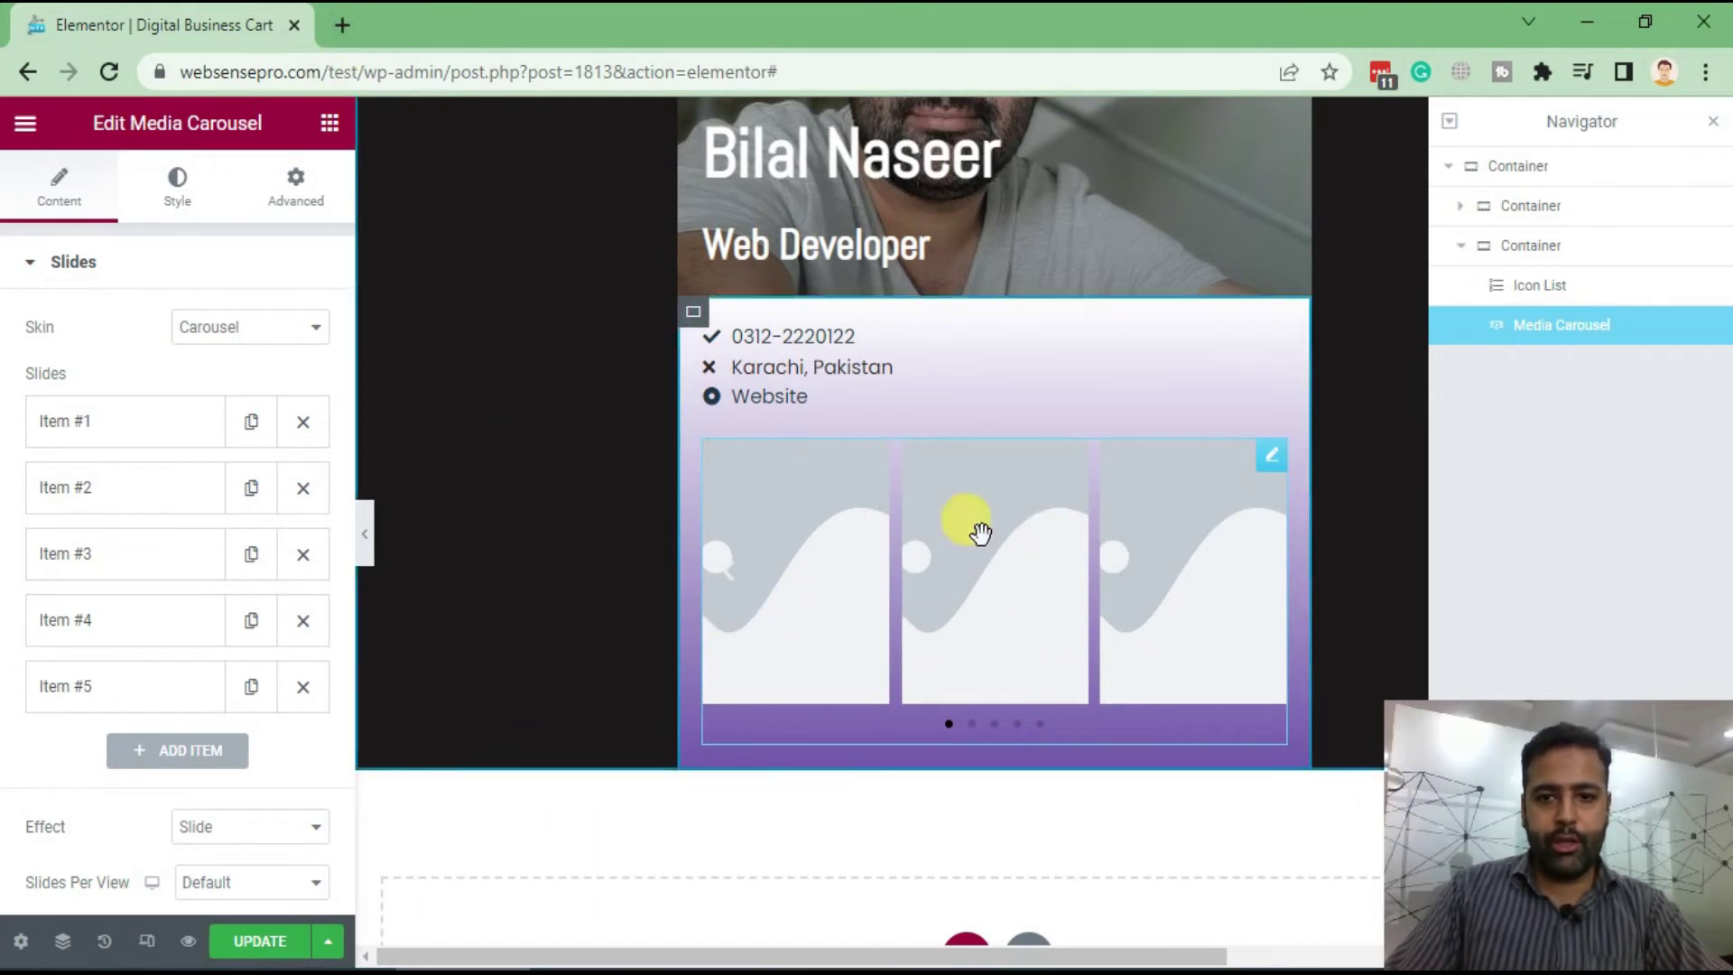
Upload the portfolio screenshots, including image-2.jpg and image-3-p.jpg, and insert one into slide 1
left_click(919, 553)
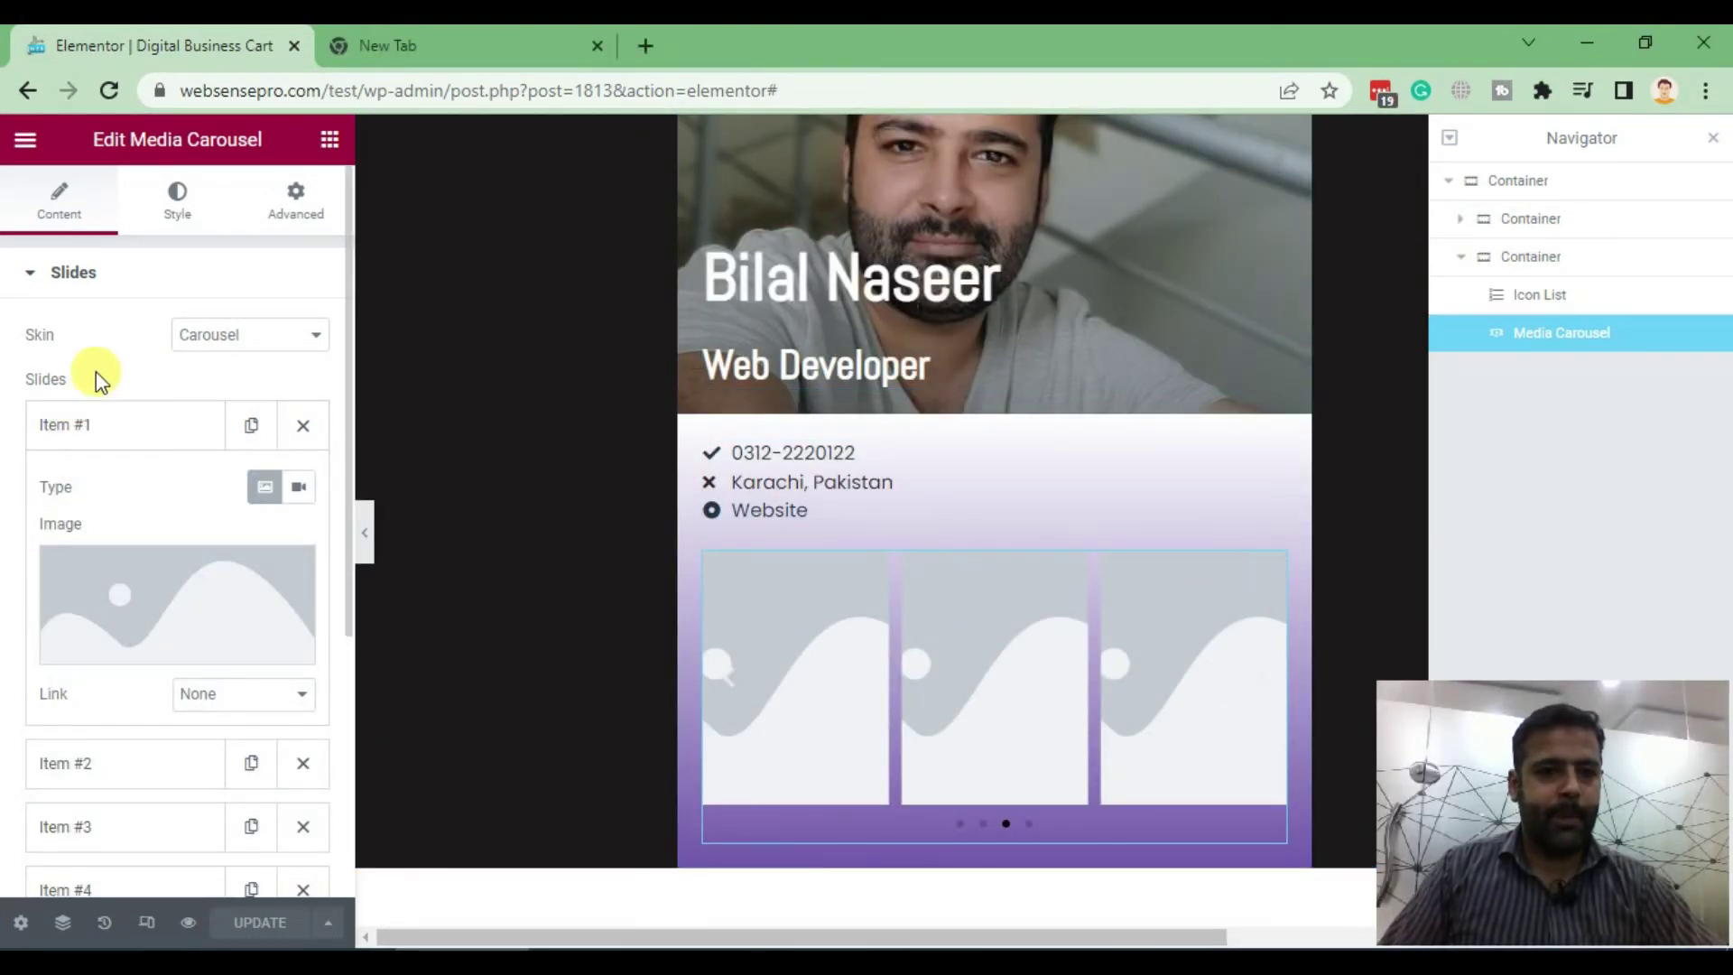
left_click(149, 588)
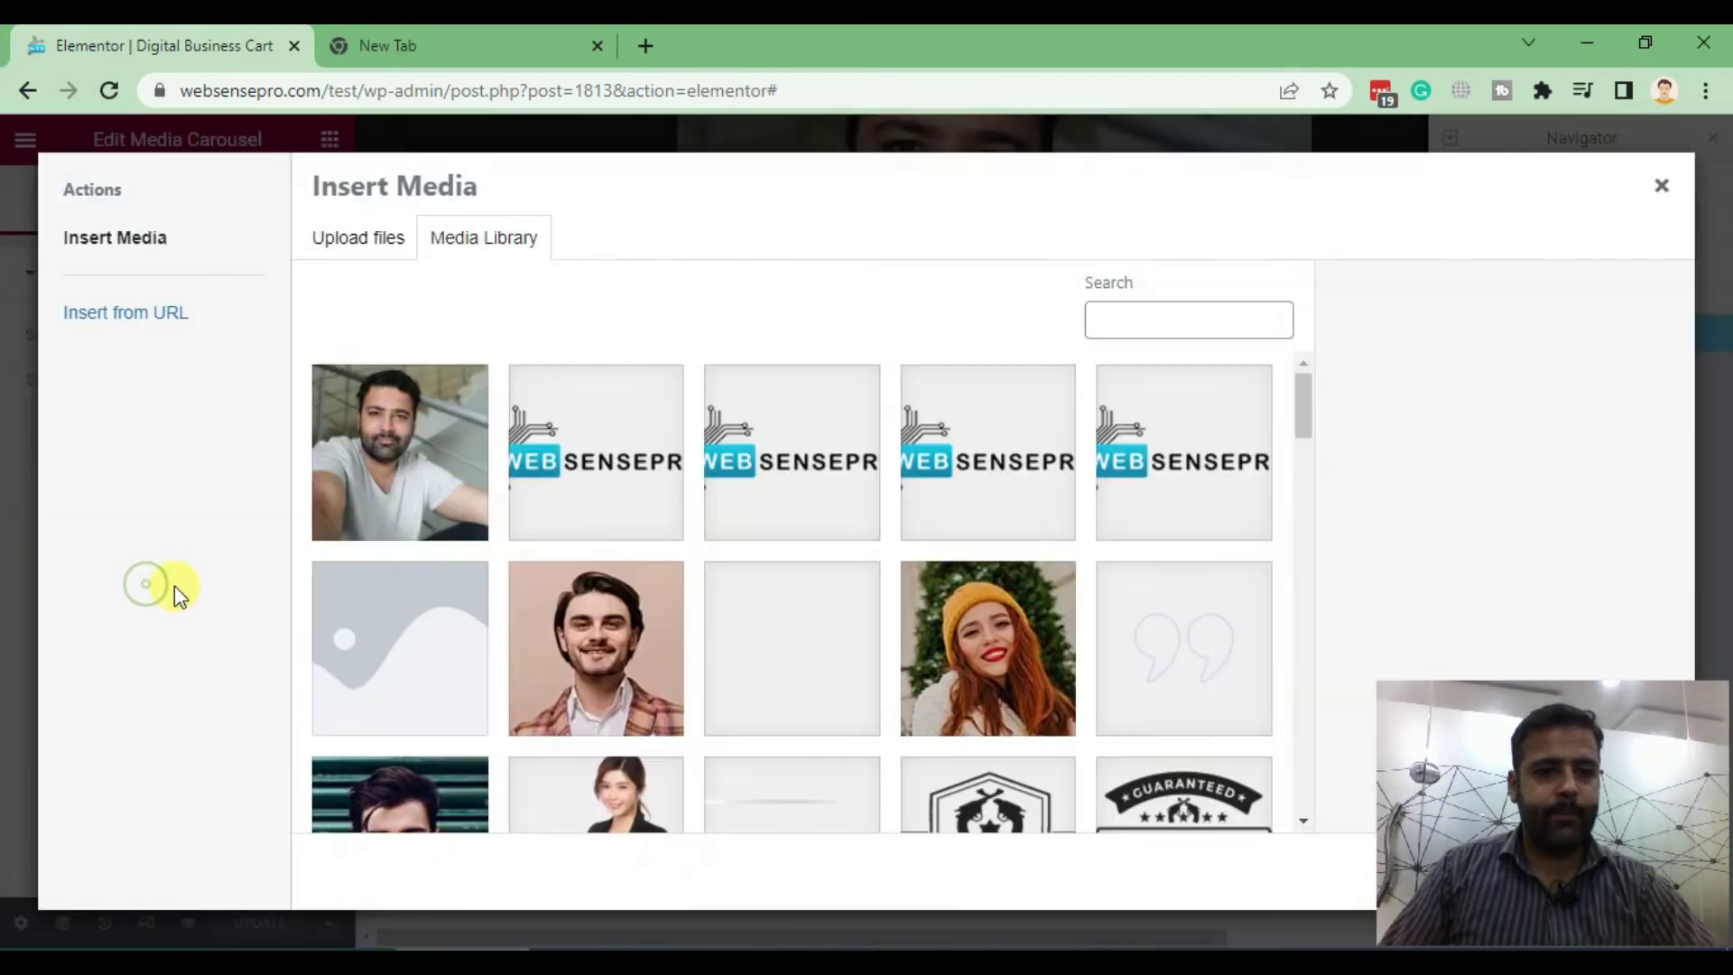
left_click(352, 244)
left_click(905, 546)
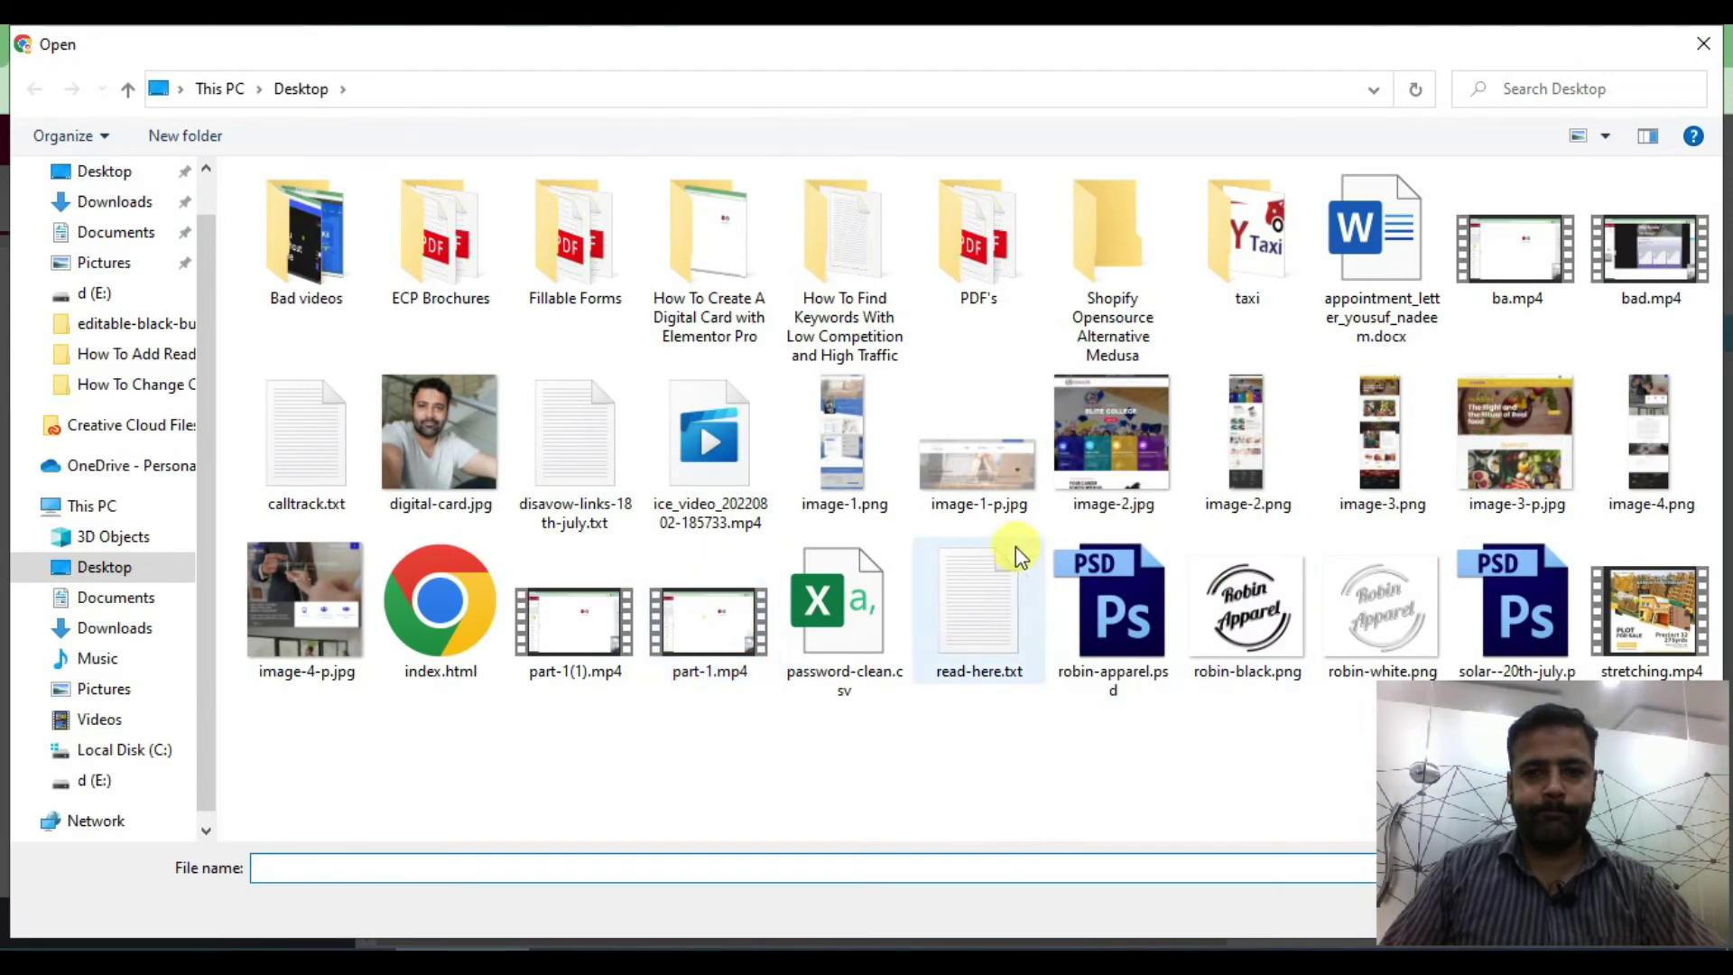
left_click(1011, 488)
left_click(1112, 433, "ctrl")
left_click(1516, 433, "ctrl")
key("Return")
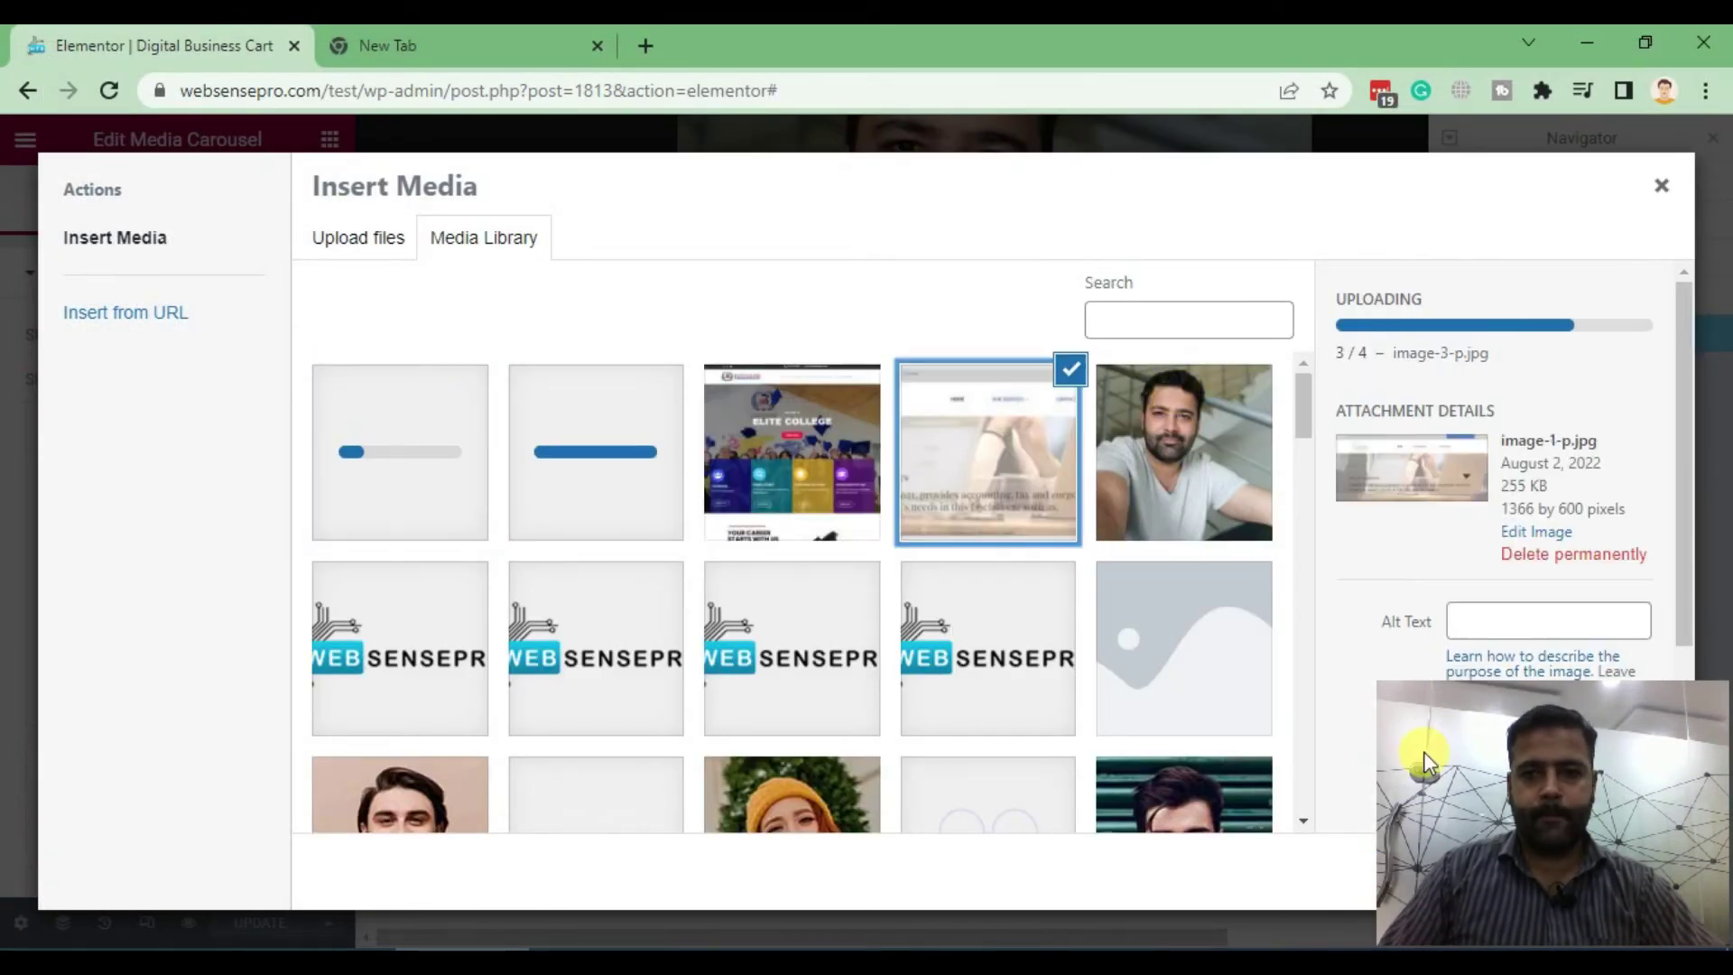
left_click(1665, 873)
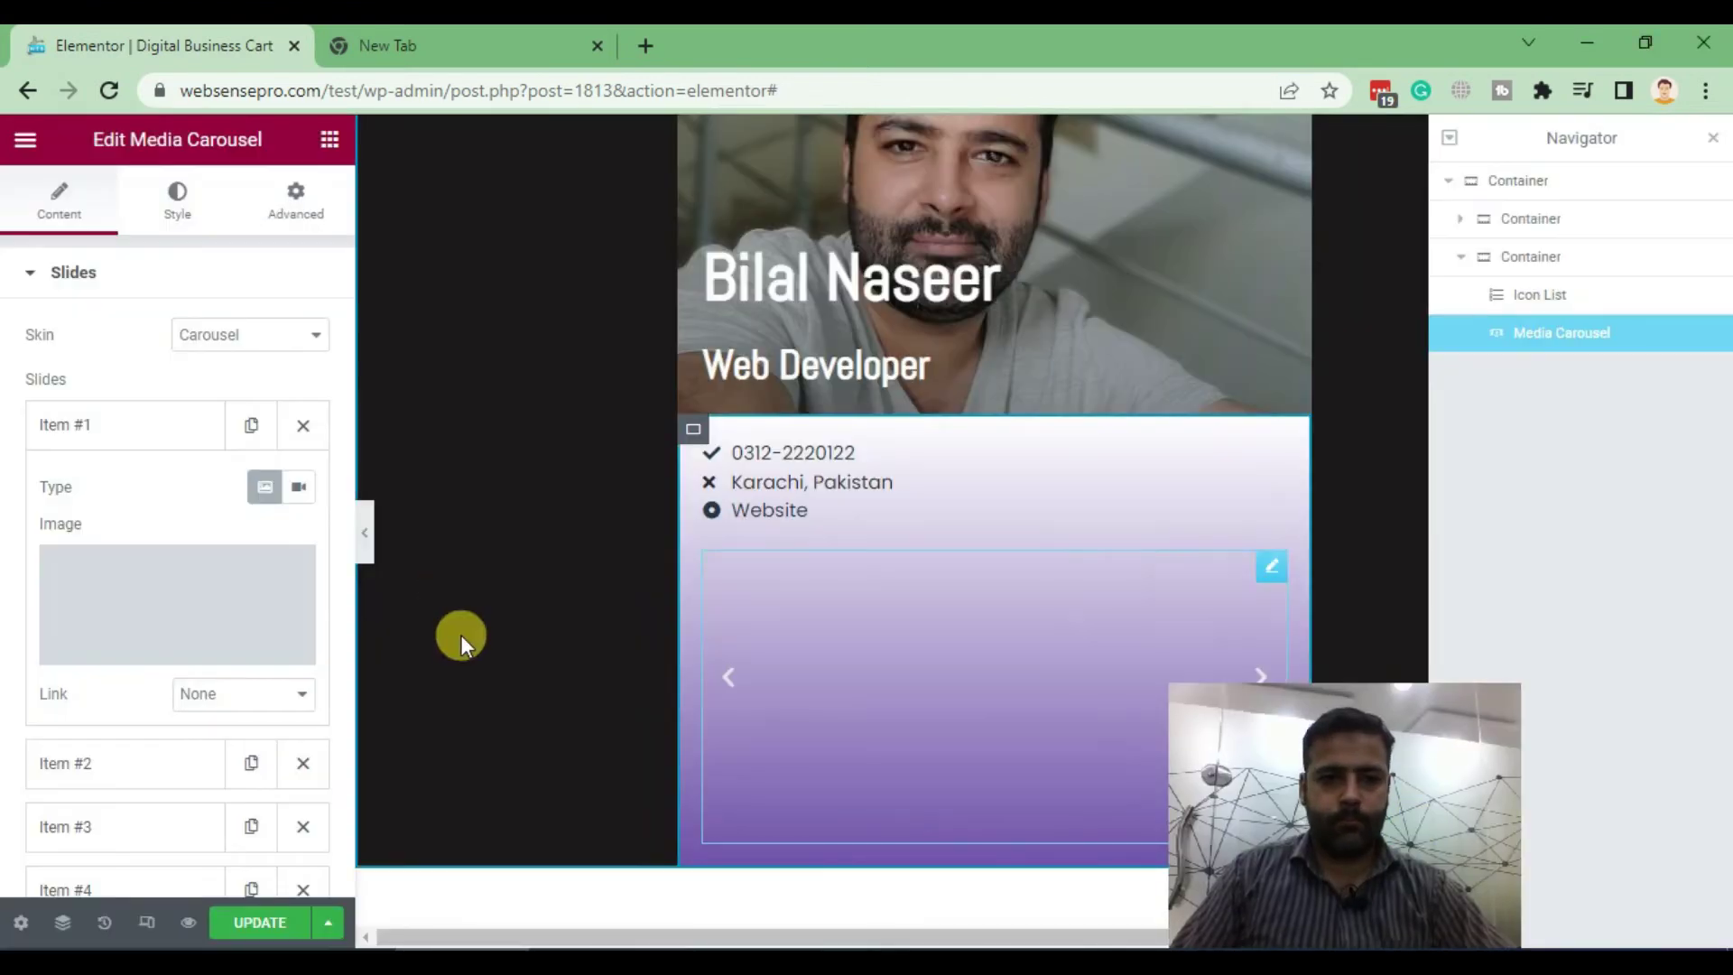
Insert uploaded screenshots into carousel slides 2, 3 and 4
left_click(96, 491)
left_click(171, 659)
left_click(1611, 872)
left_click(128, 564)
left_click(172, 736)
left_click(1643, 873)
left_click(96, 617)
left_click(171, 794)
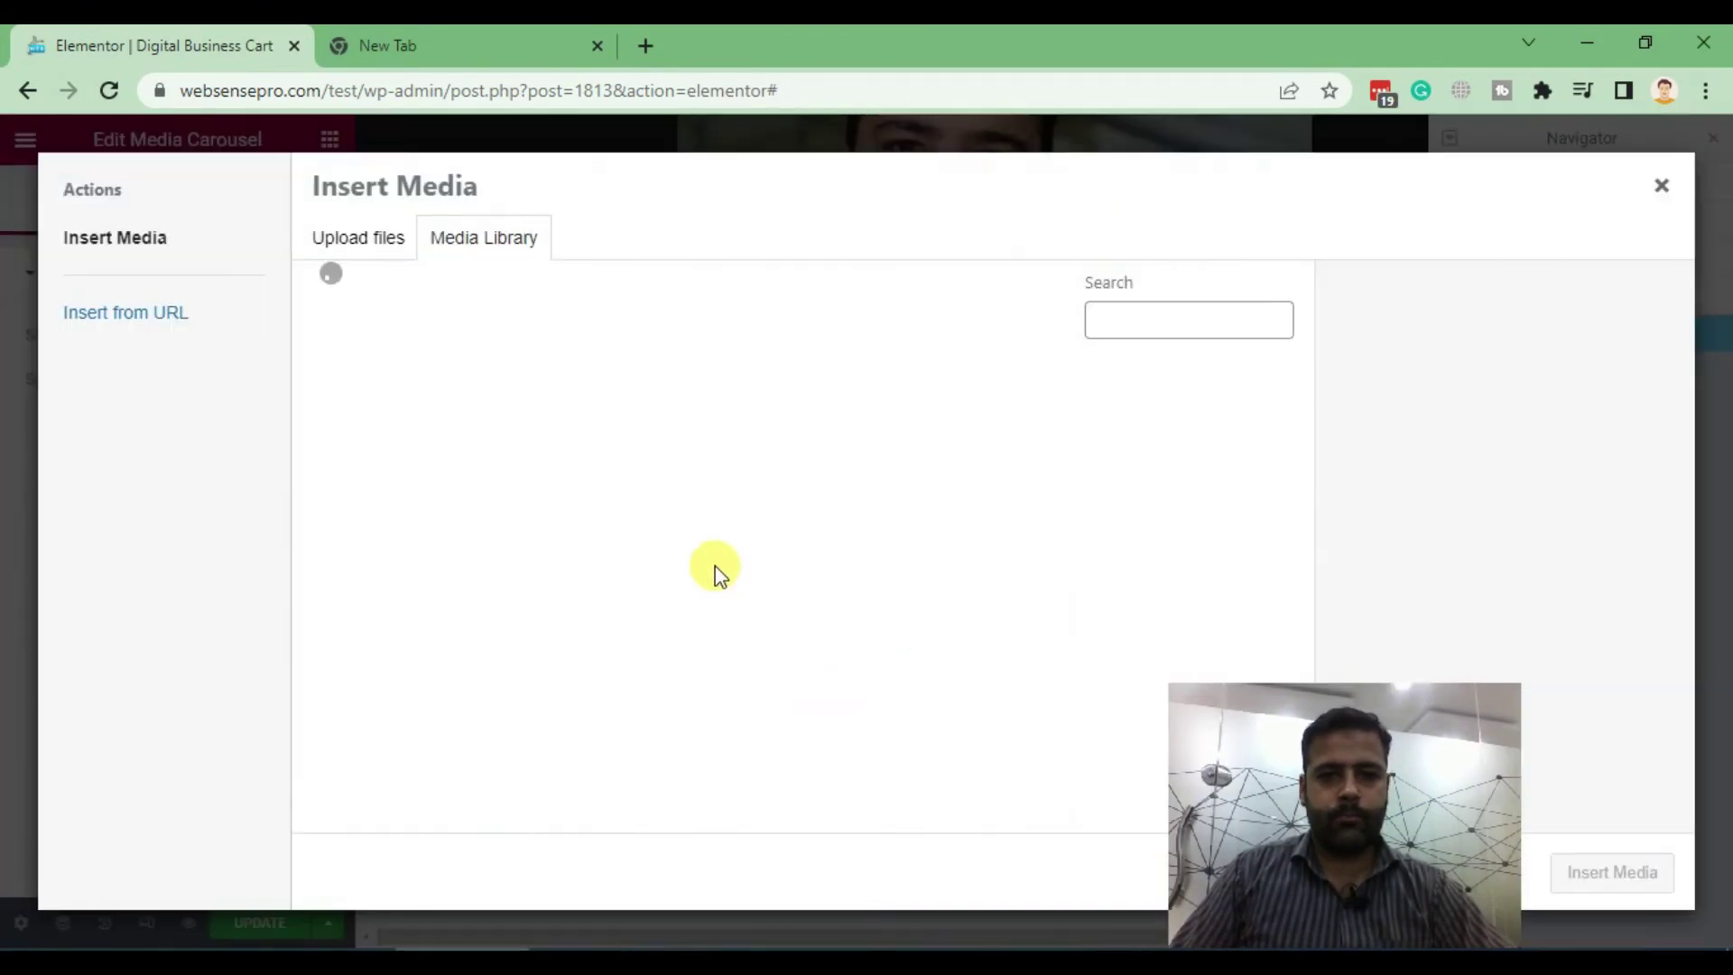
left_click(1611, 872)
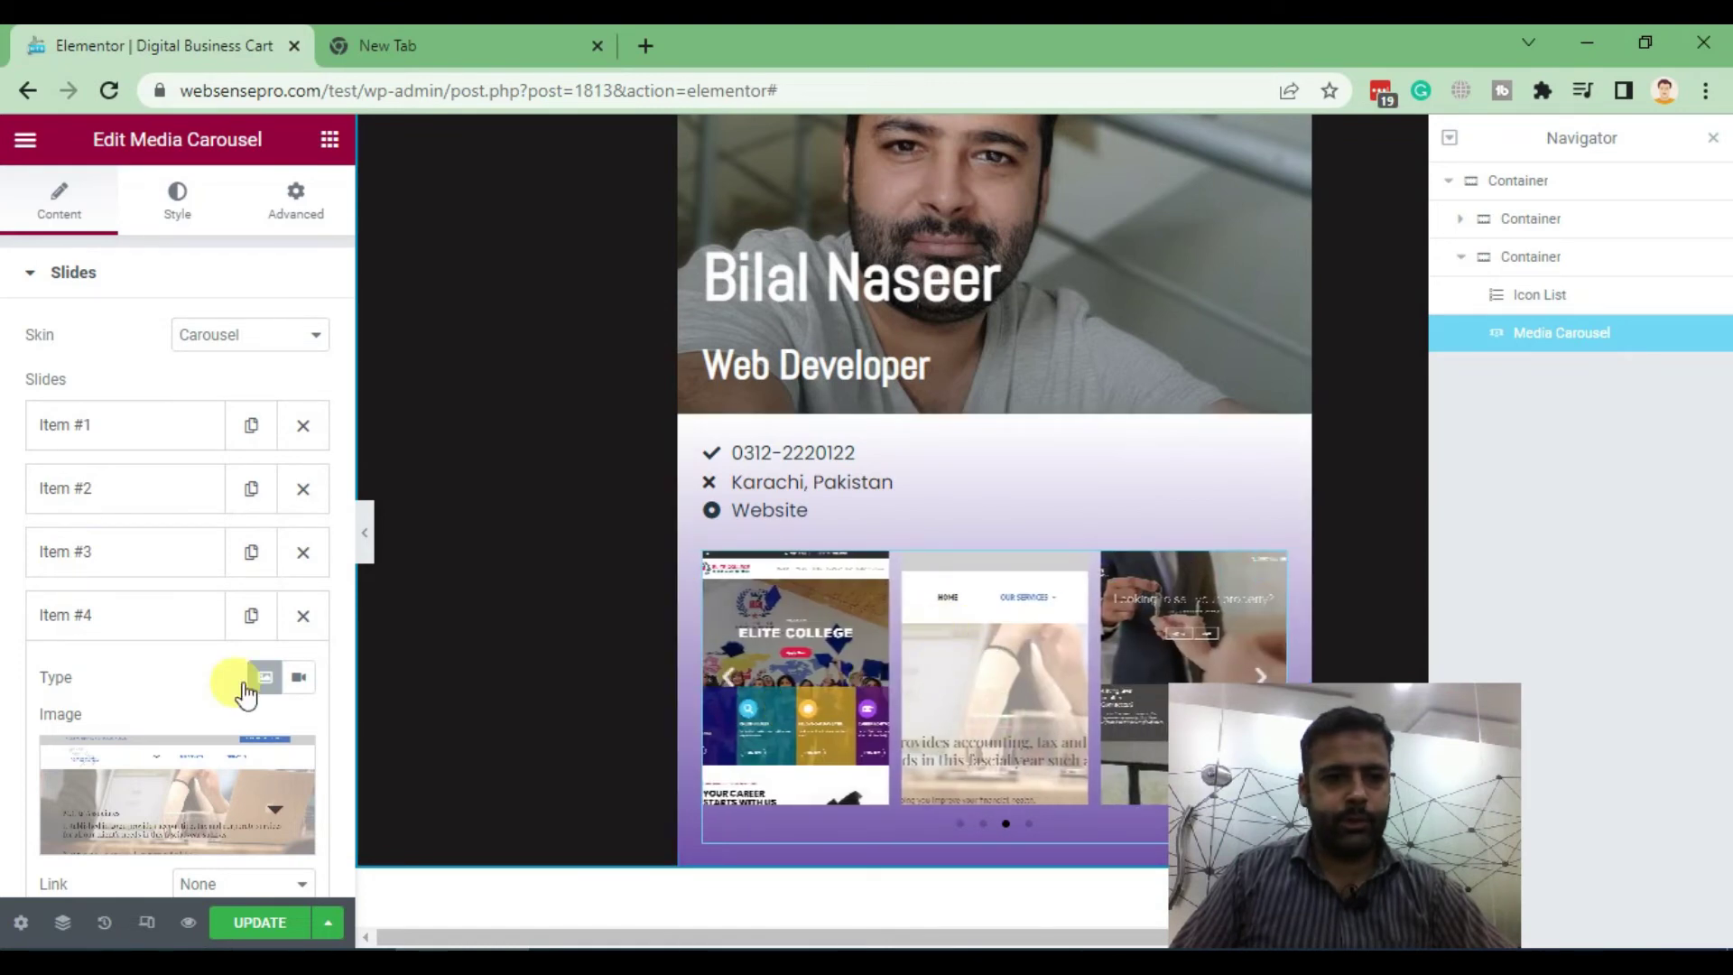
Remove the fourth slide and set the carousel's left and right margins to -40
left_click(303, 615)
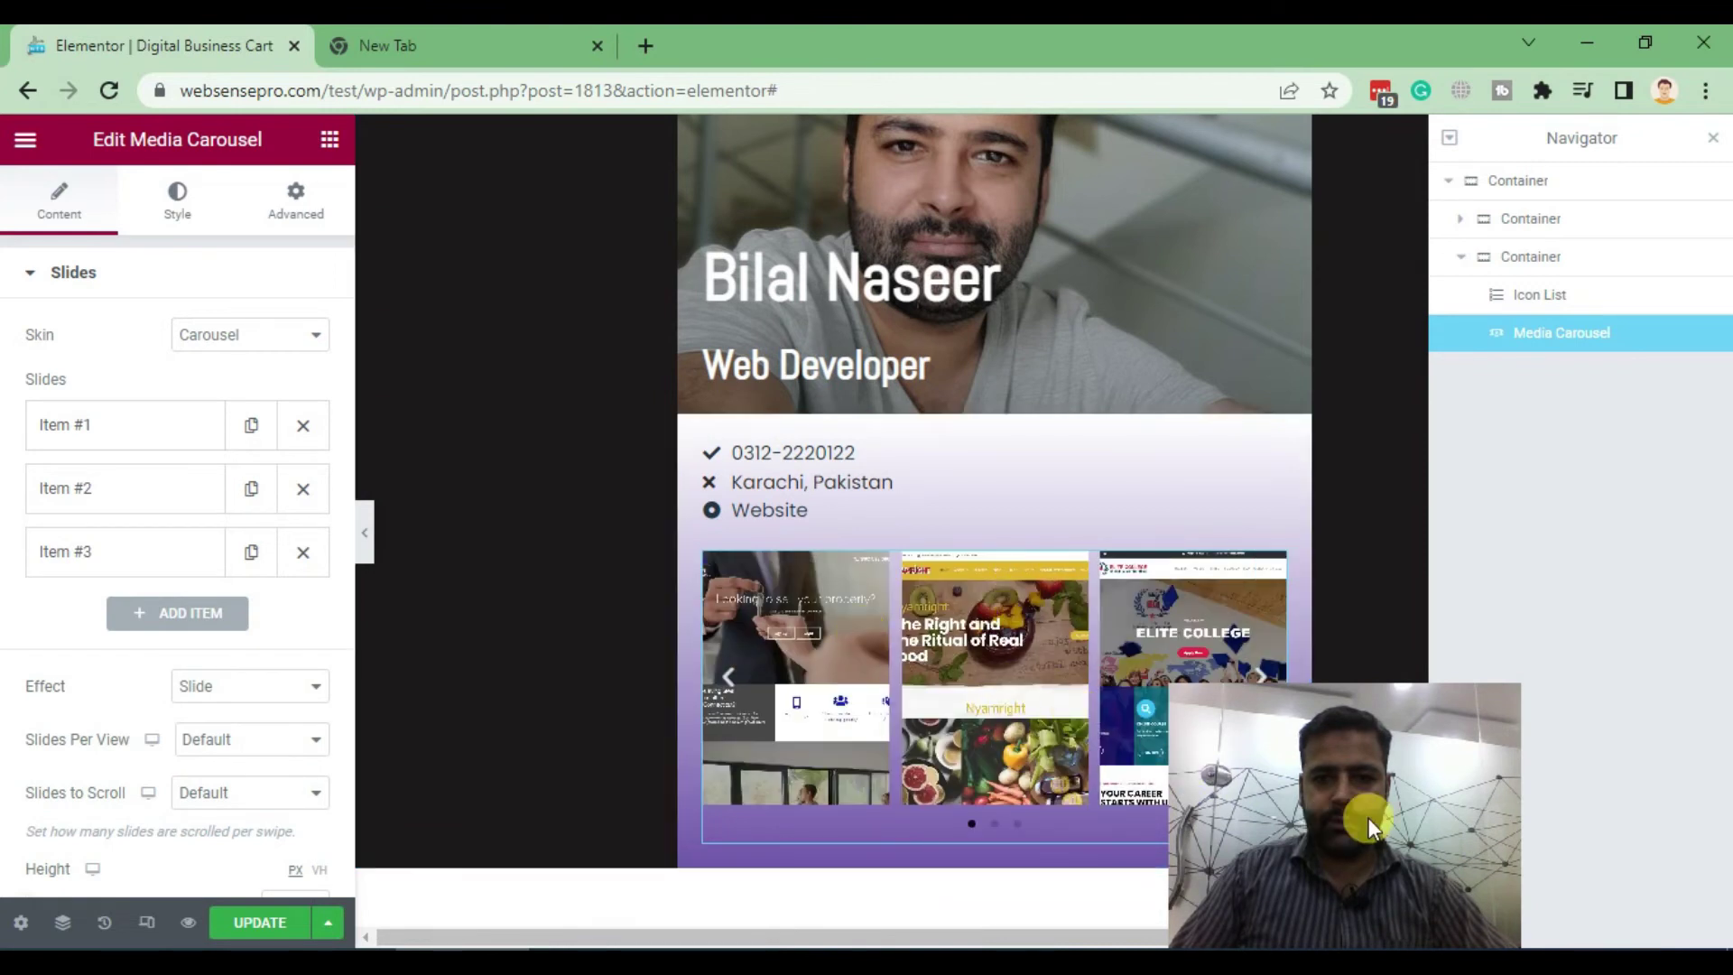
left_click_drag(1368, 807, 1580, 802)
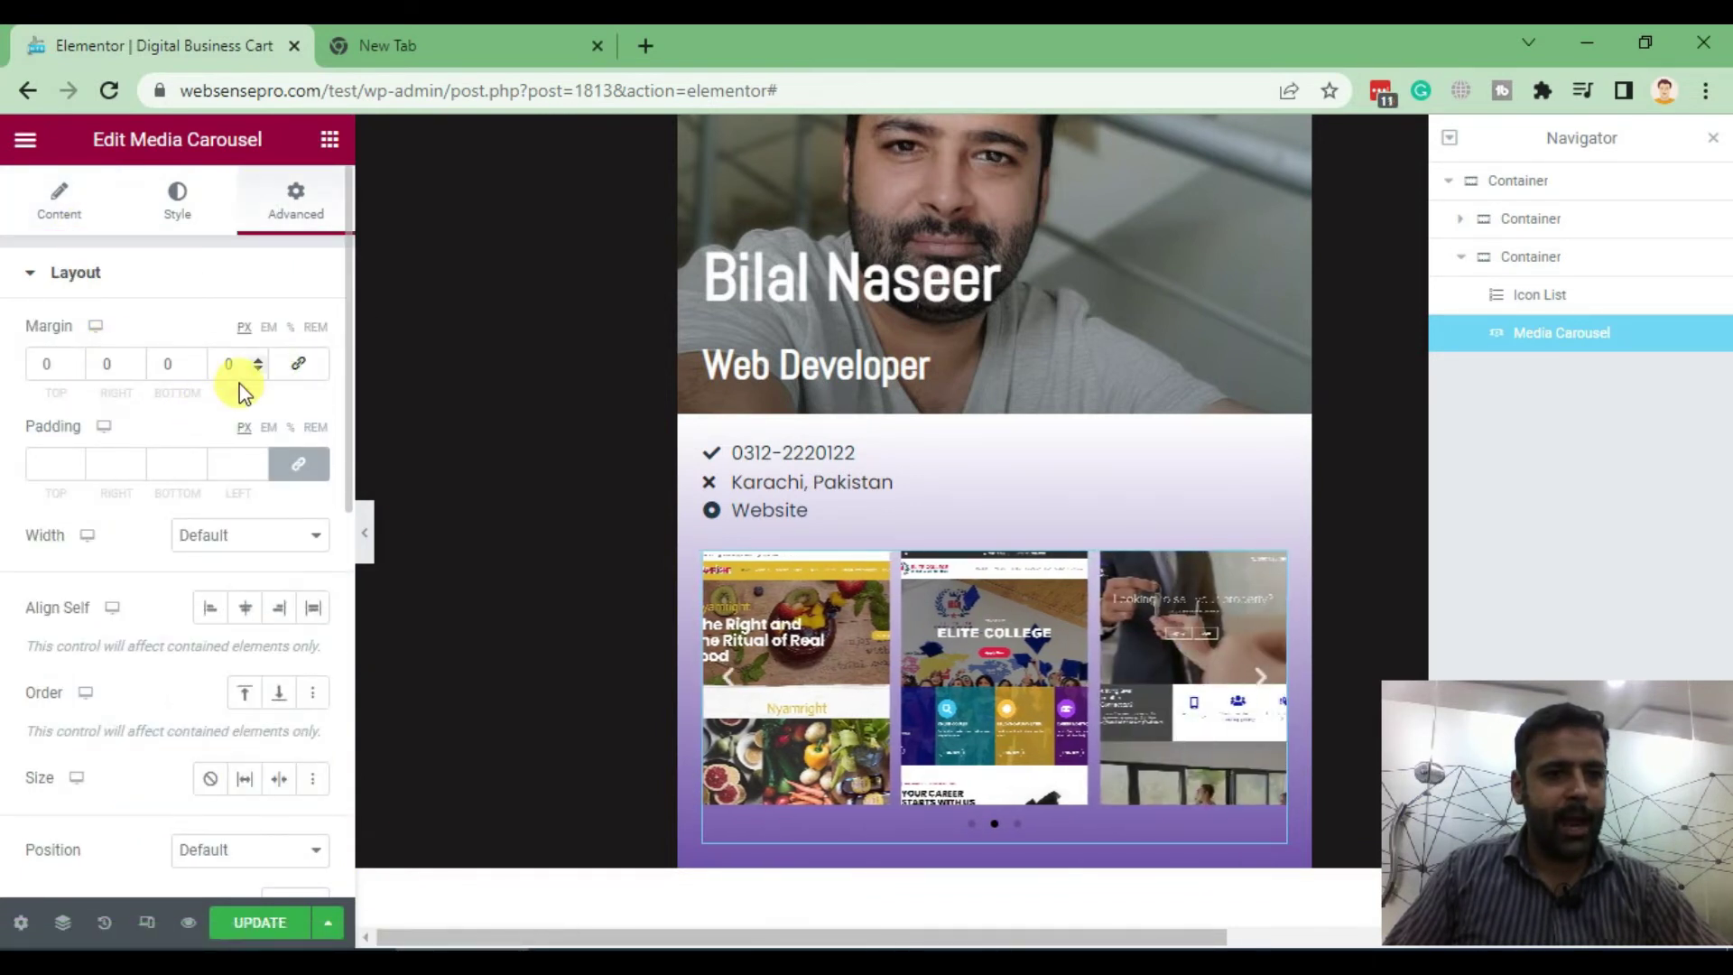
type("-2")
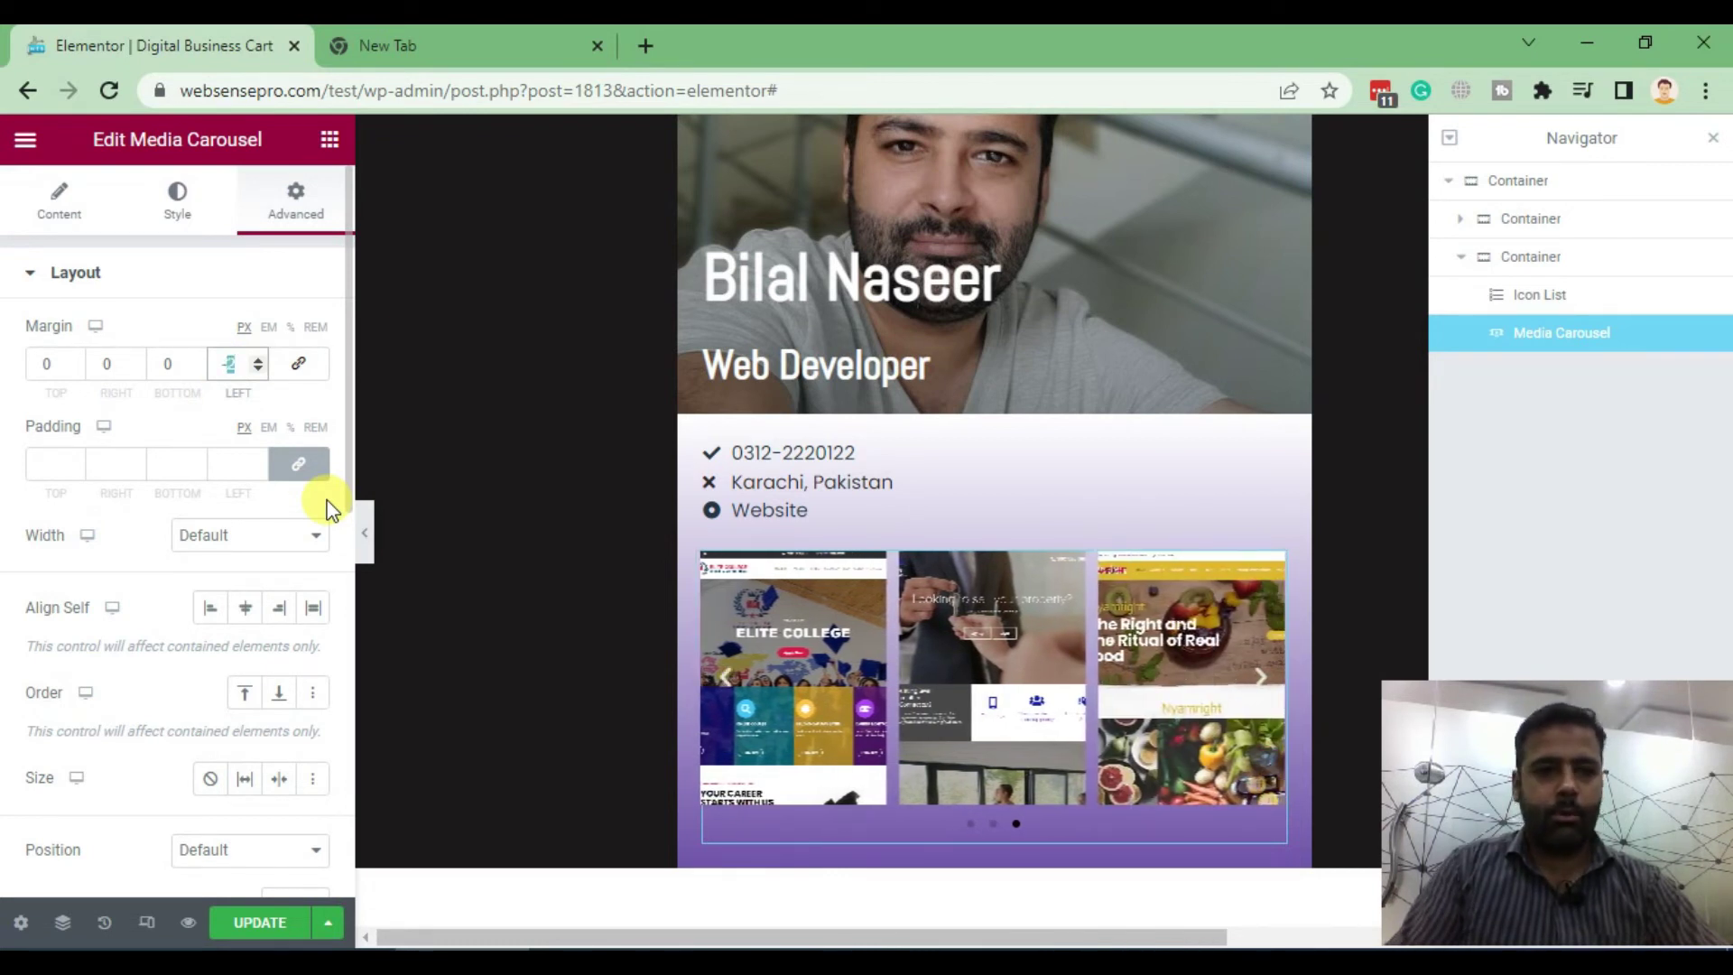
key("BackSpace")
type("40")
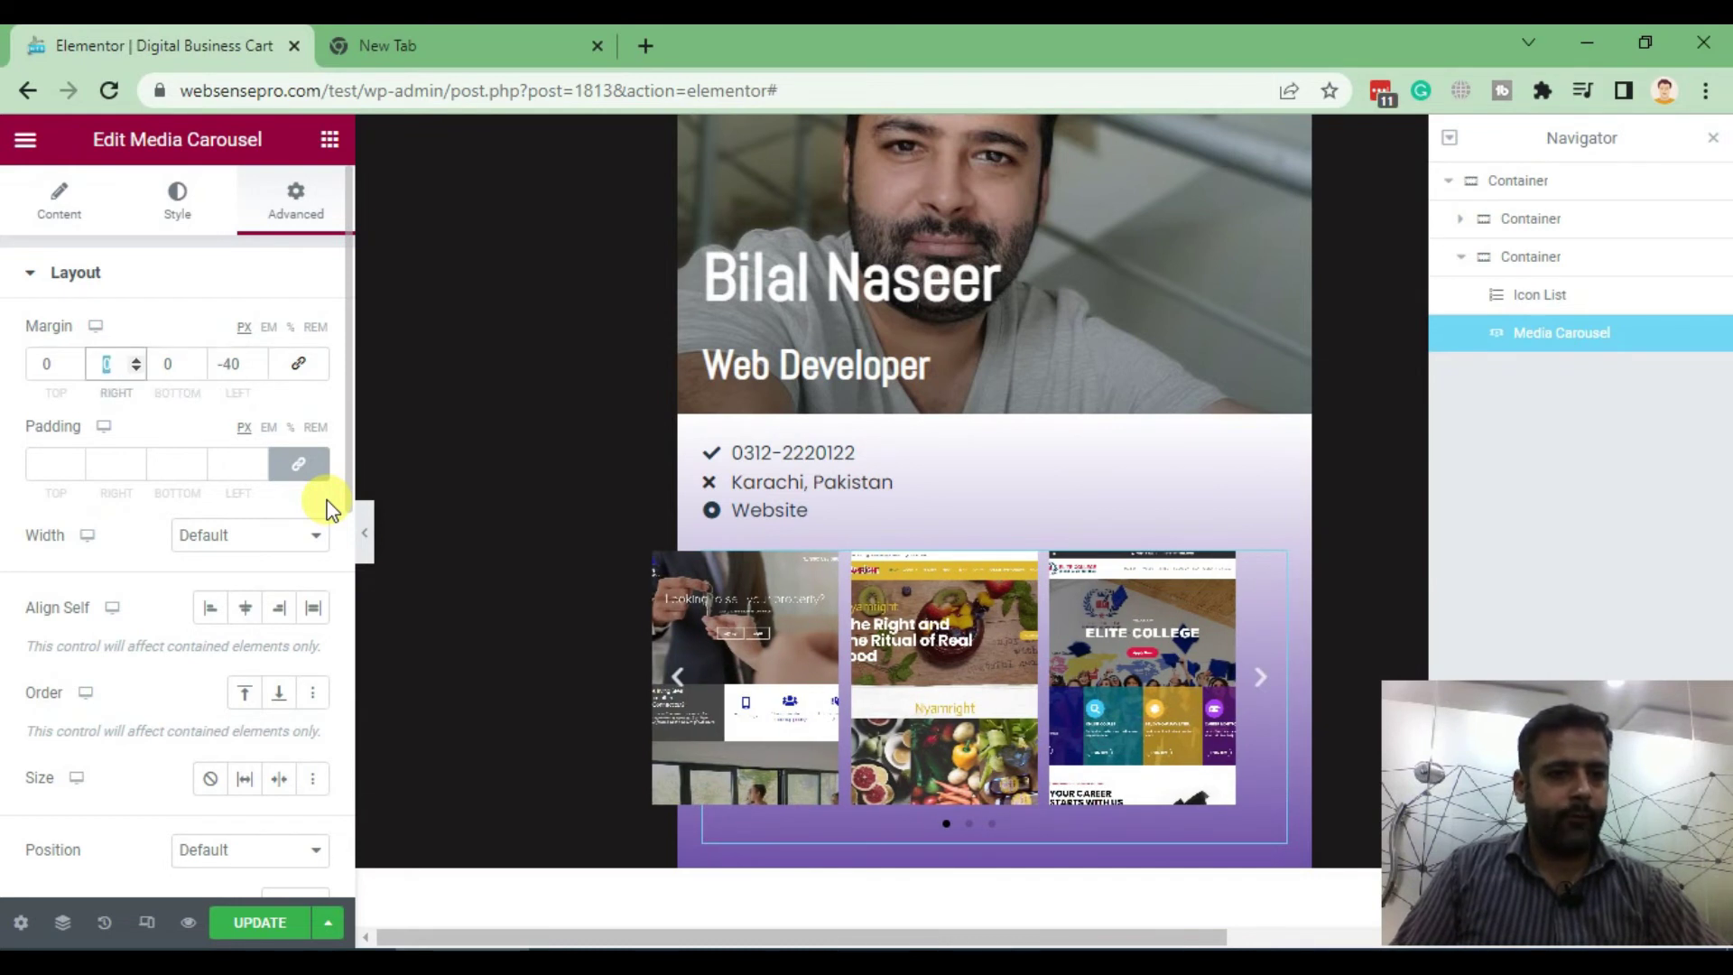
type("-40")
key("Tab")
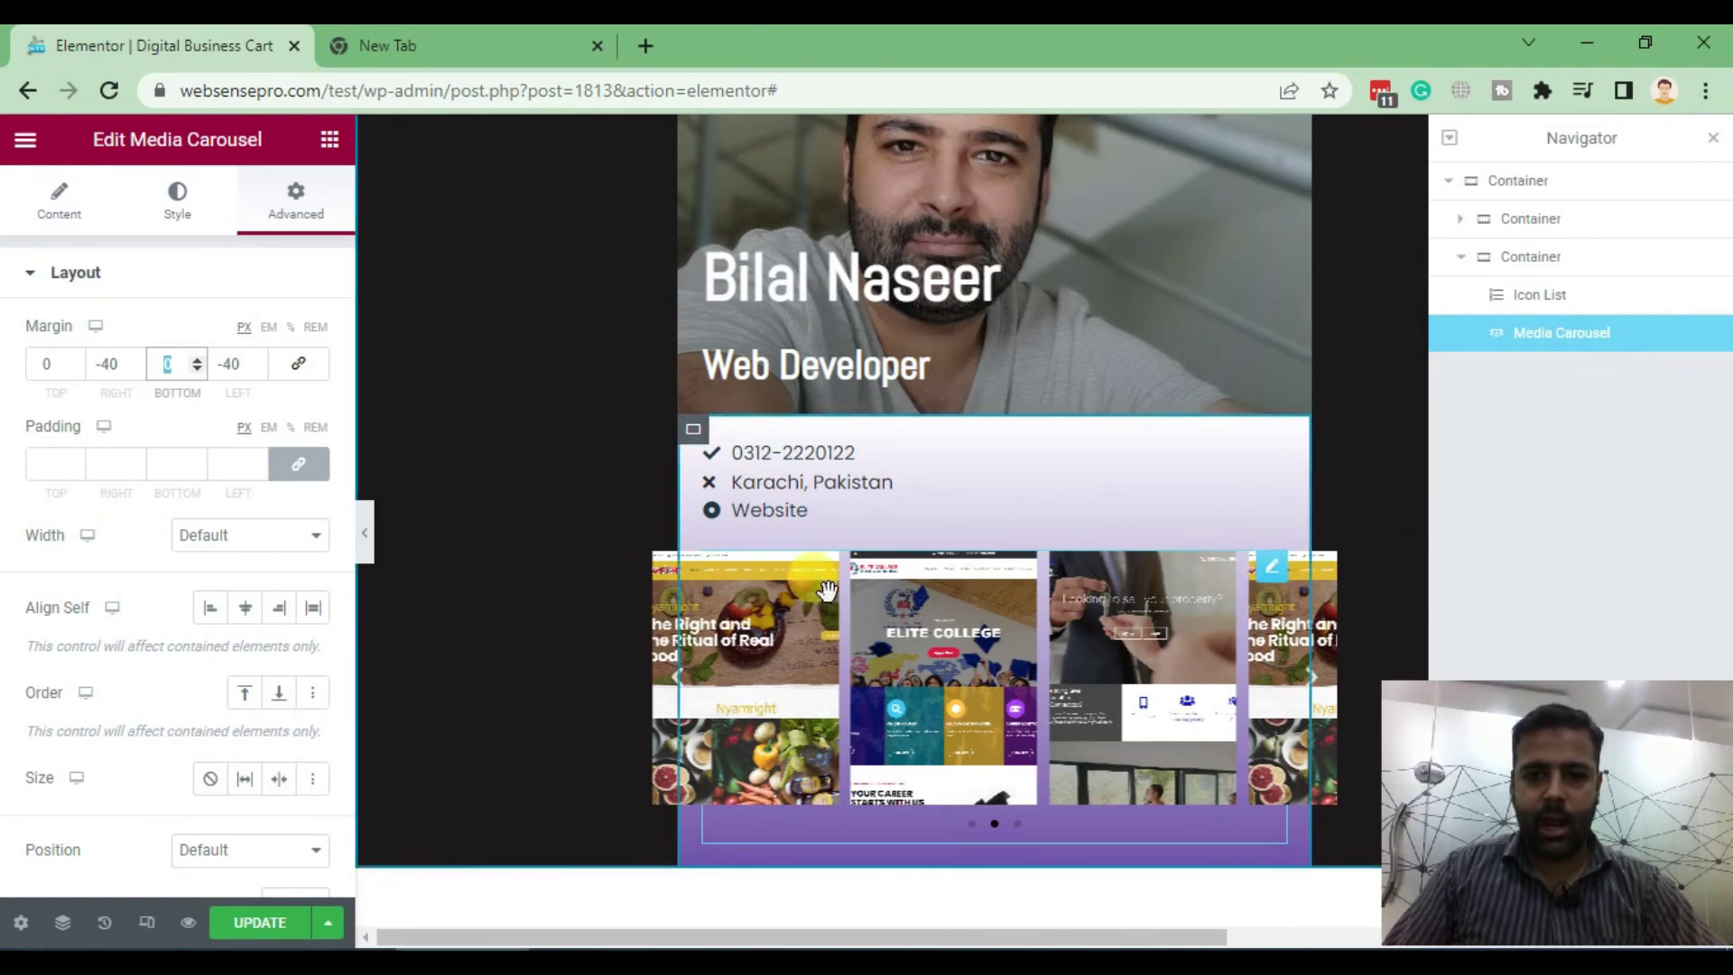
scroll(761, 408, "up", 2)
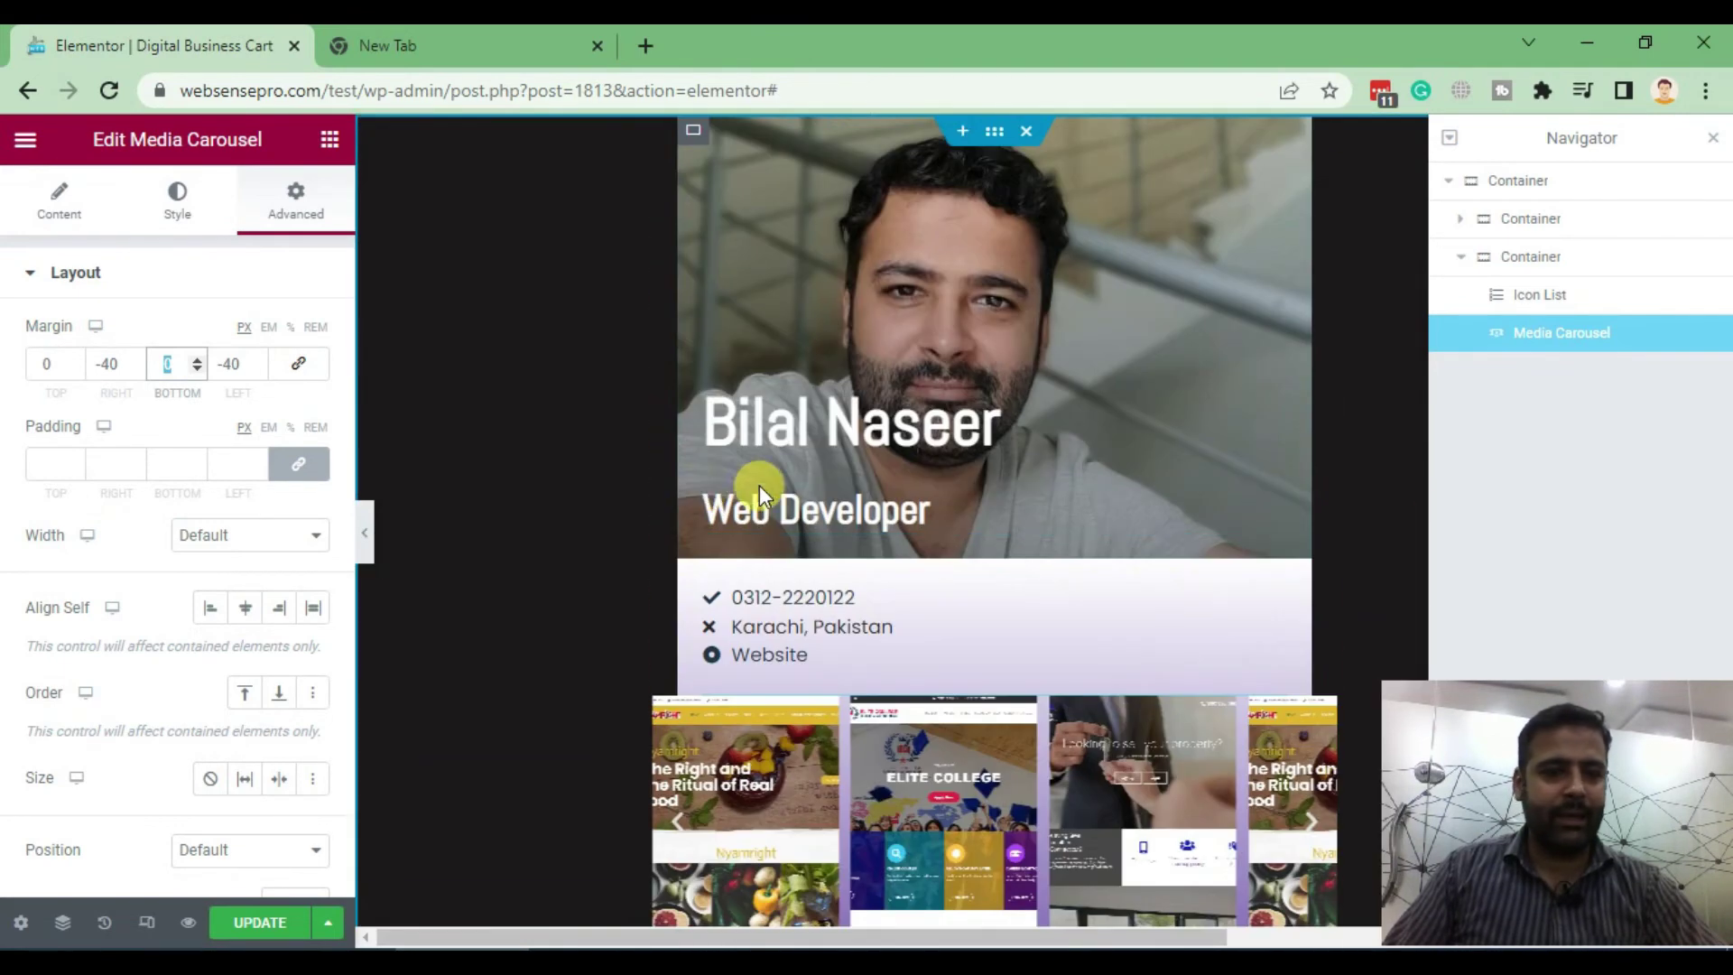
scroll(908, 627, "down", 5)
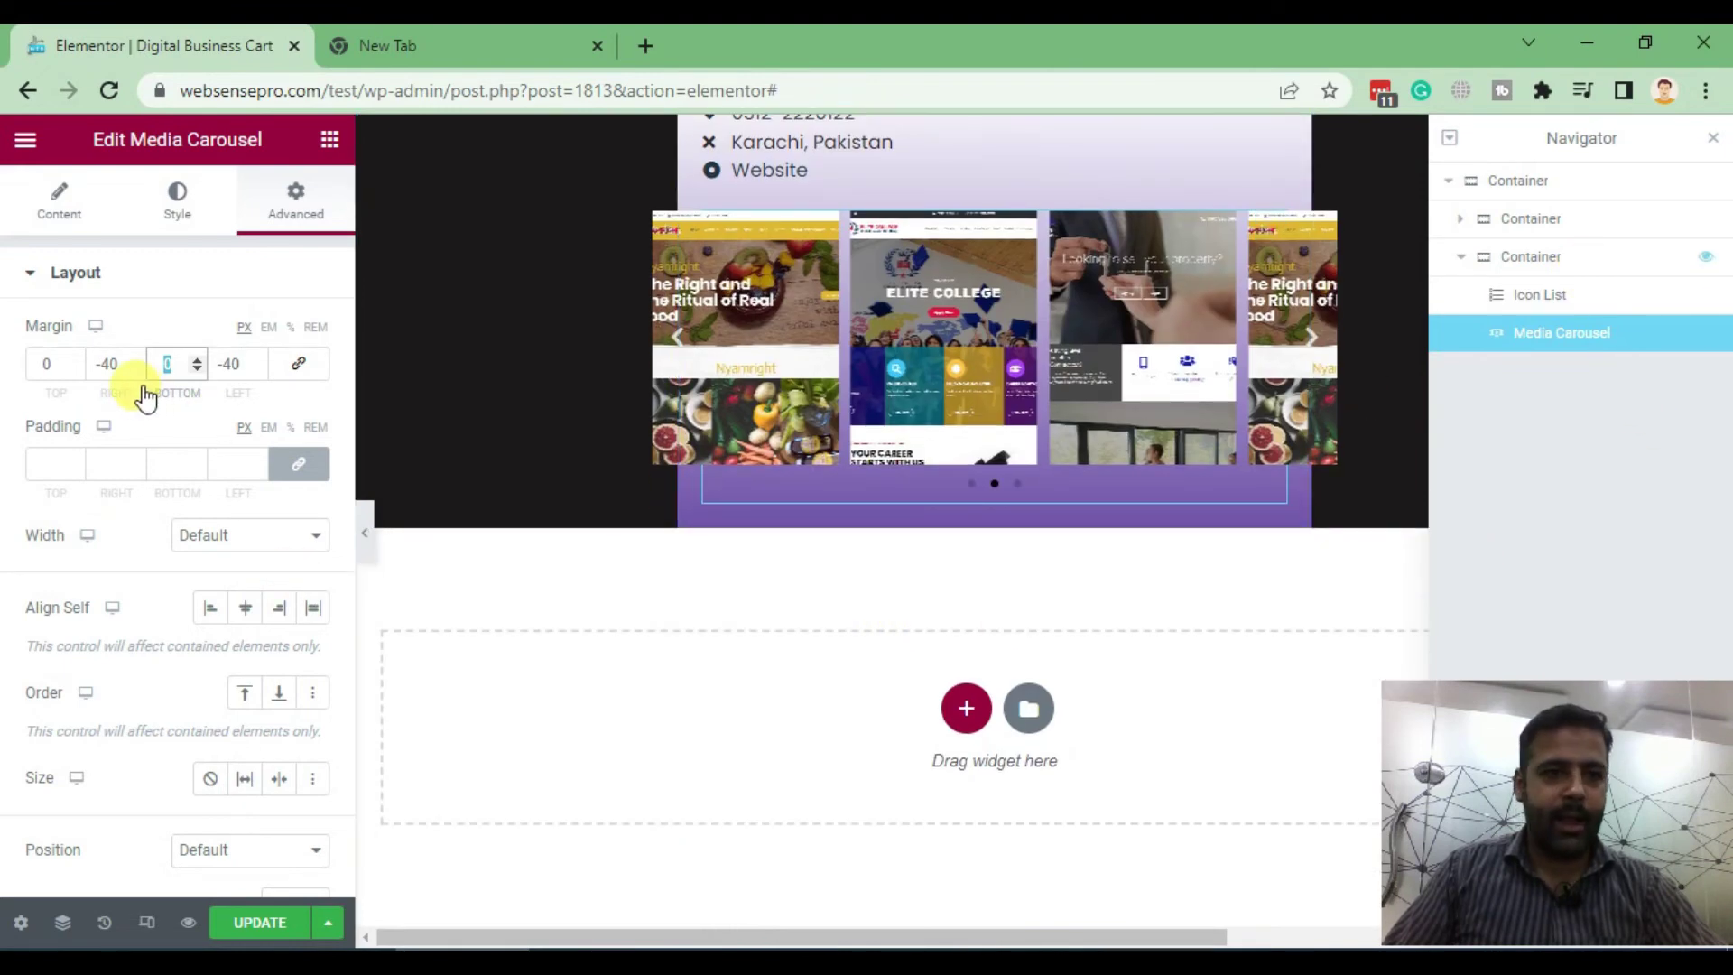
key("ctrl+z")
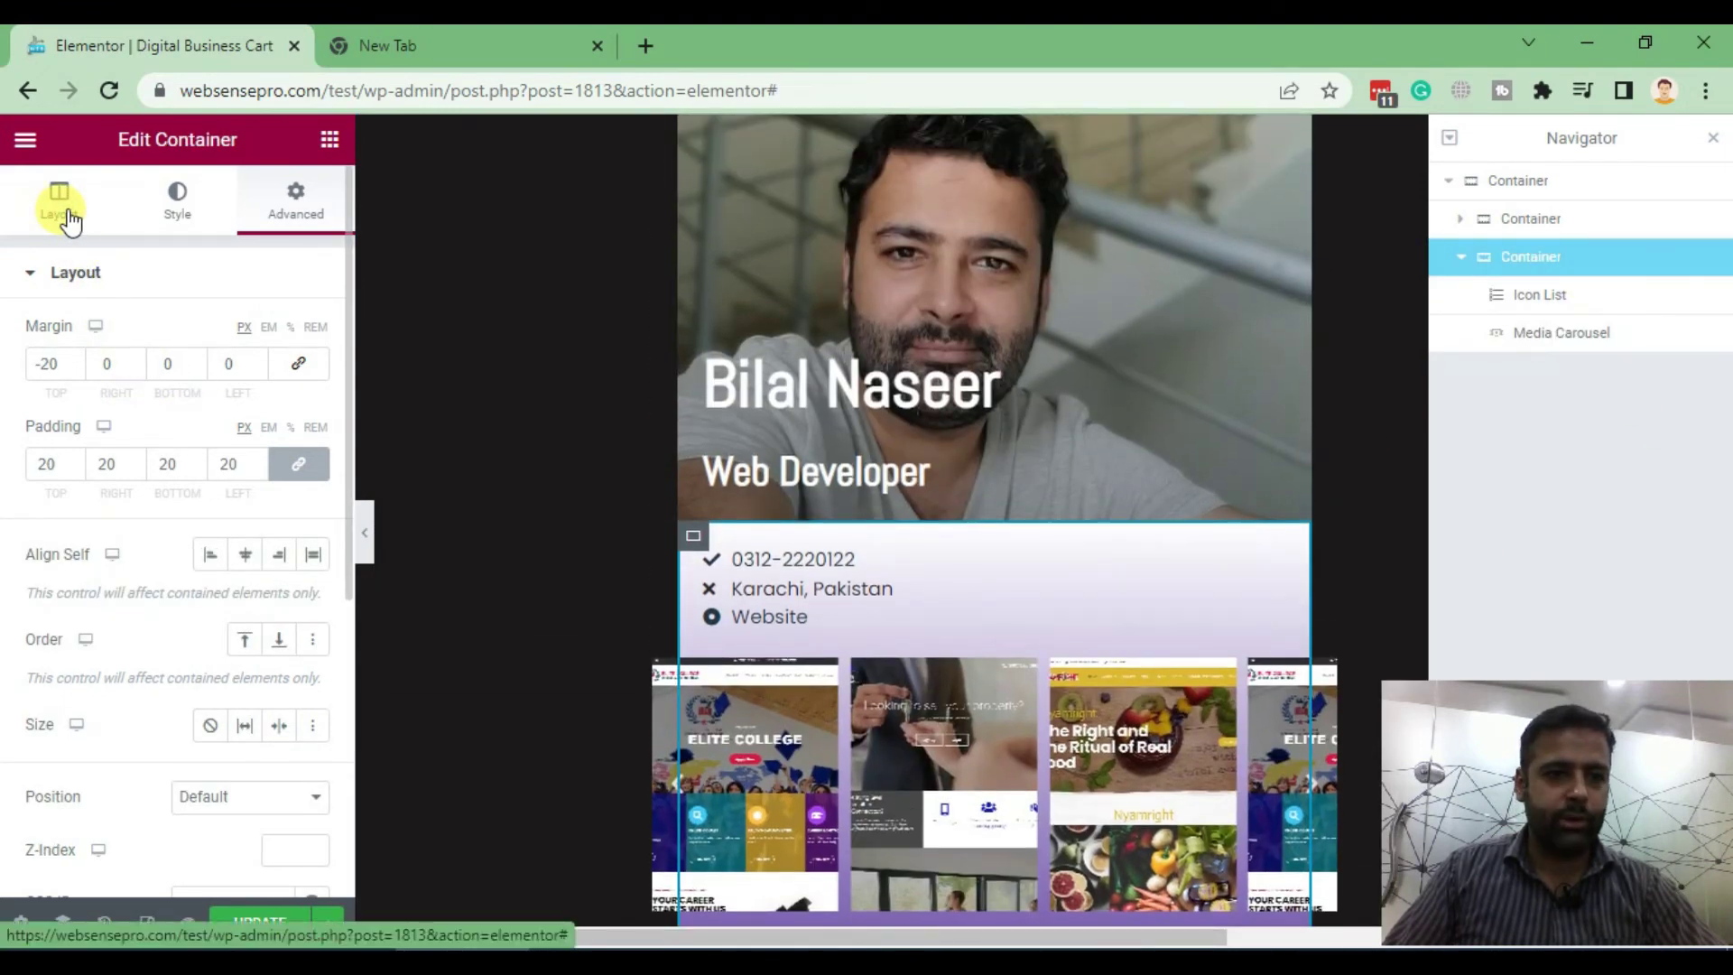
Set the contact container's Overflow option to Hidden in its Layout settings
left_click(67, 220)
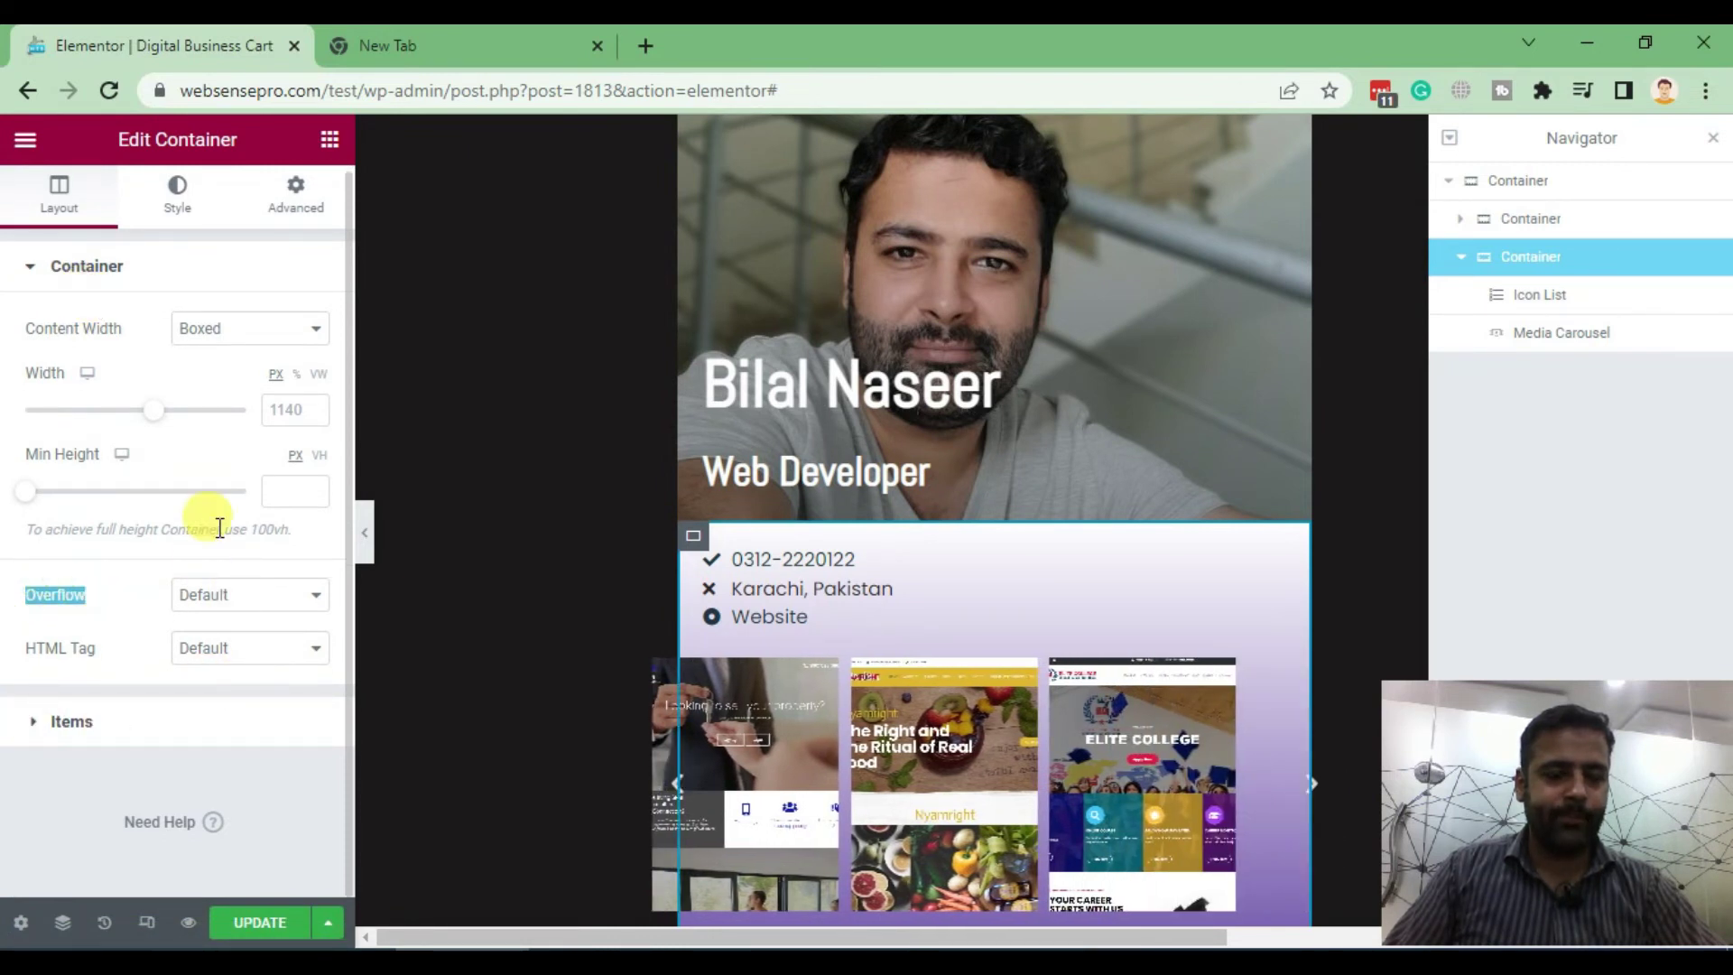
left_click(258, 597)
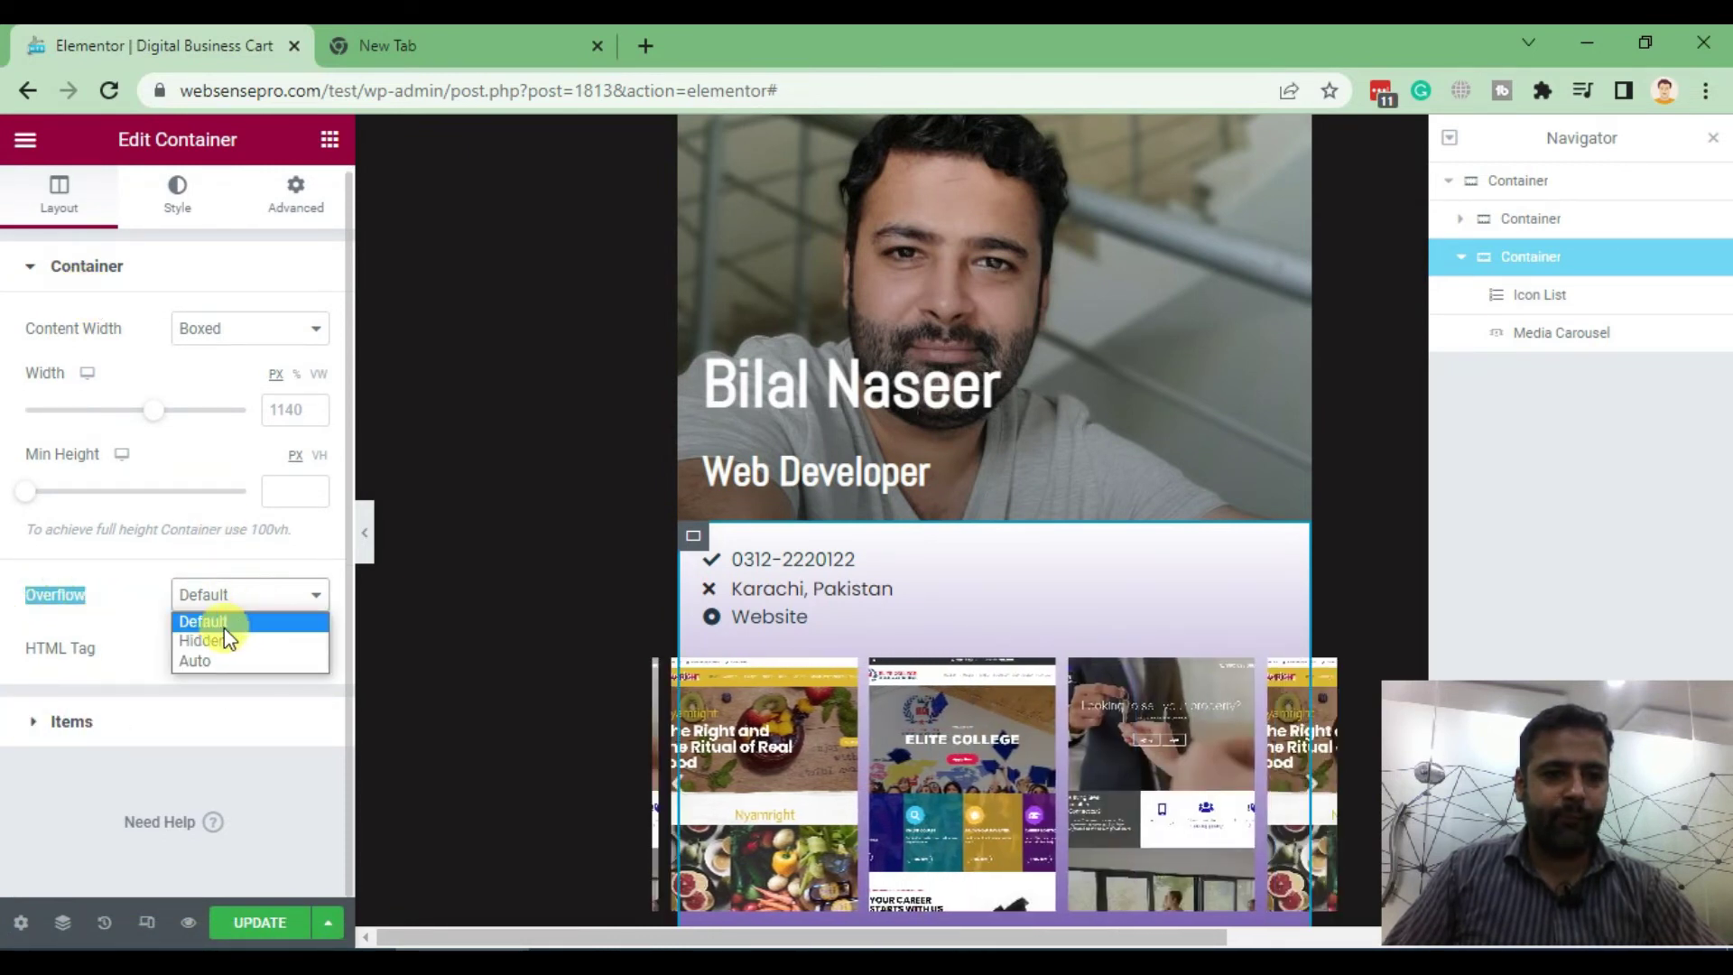
left_click(215, 641)
scroll(1363, 367, "down", 3)
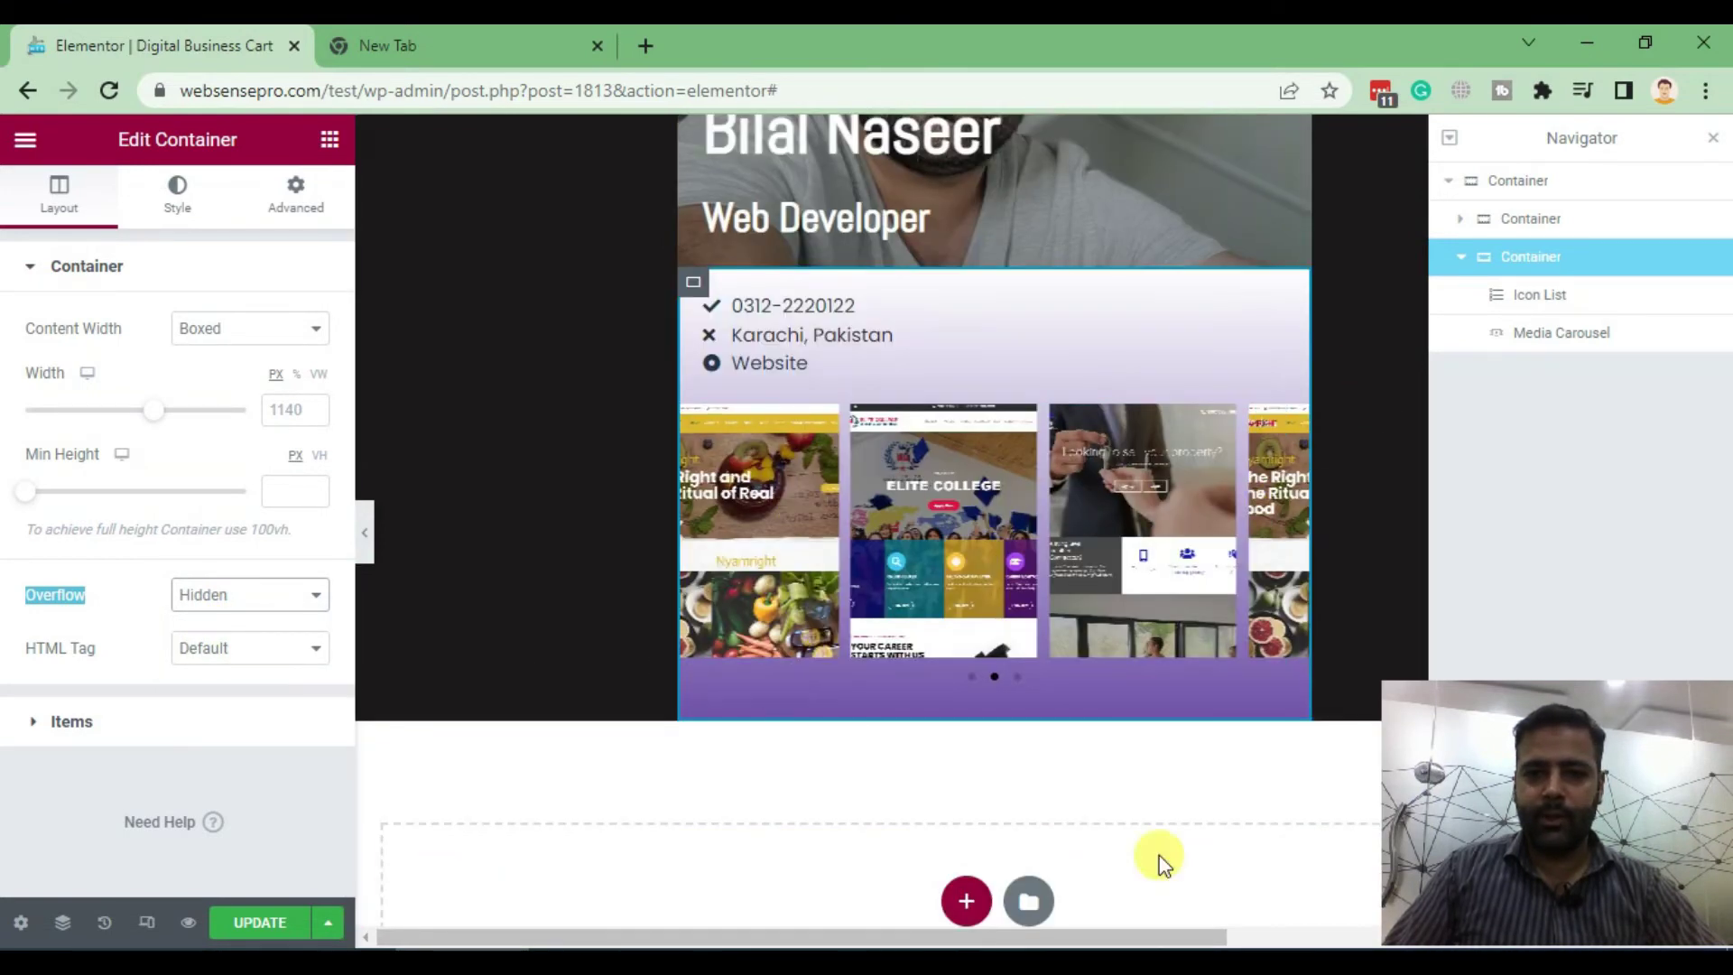
scroll(1240, 750, "up", 2)
scroll(1221, 571, "up", 1)
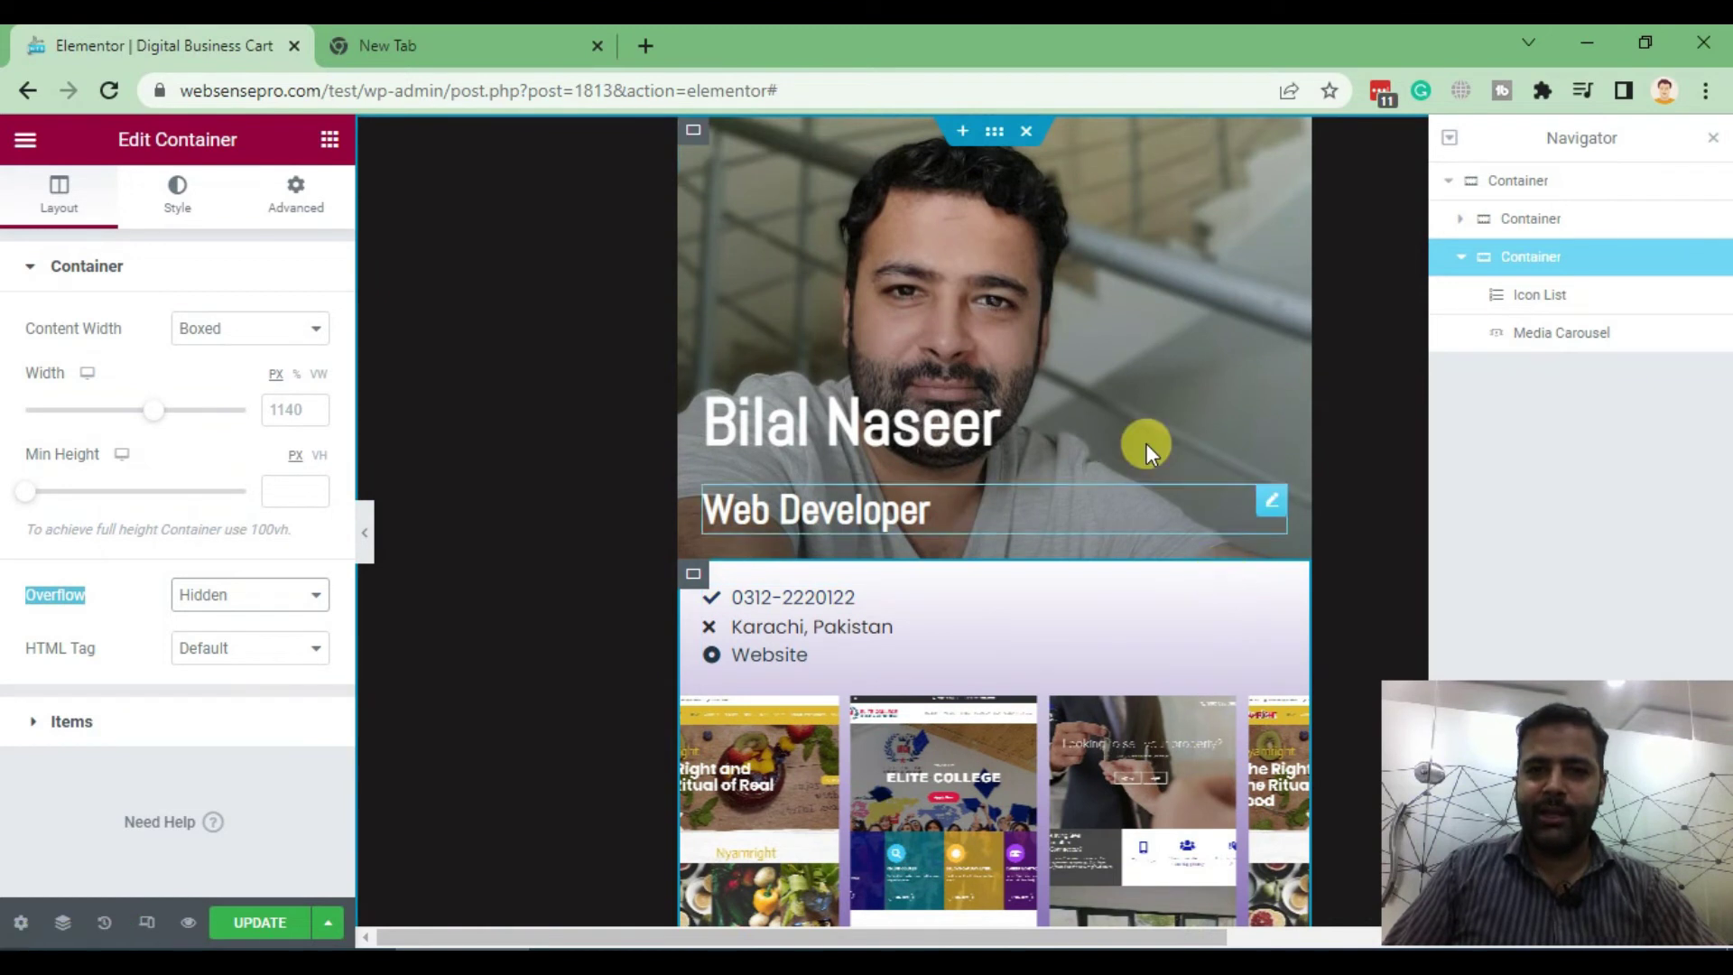
Search 'soci', add a Social Icons widget to the contact container, and move it below the carousel
left_click(330, 140)
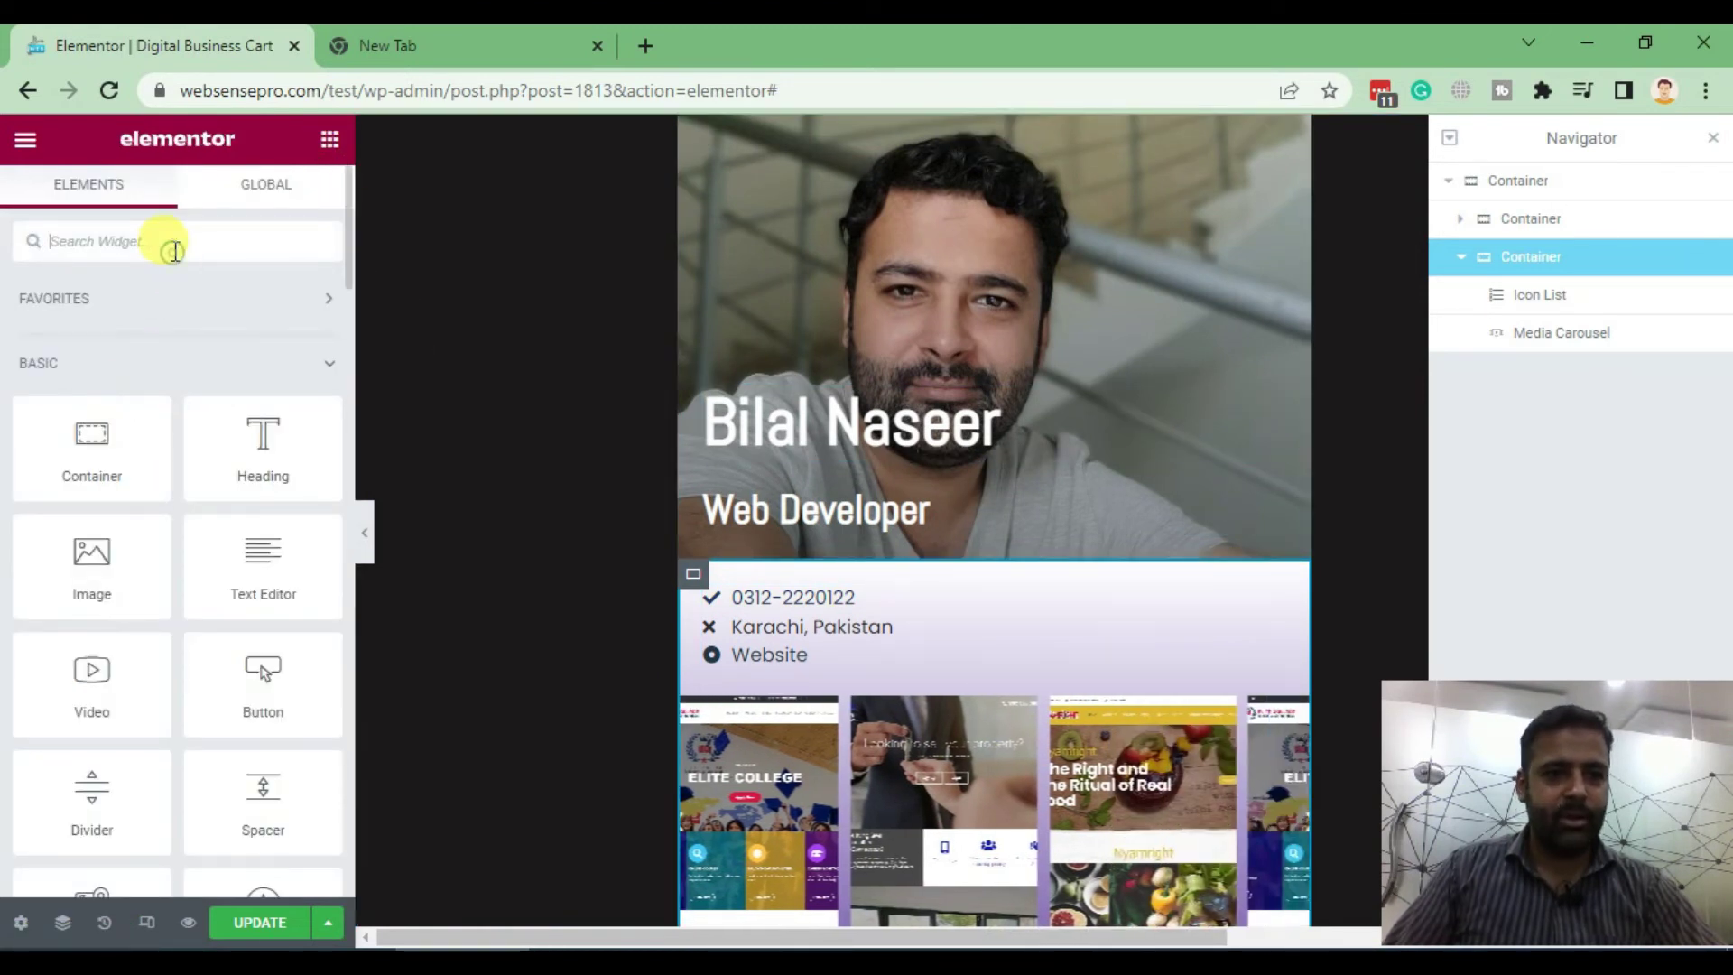
type("soci")
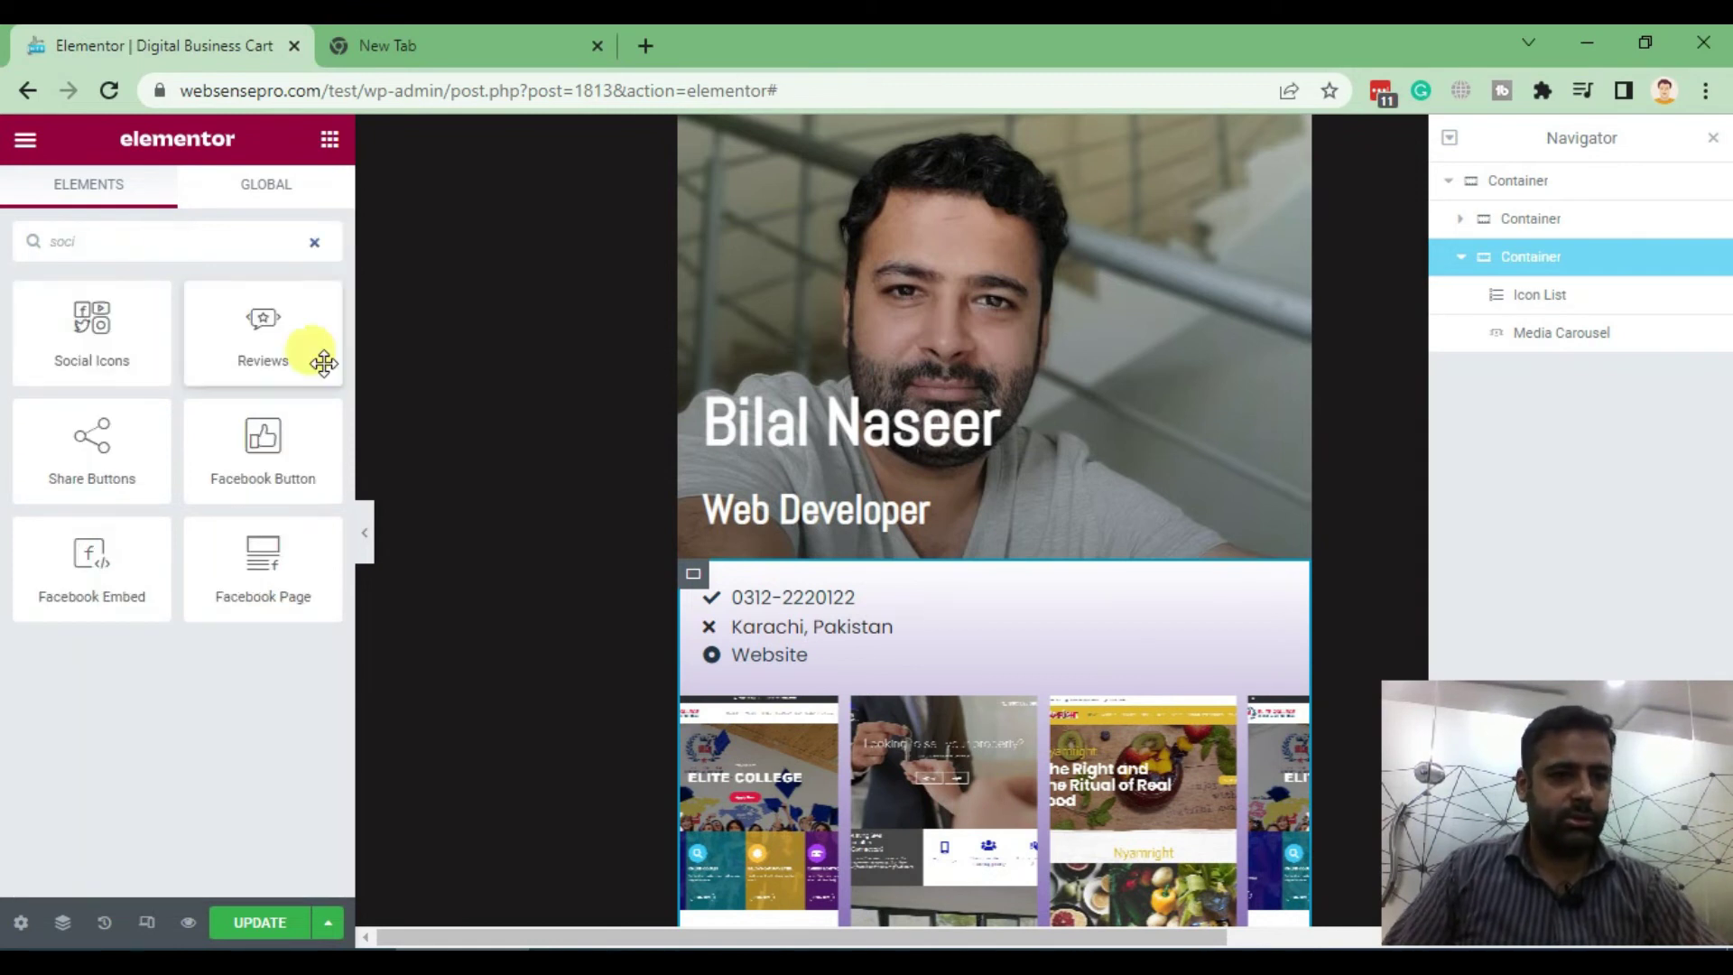
left_click_drag(63, 332, 960, 716)
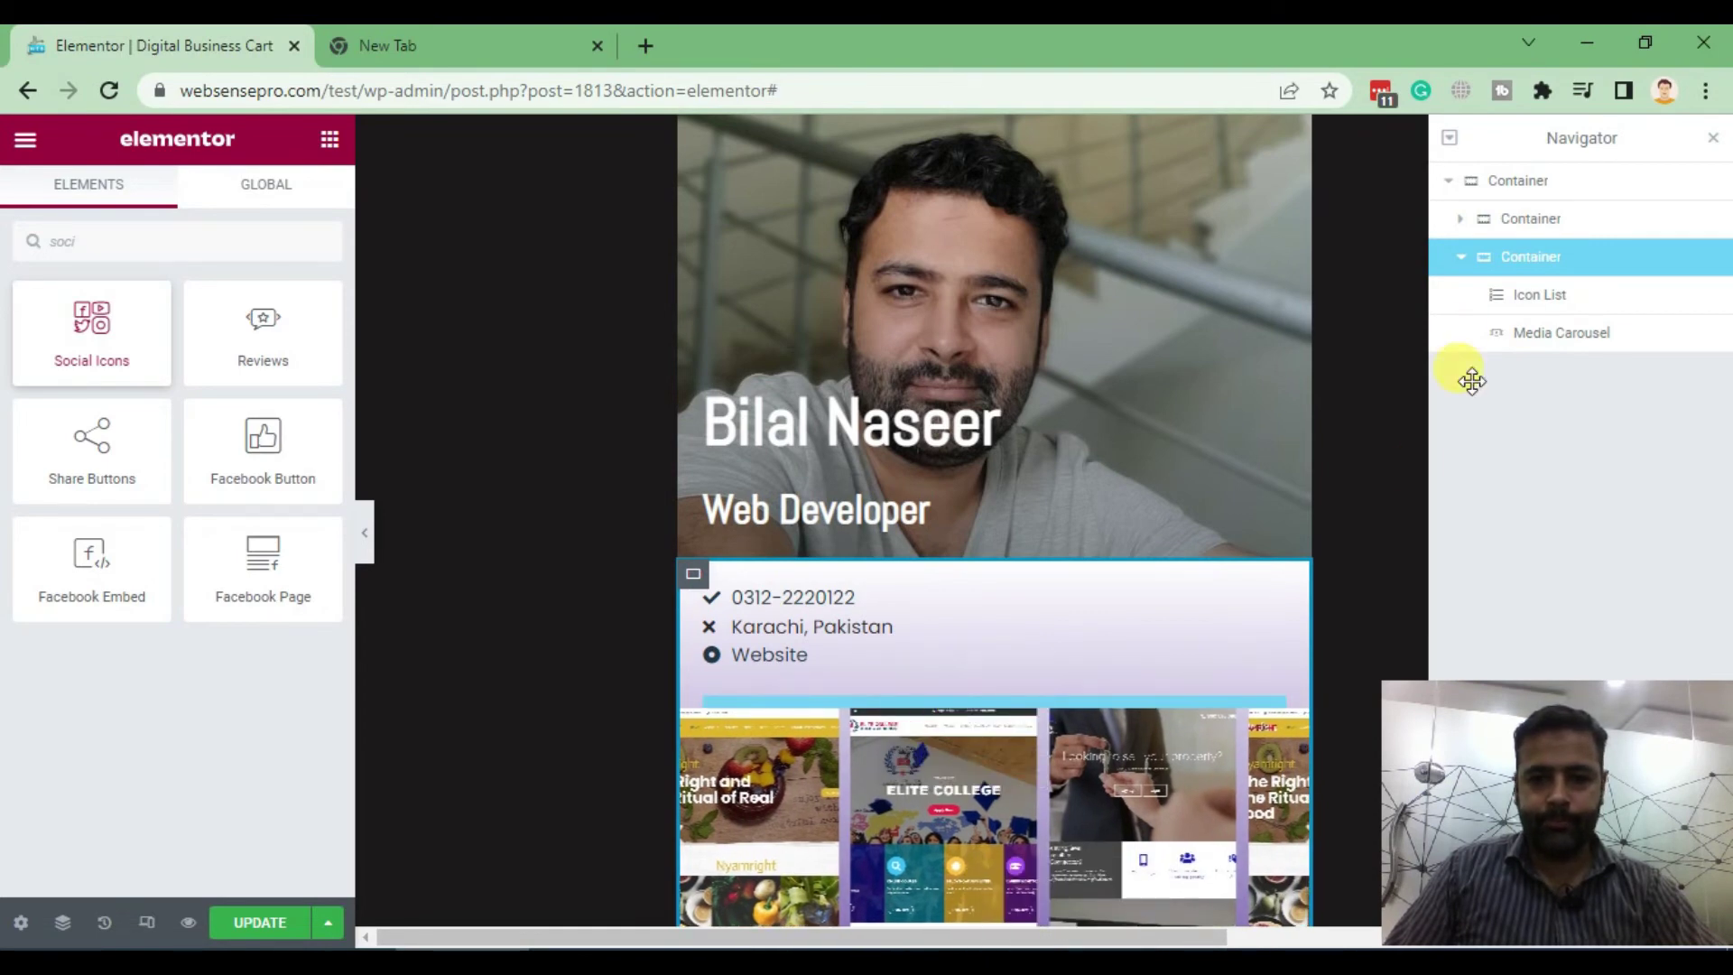
scroll(1299, 262, "down", 5)
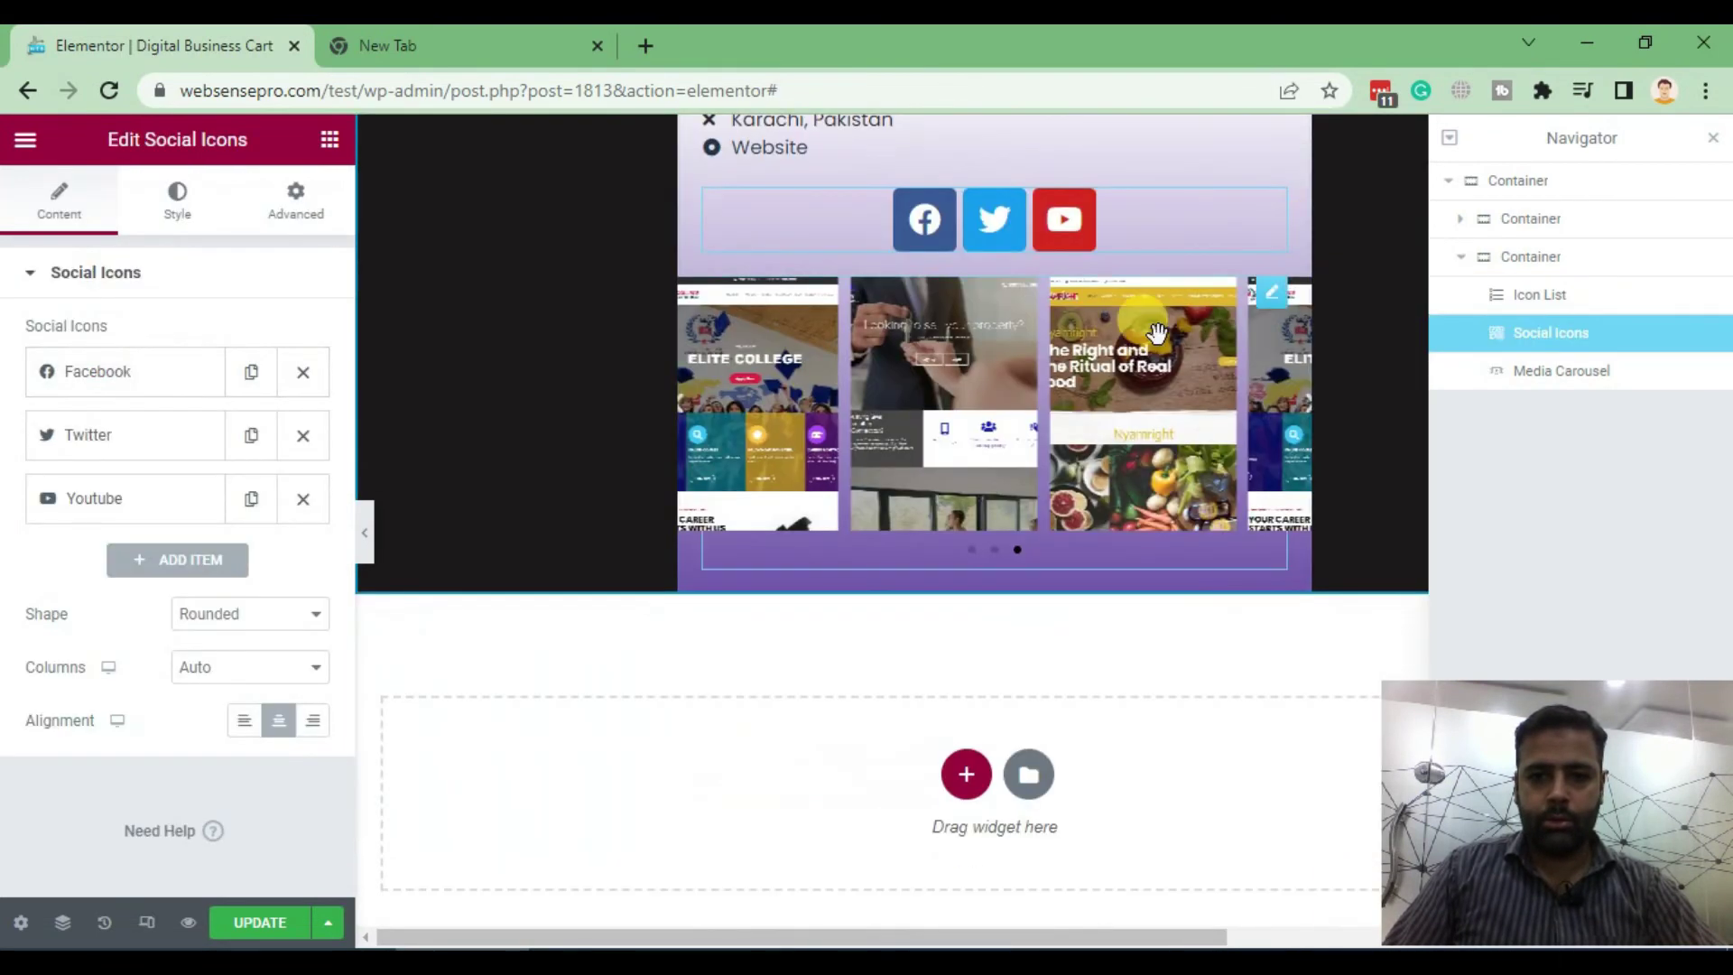
scroll(1263, 297, "up", 3)
left_click_drag(1273, 469, 1255, 506)
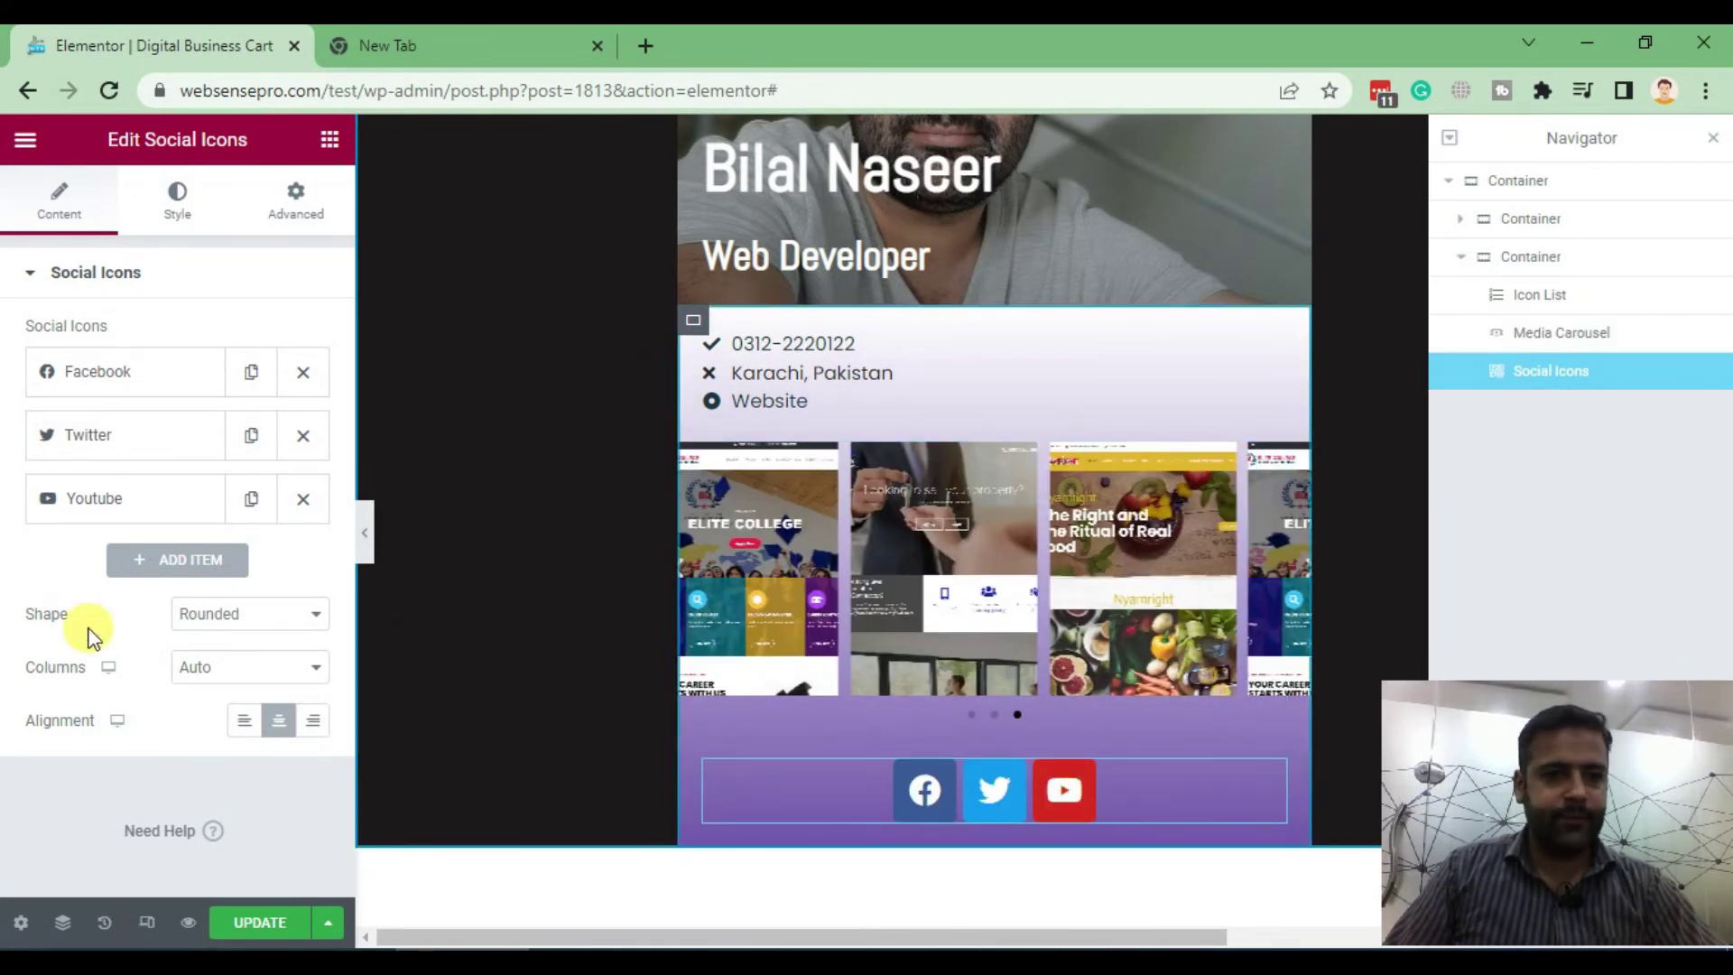
Replace the first social item's Facebook icon with the WhatsApp icon
left_click(98, 368)
left_click(147, 520)
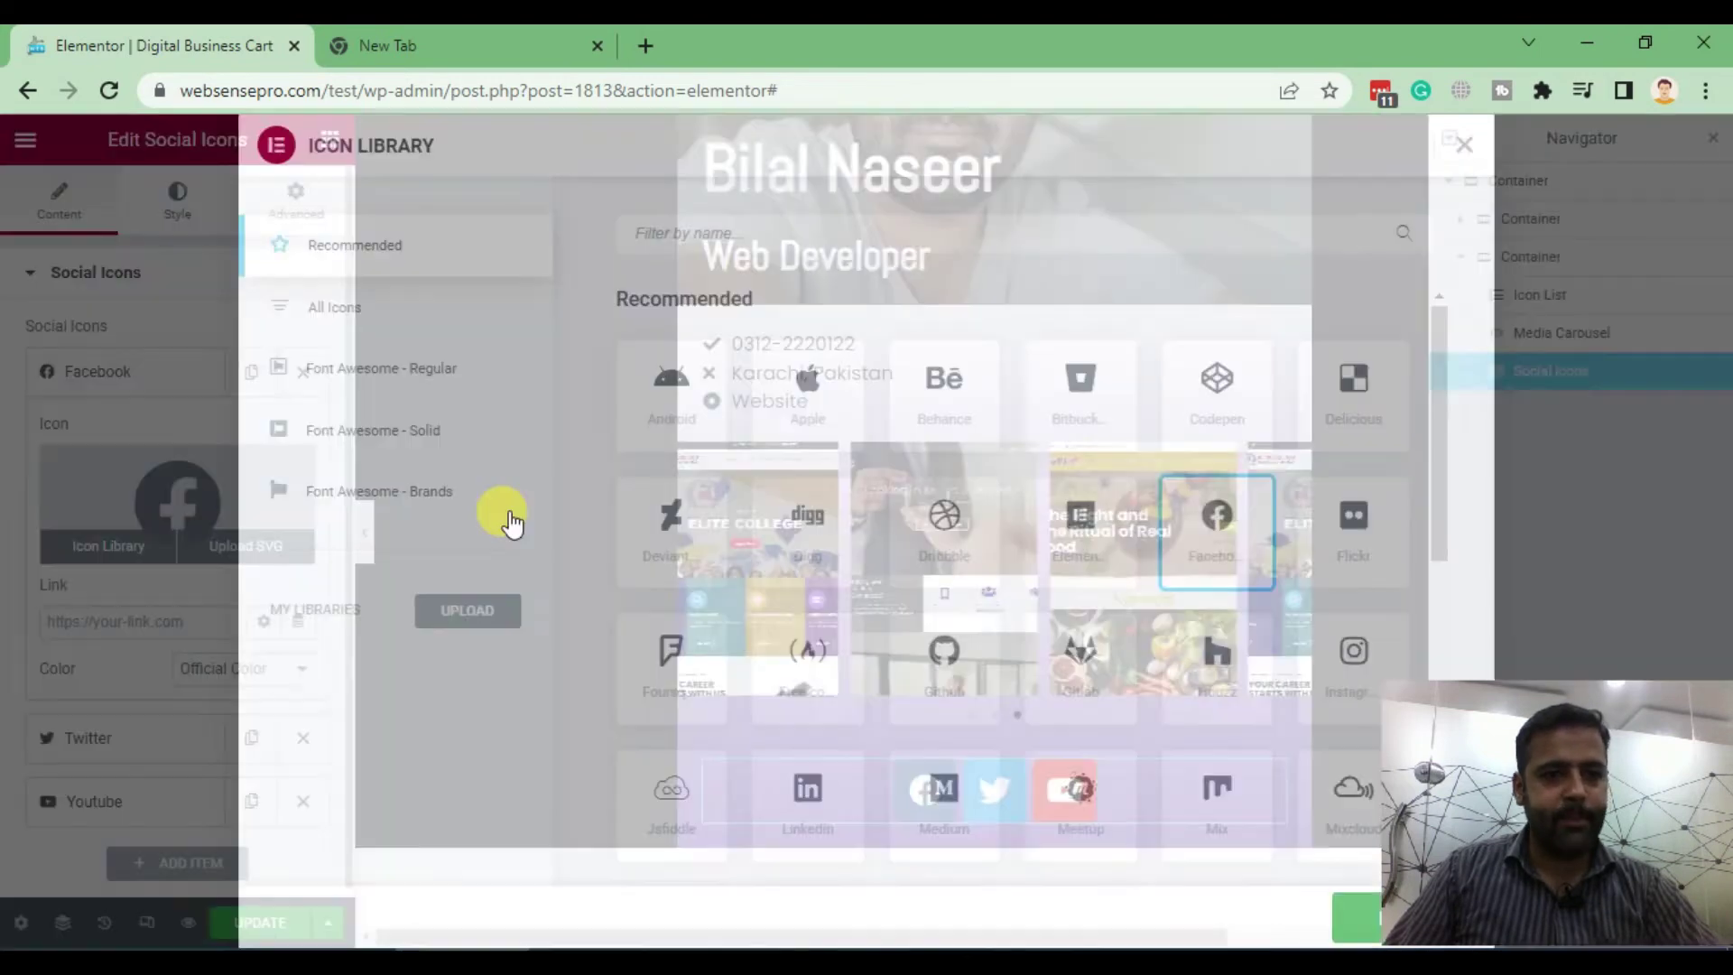
type("what")
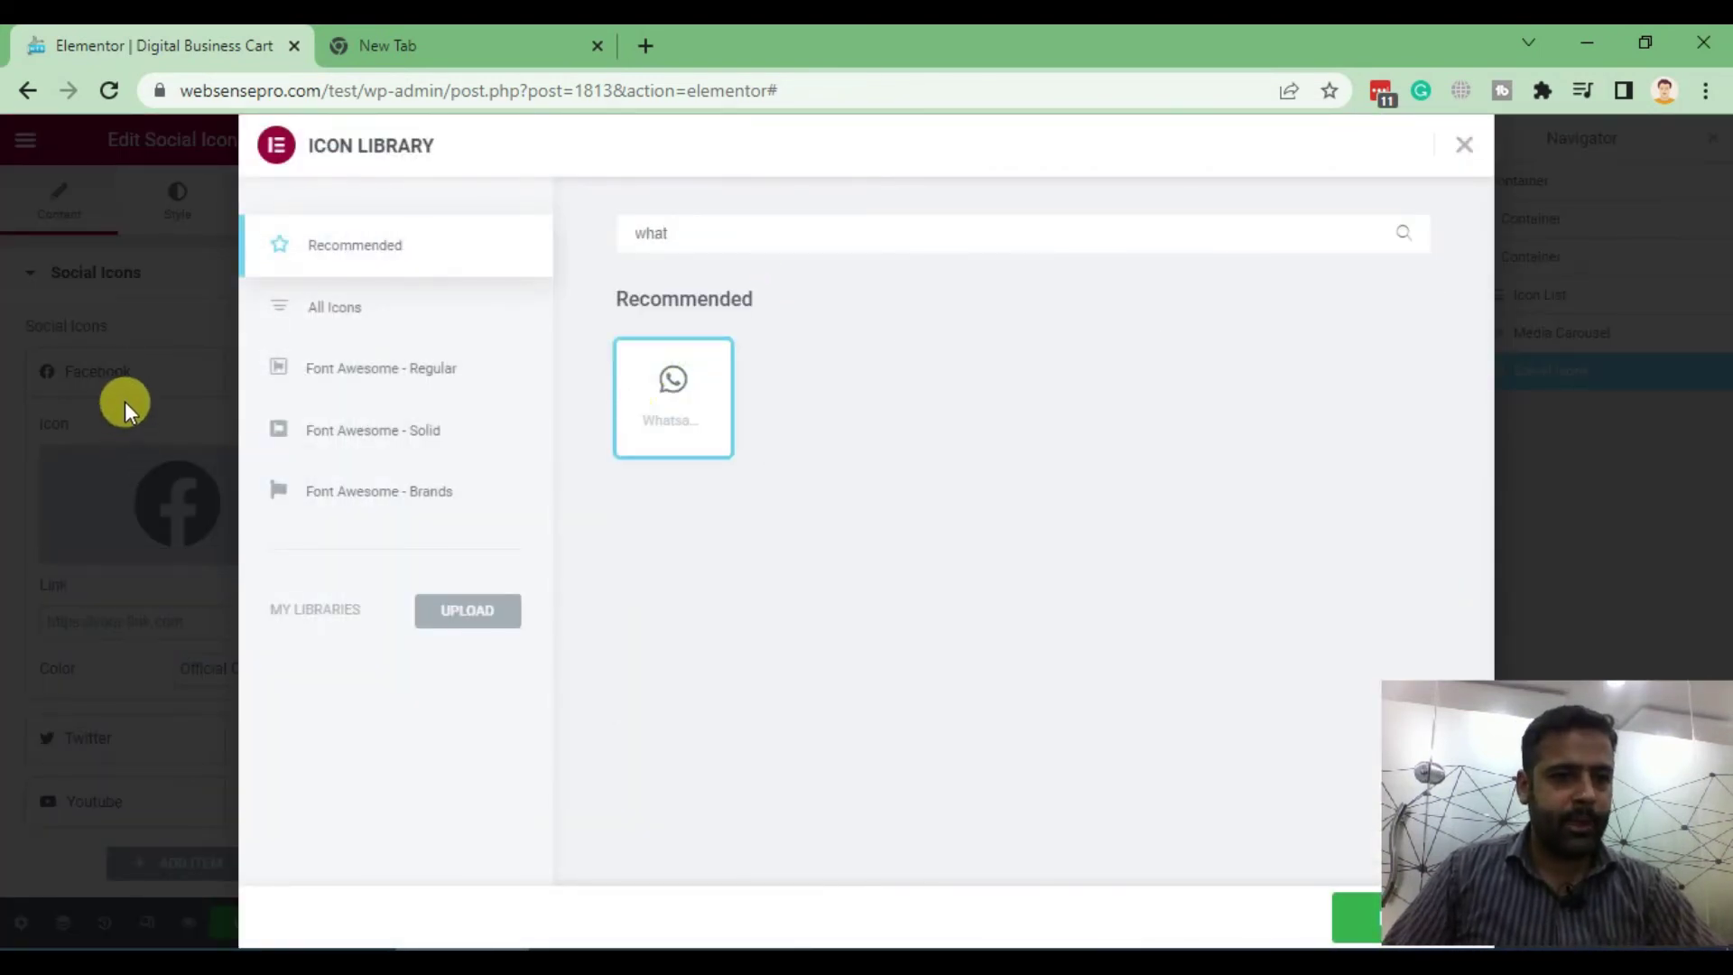
left_click(1345, 915)
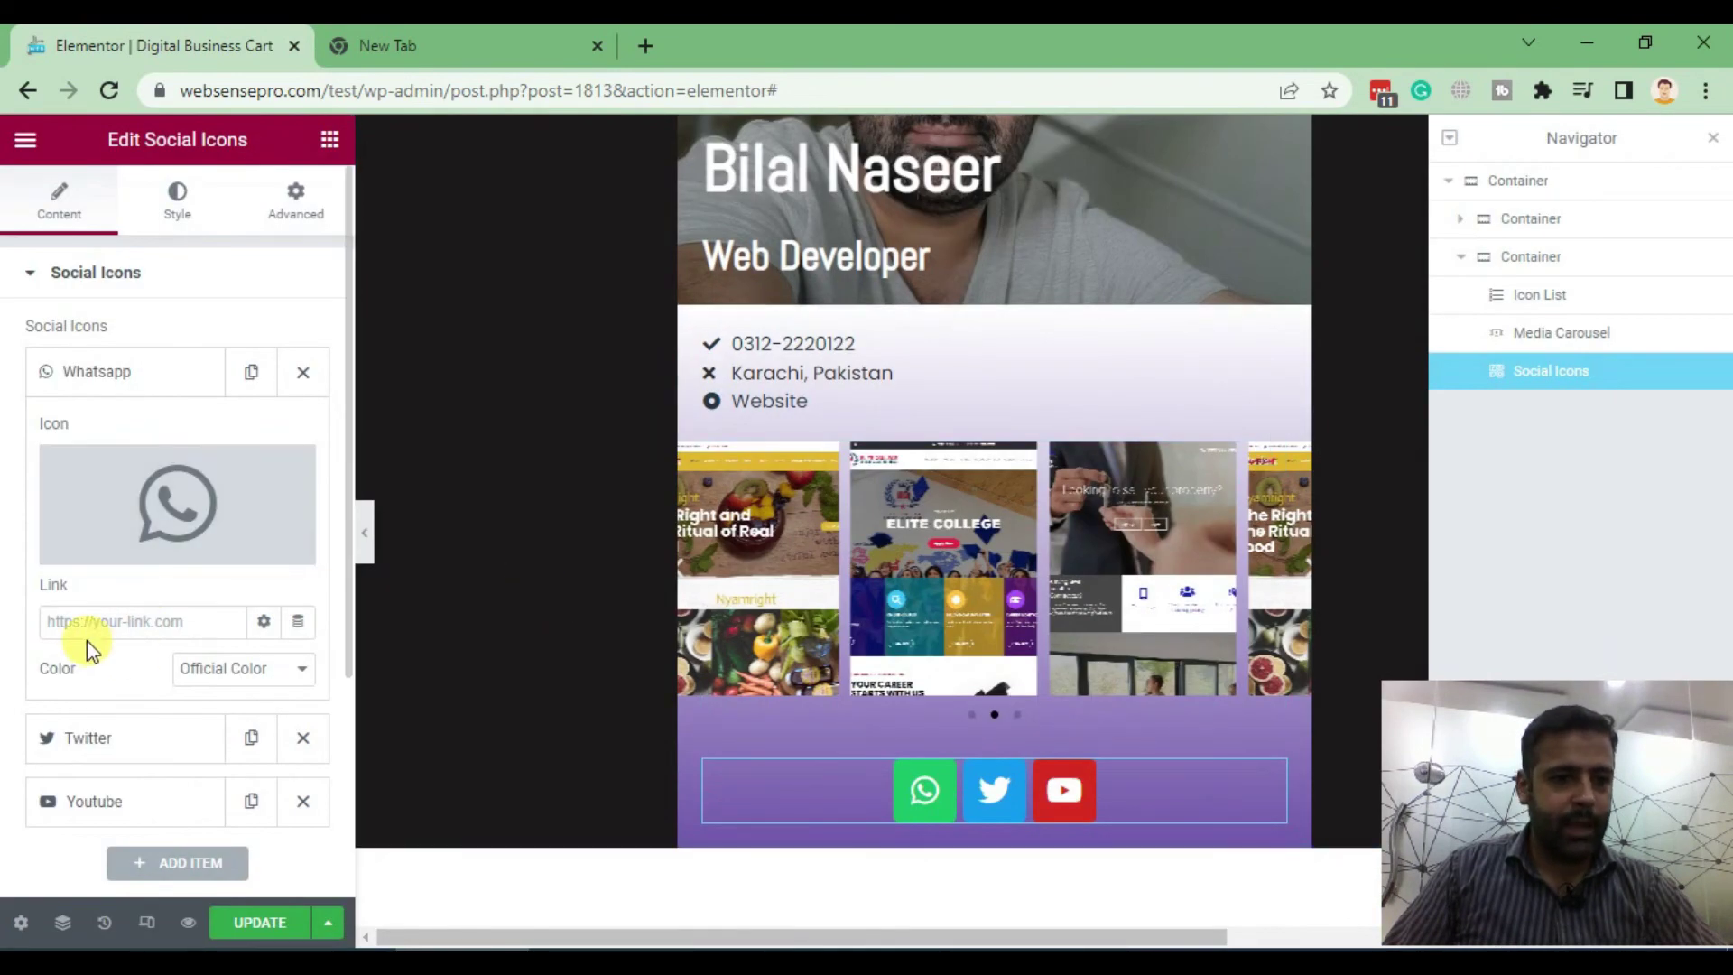
Link it via a Contact URL dynamic tag of type WhatsApp with the contact's phone number
left_click(297, 623)
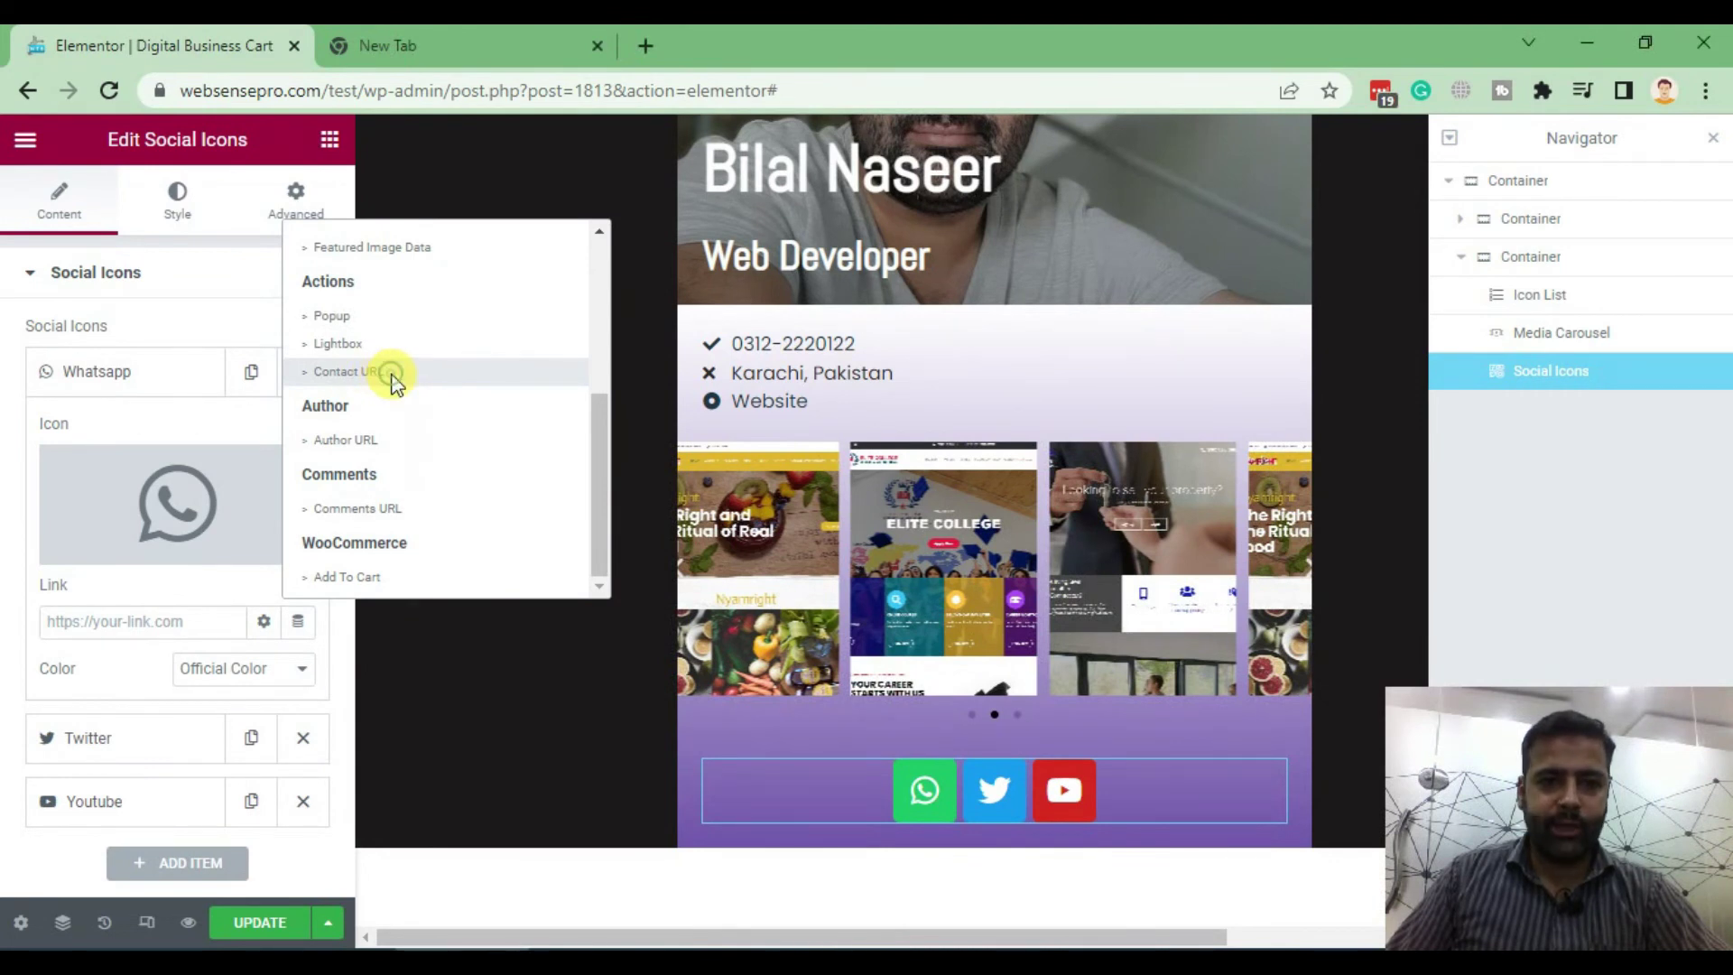
left_click(391, 374)
scroll(198, 461, "down", 3)
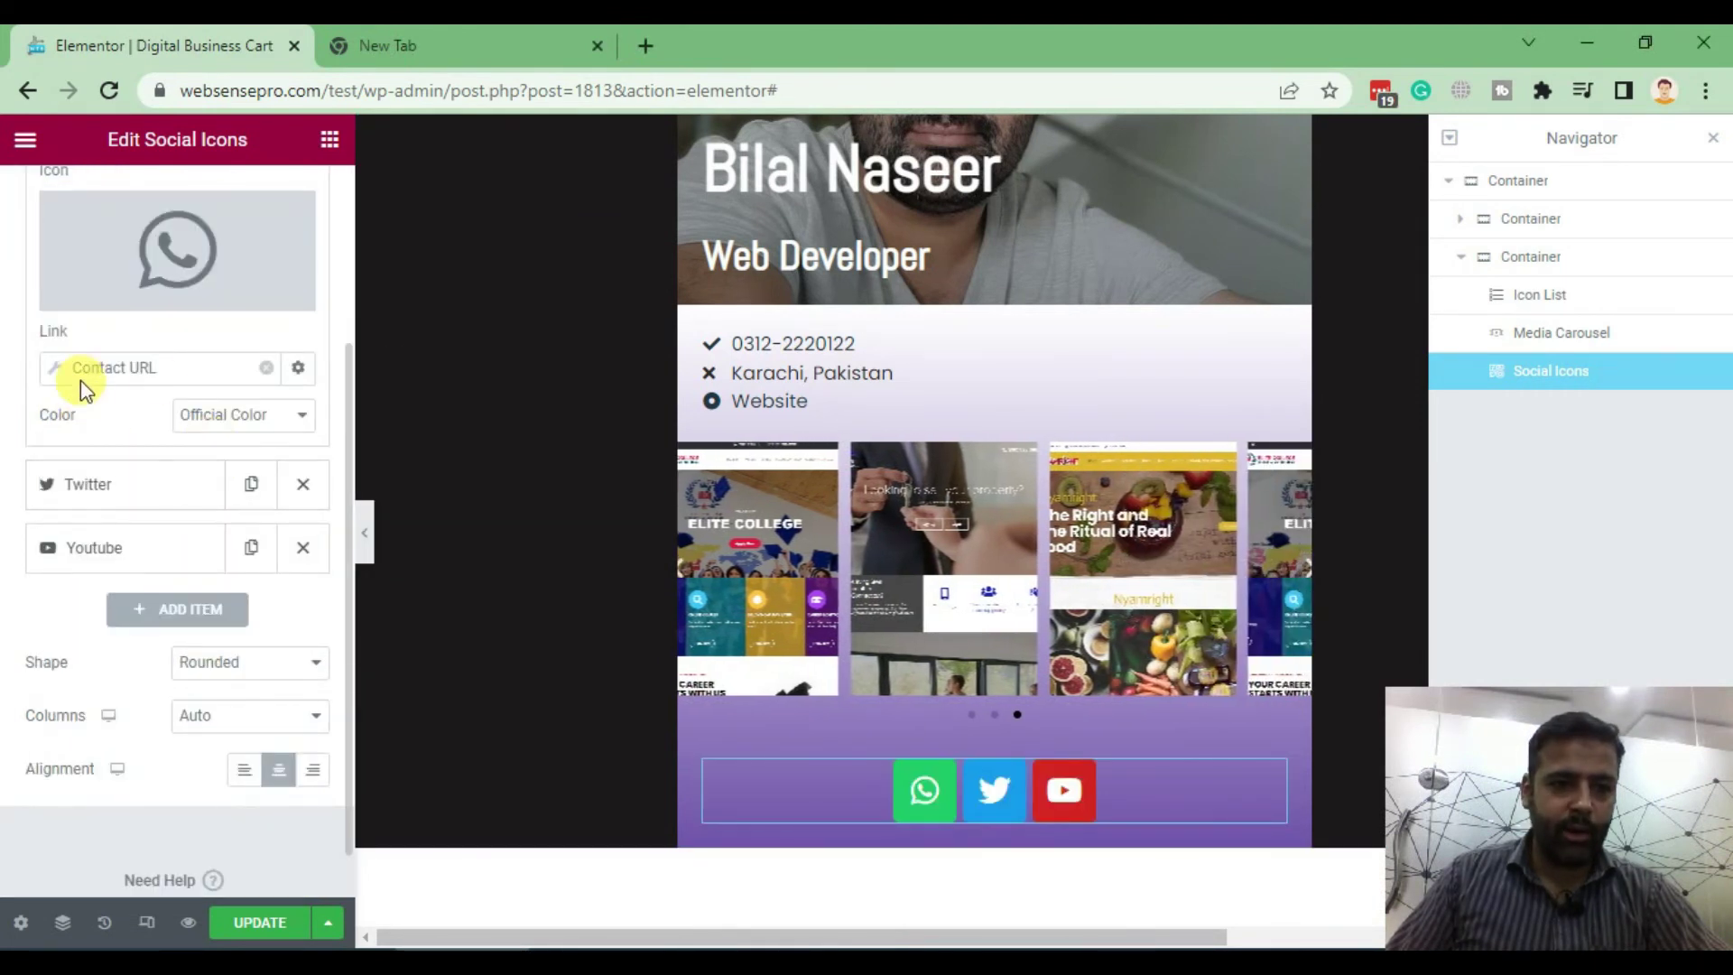
left_click(231, 370)
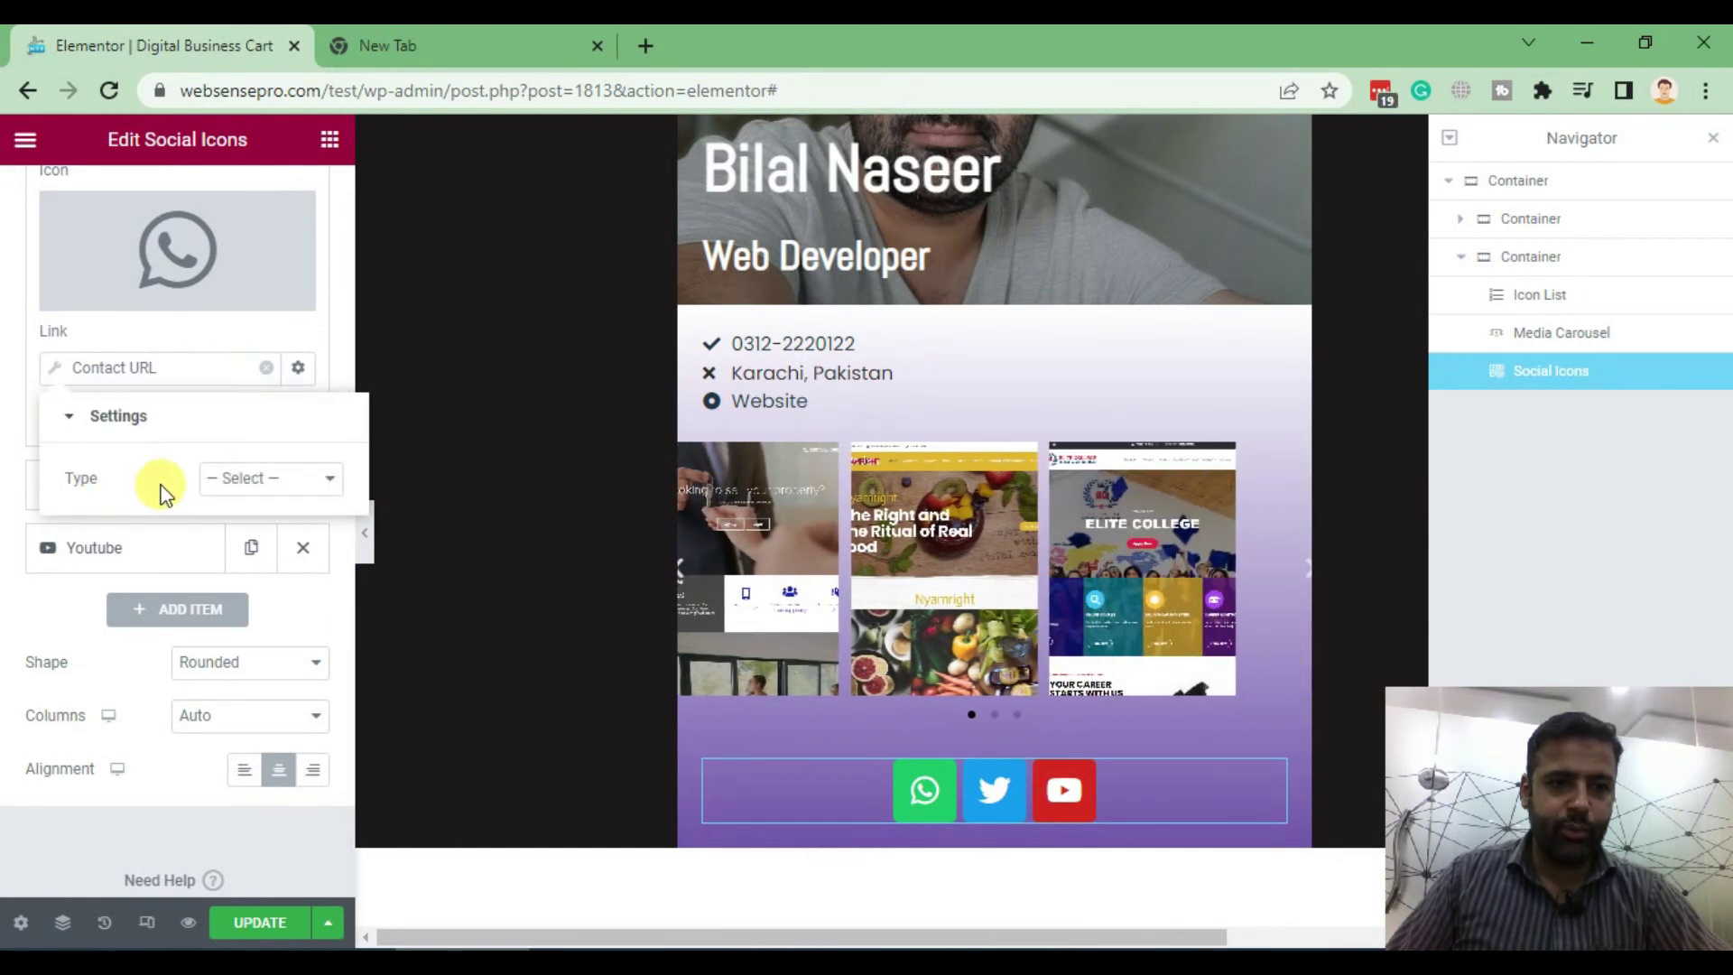
left_click(285, 484)
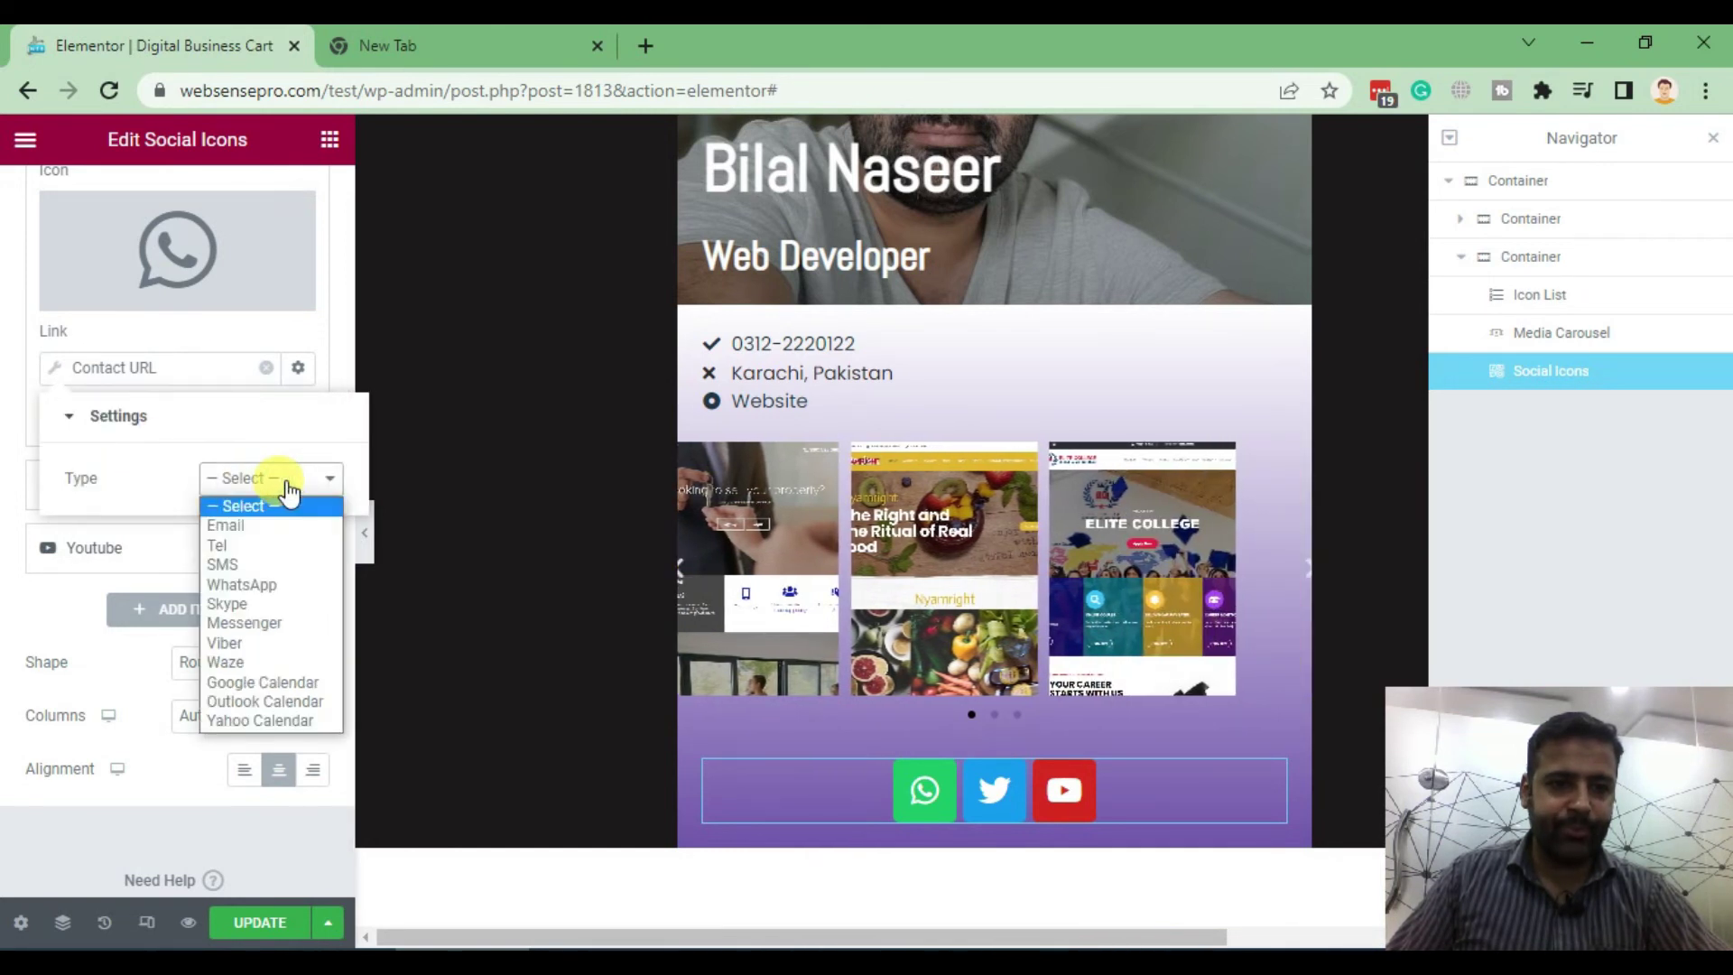
left_click(284, 584)
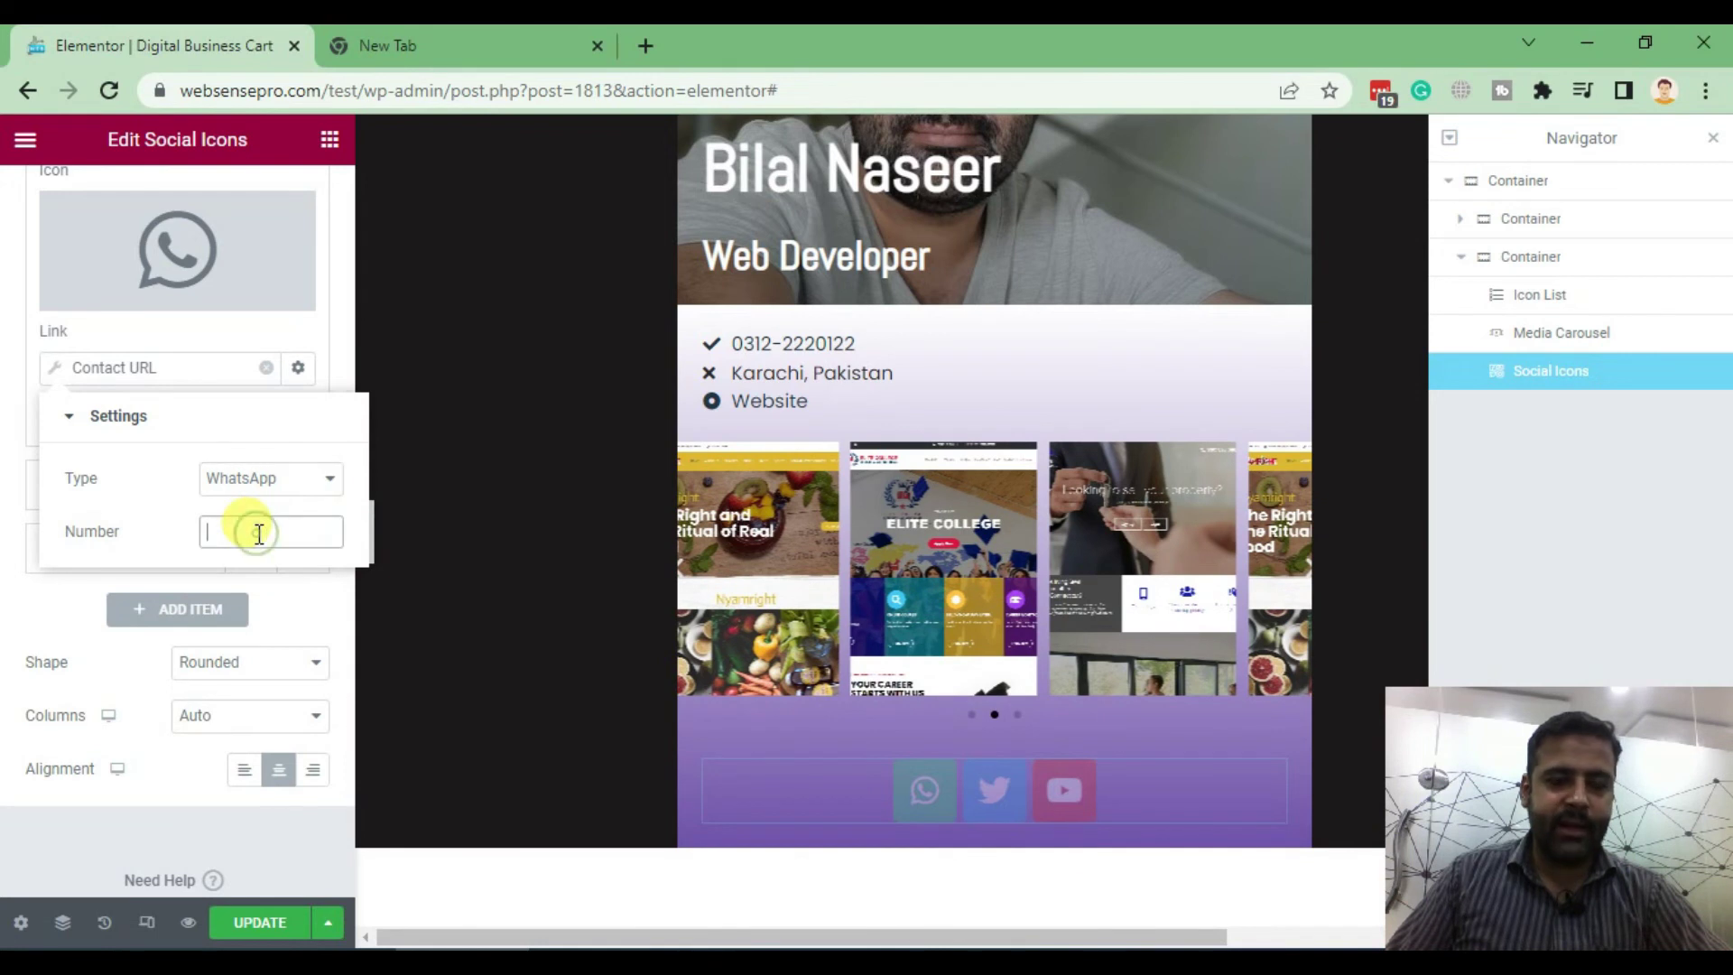
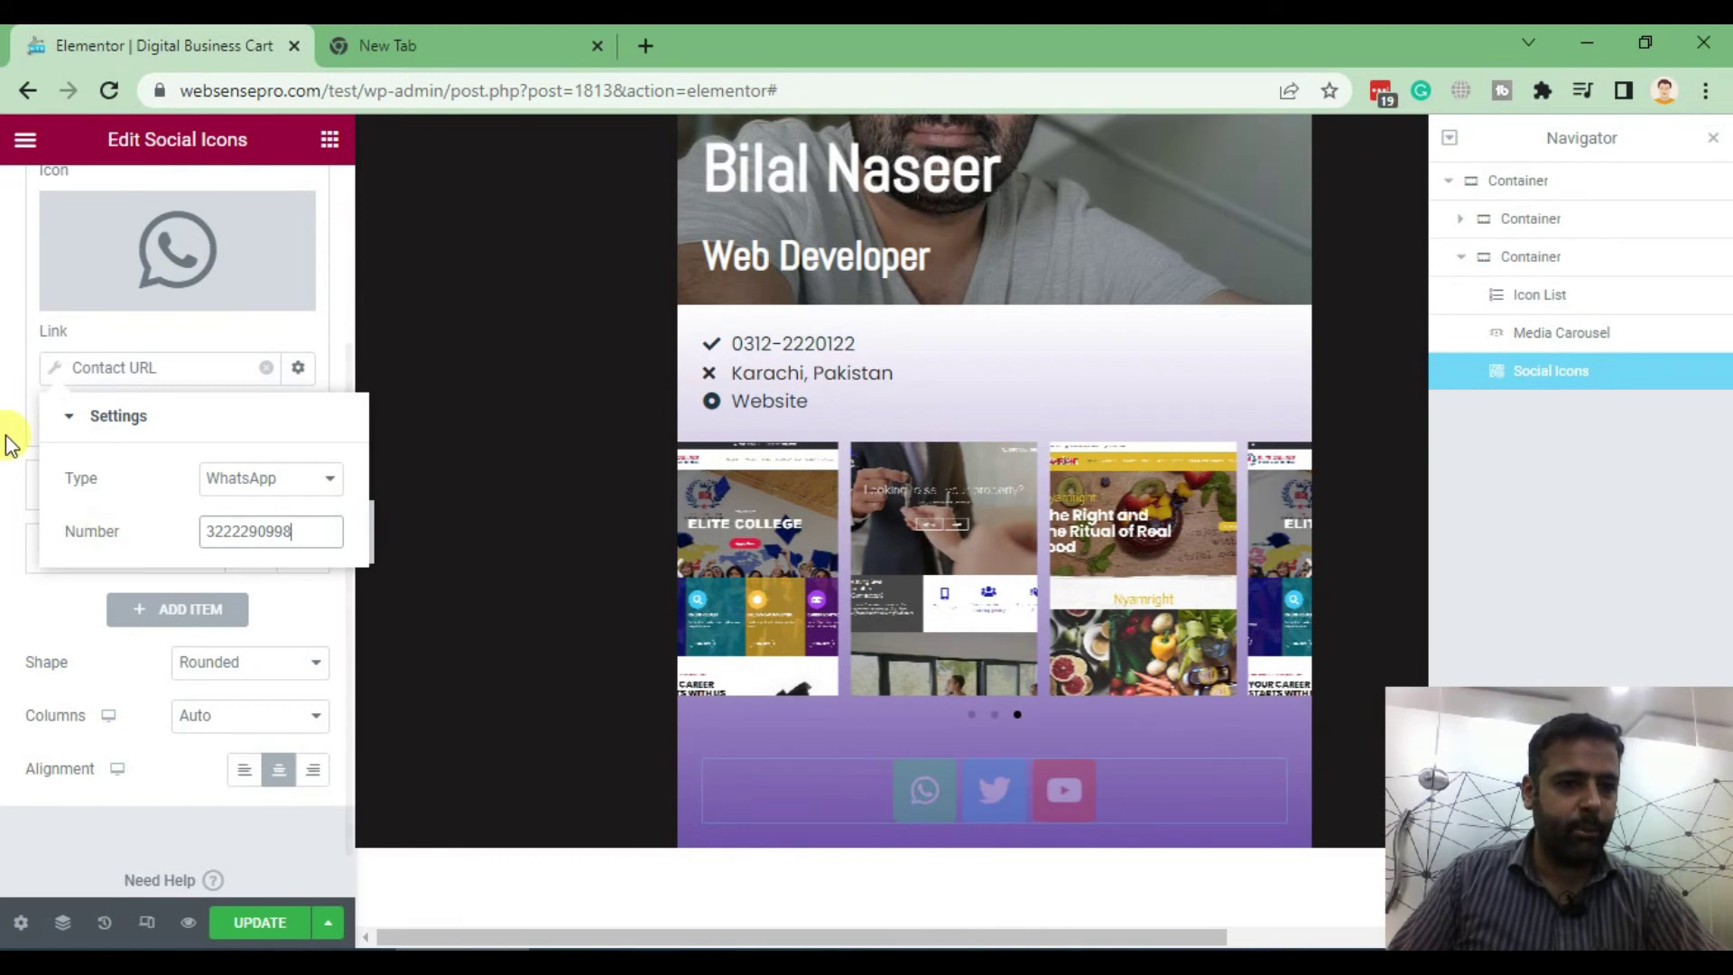
left_click(7, 442)
scroll(8, 437, "up", 3)
Collapse the WhatsApp item and delete the Twitter and YouTube items
left_click(161, 386)
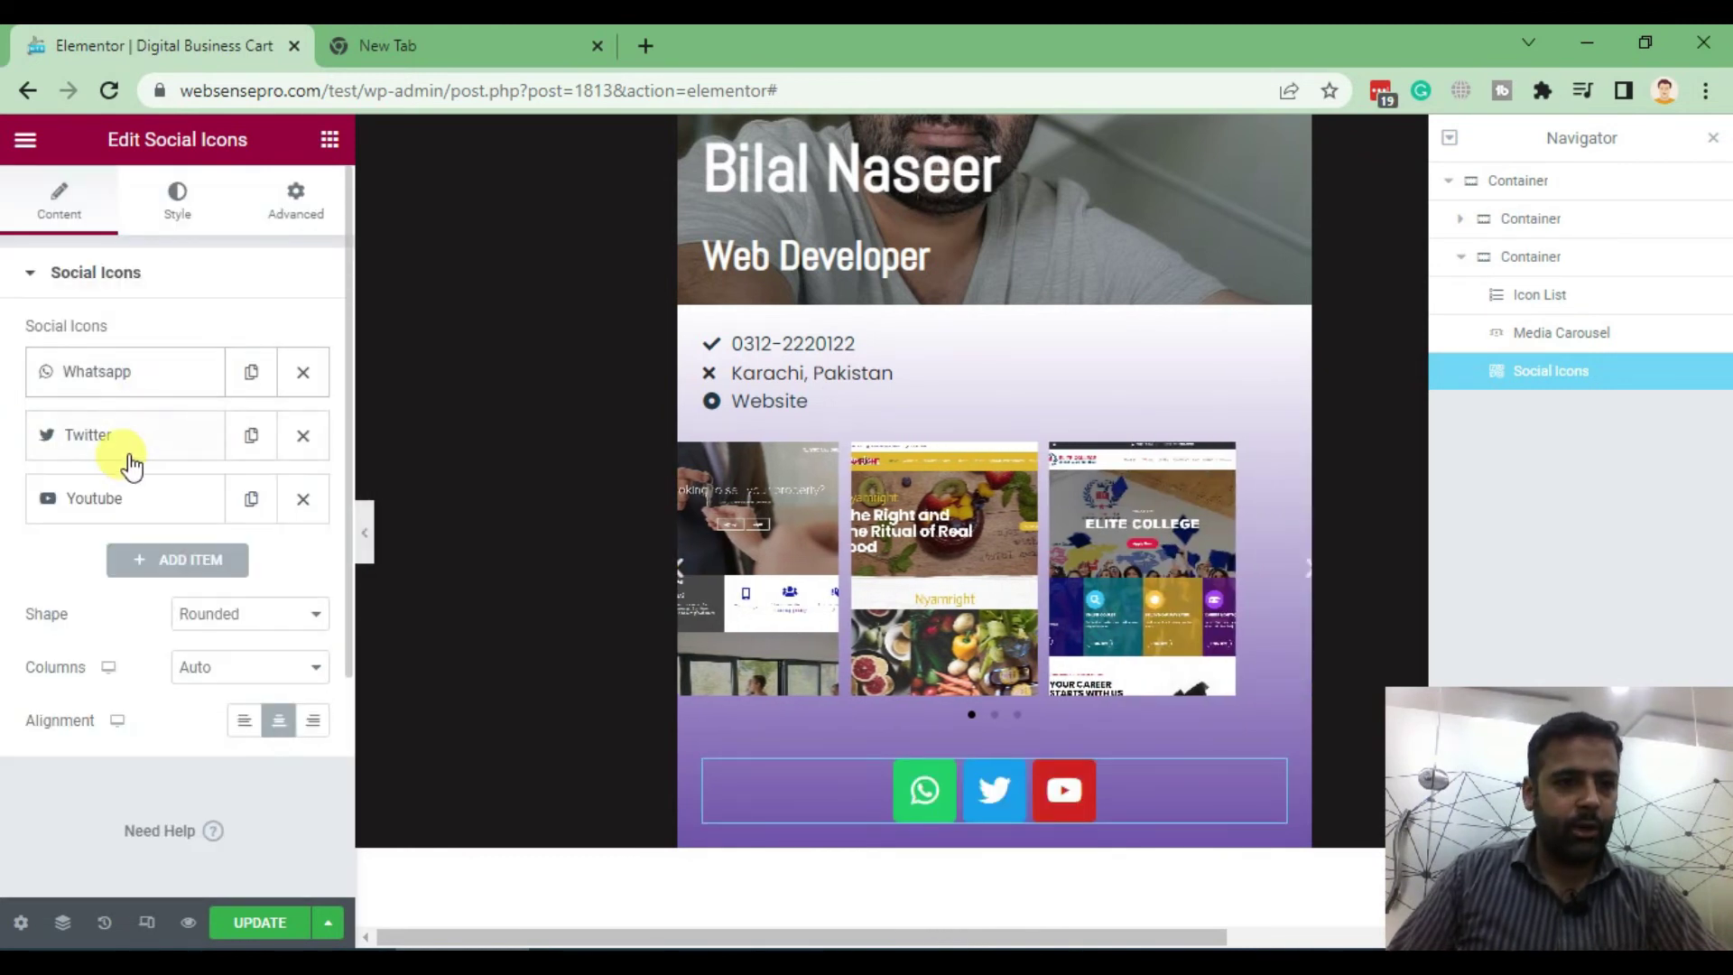
left_click(303, 435)
left_click(303, 435)
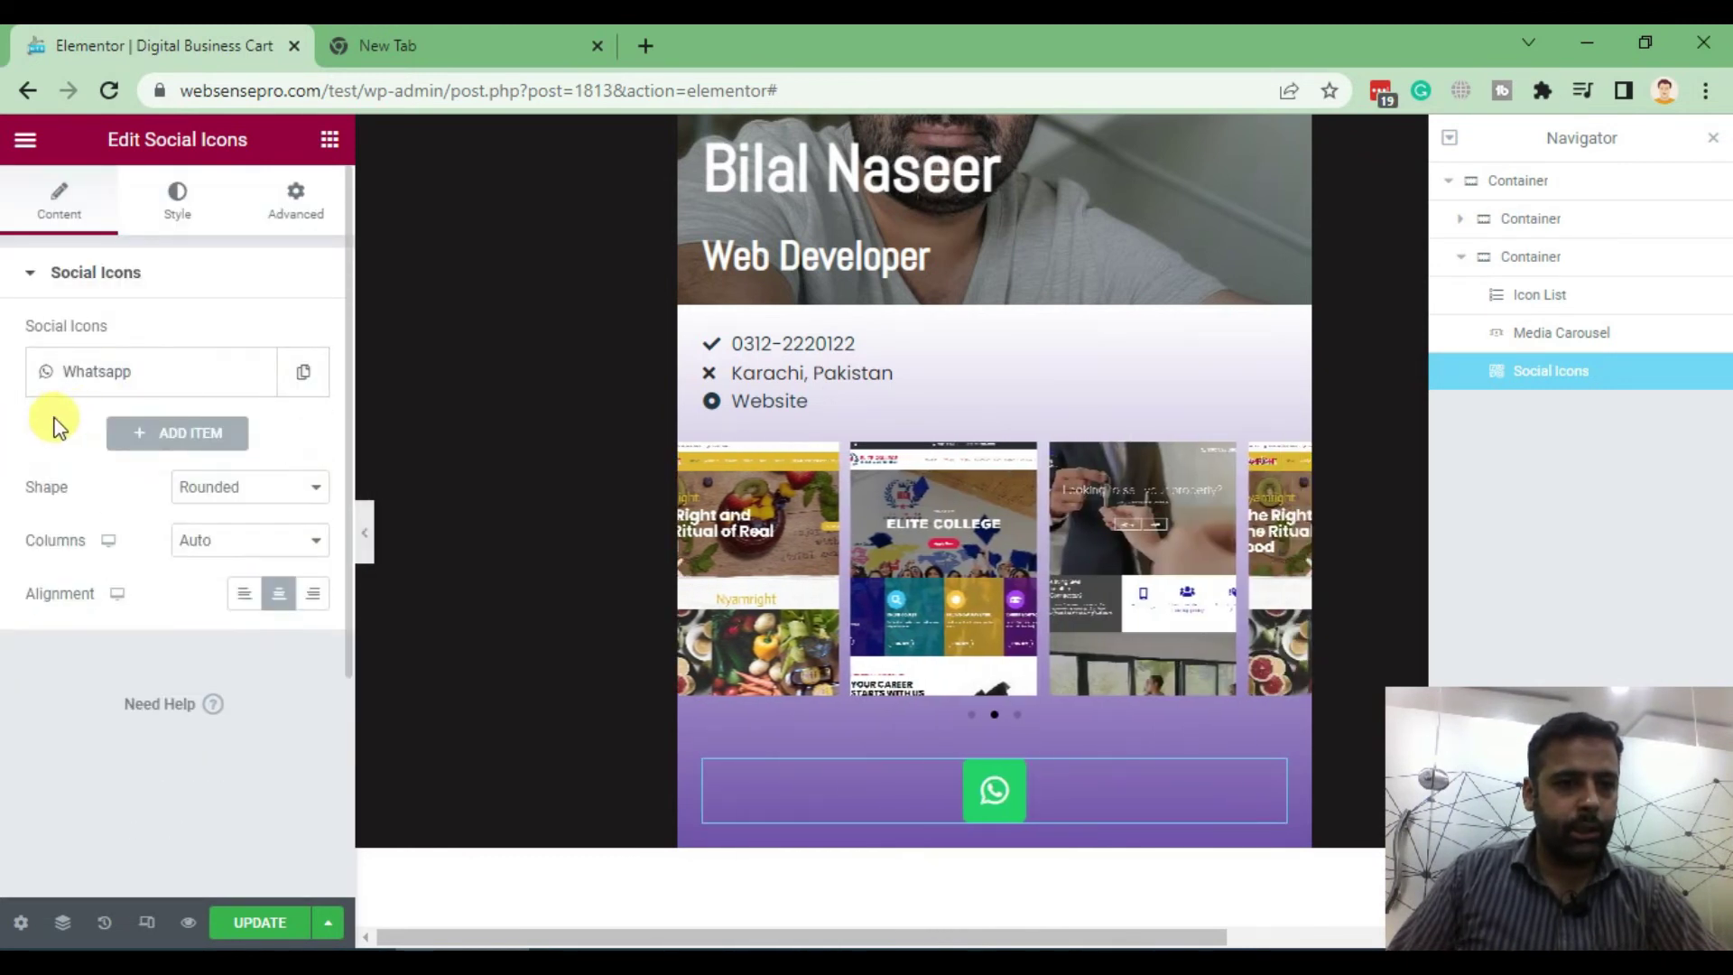
Add a new social item and set its icon to Envelope from the Icon Library
left_click(186, 433)
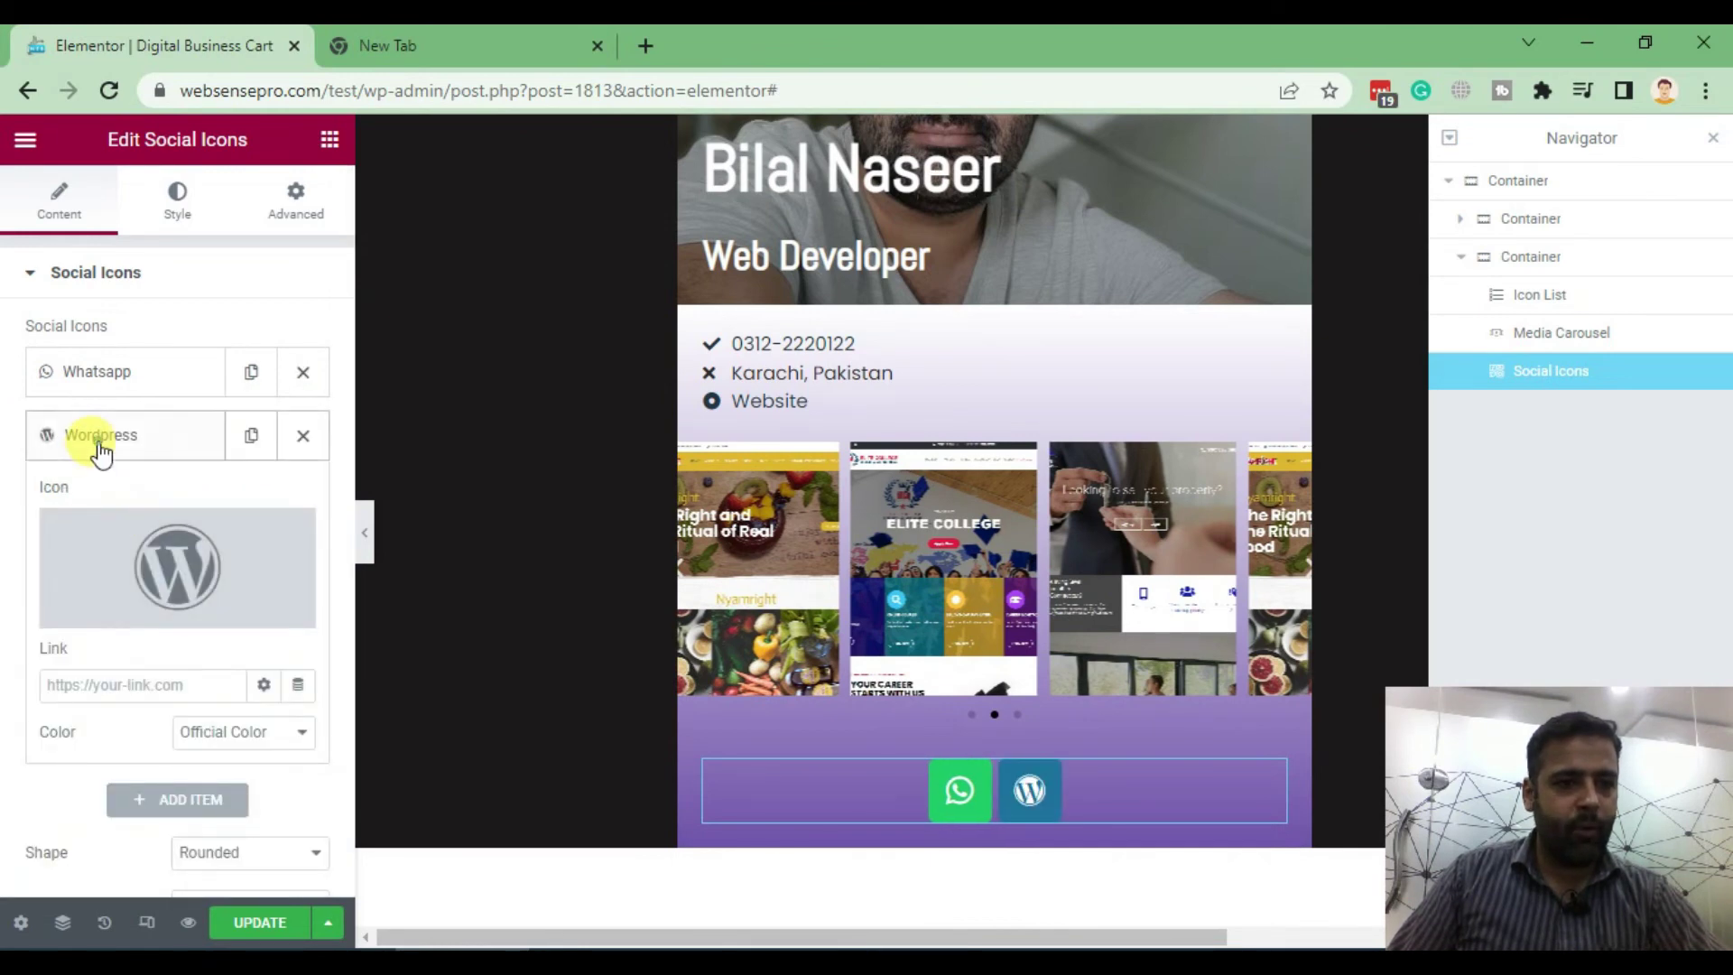
left_click(101, 451)
left_click(206, 442)
left_click(153, 560)
left_click(727, 236)
type("emai")
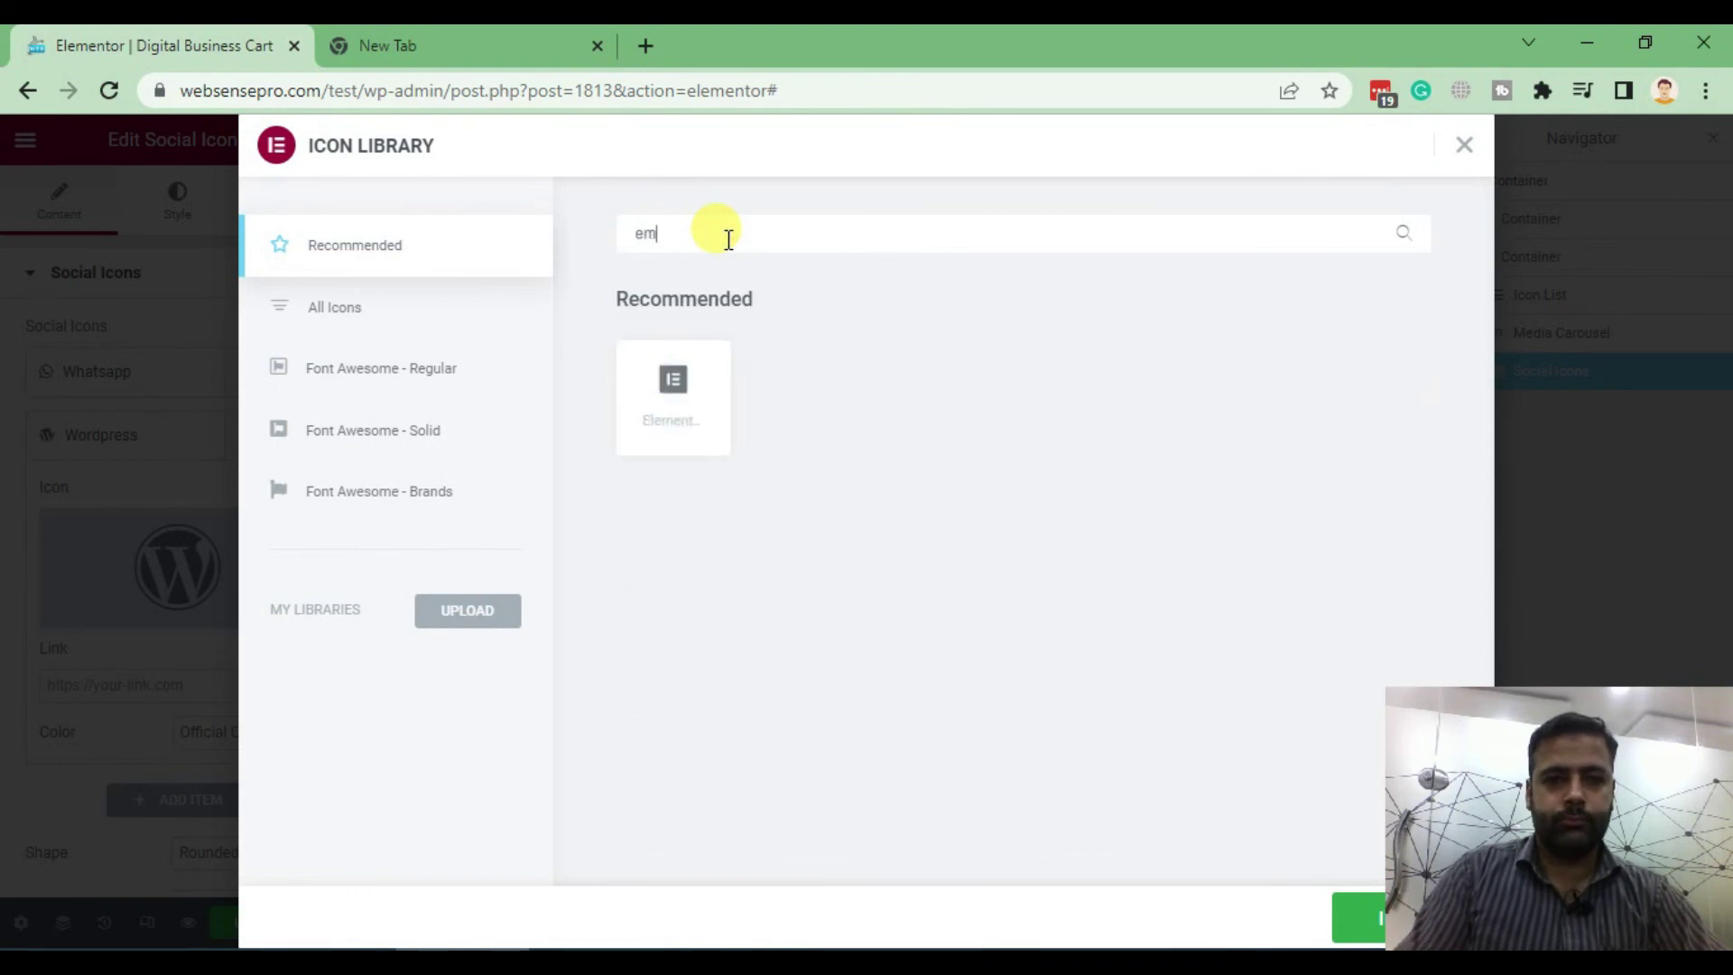
key("BackSpace")
key("BackSpace")
key("BackSpace")
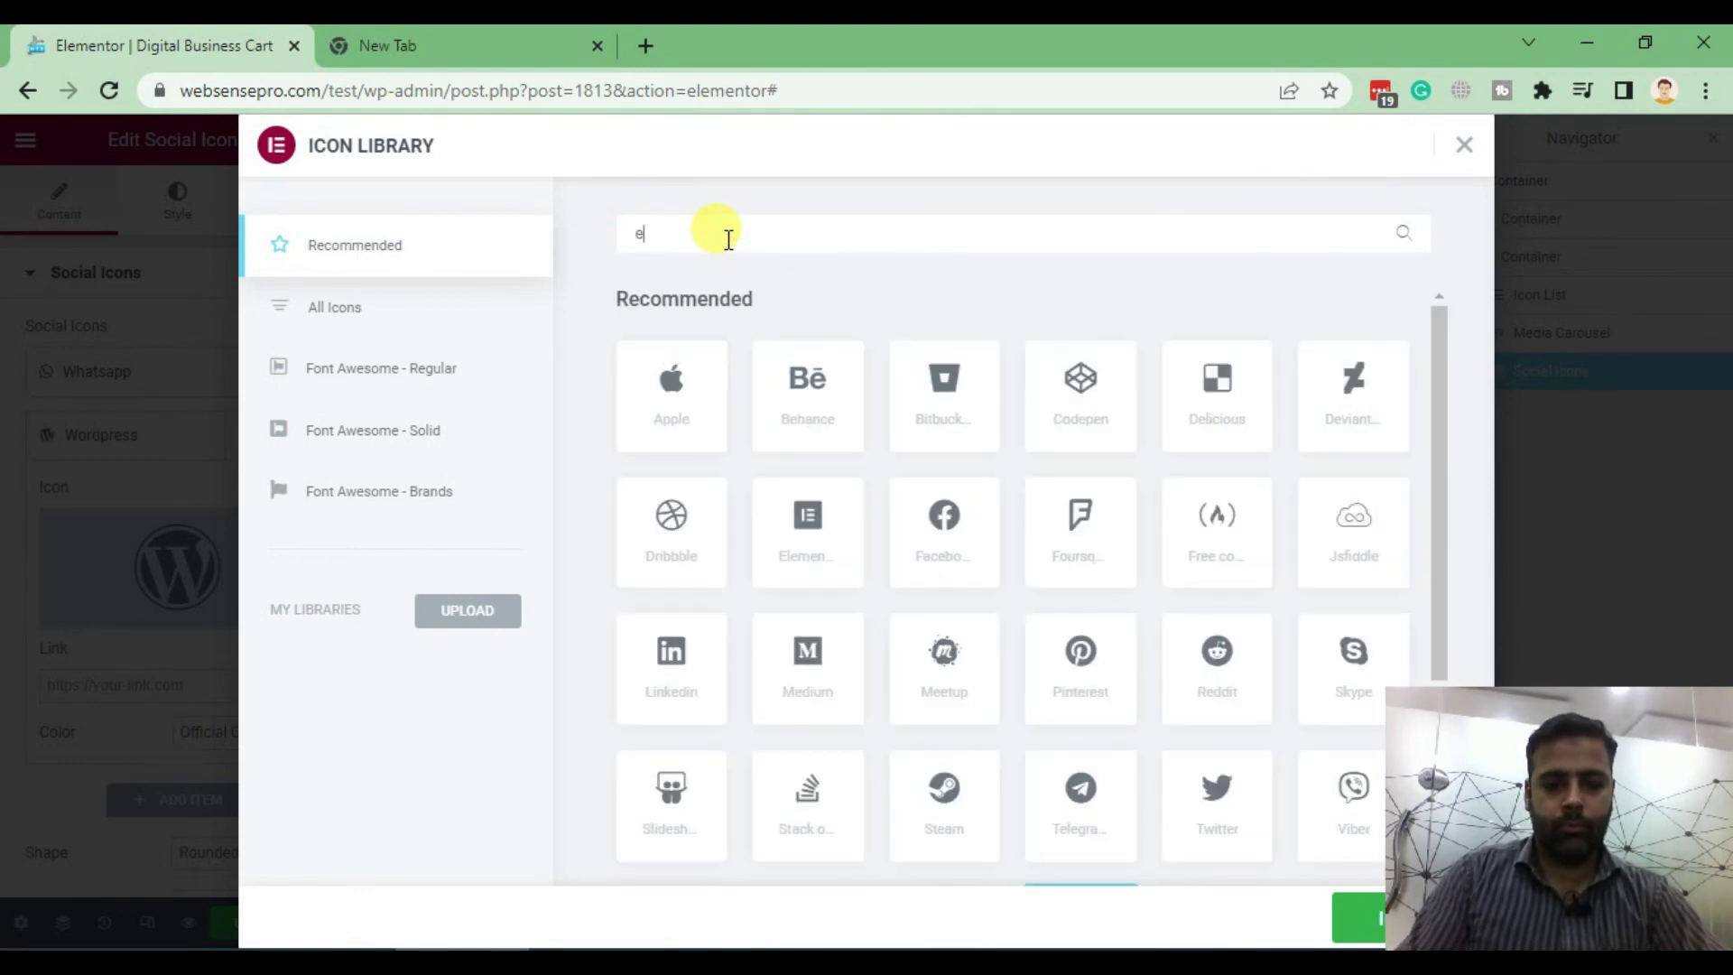
type("nv")
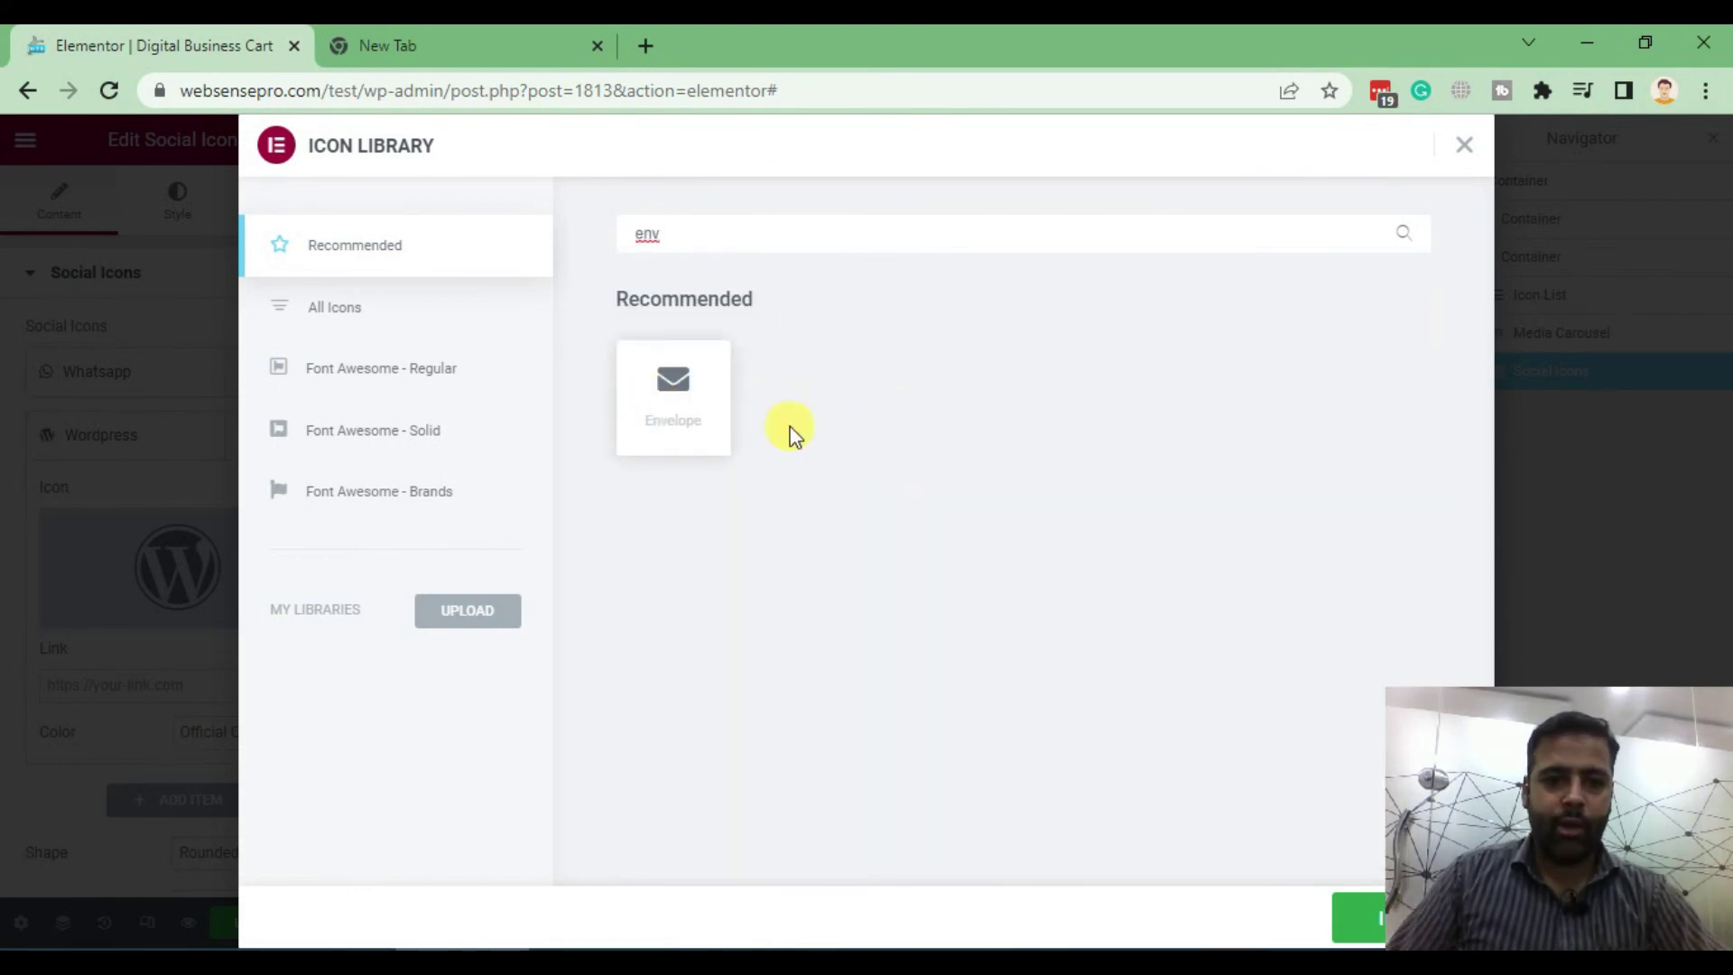
left_click(695, 417)
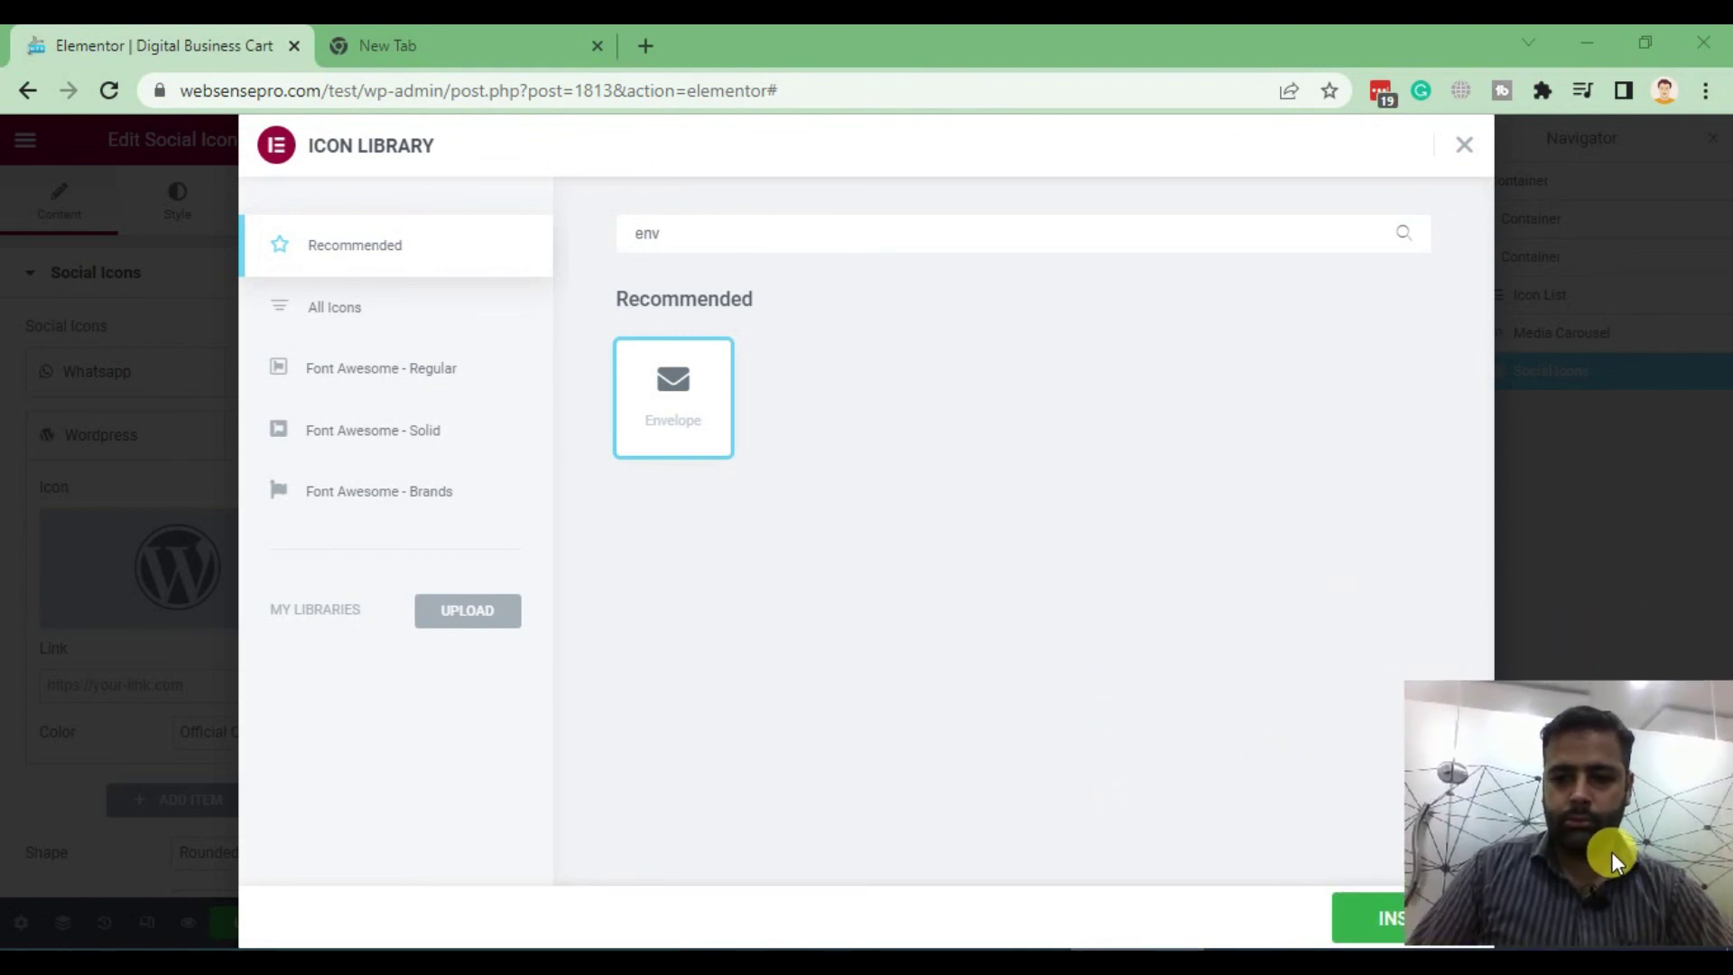
left_click(1363, 925)
Link the envelope icon to an Email-type Contact URL with the business email address
scroll(73, 560, "down", 3)
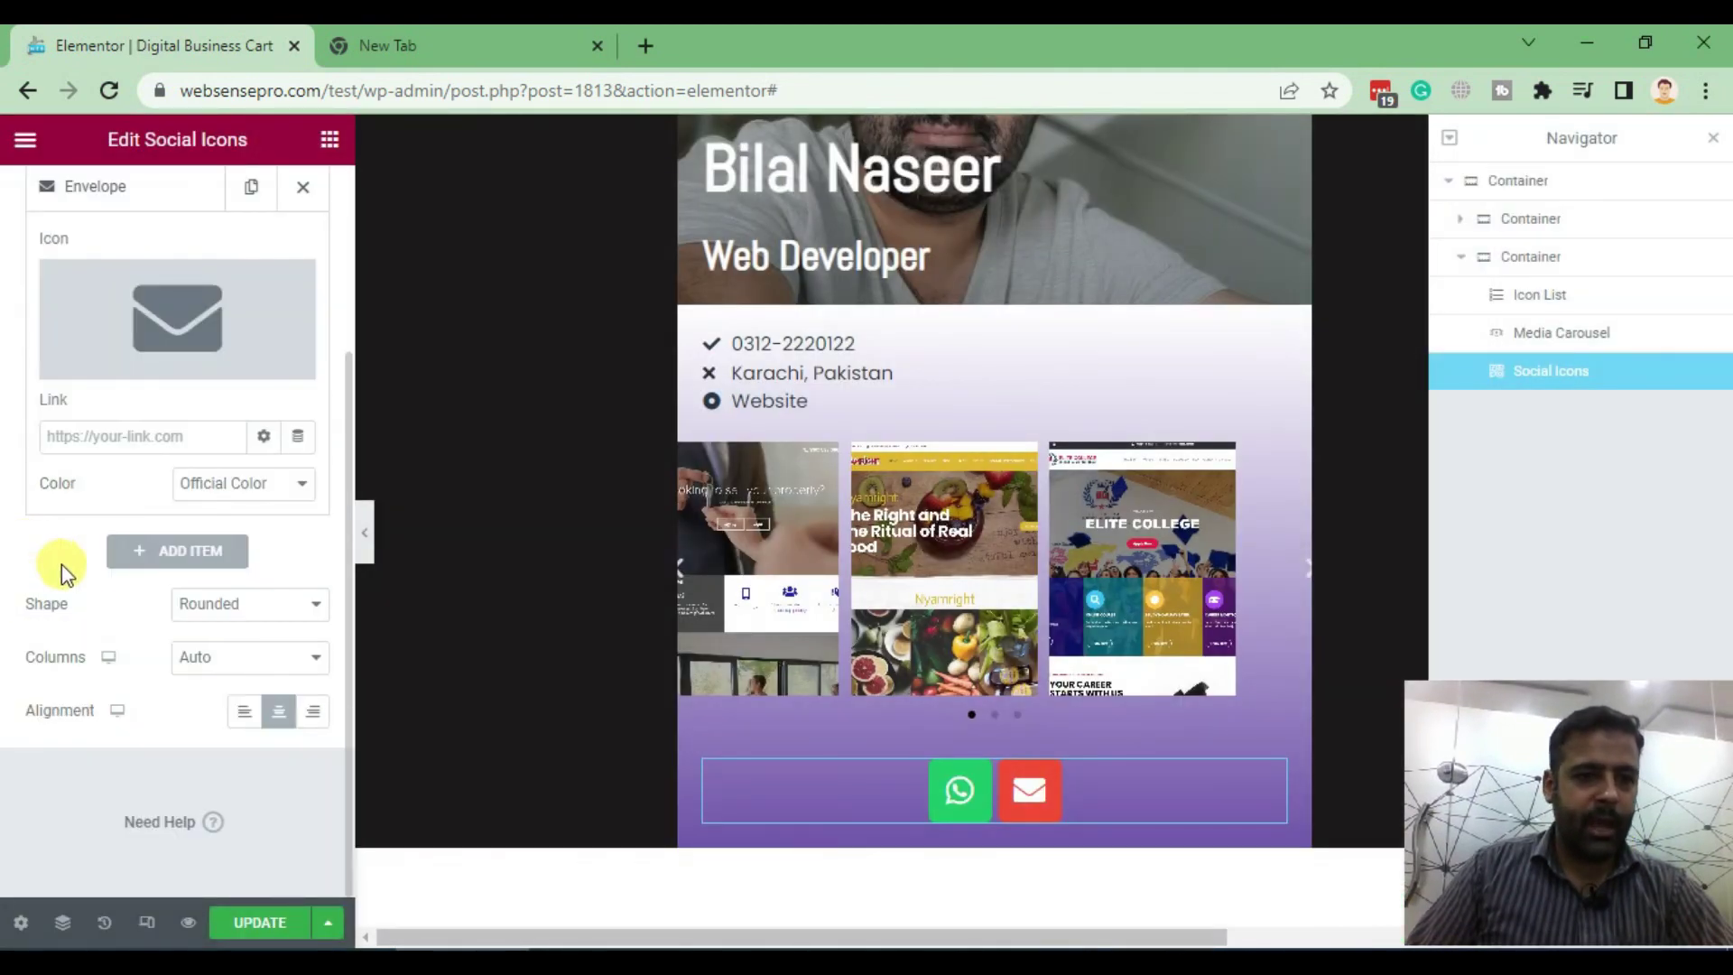
left_click(297, 436)
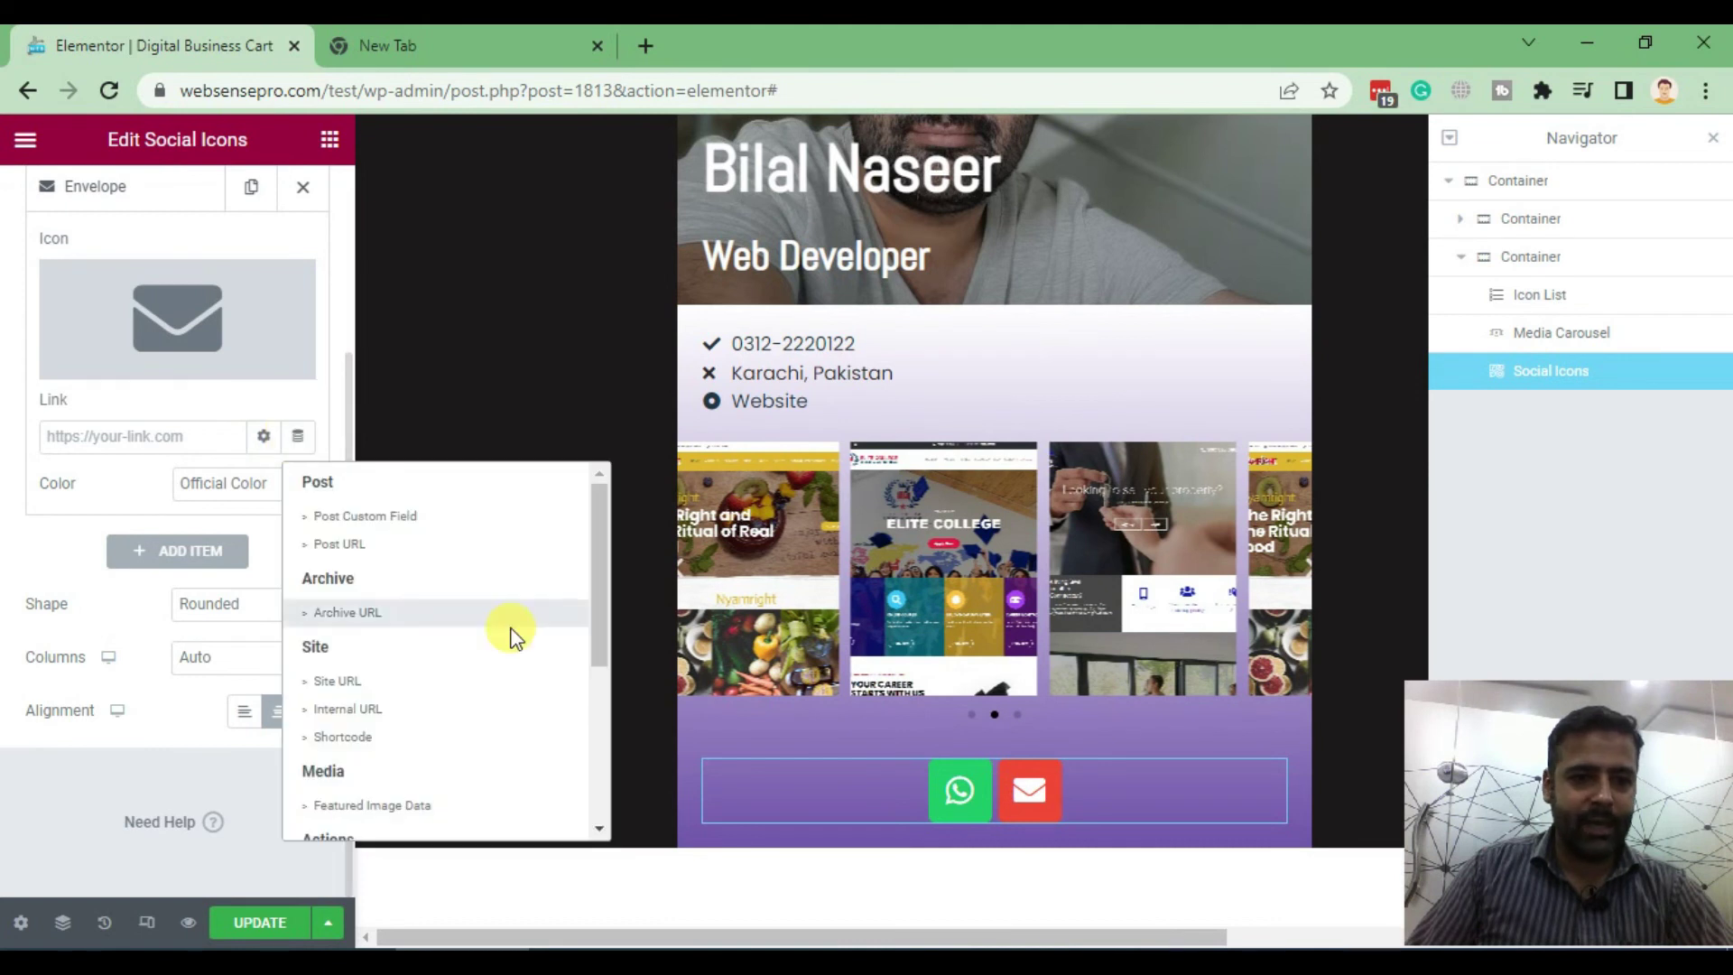
scroll(509, 587, "down", 3)
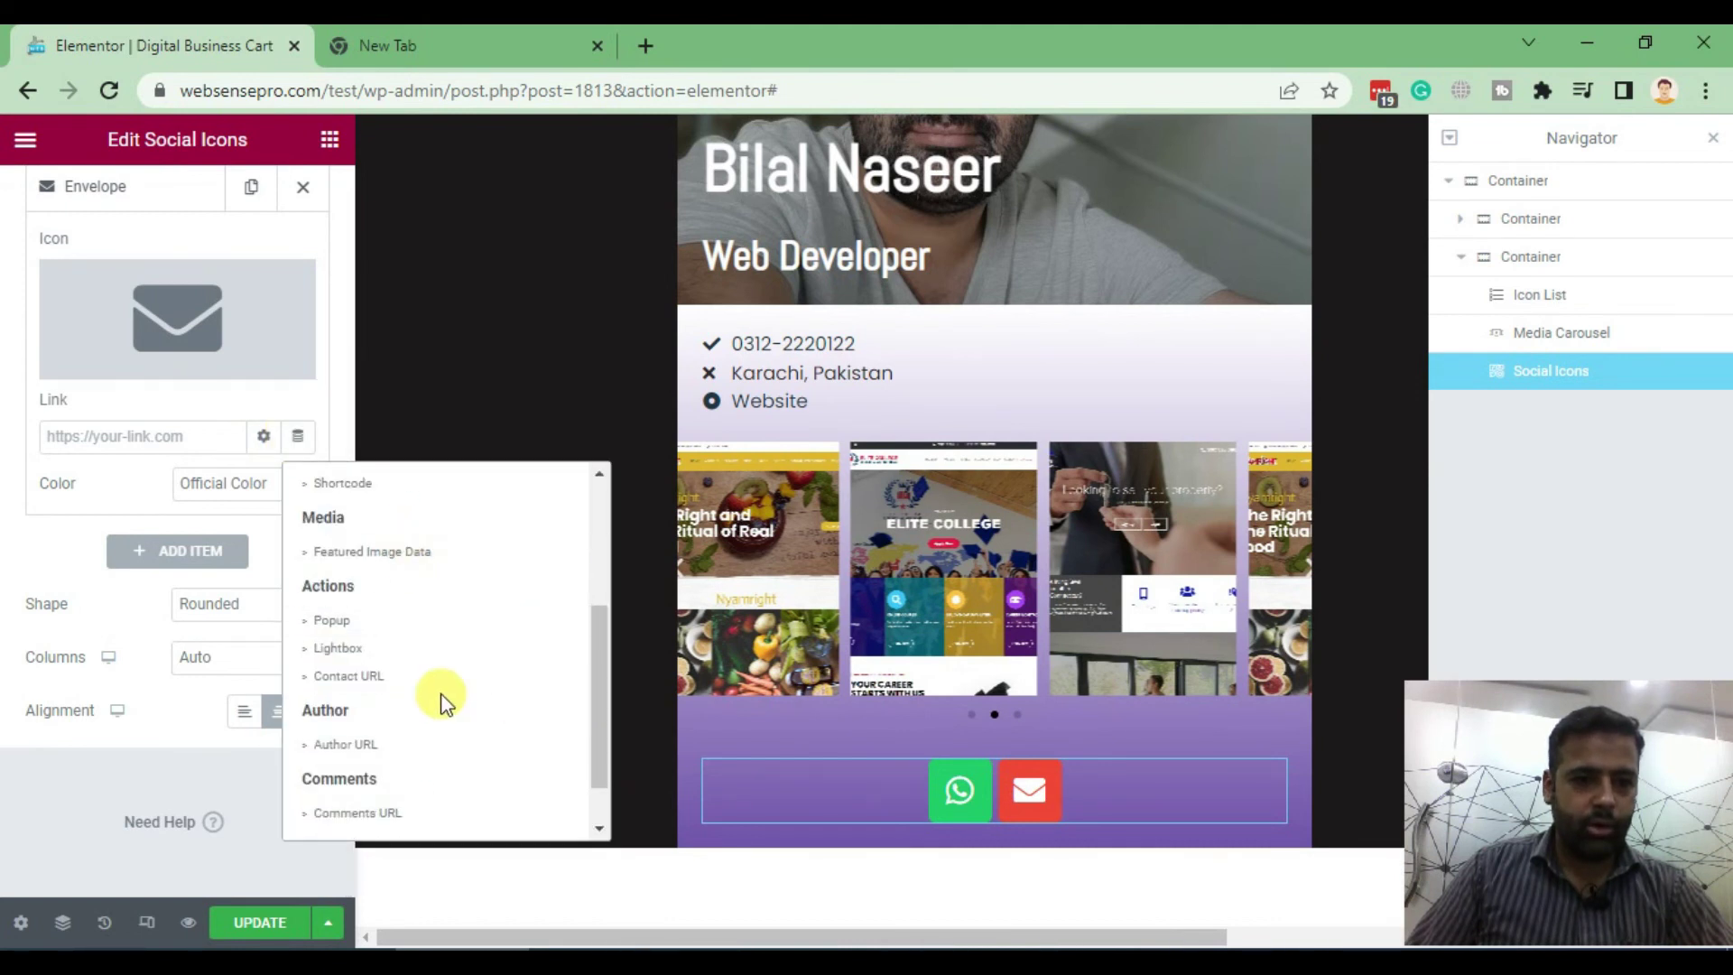
left_click(383, 679)
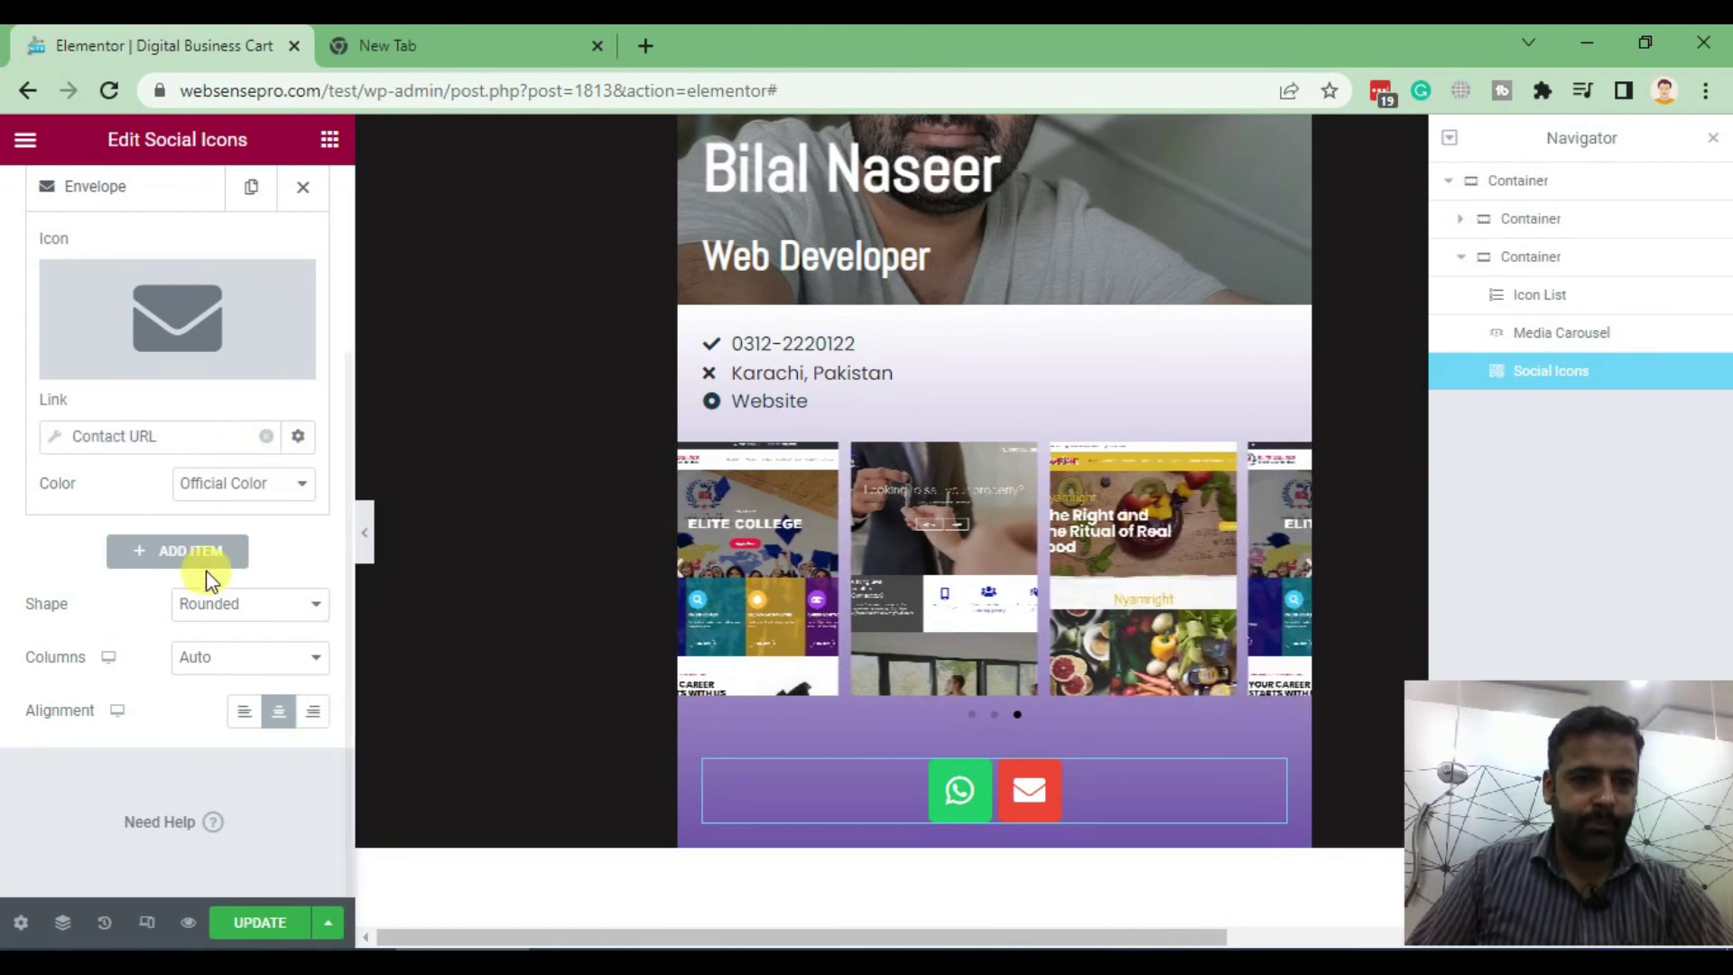
left_click(115, 438)
left_click(257, 549)
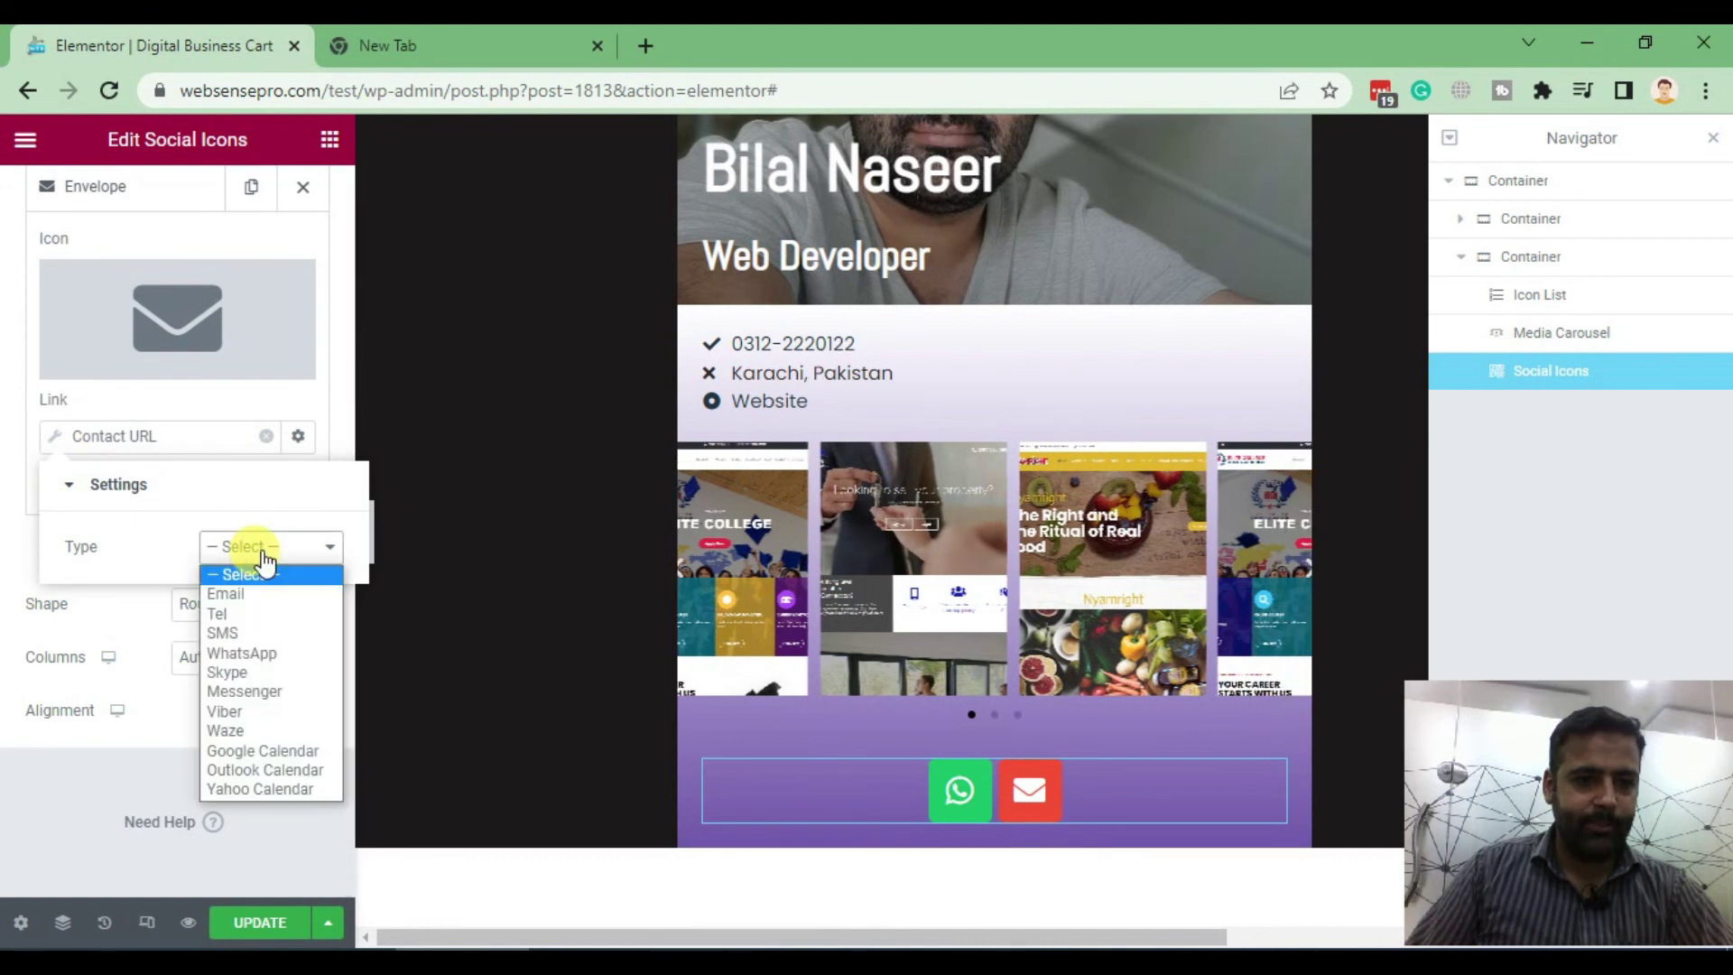
left_click(270, 593)
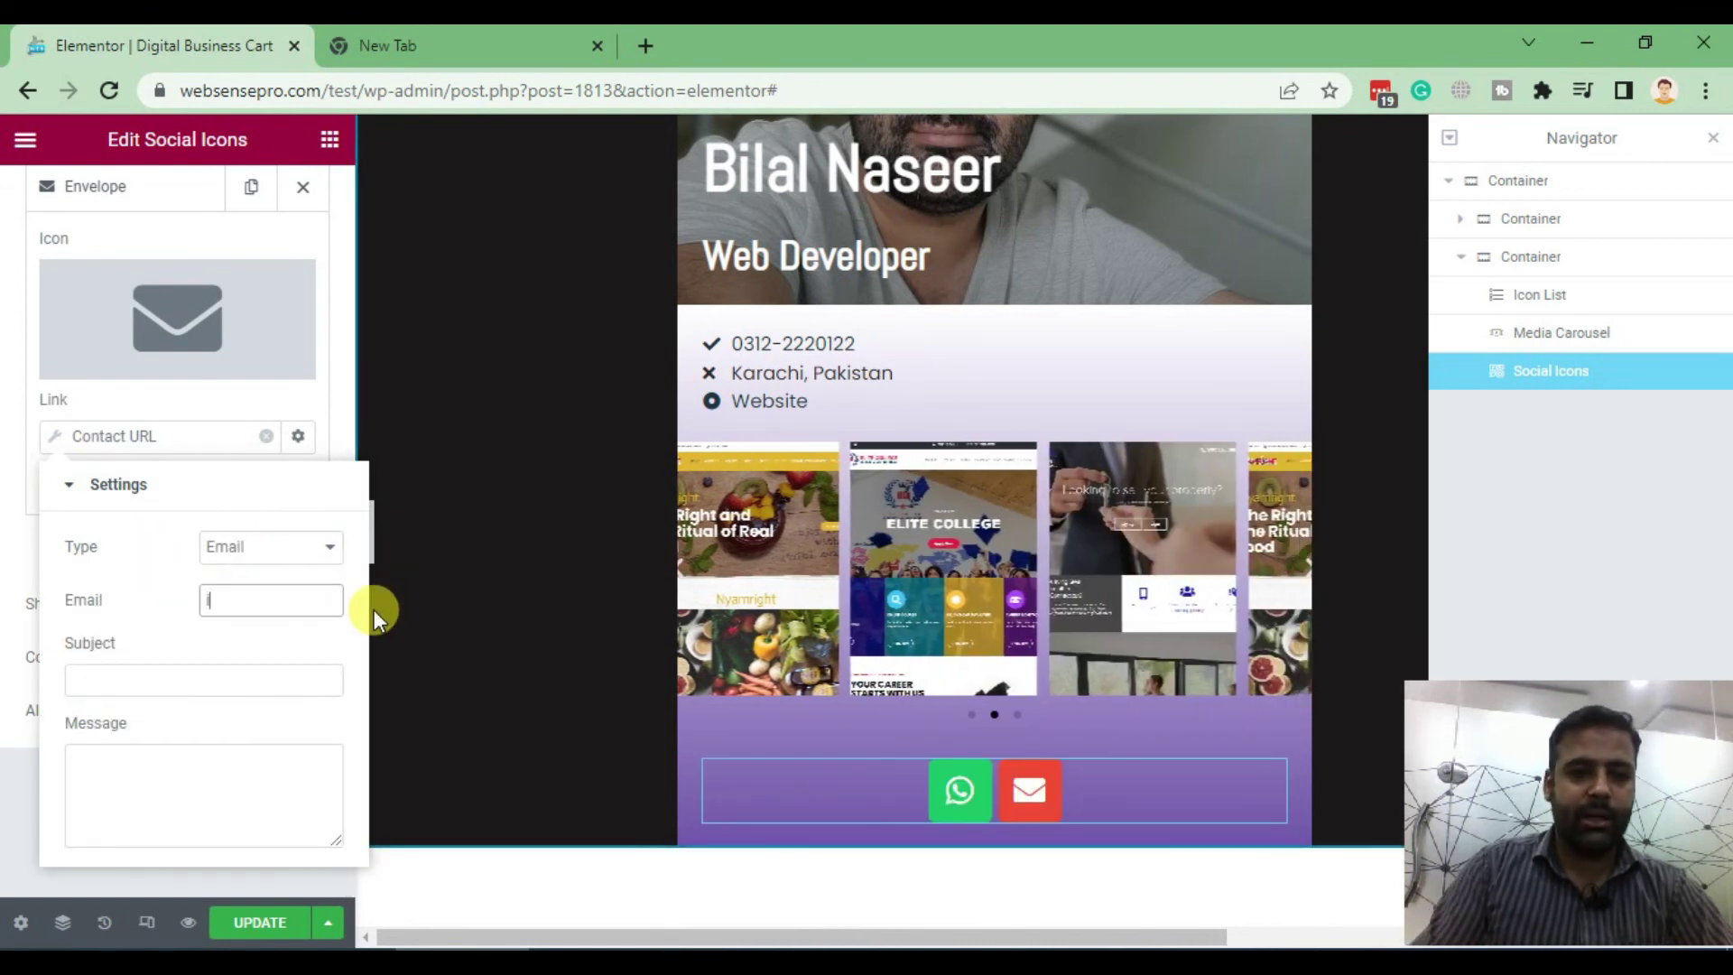
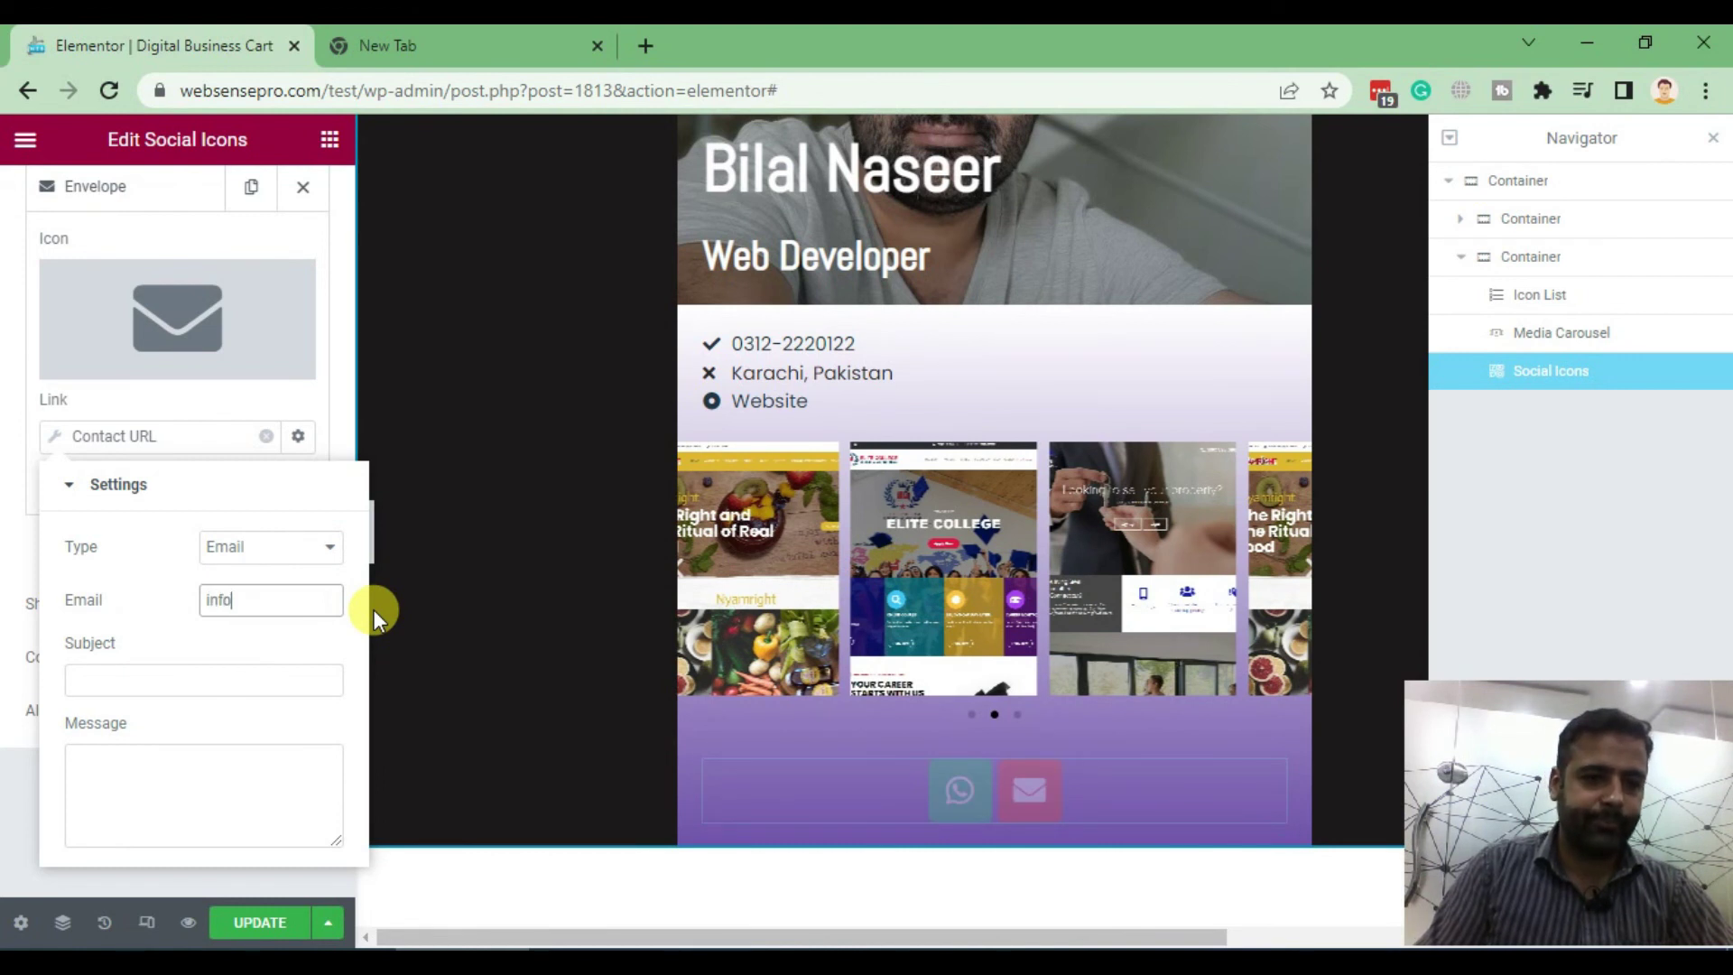
key("Tab")
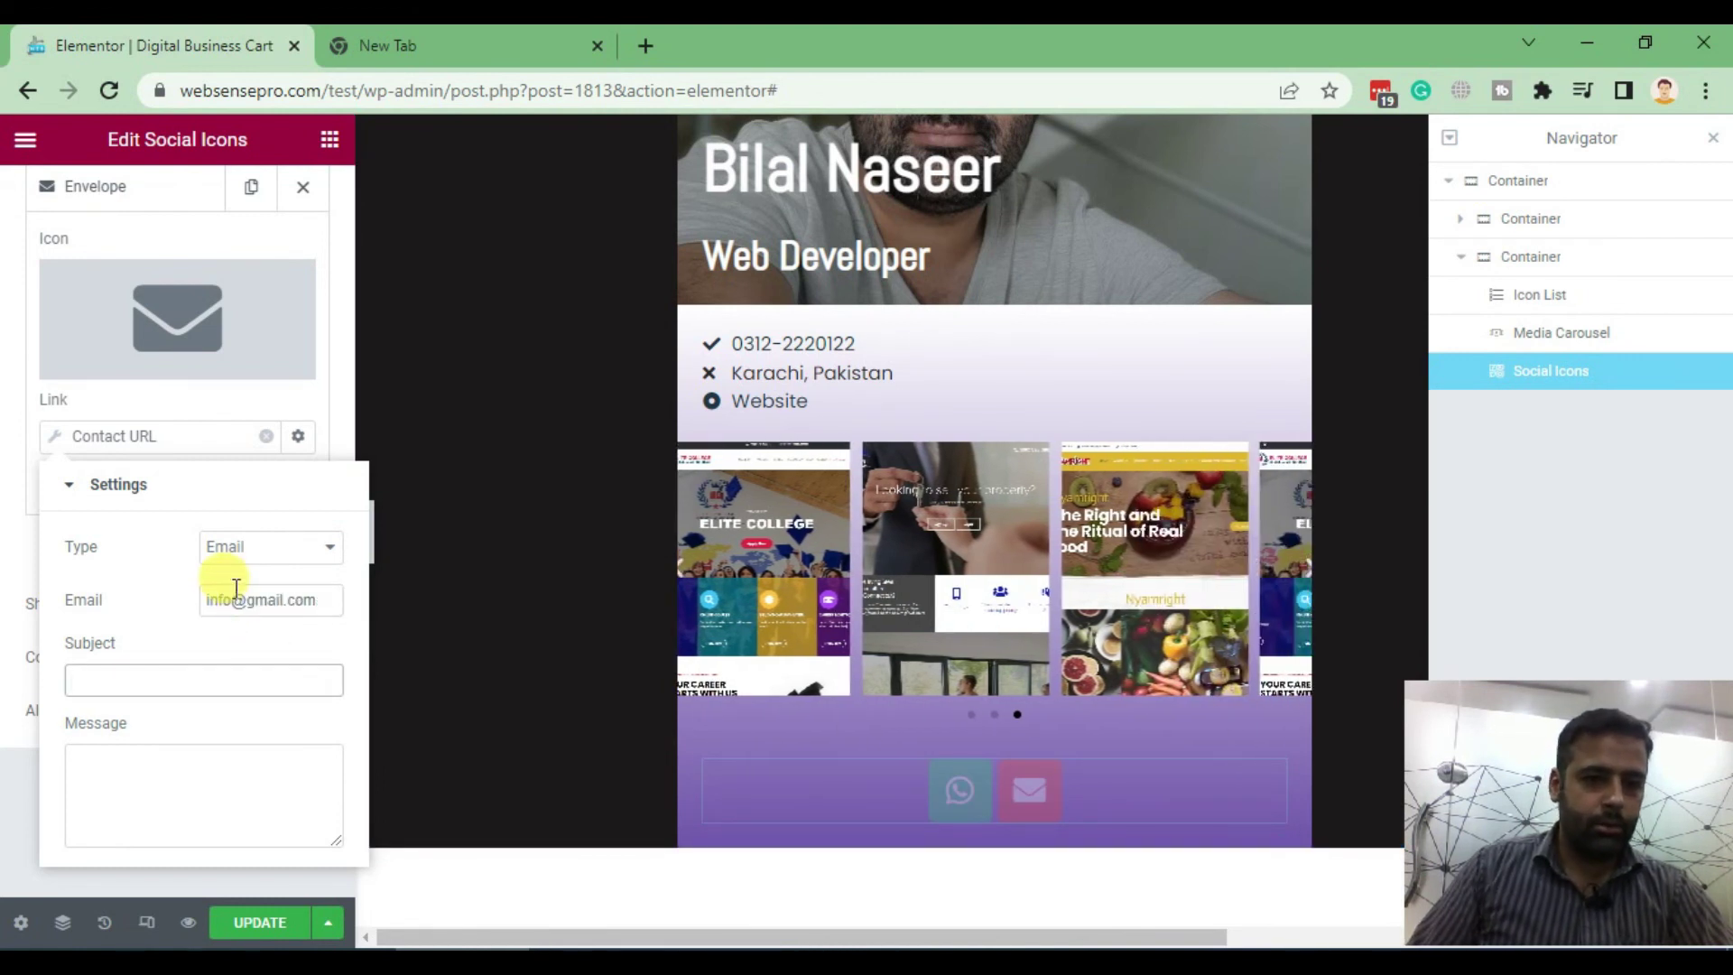
triple_click(235, 588)
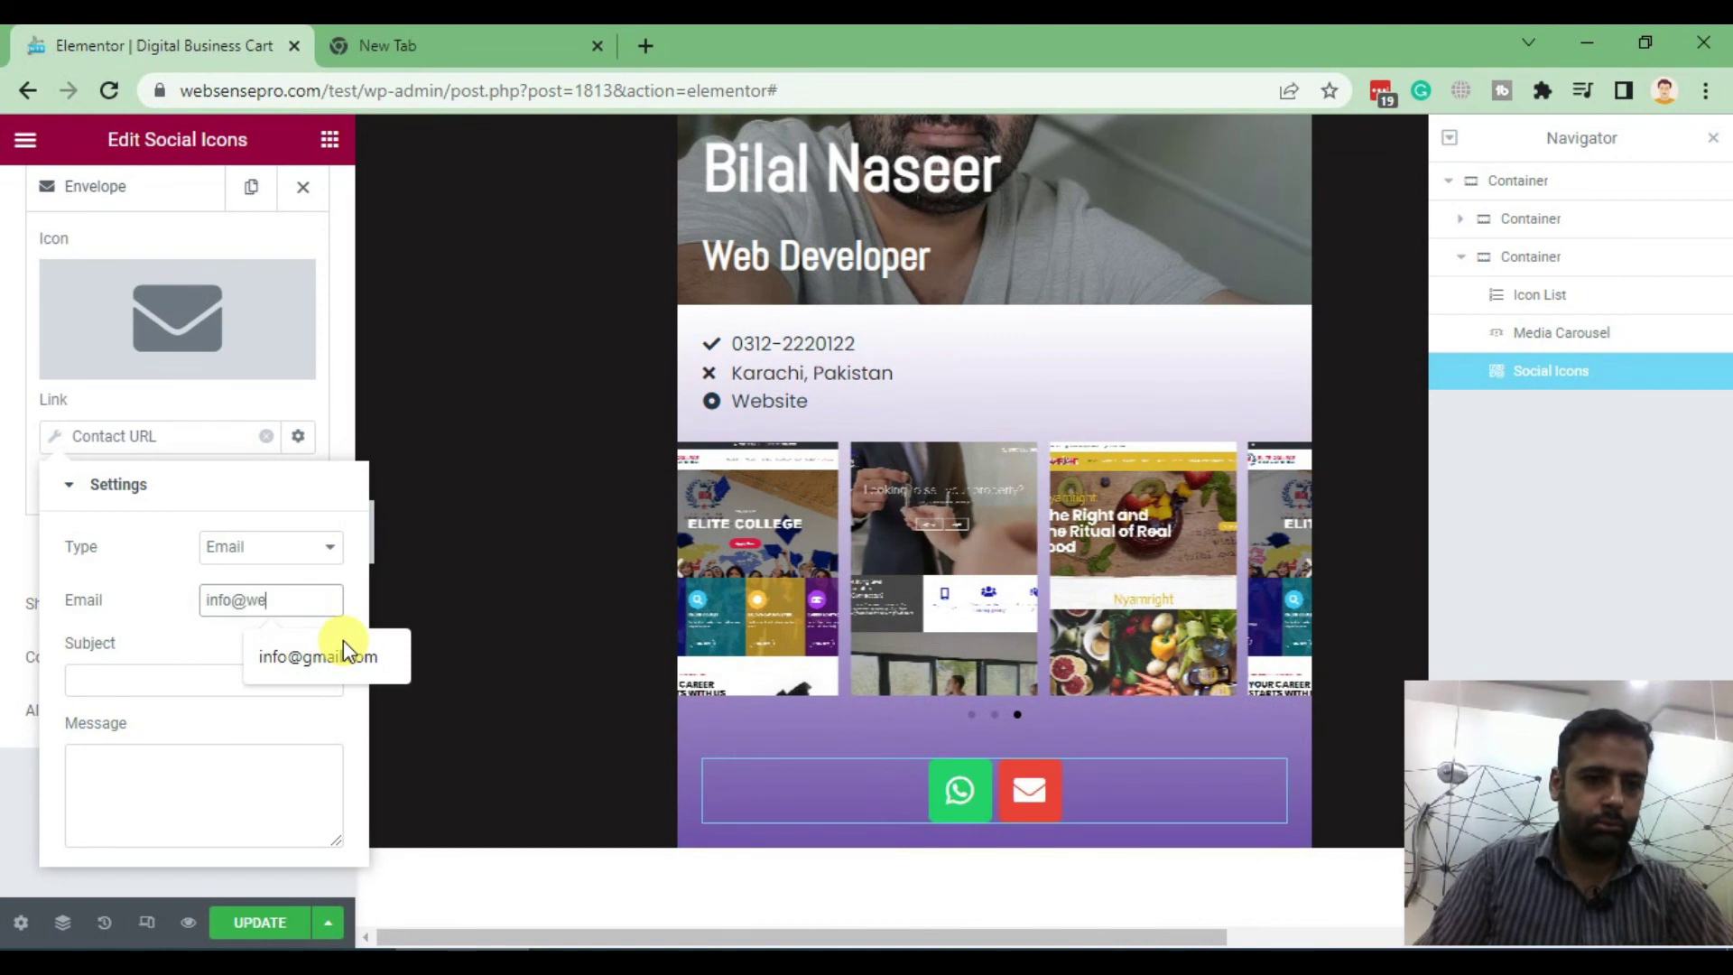
key("Tab")
Set the email subject to 'Digital Cart' and message to 'Digital card message'
type("Te")
key("BackSpace")
key("BackSpace")
type("Digital ")
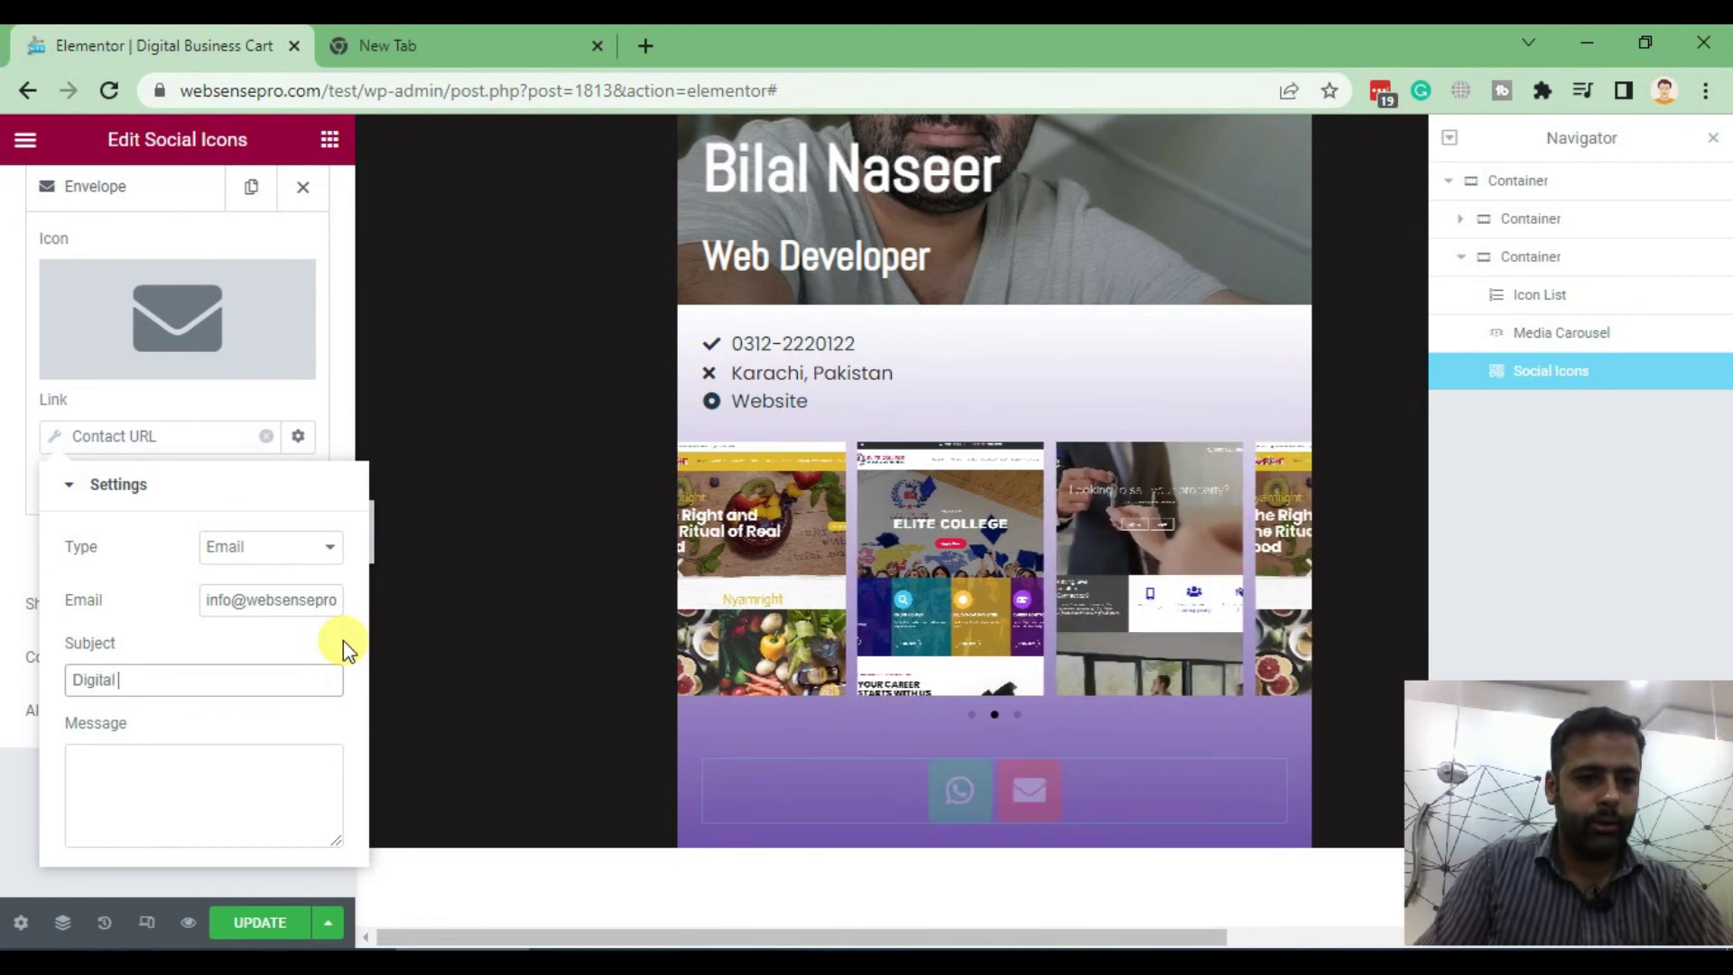
type("Cart")
key("Tab")
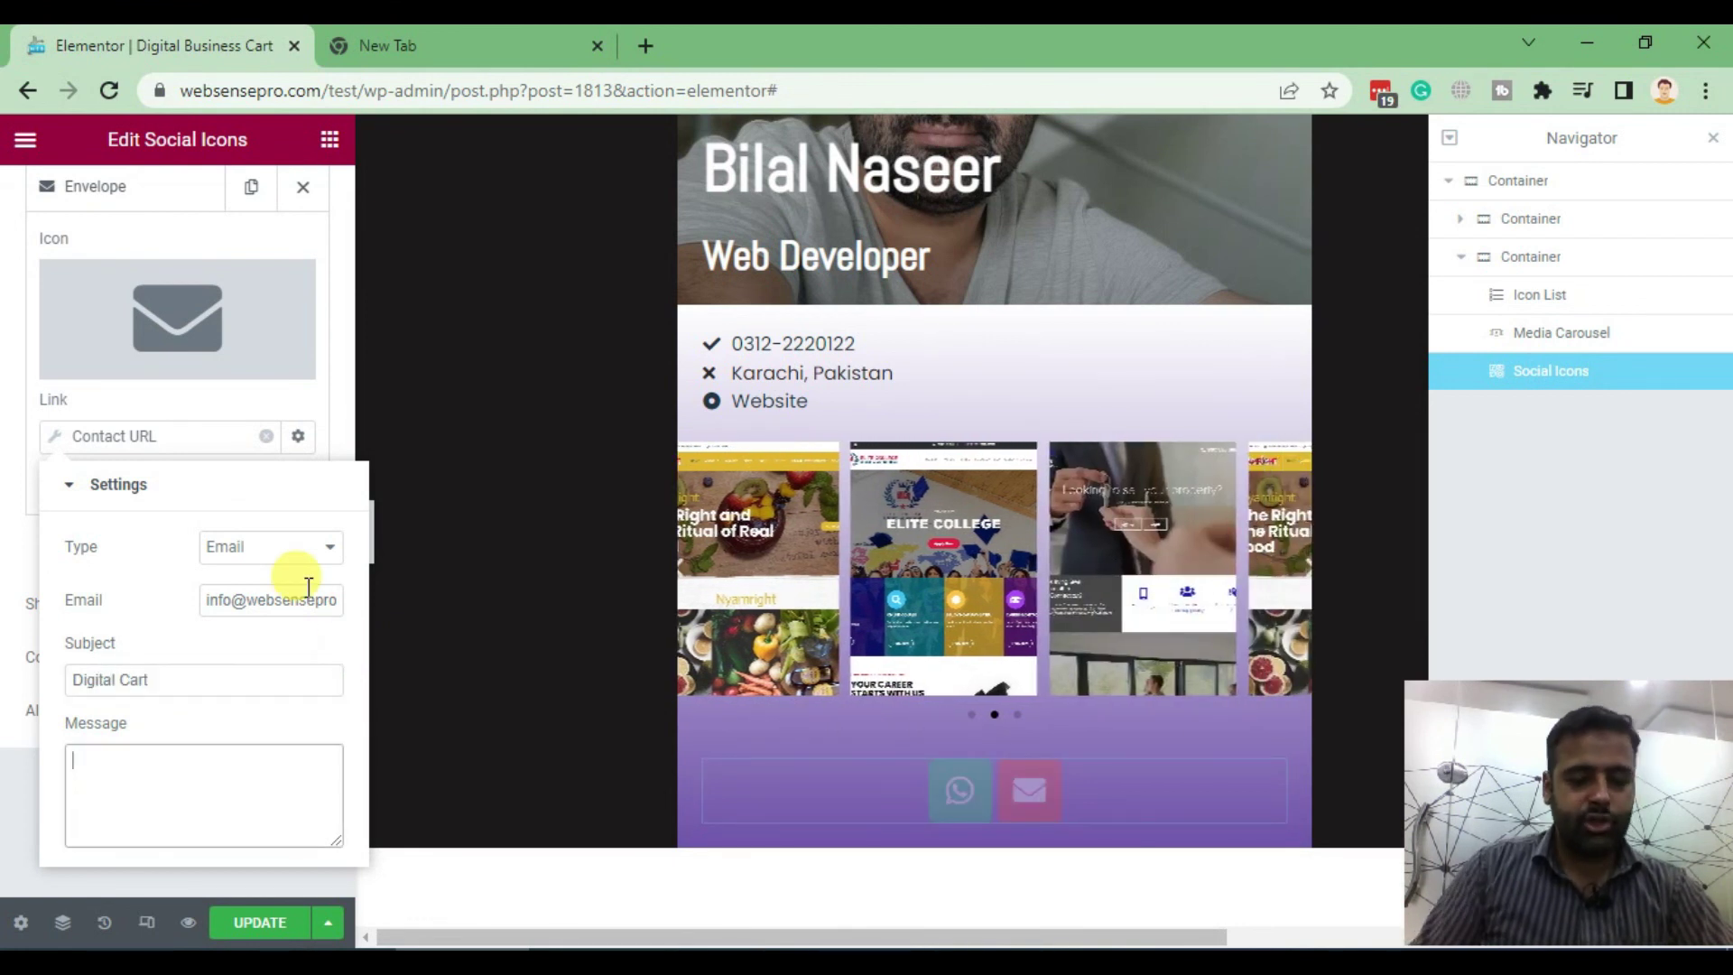
type("Digital card message")
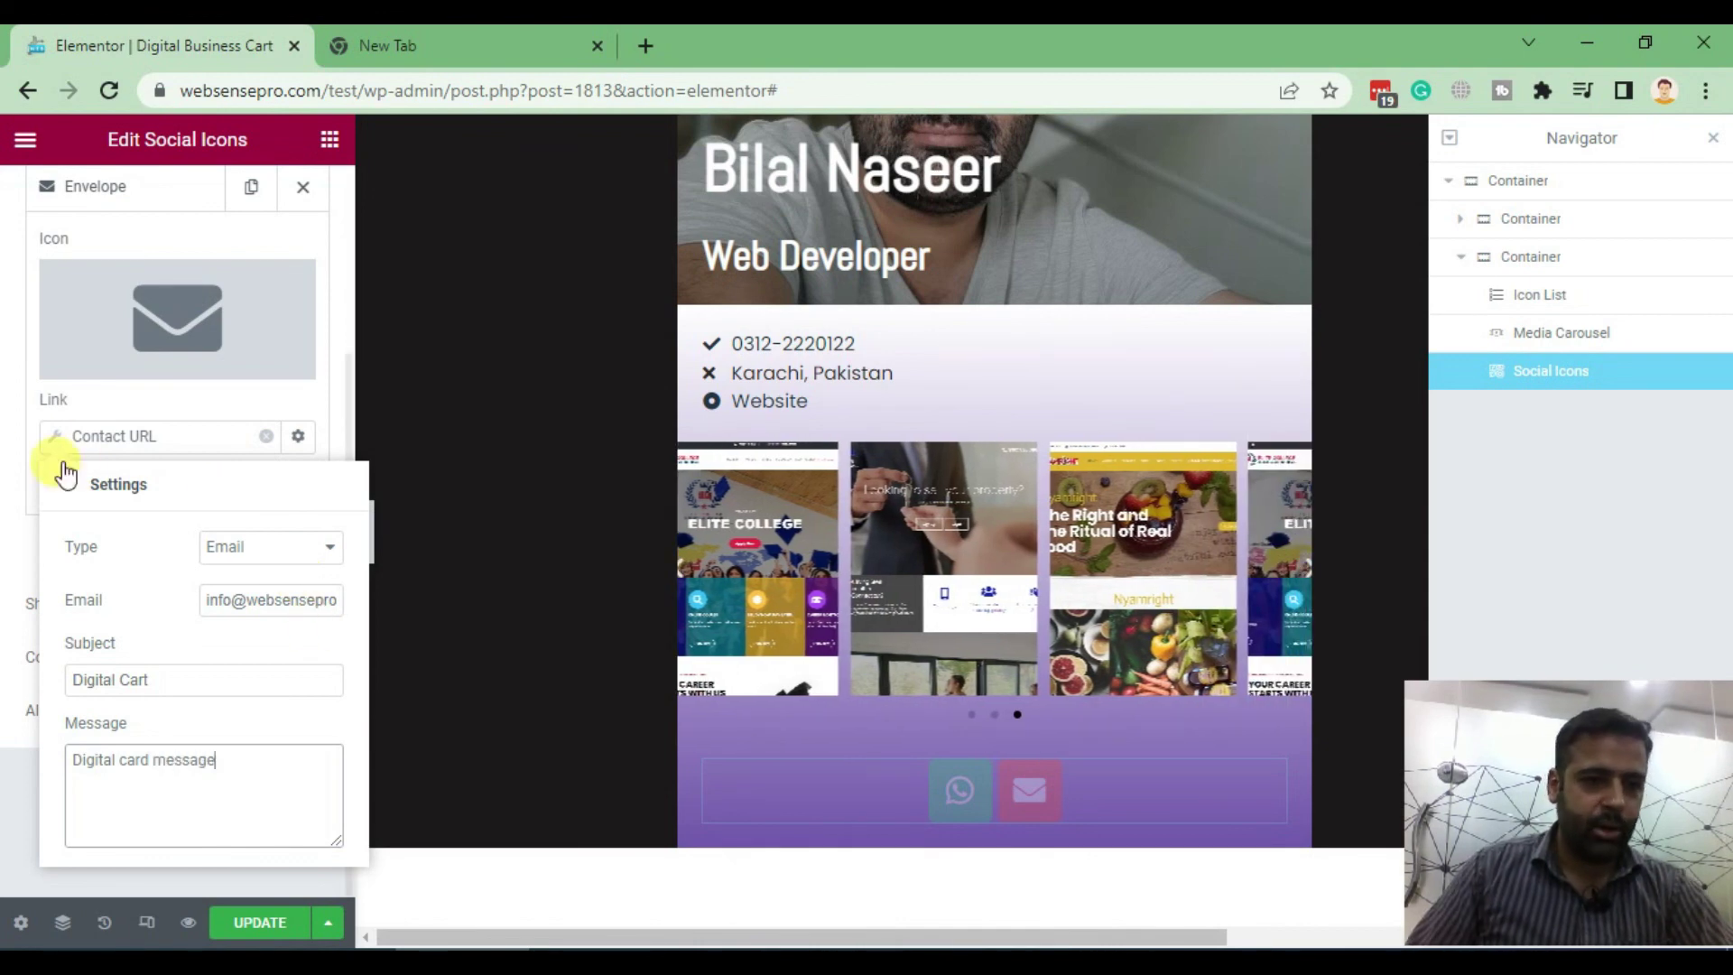
left_click(13, 492)
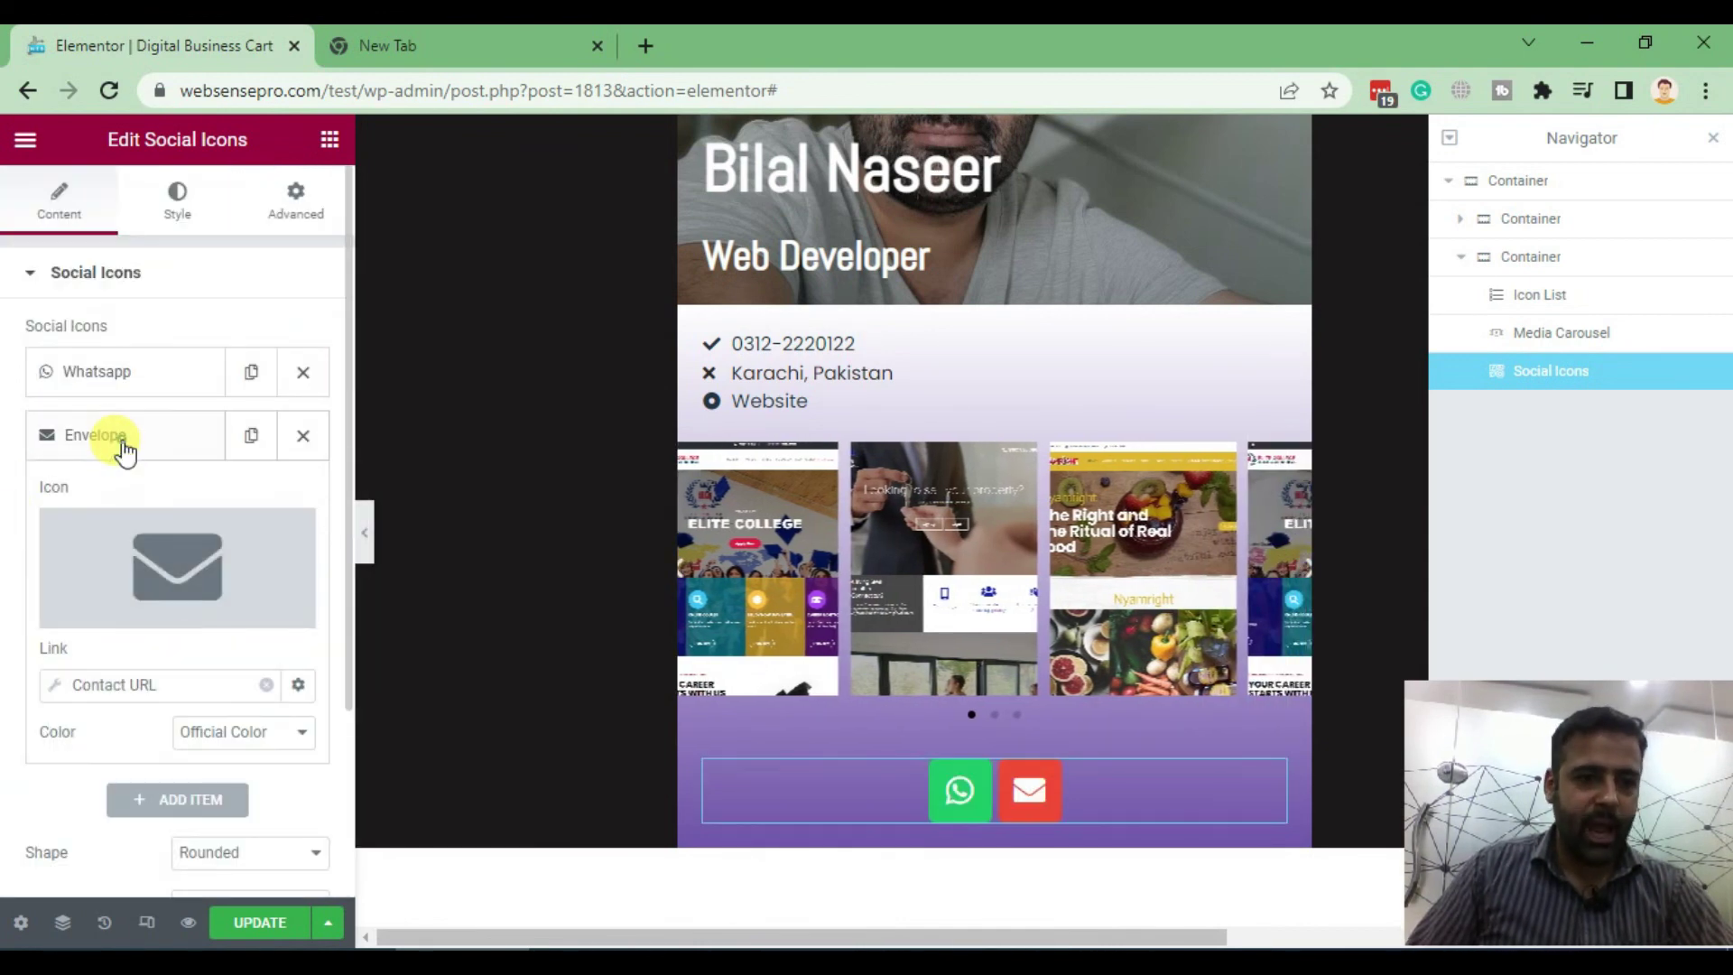
Add a third social item using the Phone icon found by searching 'phon'
scroll(365, 441, "down", 1)
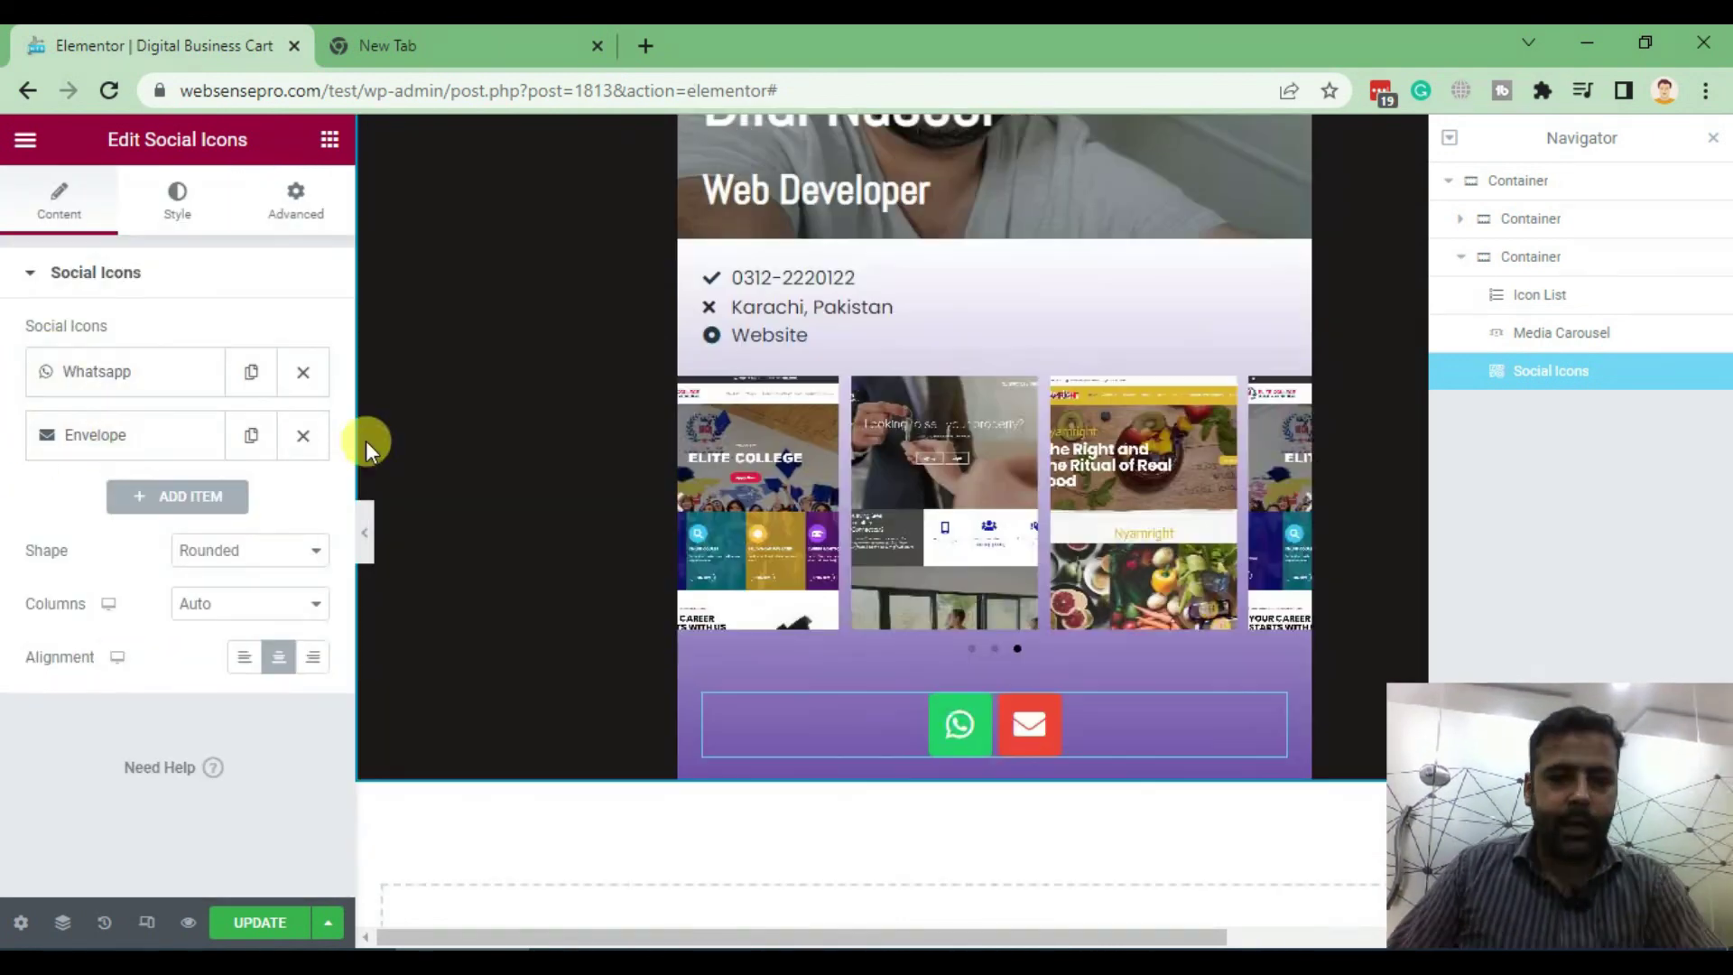
left_click(177, 495)
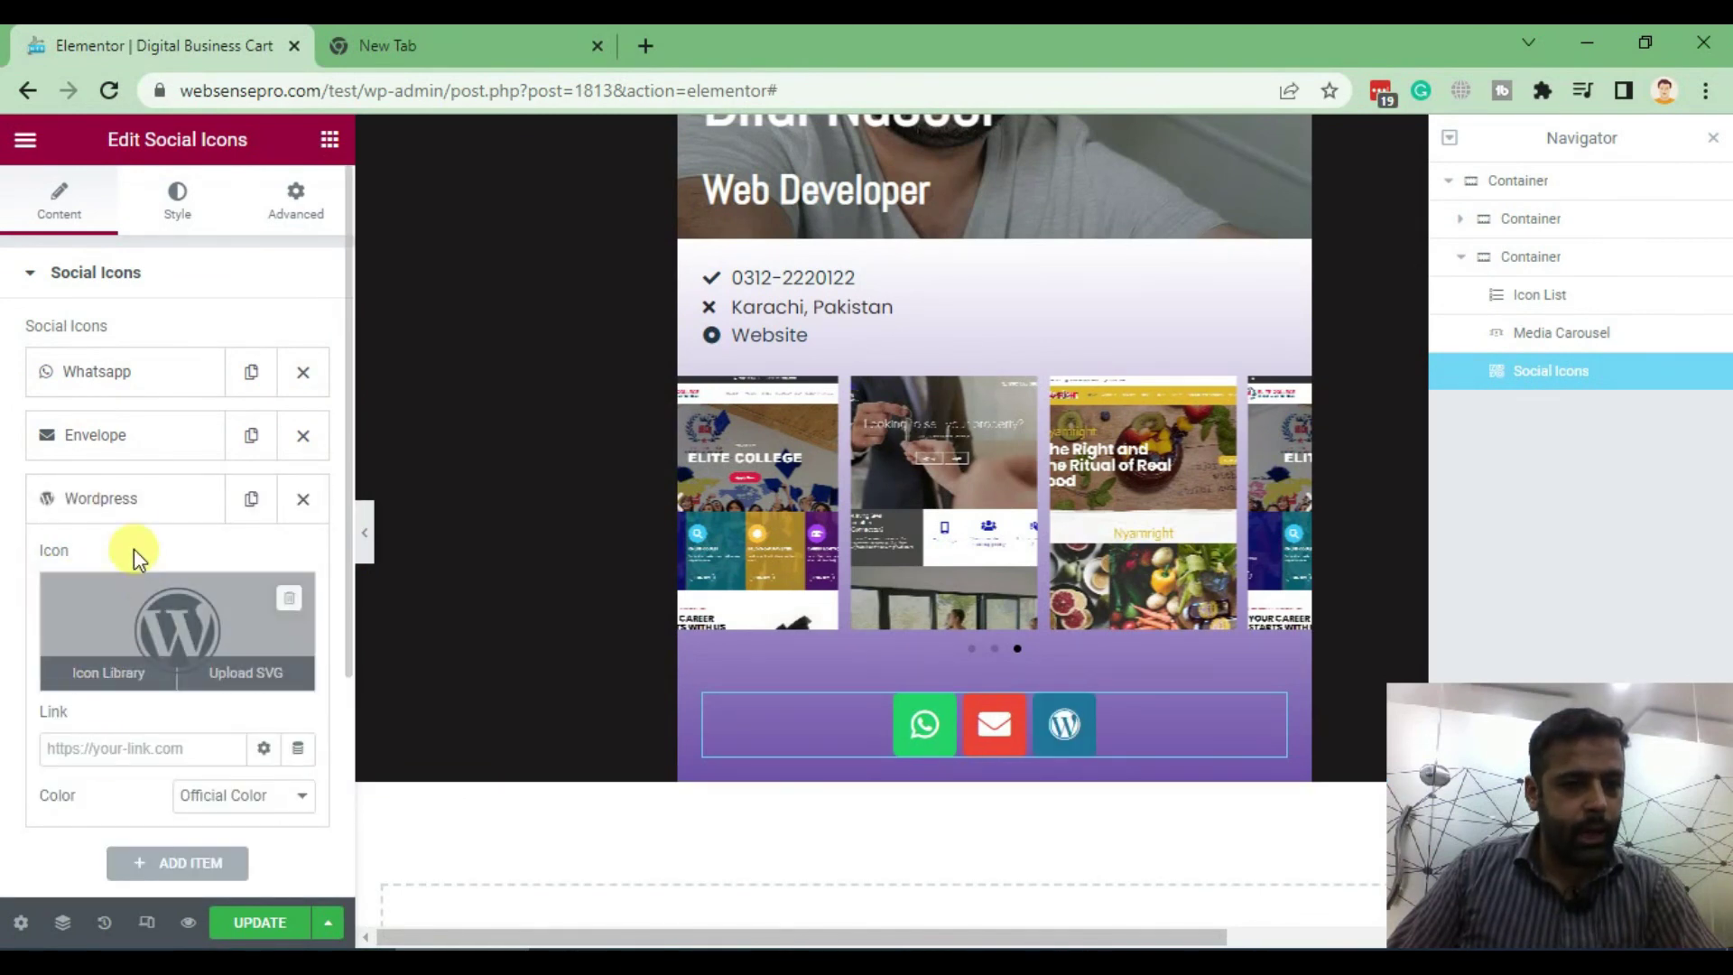
left_click(143, 627)
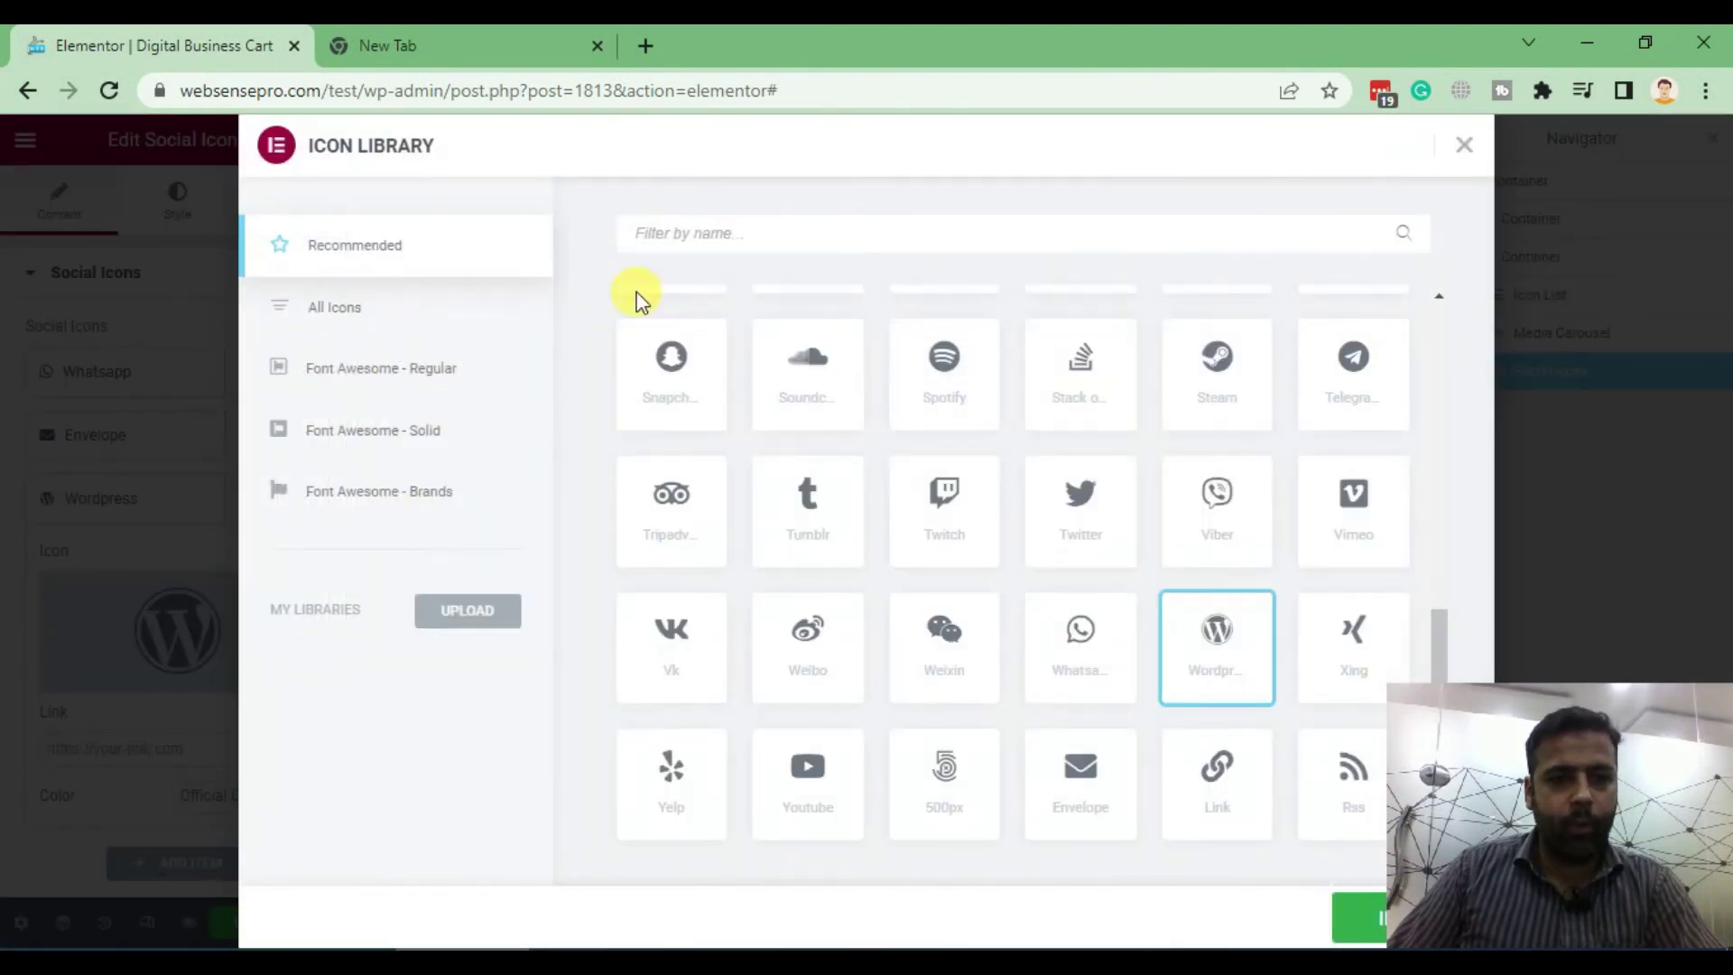
left_click(341, 305)
left_click(739, 233)
type("phon")
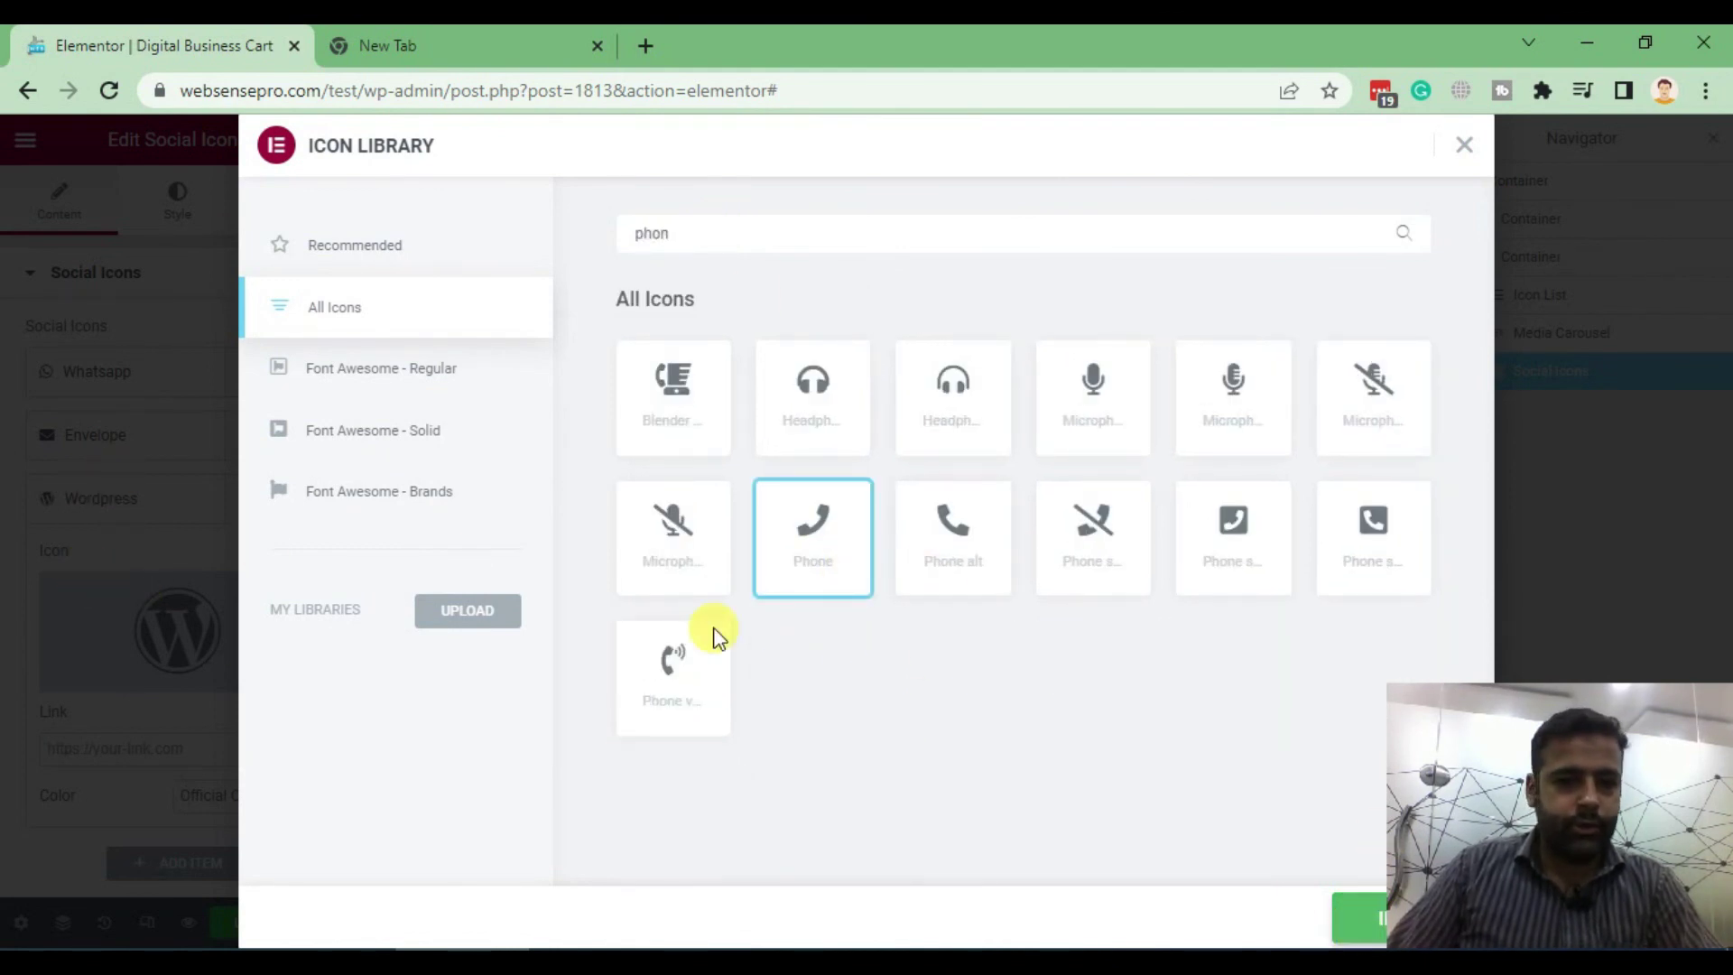
left_click(1358, 919)
scroll(177, 619, "down", 3)
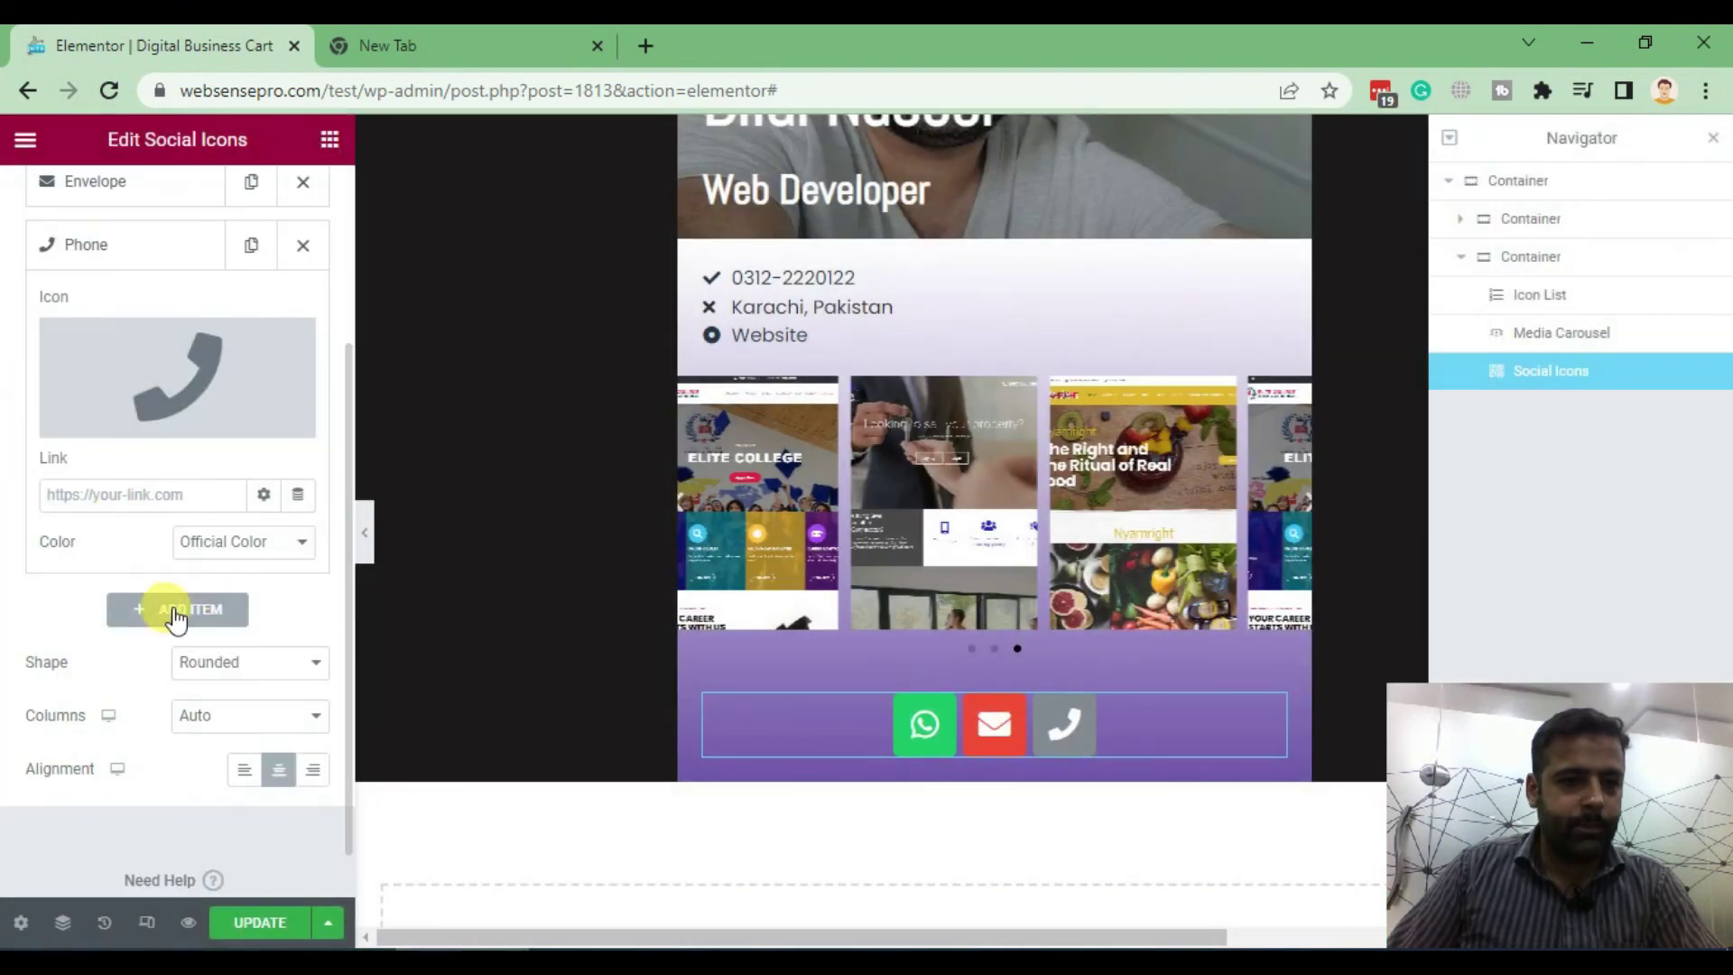
Link the Phone icon to a Tel-type Contact URL with the business phone number
left_click(298, 495)
scroll(503, 641, "down", 3)
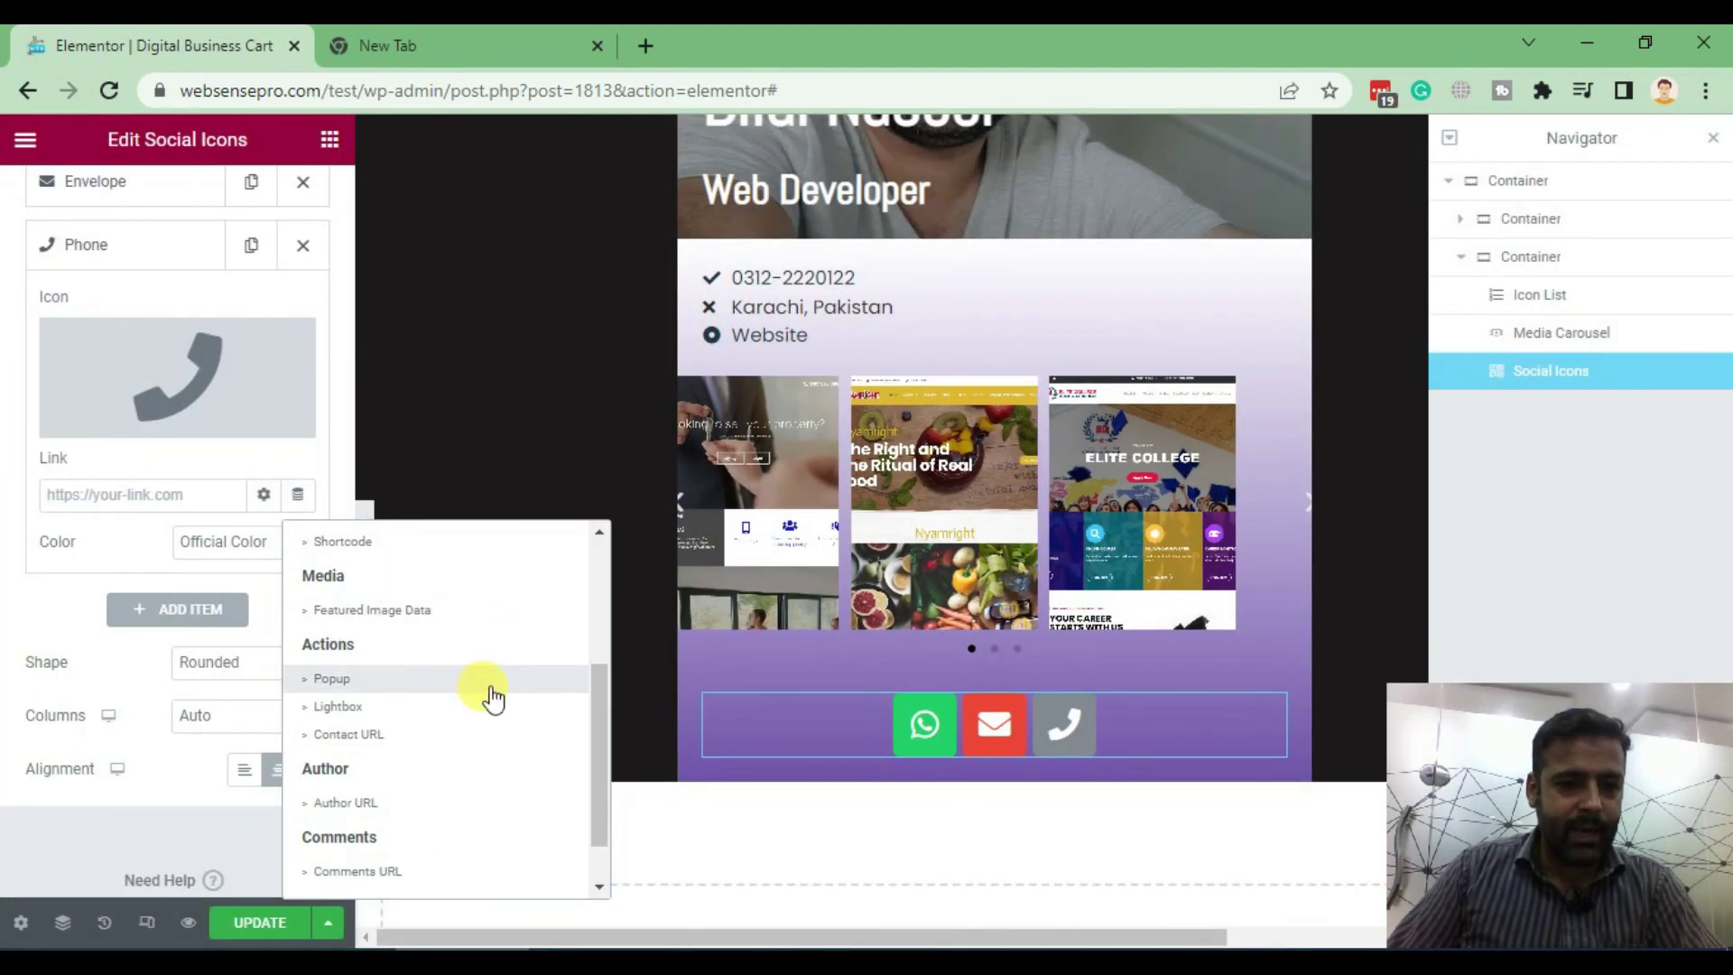
left_click(384, 736)
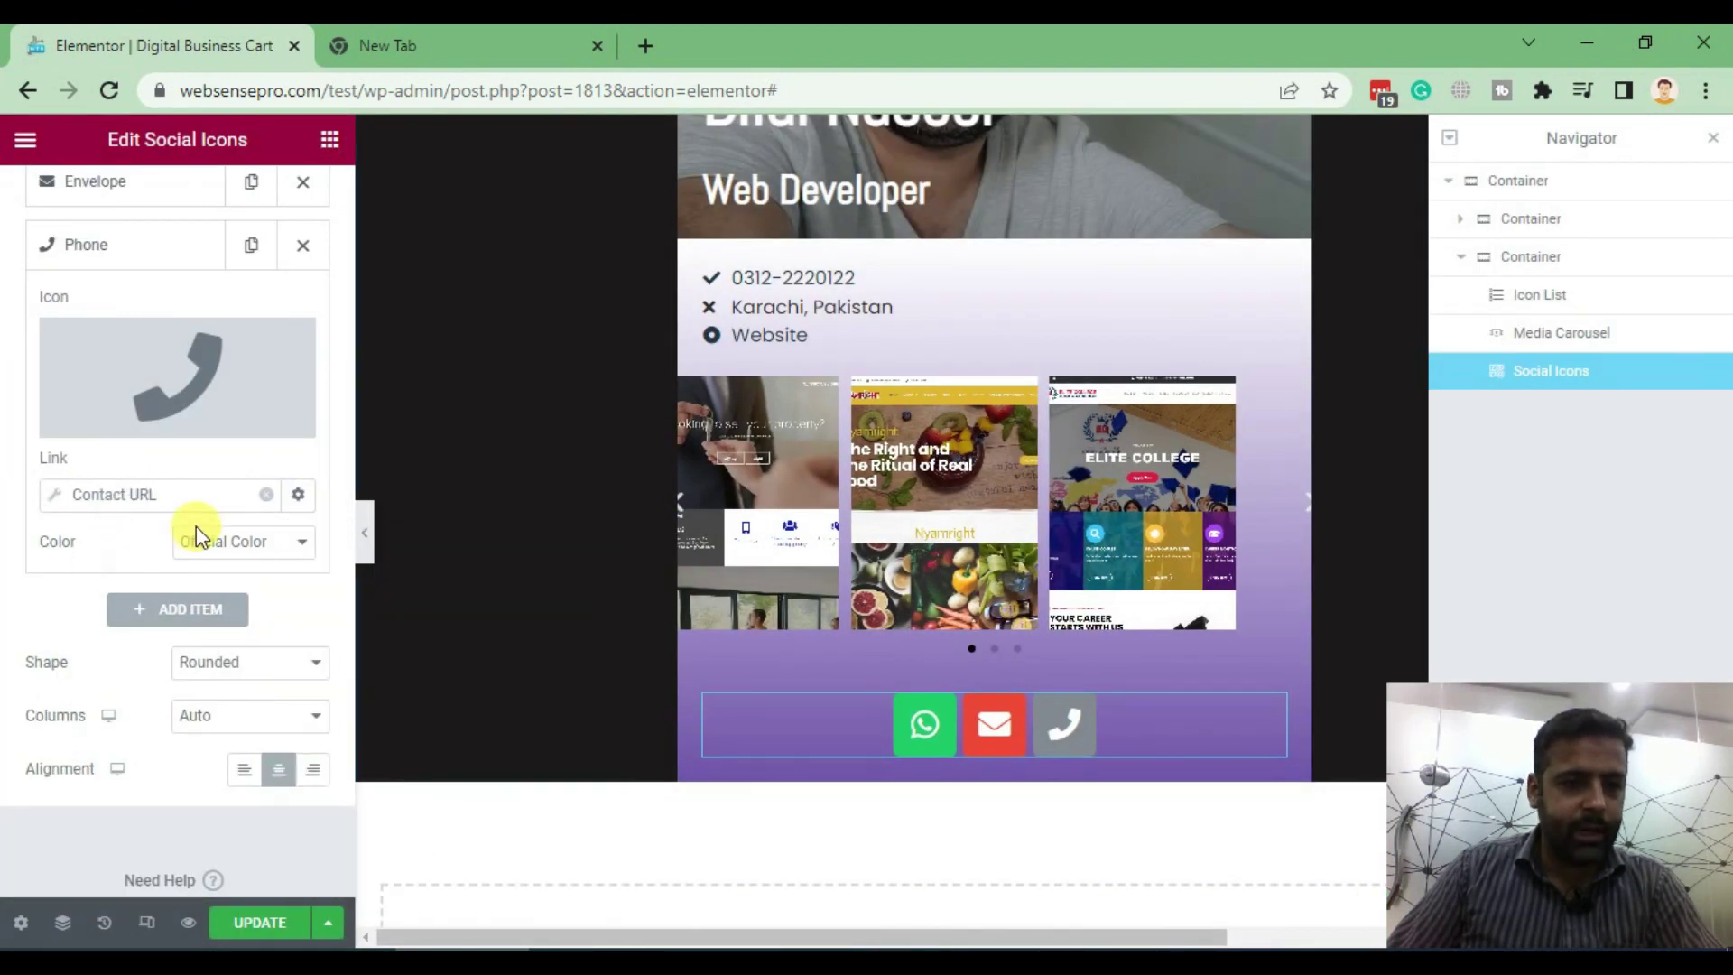
left_click(134, 494)
left_click(291, 605)
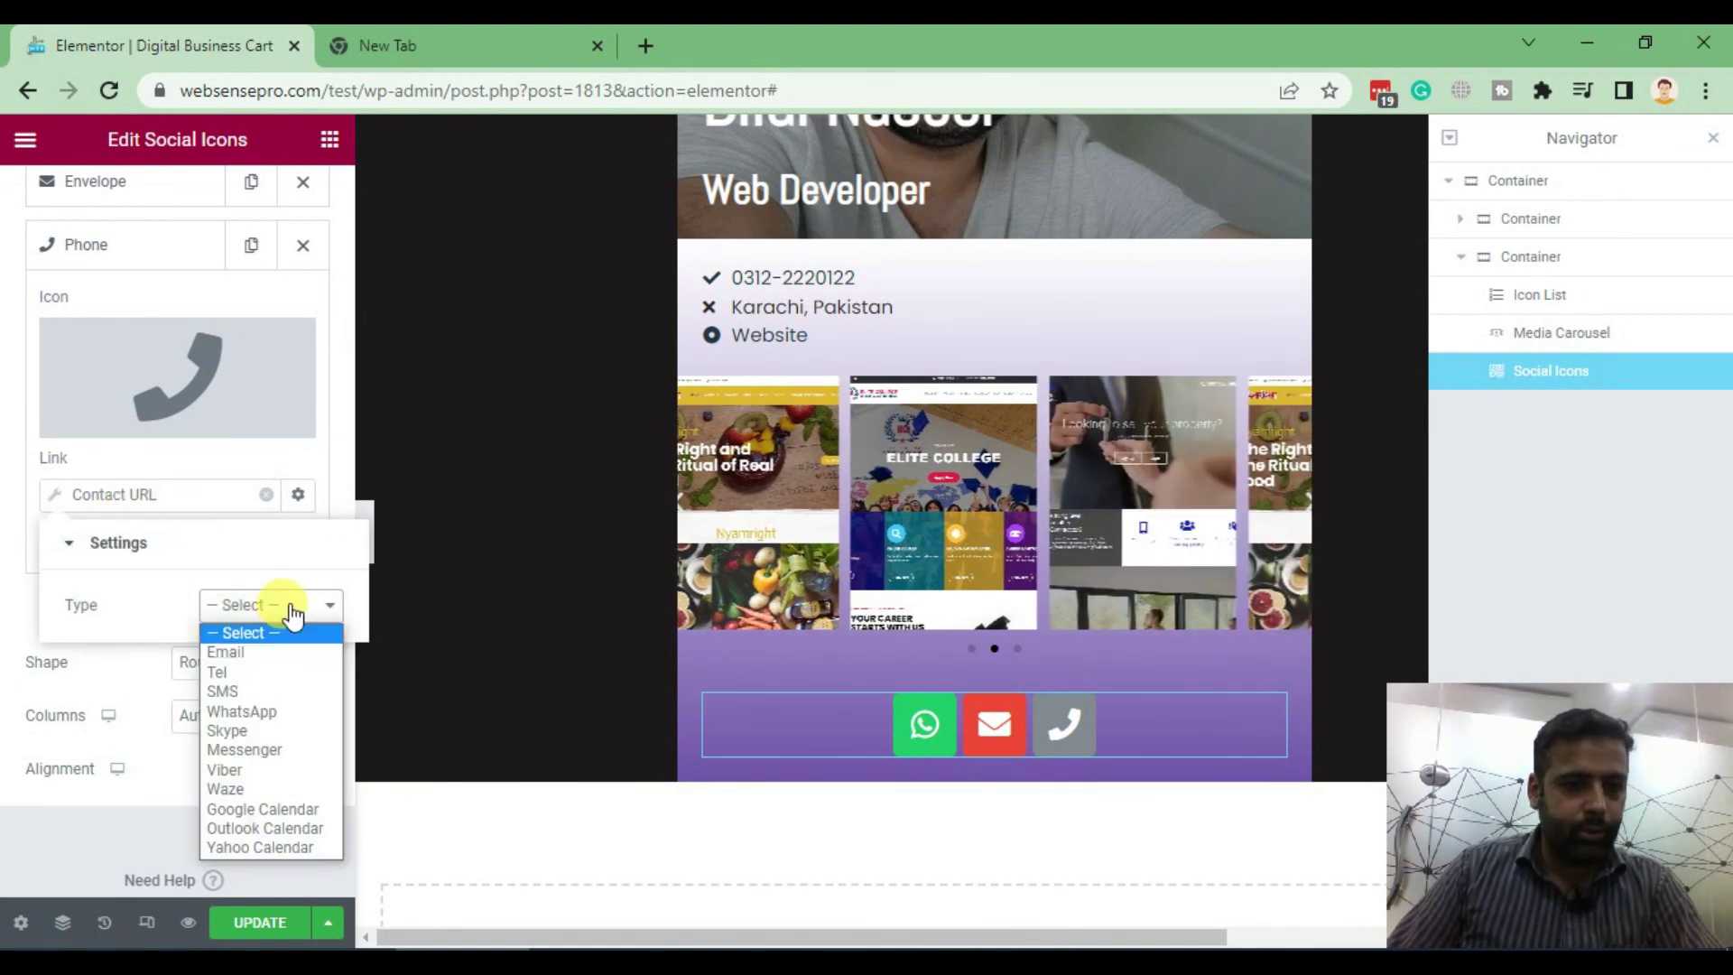
left_click(244, 674)
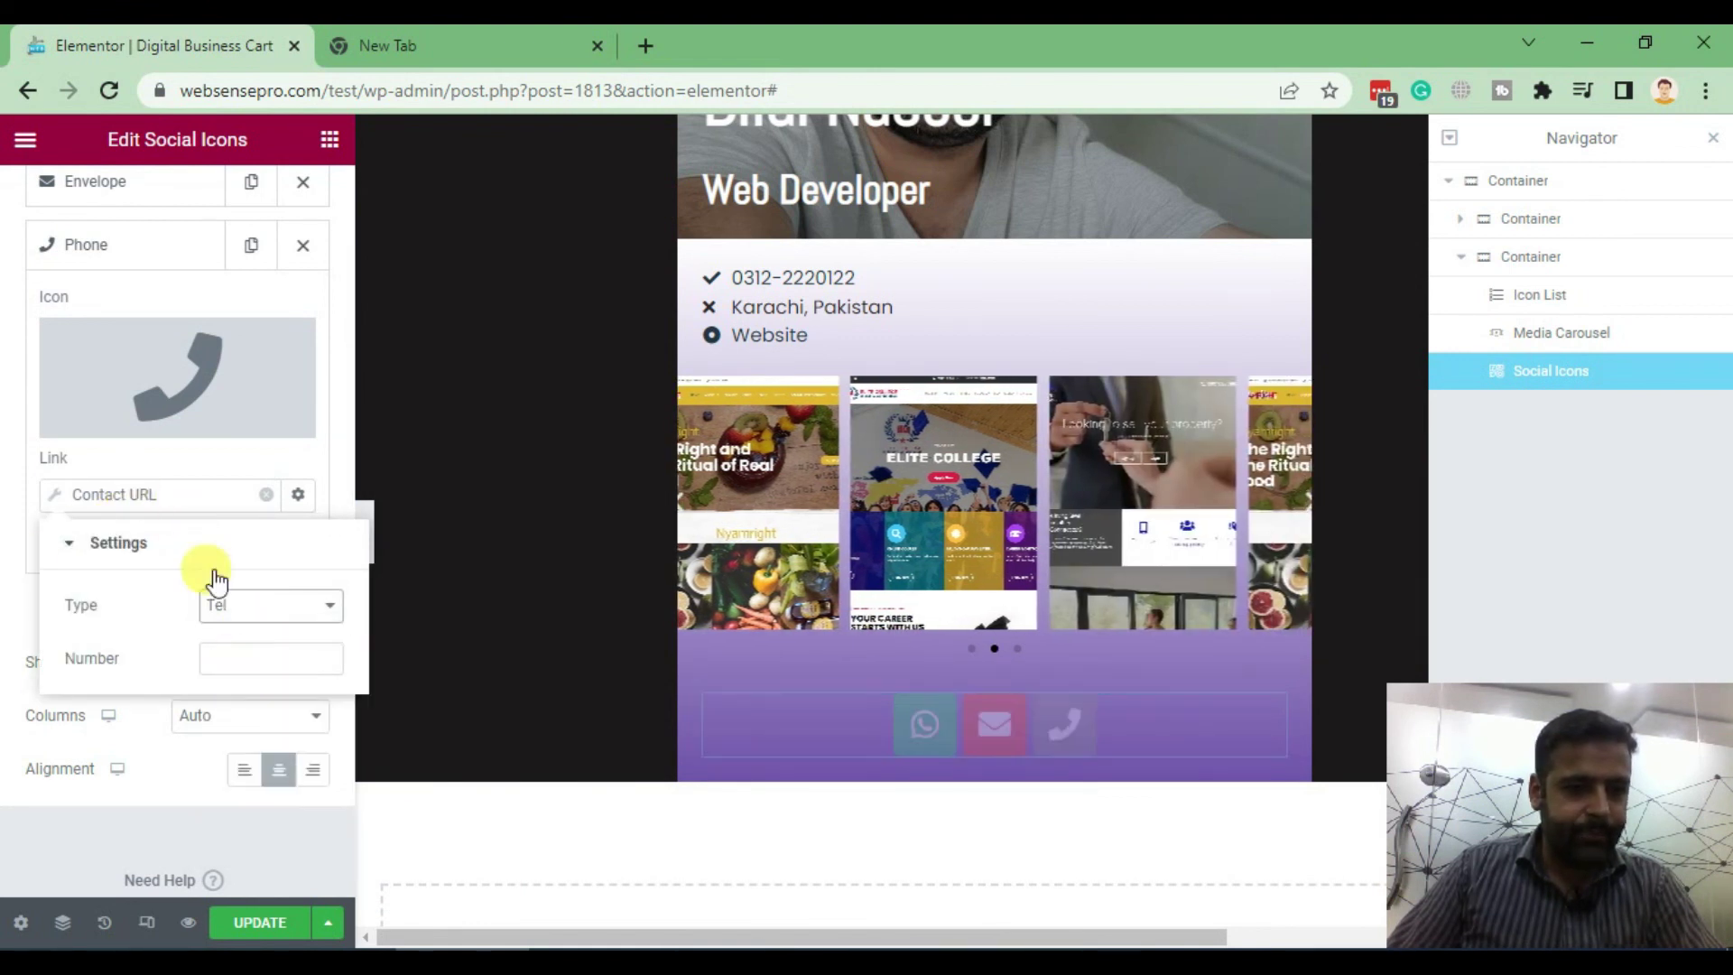
left_click(264, 646)
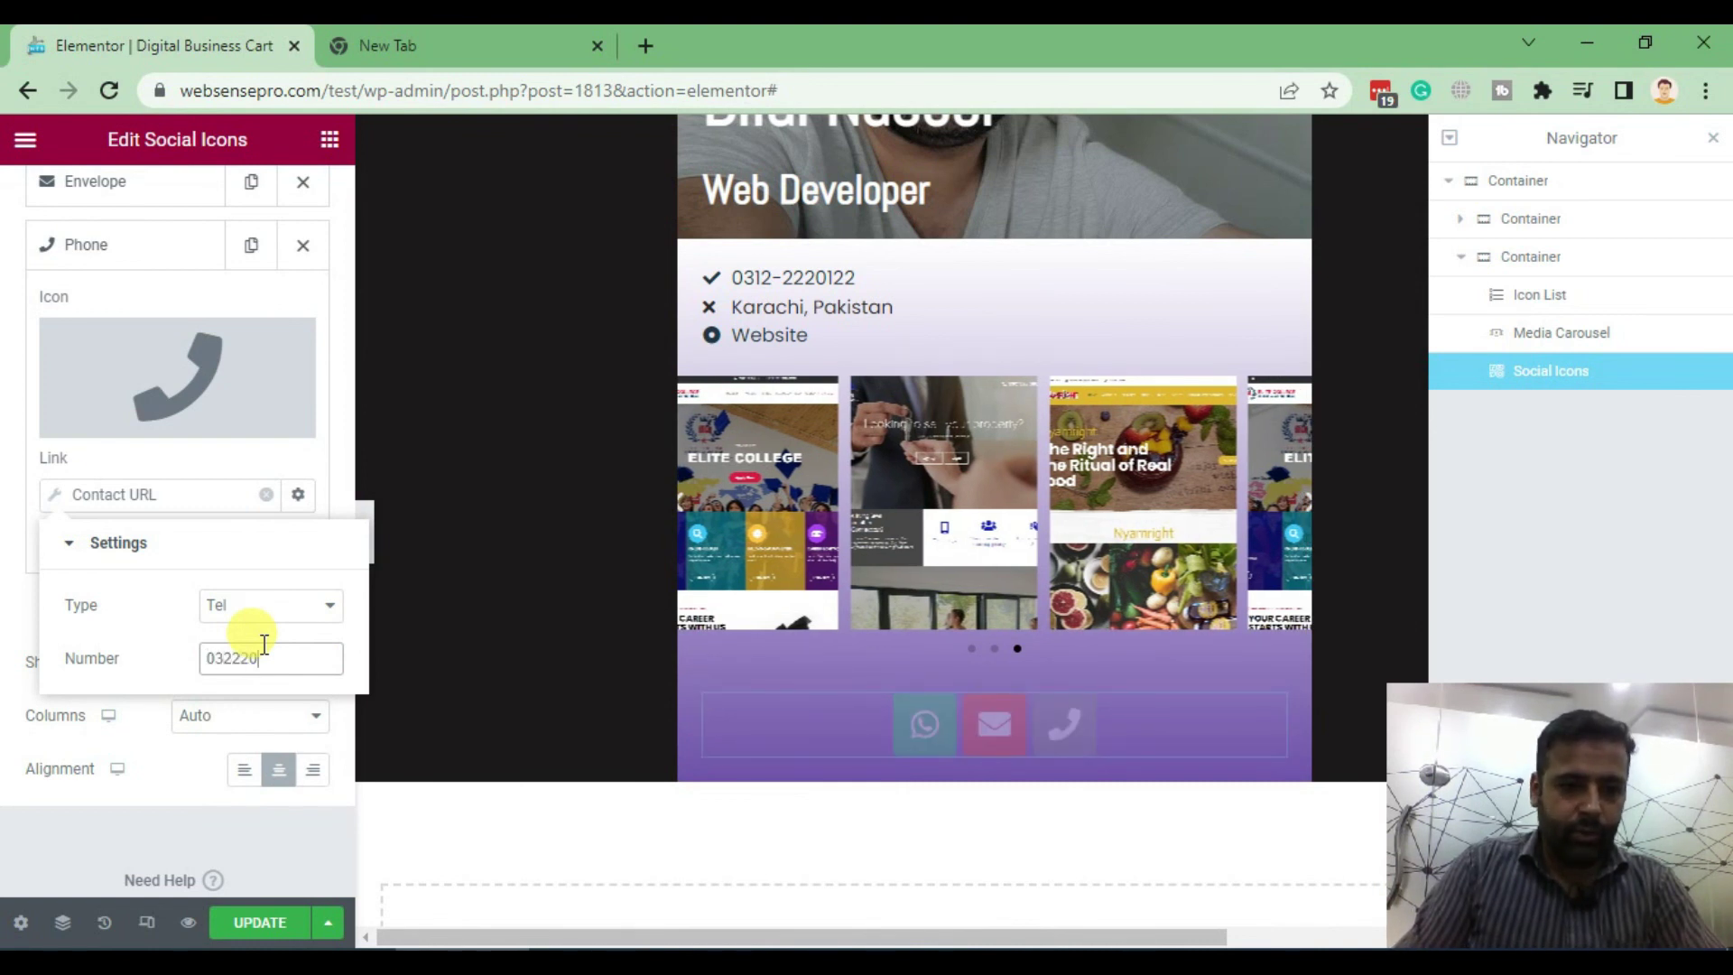
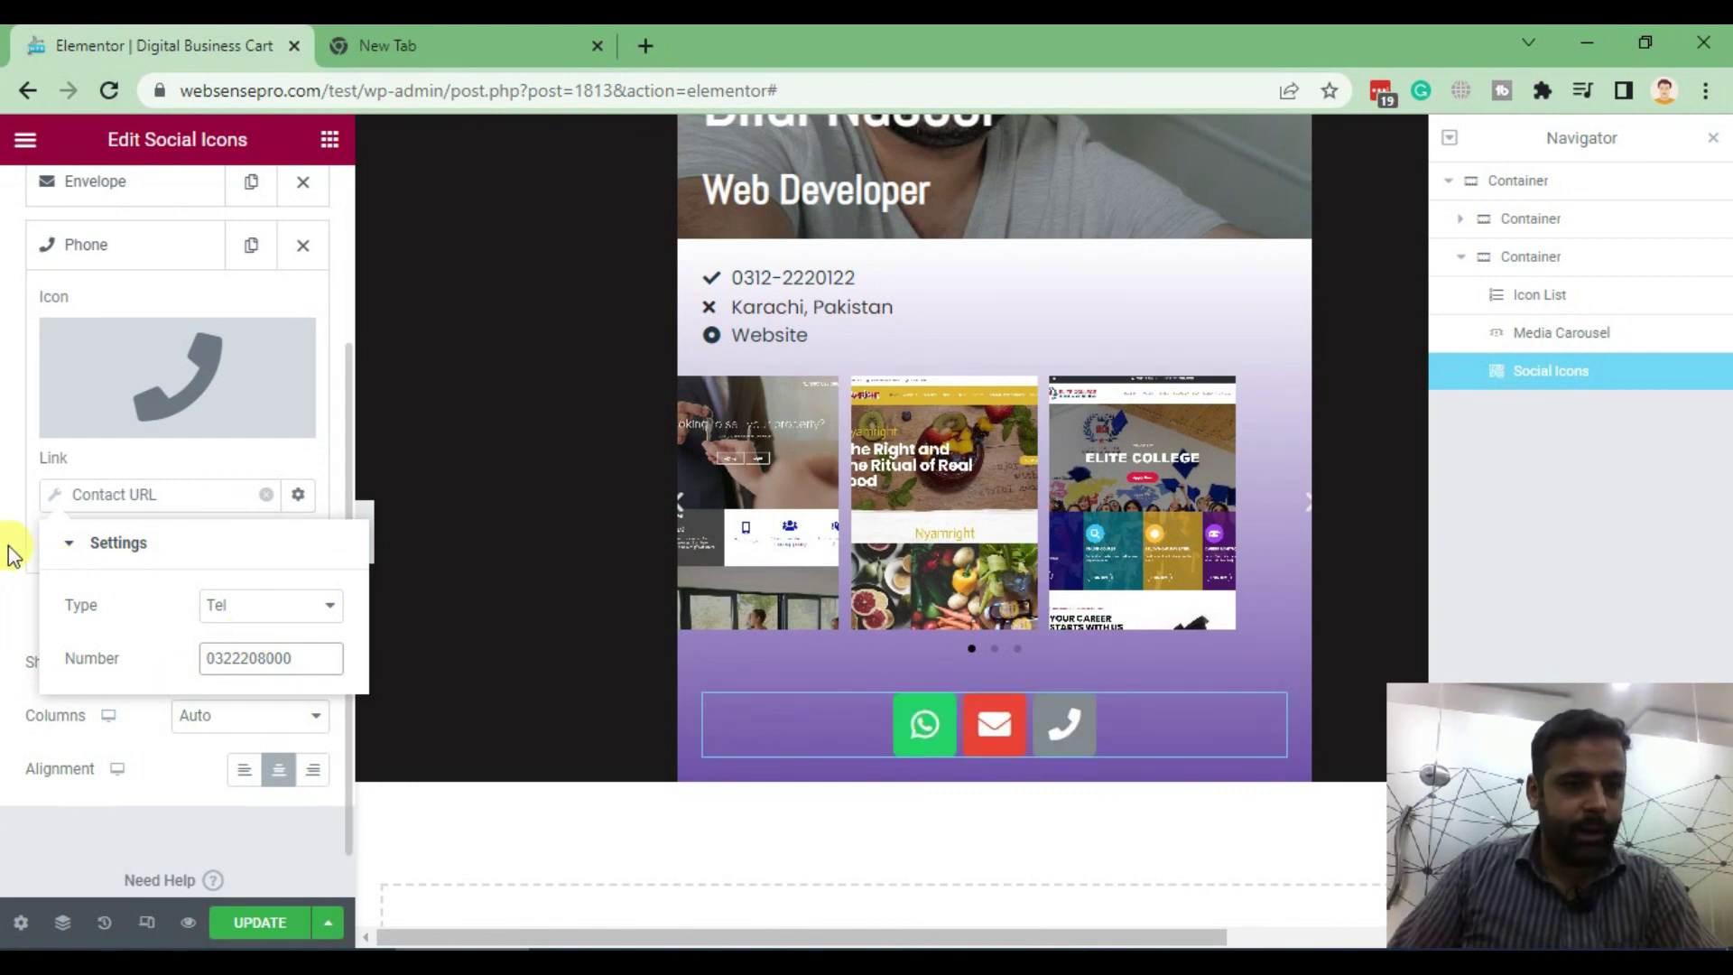
left_click(18, 577)
Collapse the Phone item's settings in the Social Icons list
scroll(36, 623, "up", 3)
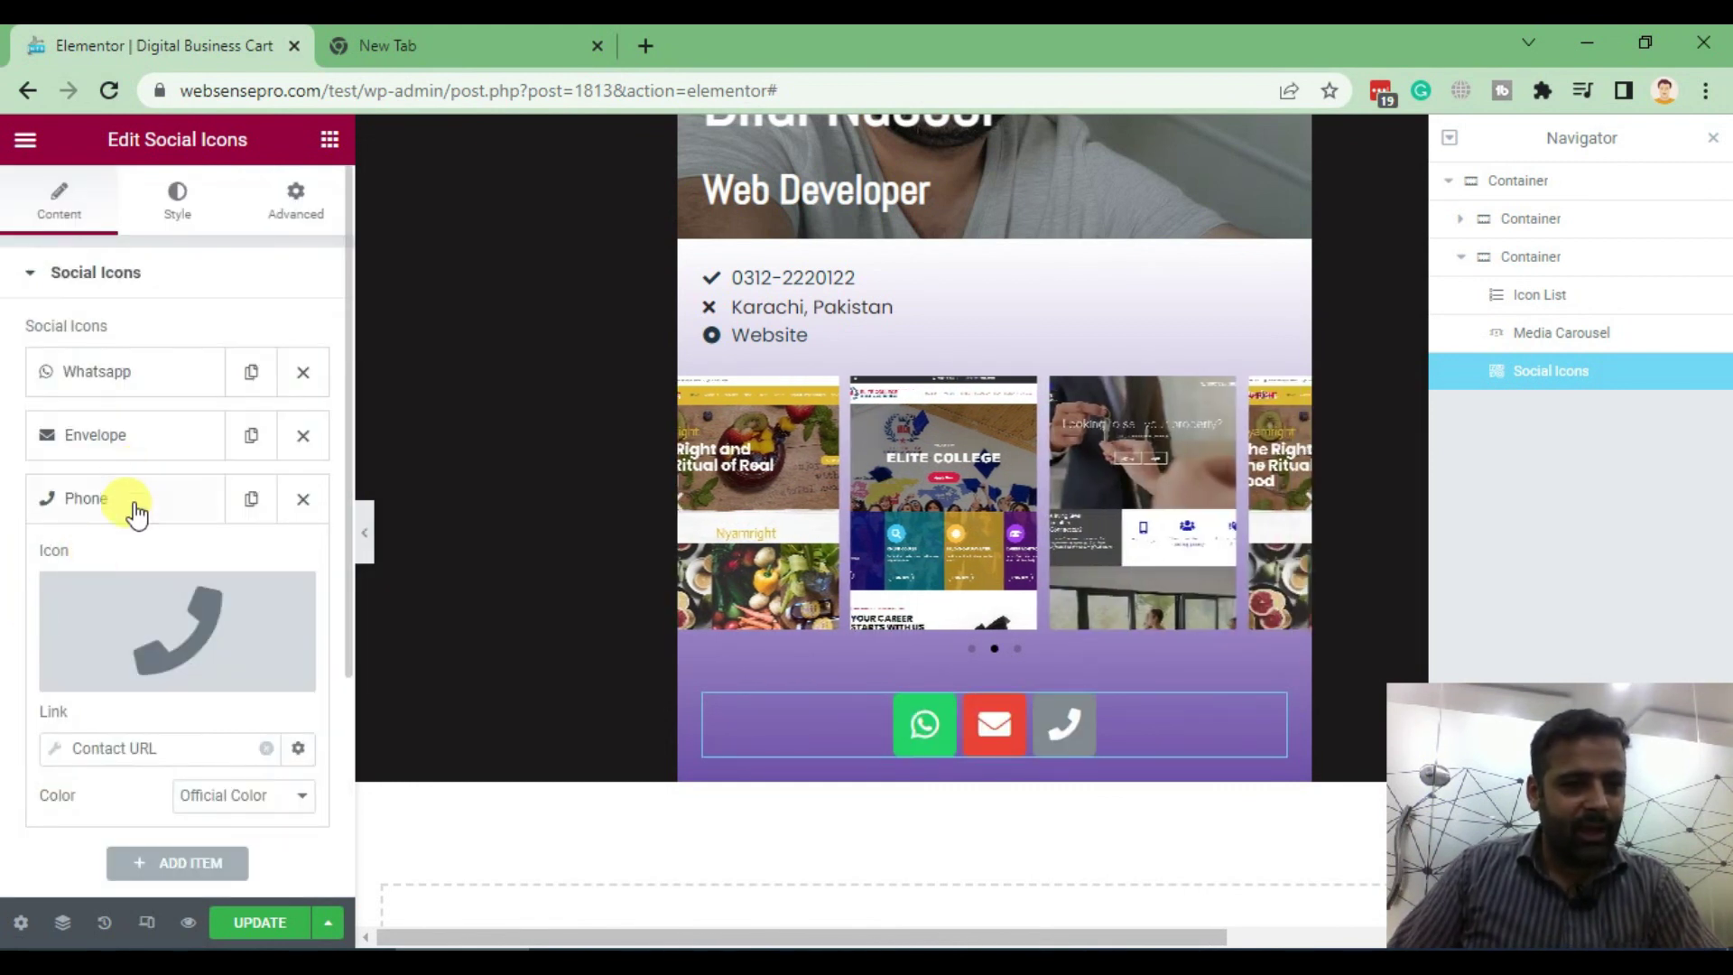
left_click(135, 511)
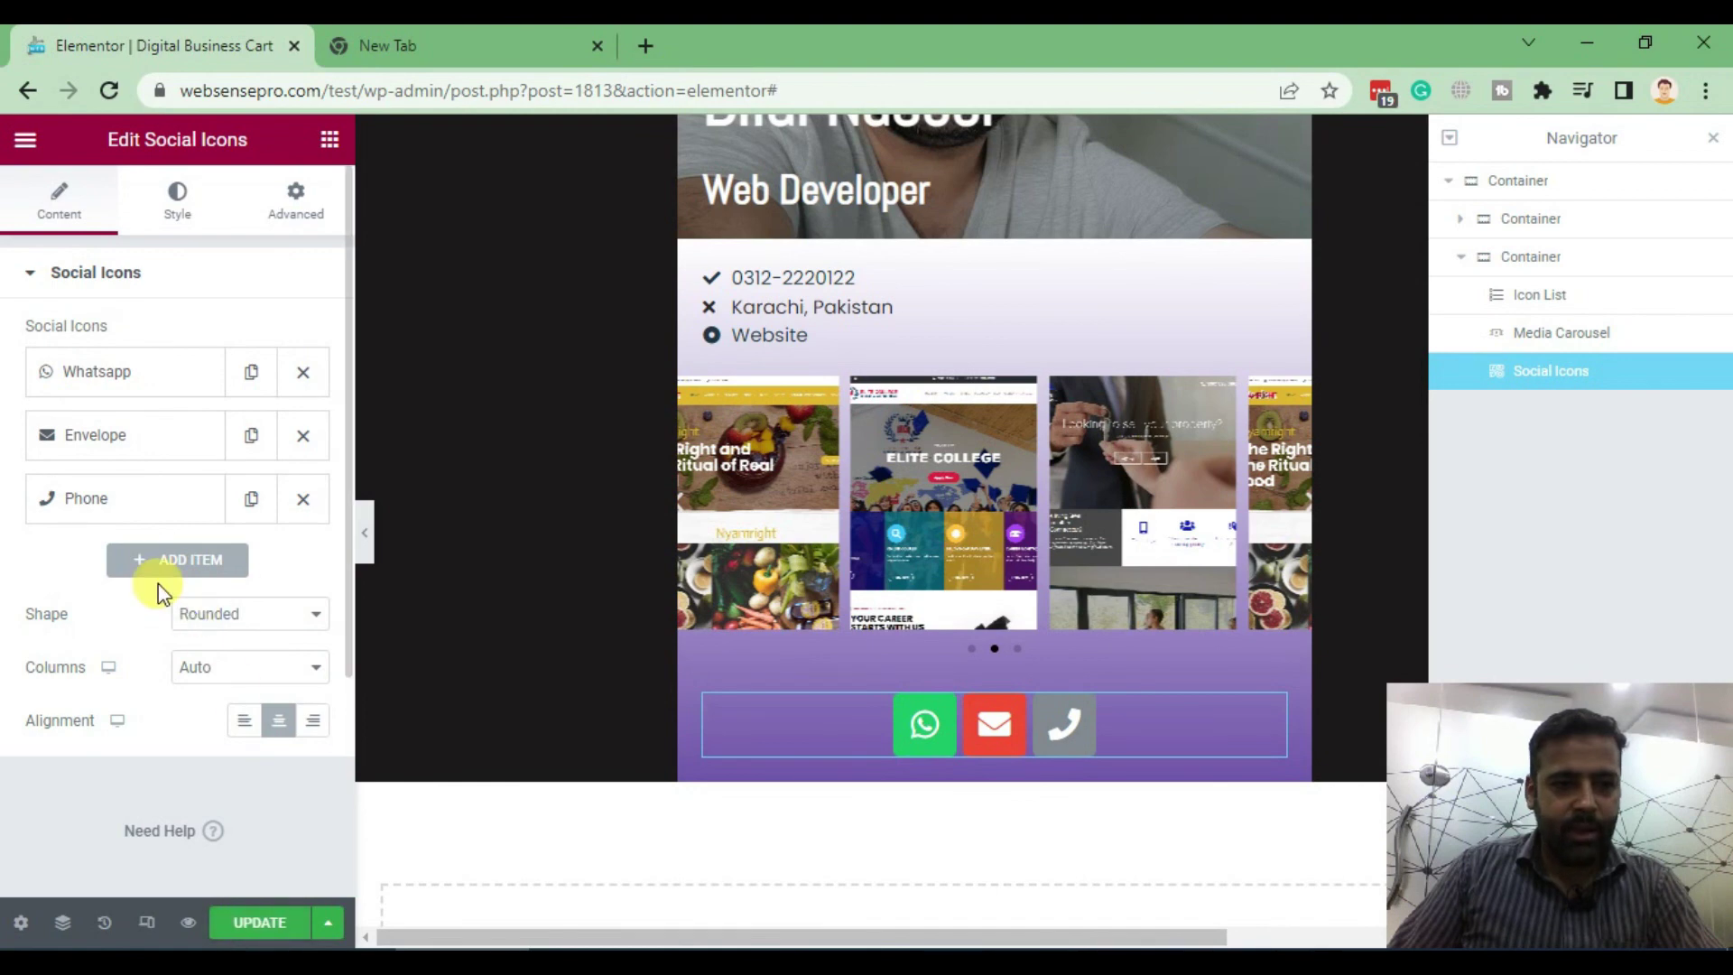
scroll(1273, 537, "up", 3)
scroll(1212, 348, "up", 1)
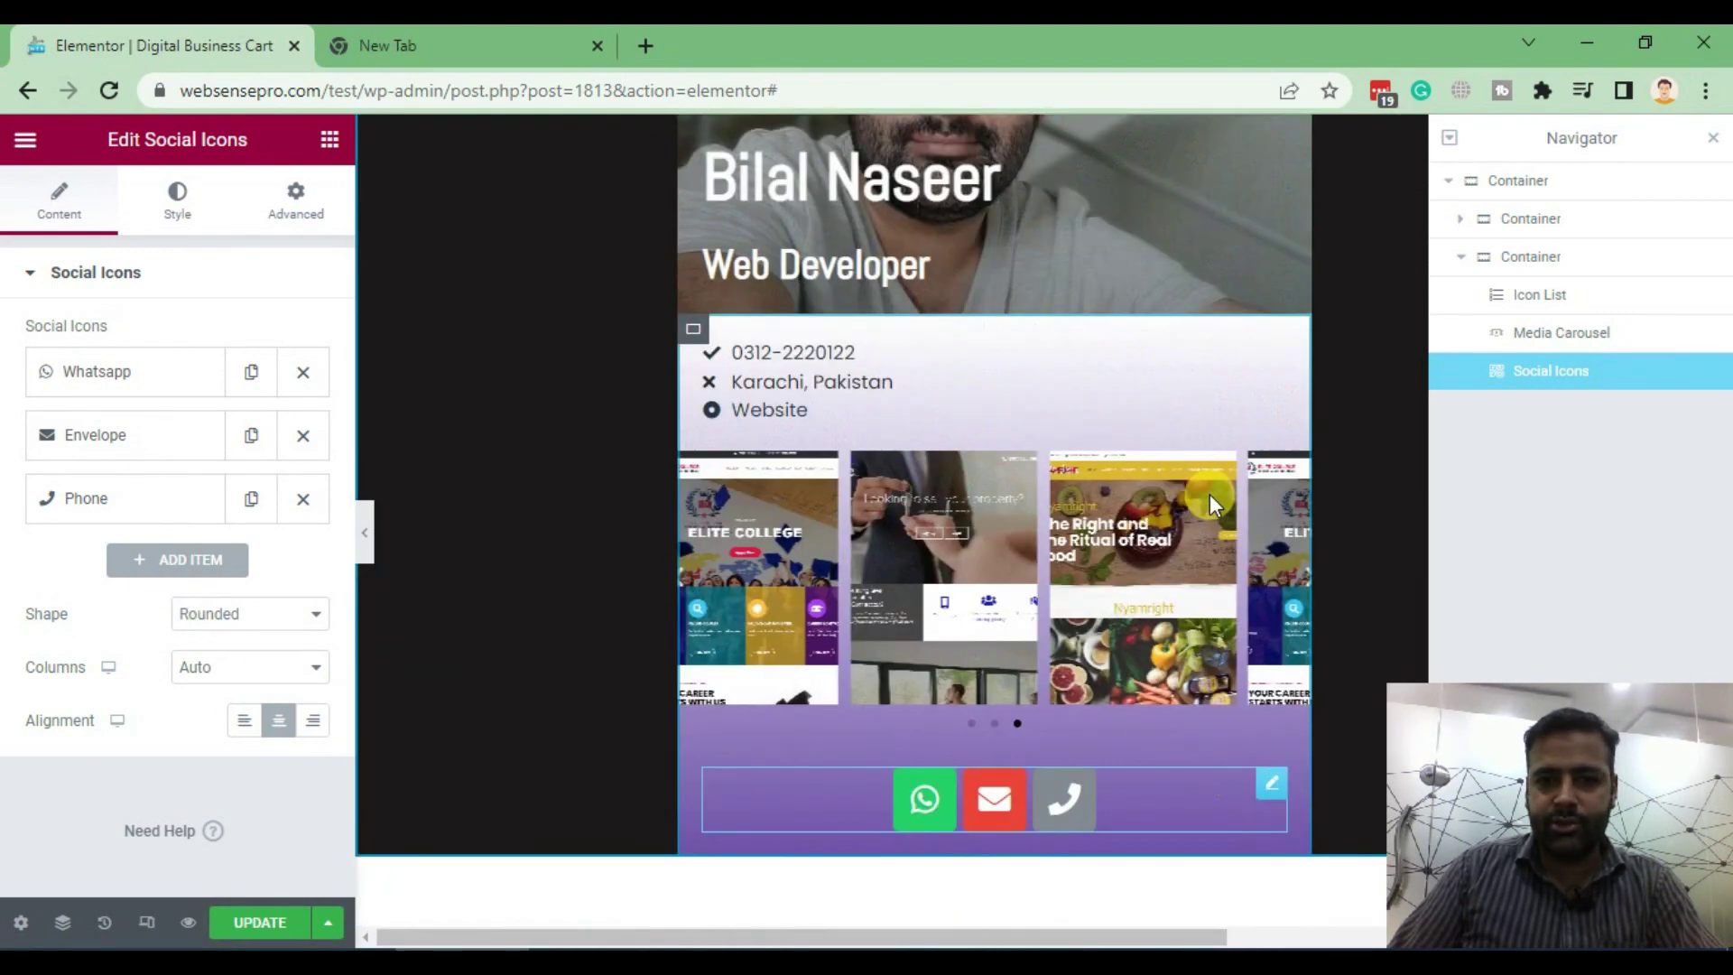